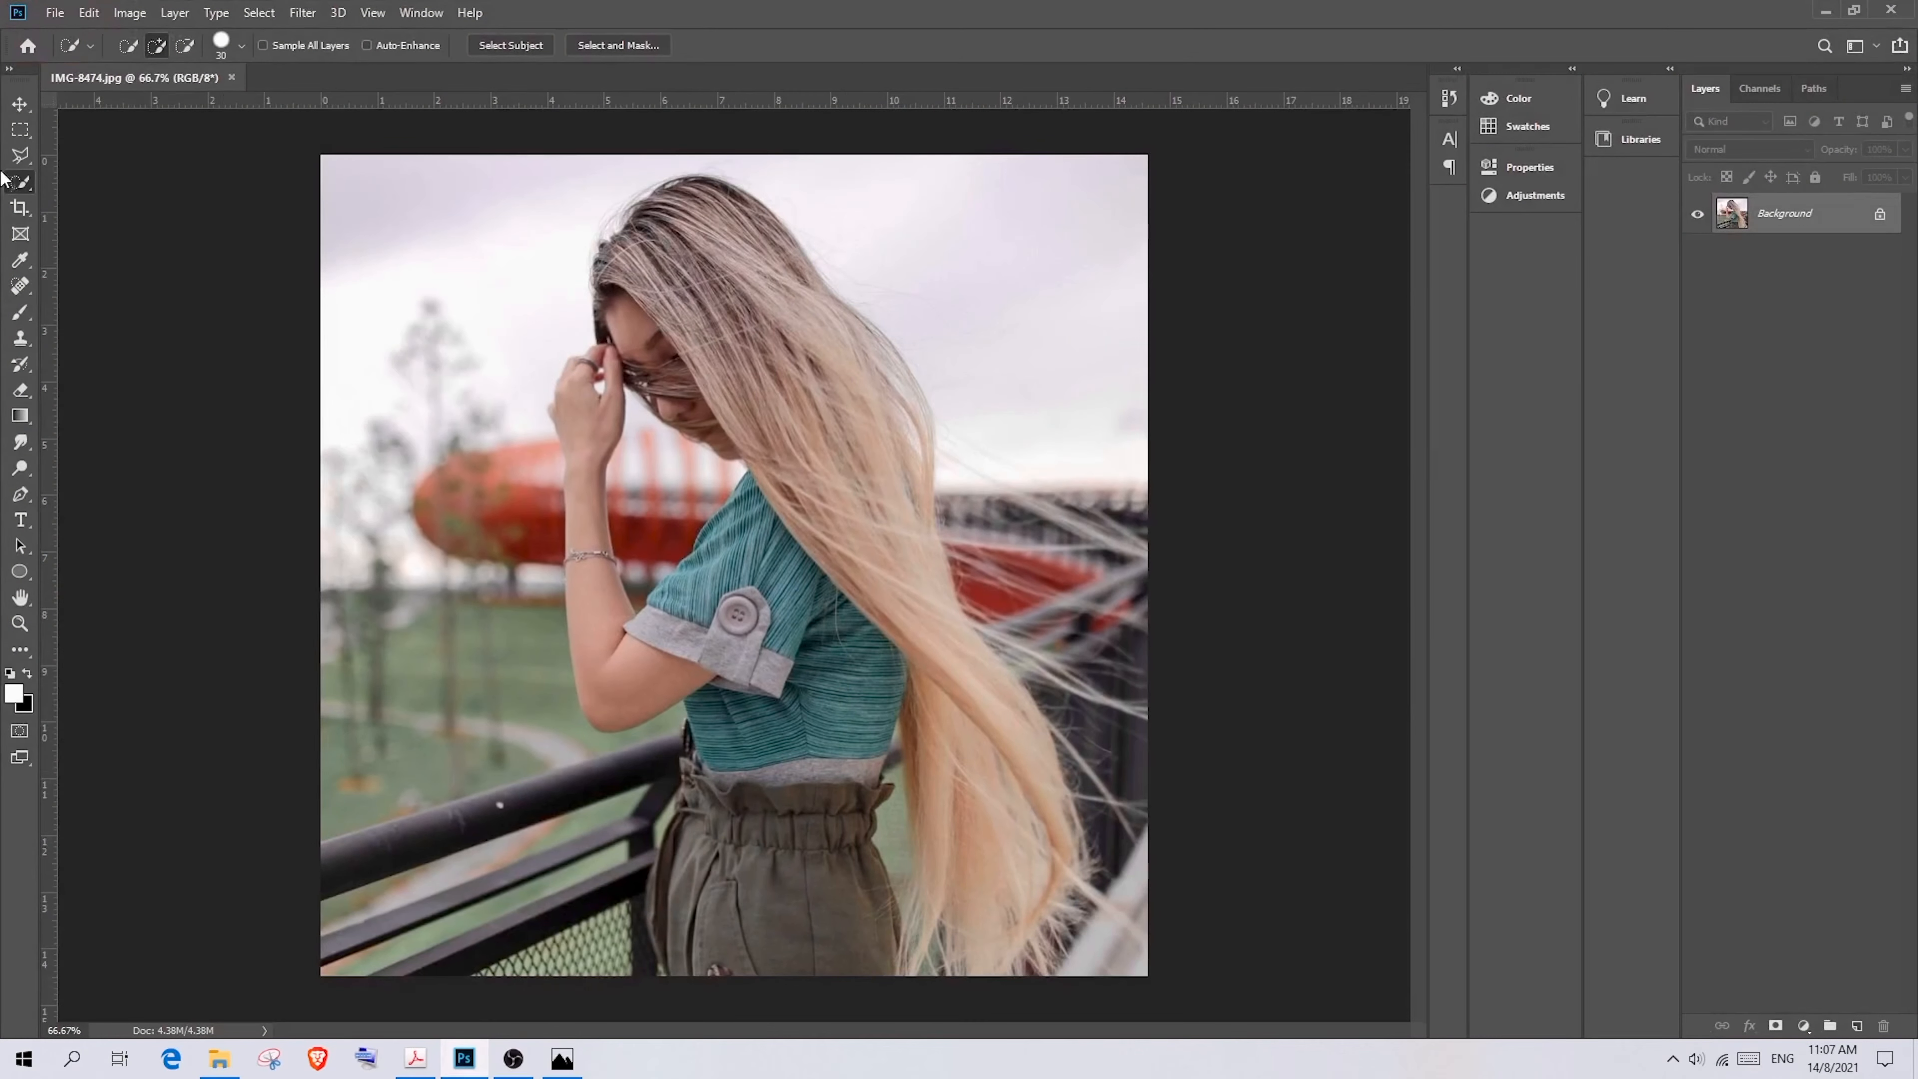
Close the current photo and open the IMG-8474 image from its Photoshop project folder on the Desktop
click(235, 76)
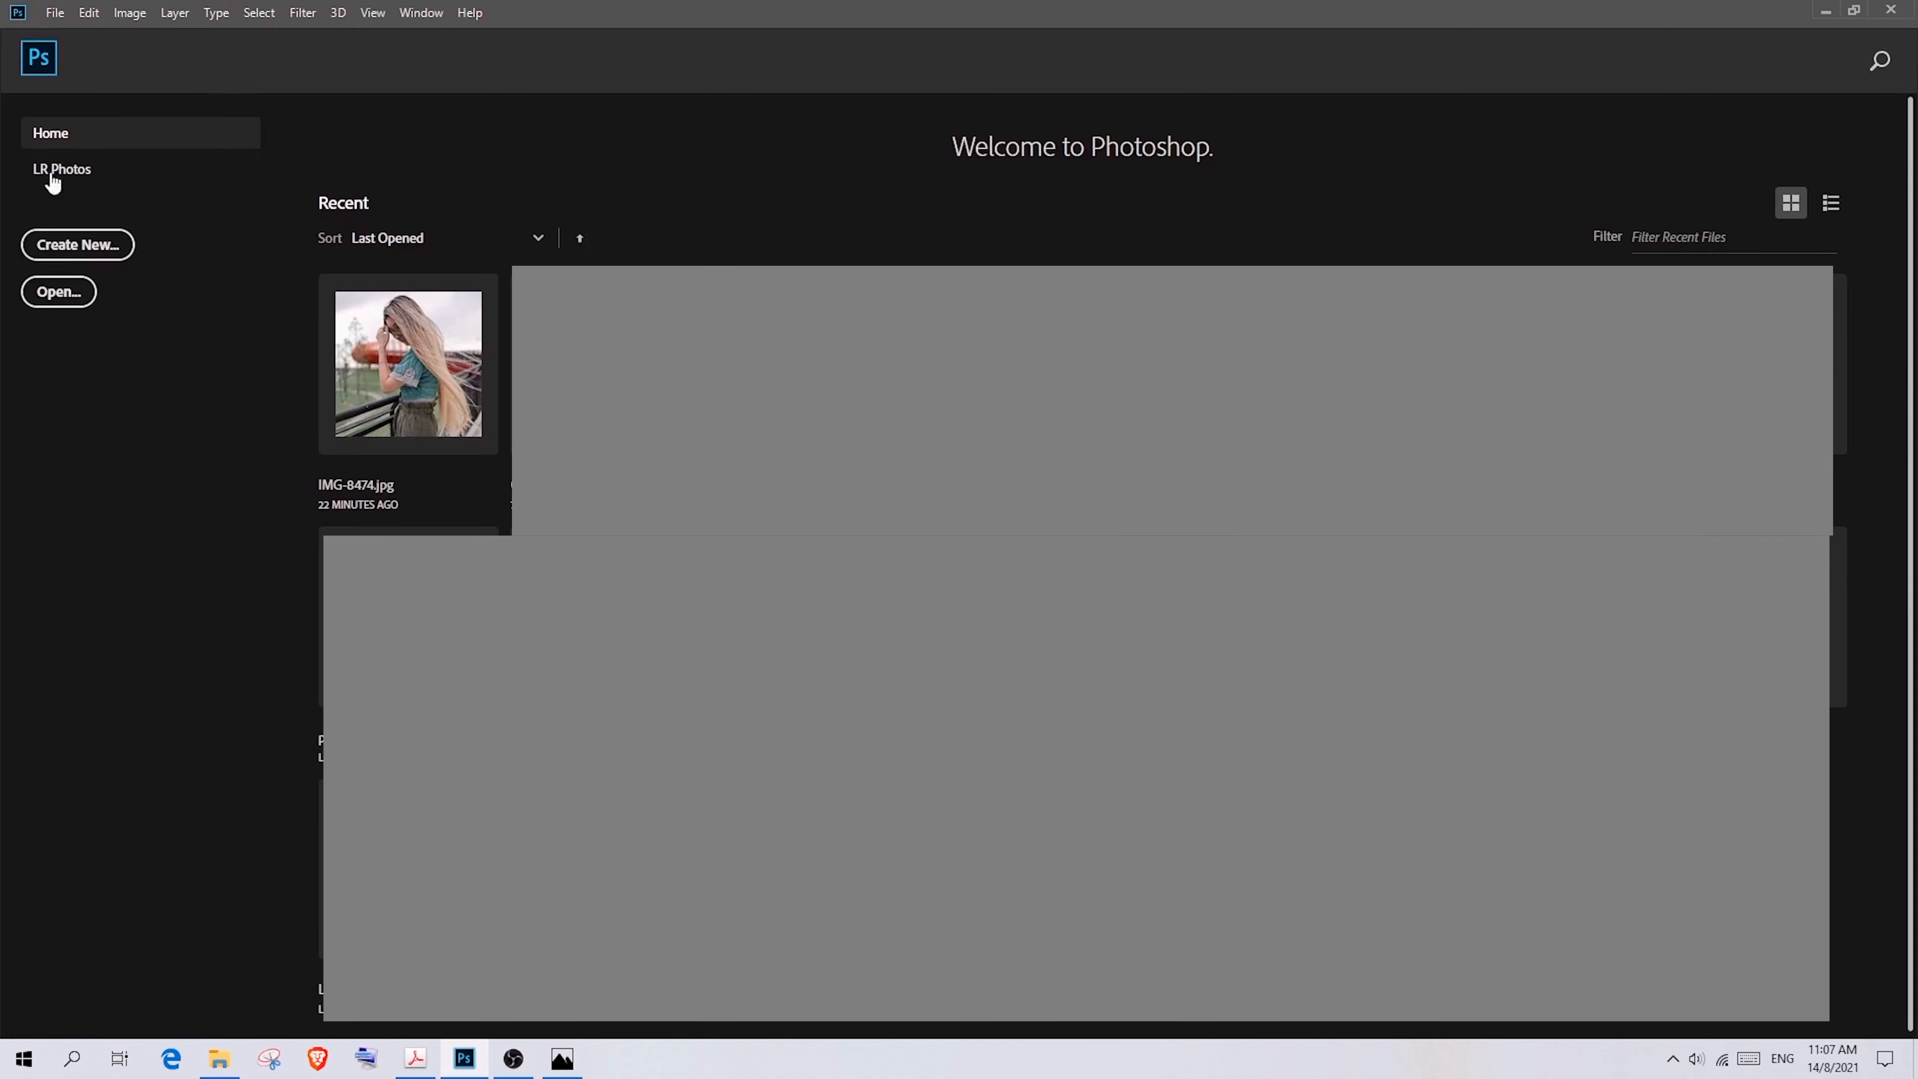
click(61, 292)
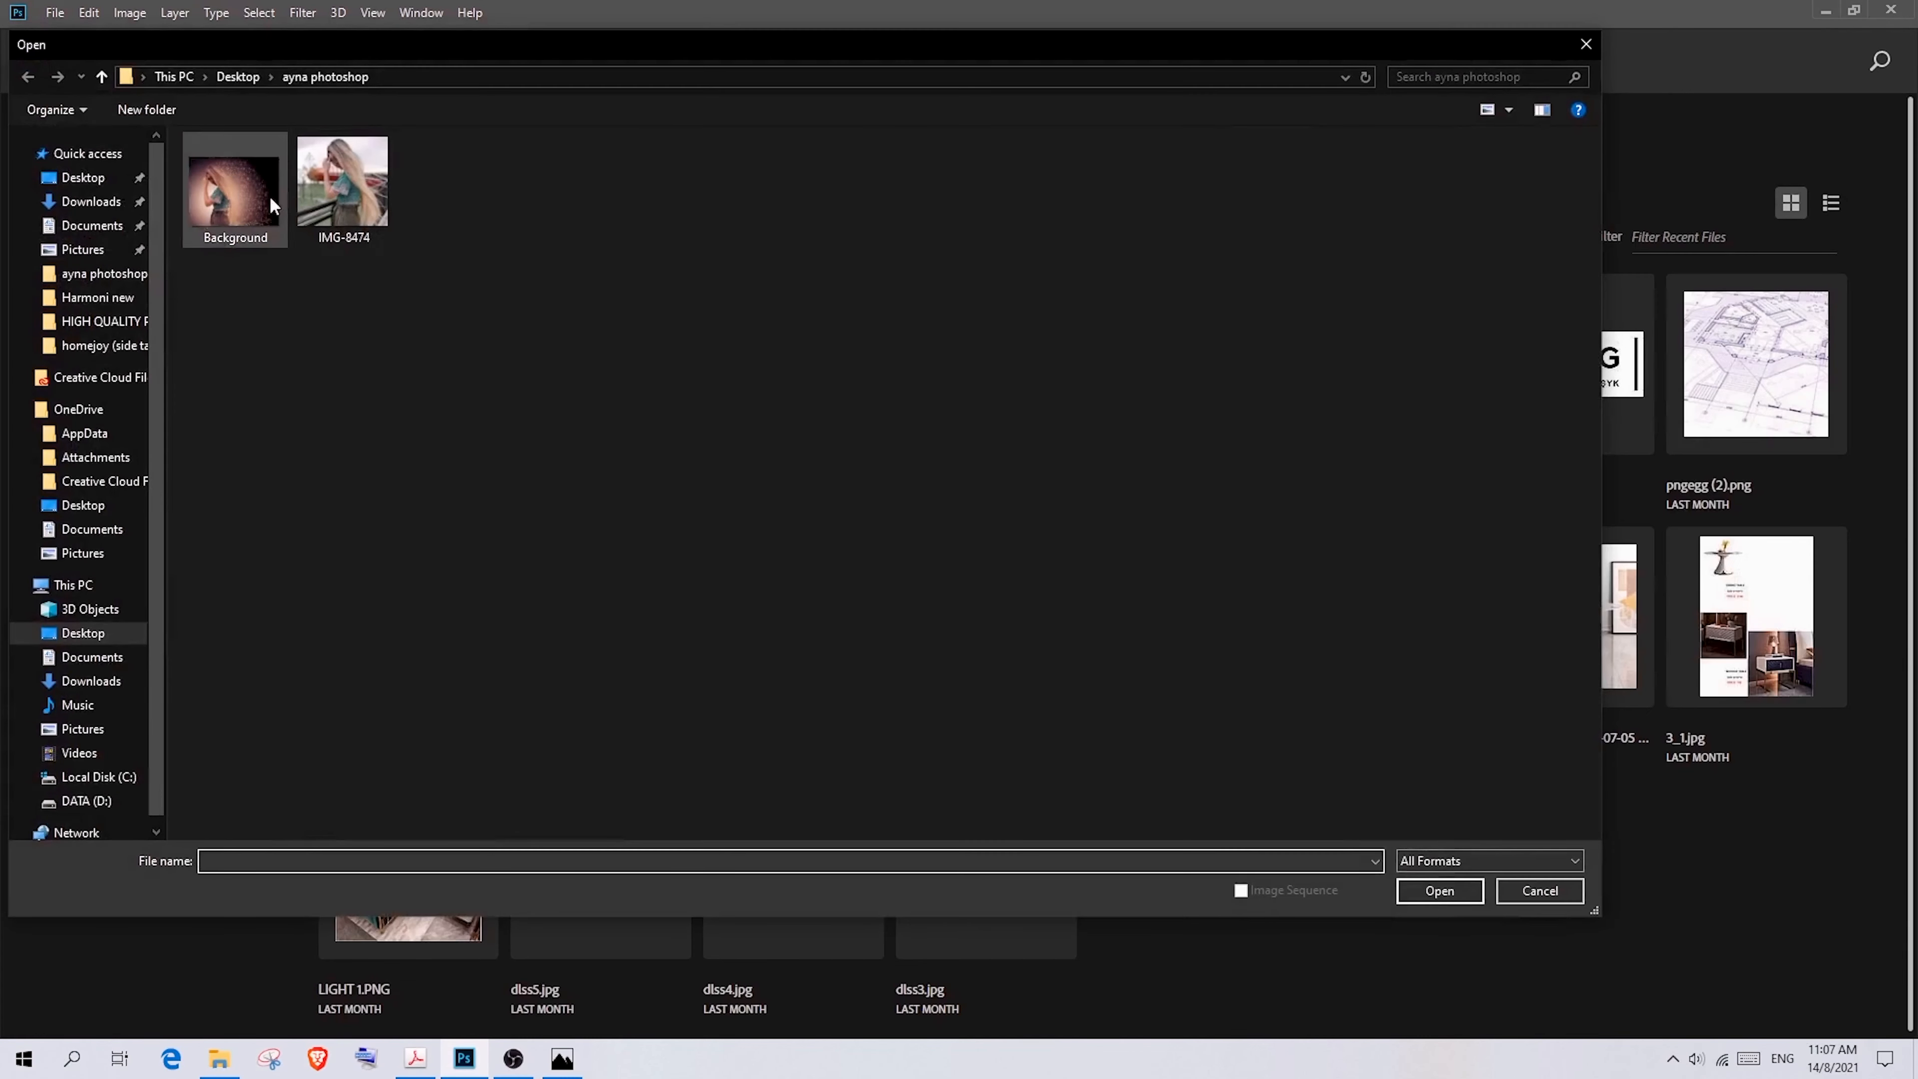
click(82, 178)
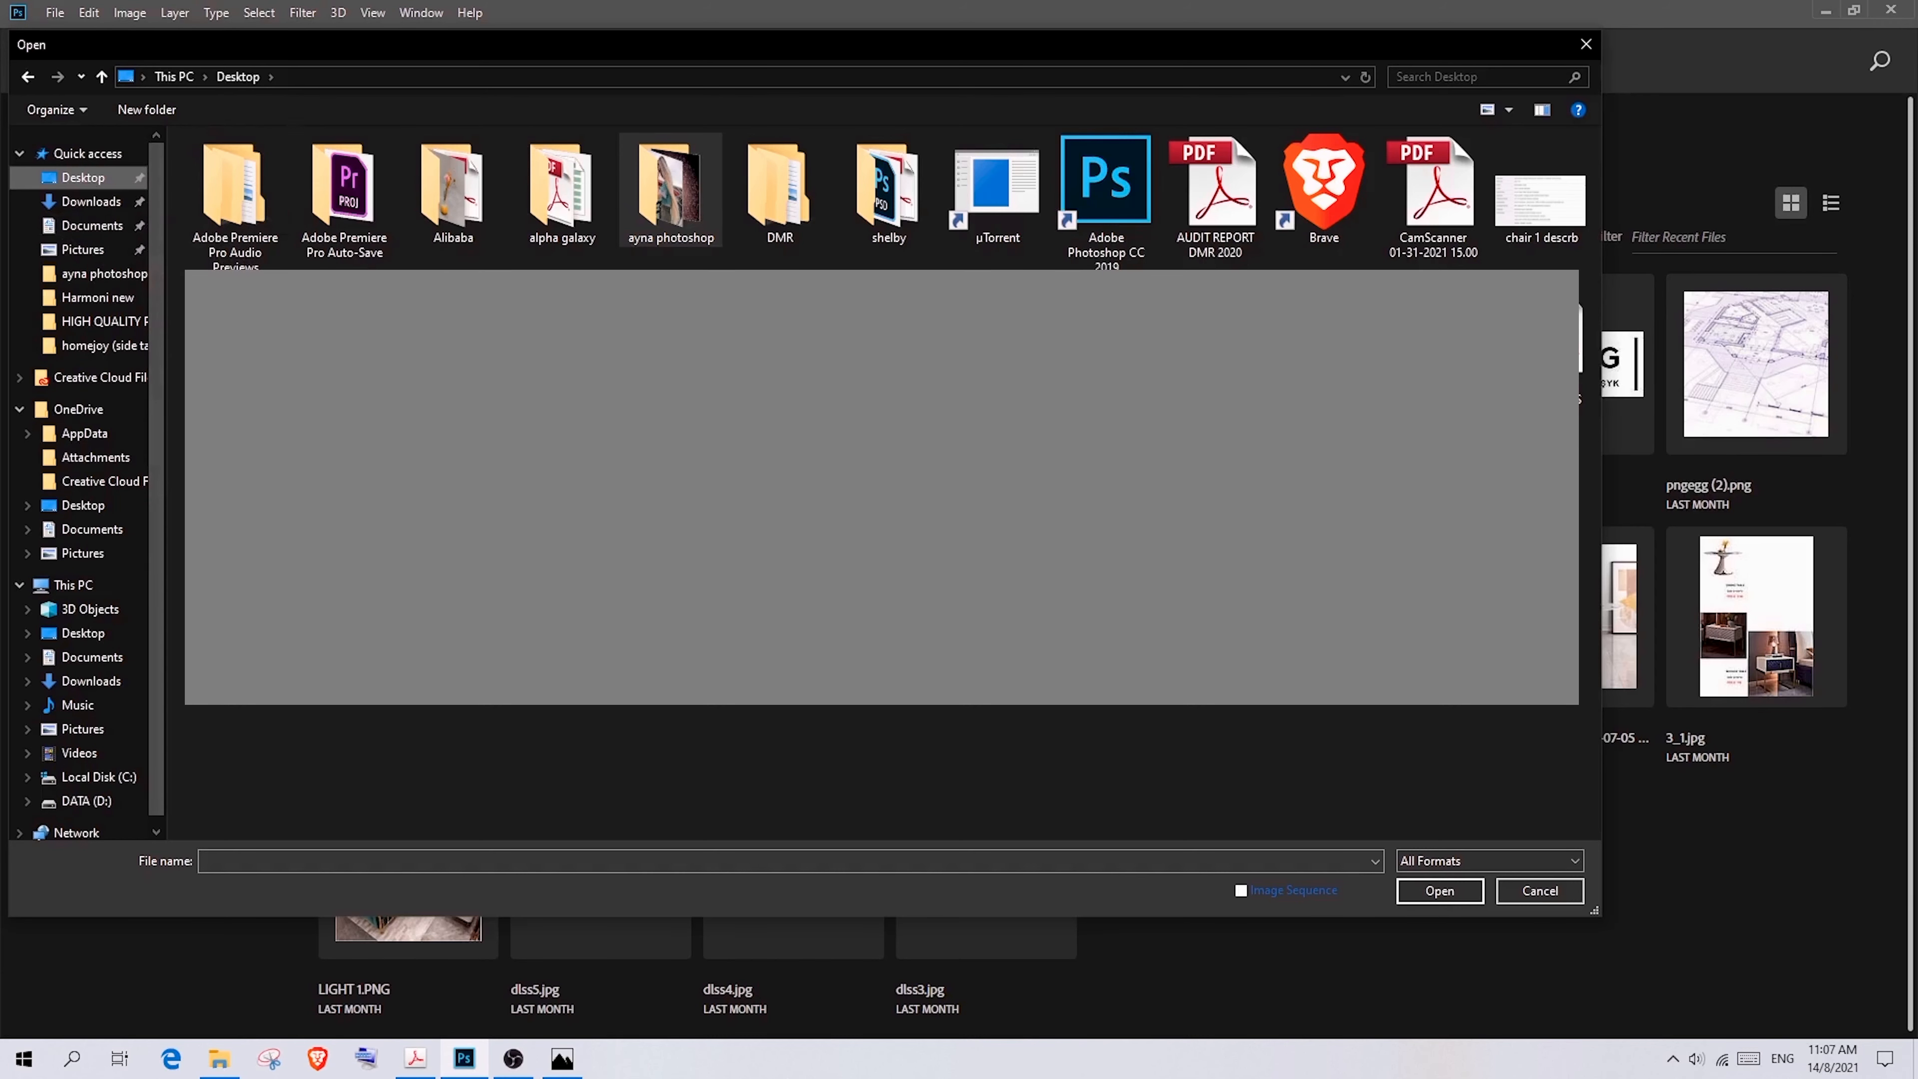
double_click(660, 218)
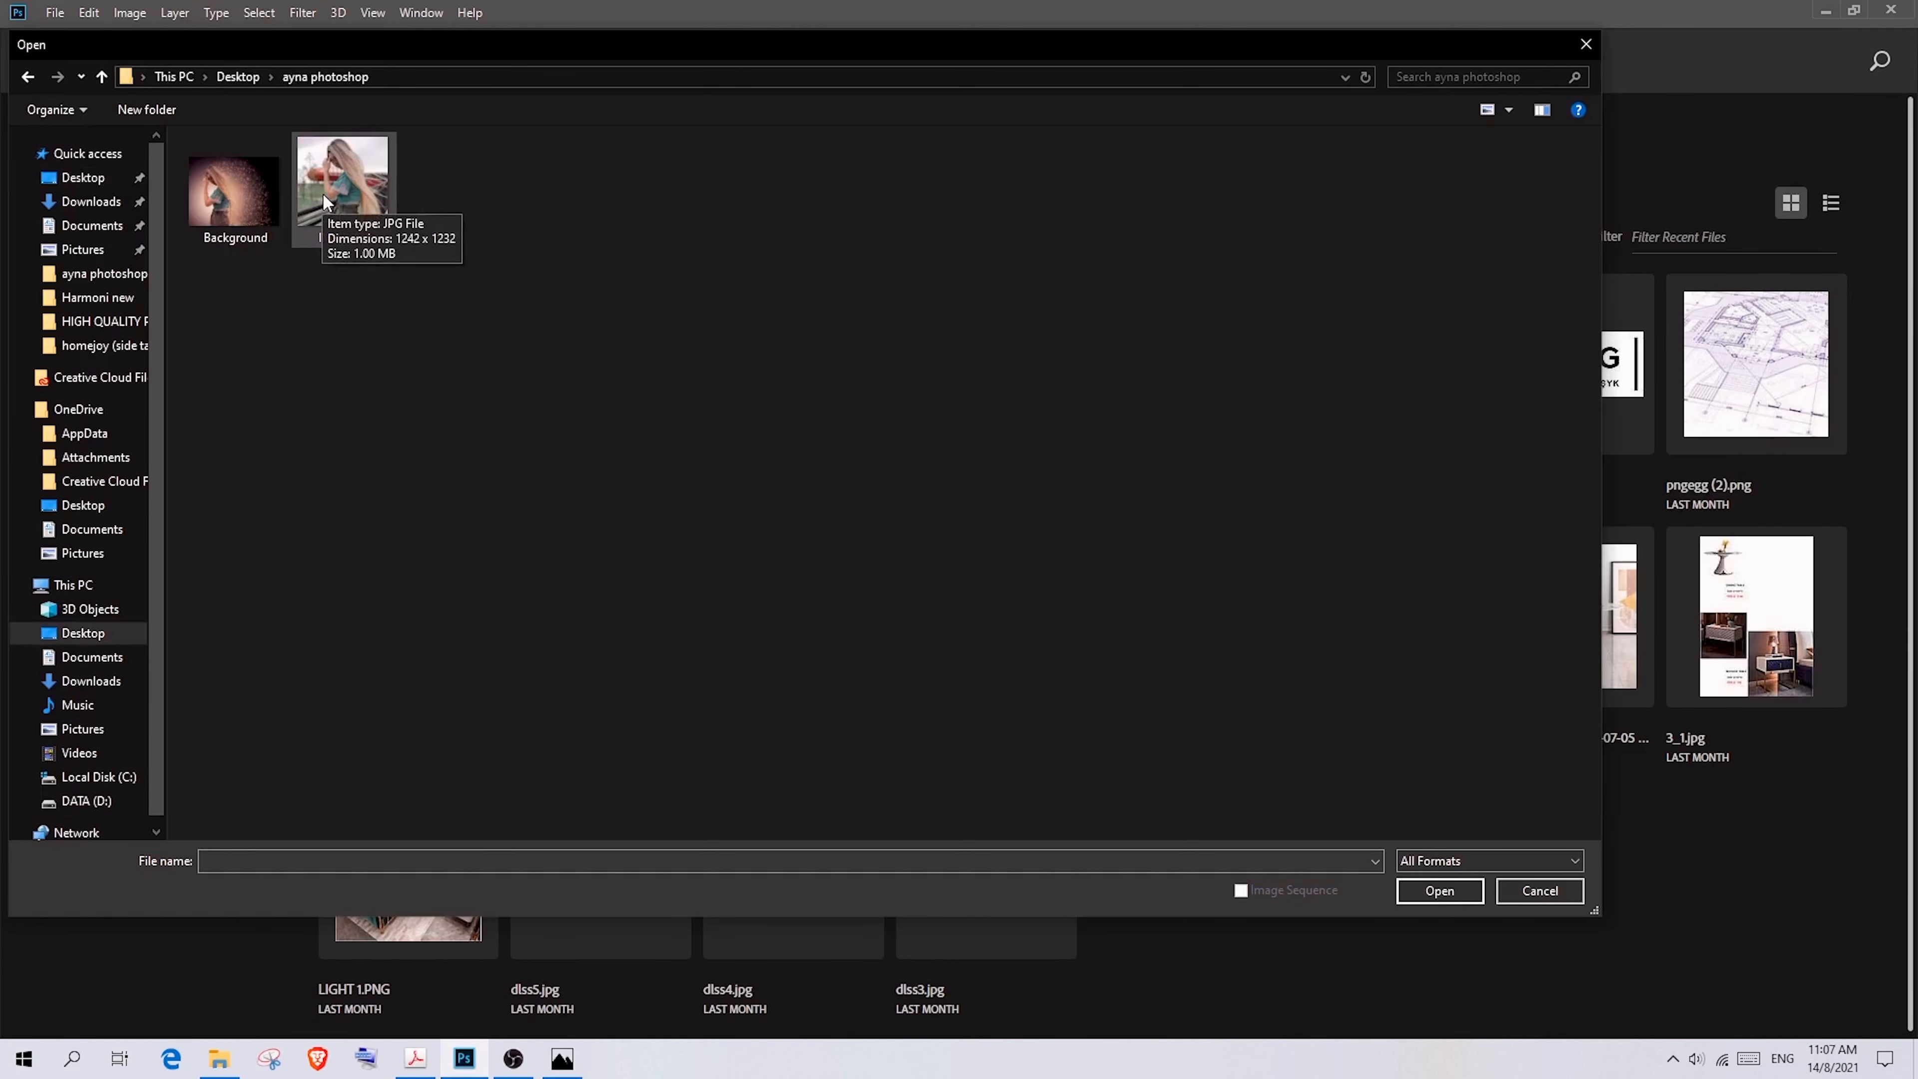
click(323, 191)
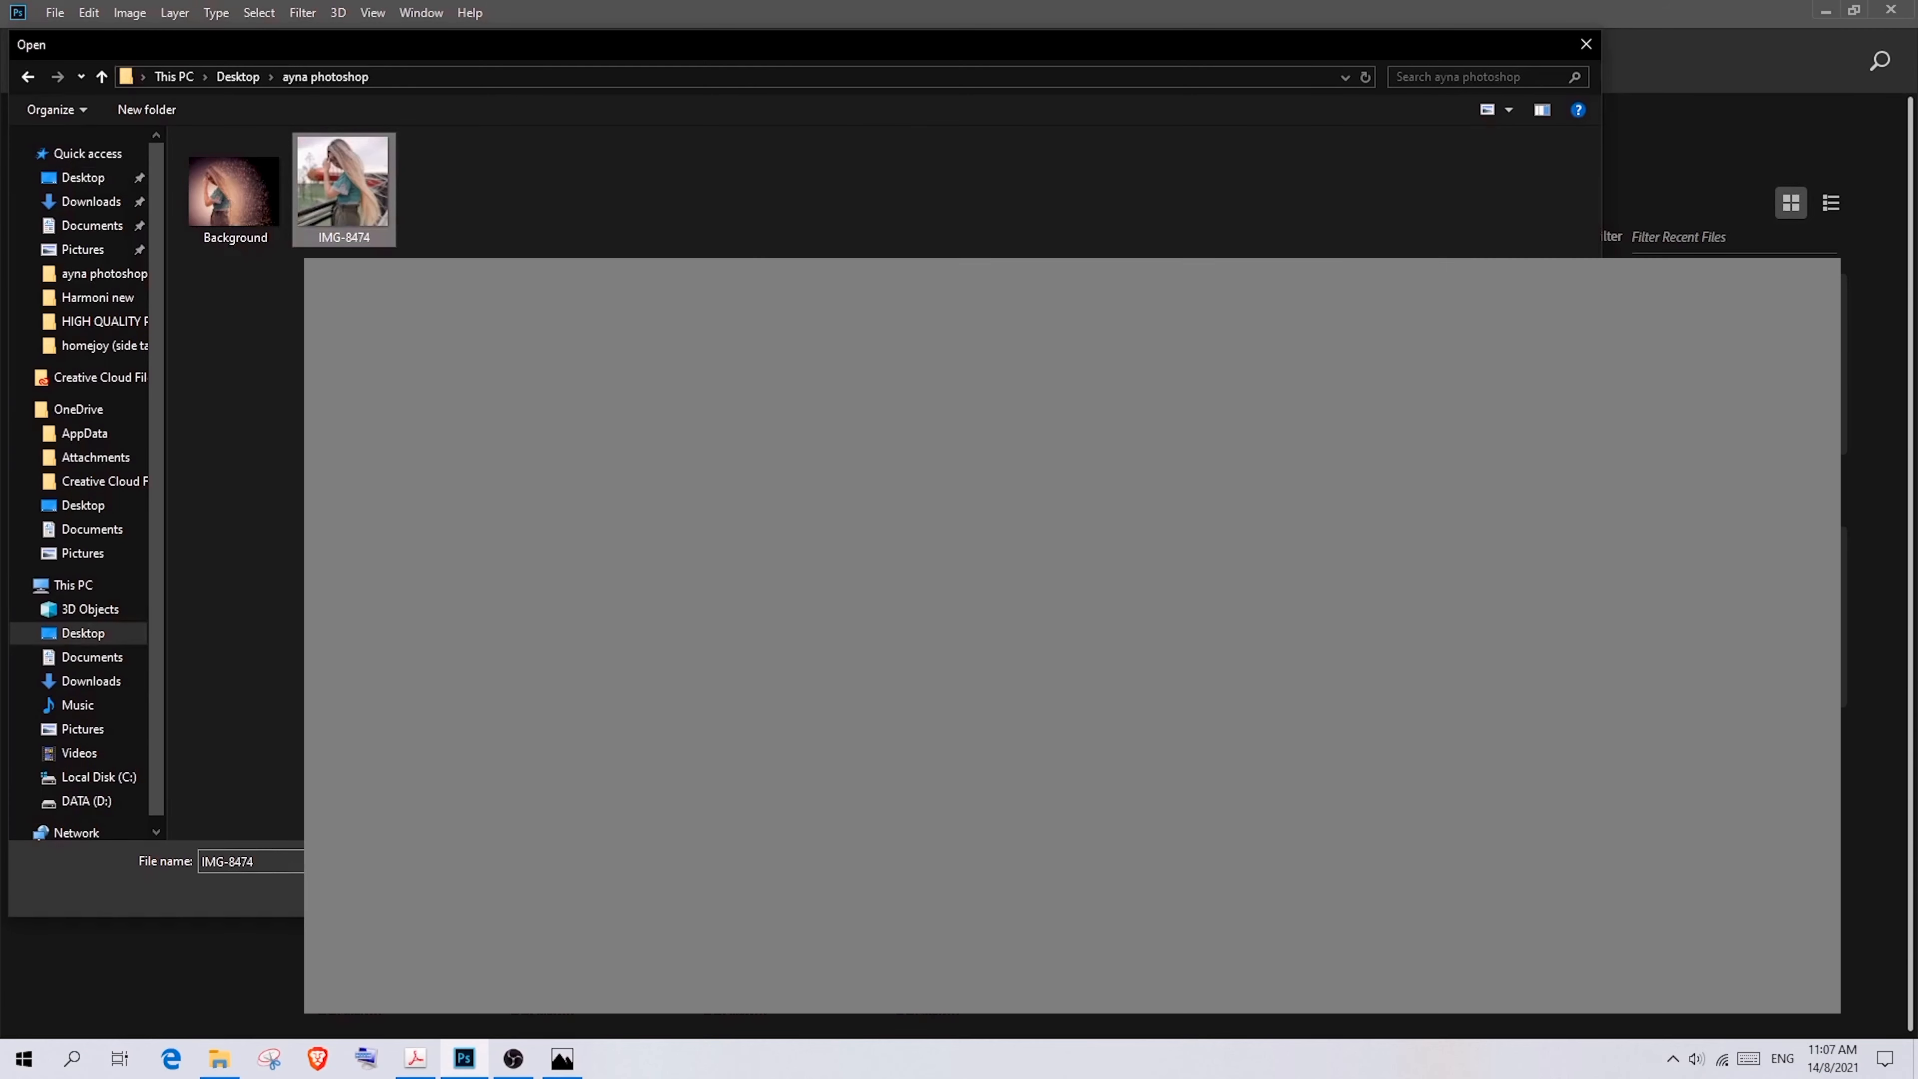
click(1440, 891)
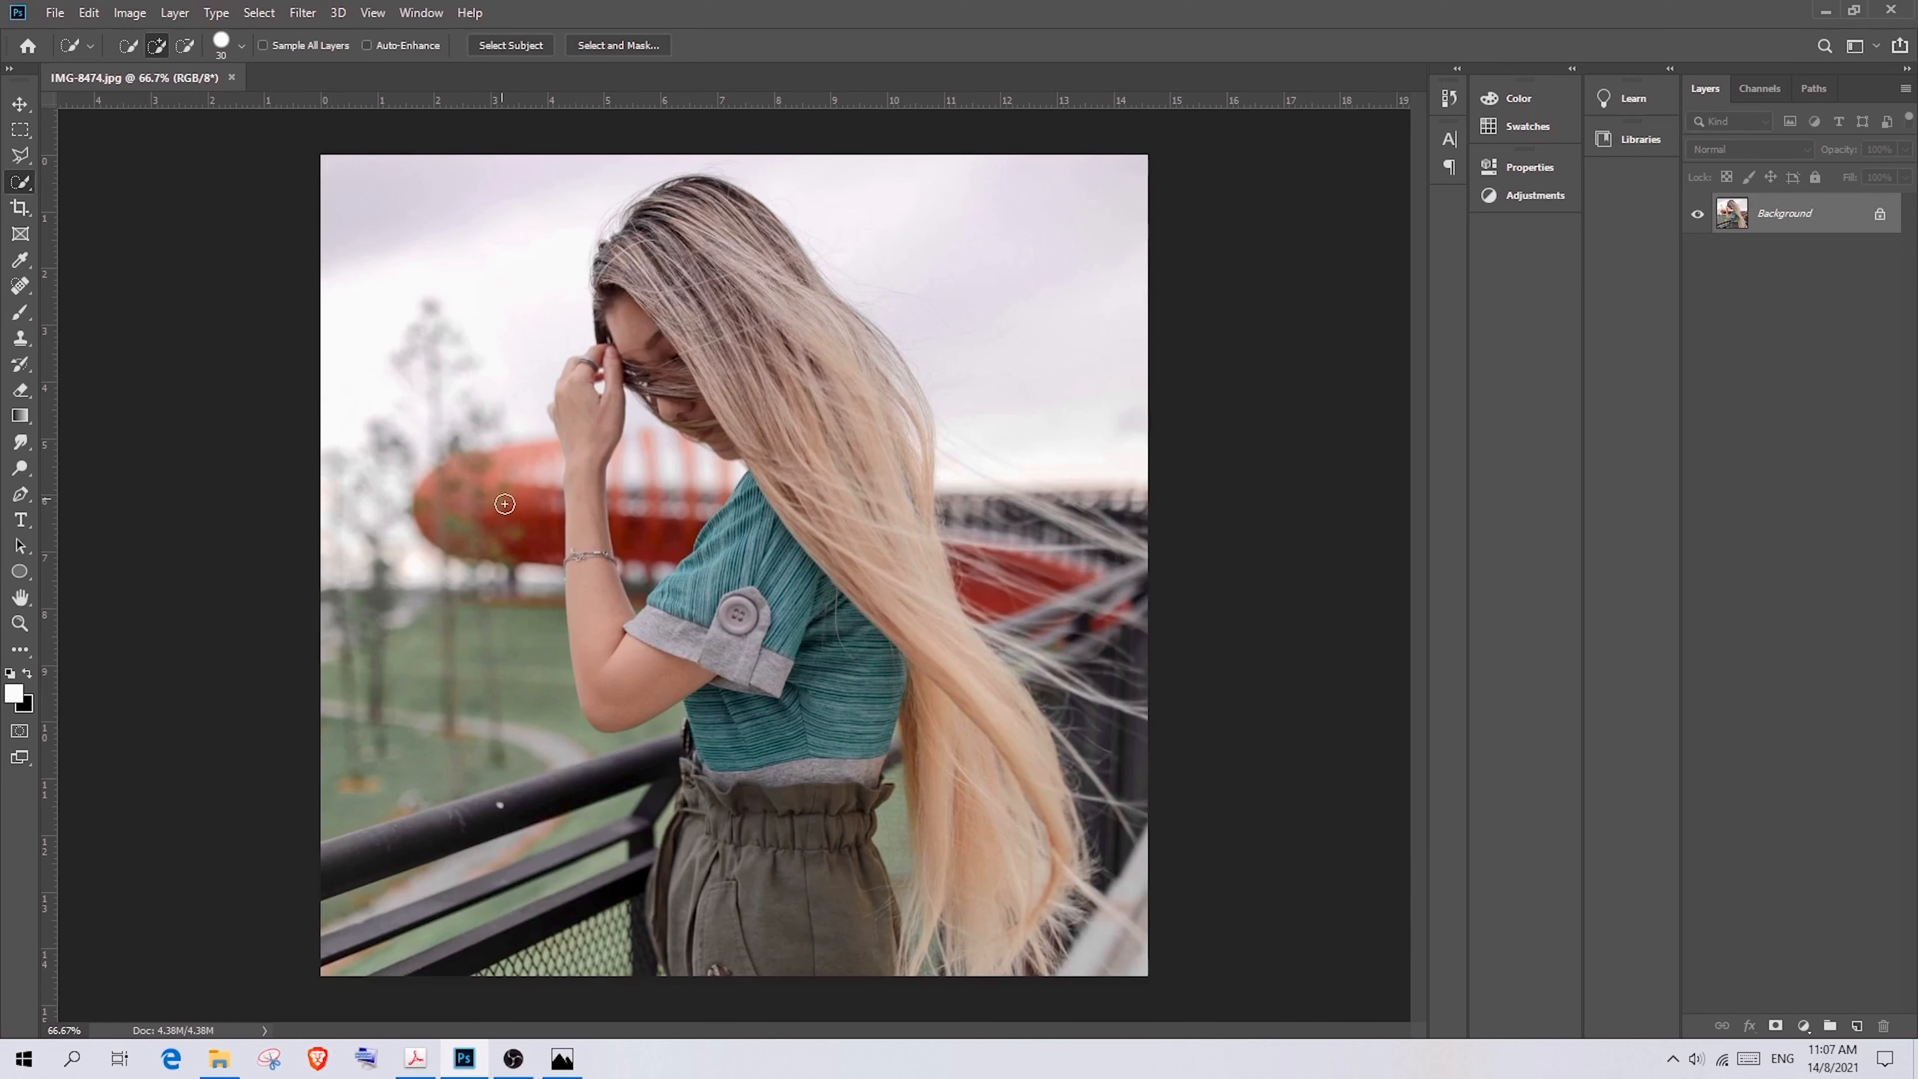
Select the woman's hair, face, arm, shirt and trousers with the Quick Selection Tool
right_click(25, 189)
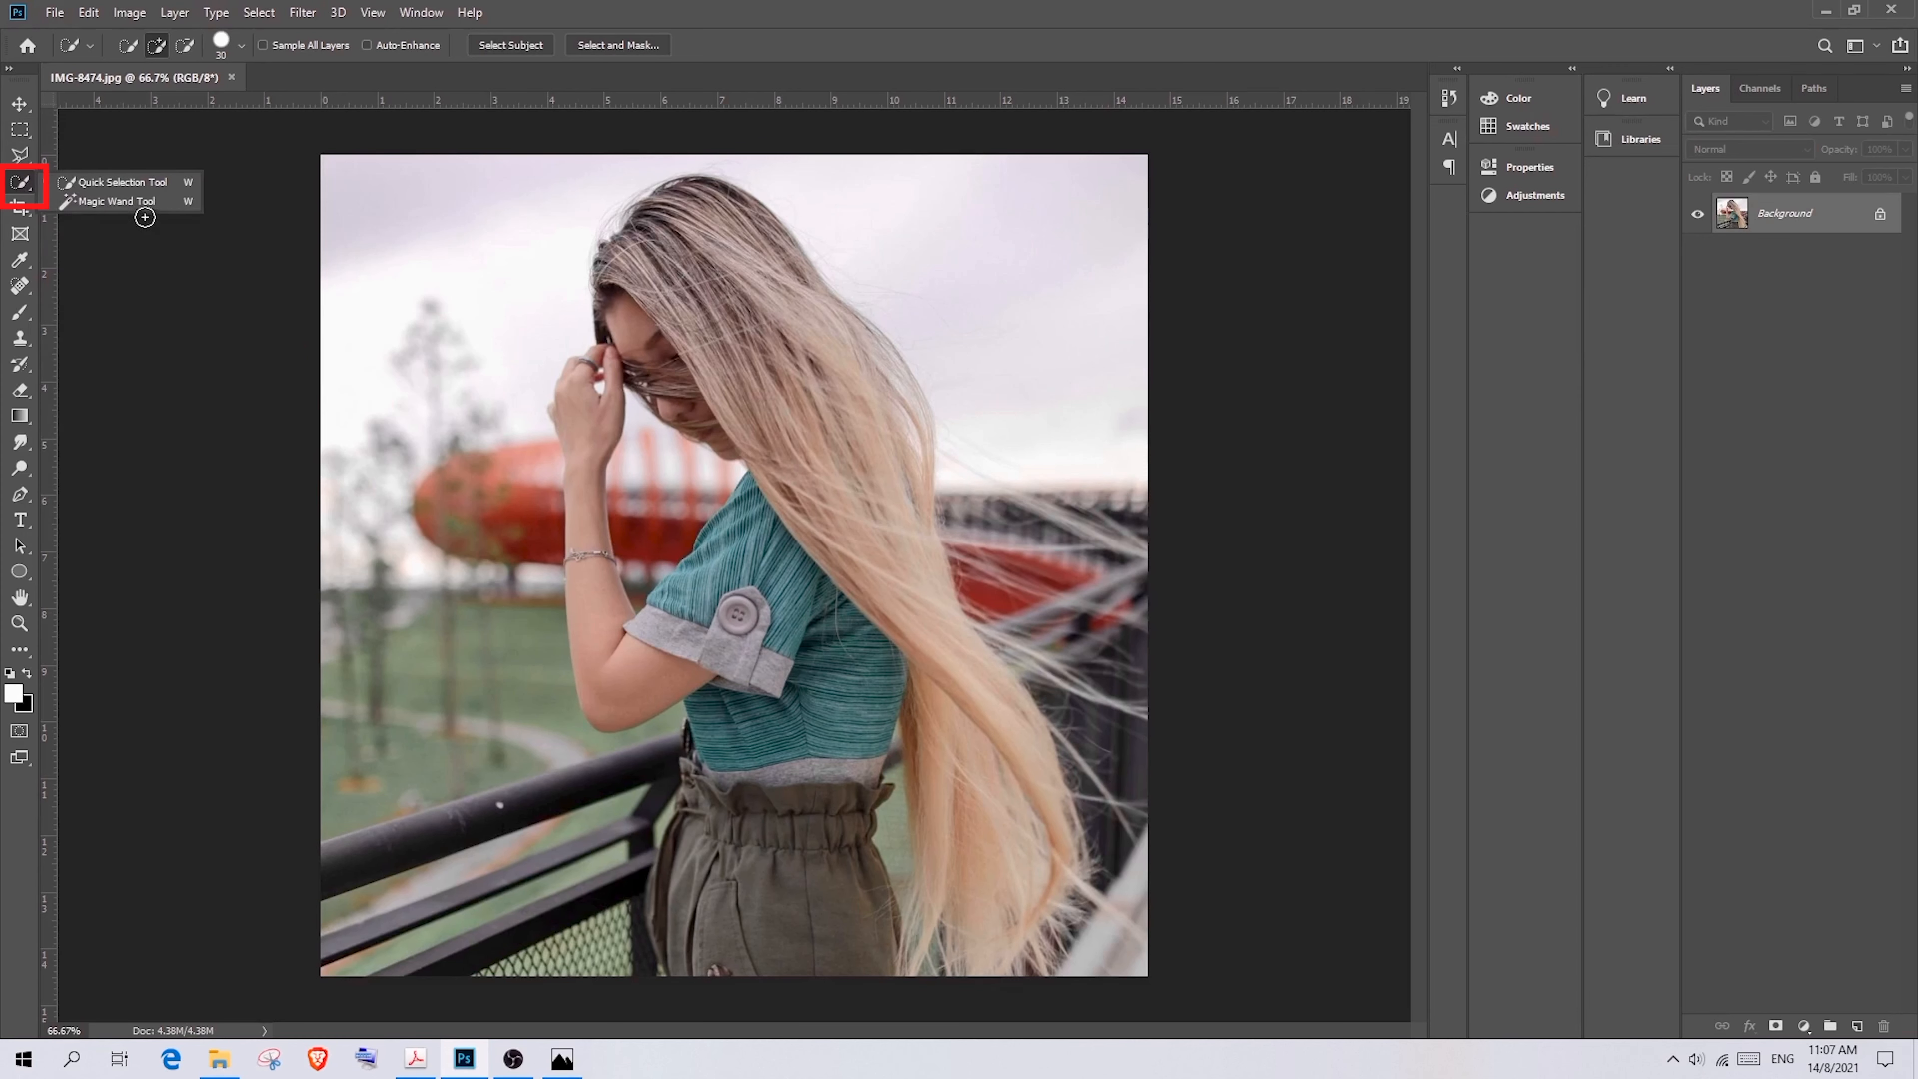
click(142, 184)
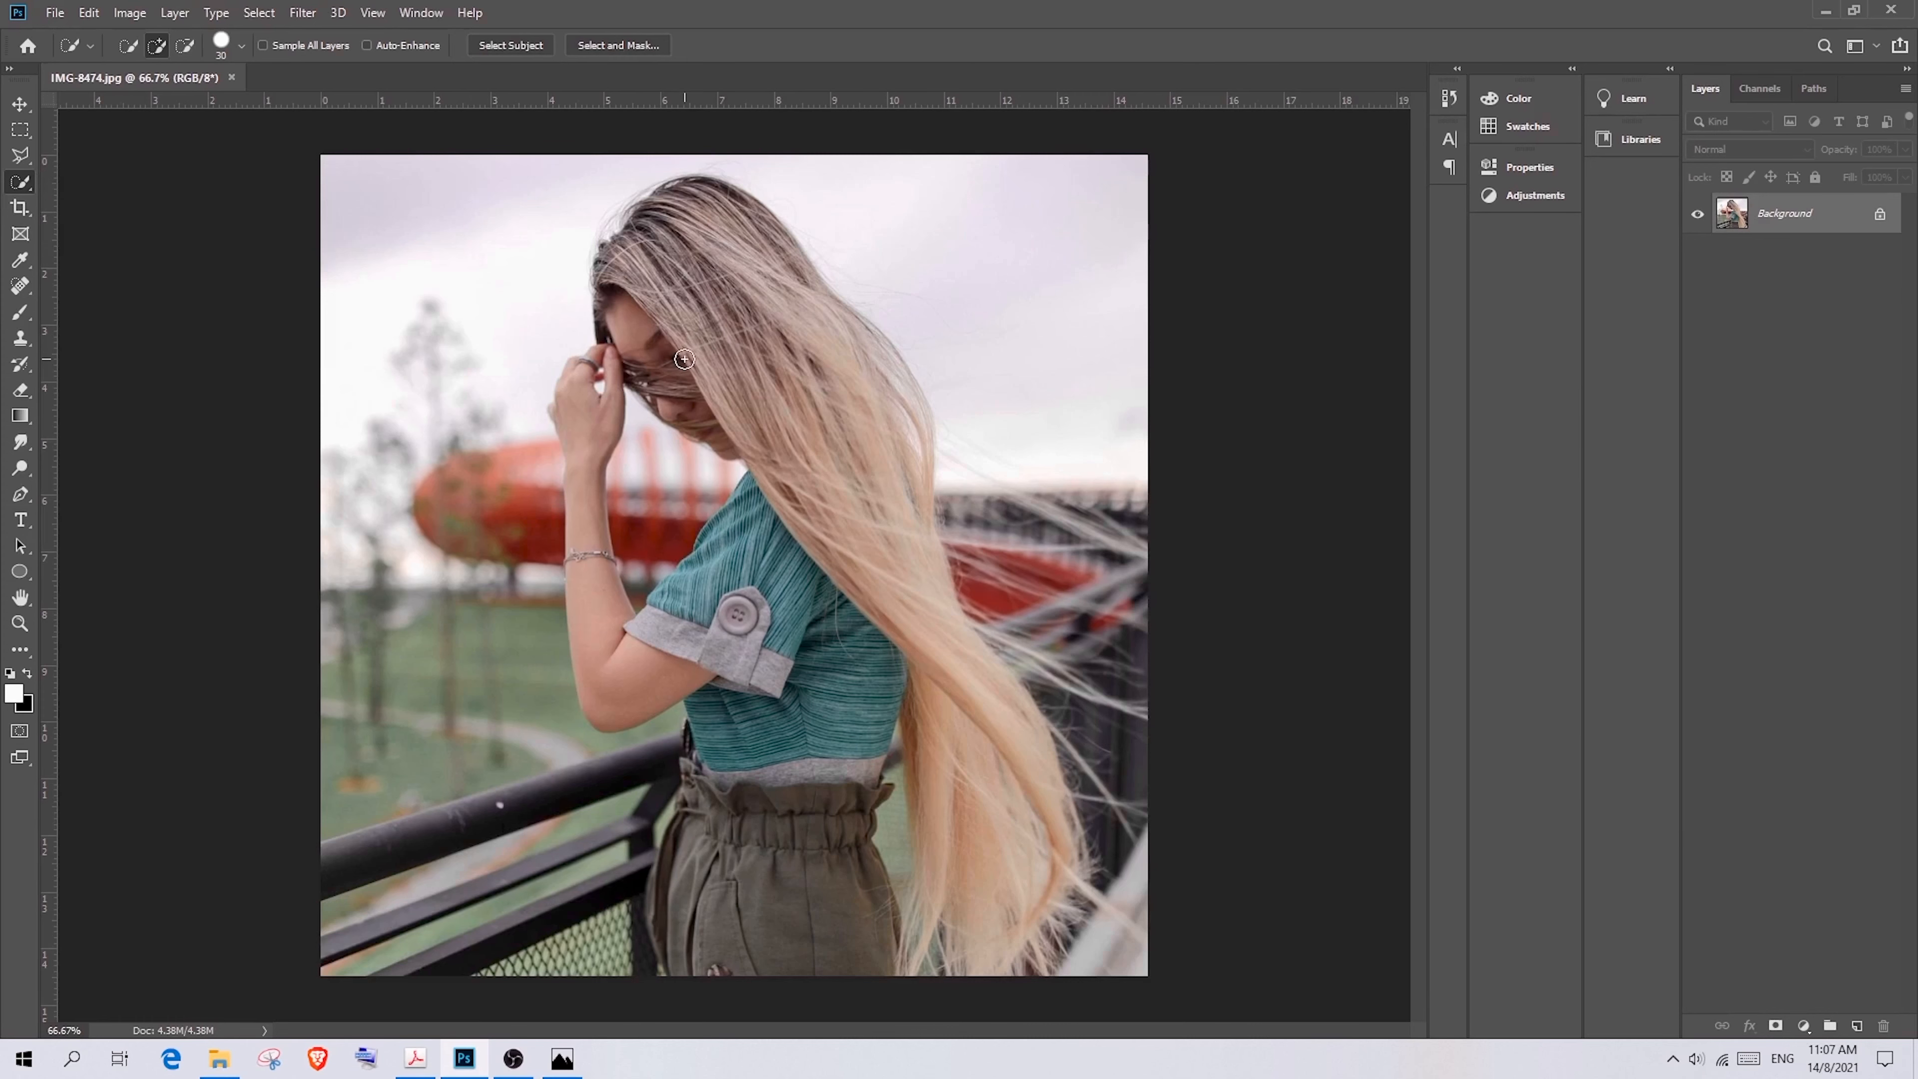
mouse_move(684, 359)
mouse_down()
mouse_move(634, 264)
mouse_move(657, 227)
mouse_move(714, 211)
mouse_move(680, 202)
mouse_up()
mouse_move(767, 359)
mouse_down()
mouse_move(682, 405)
mouse_move(842, 435)
mouse_move(847, 399)
mouse_move(883, 453)
mouse_up()
mouse_move(735, 609)
mouse_down()
mouse_move(660, 584)
mouse_move(744, 621)
mouse_move(642, 623)
mouse_move(647, 681)
mouse_move(608, 626)
mouse_move(594, 551)
mouse_up()
mouse_move(956, 676)
mouse_down()
mouse_move(998, 750)
mouse_move(813, 795)
mouse_move(733, 777)
mouse_up()
Subtract the background area enclosed by the forearm, face and sleeve from the selection
click(184, 47)
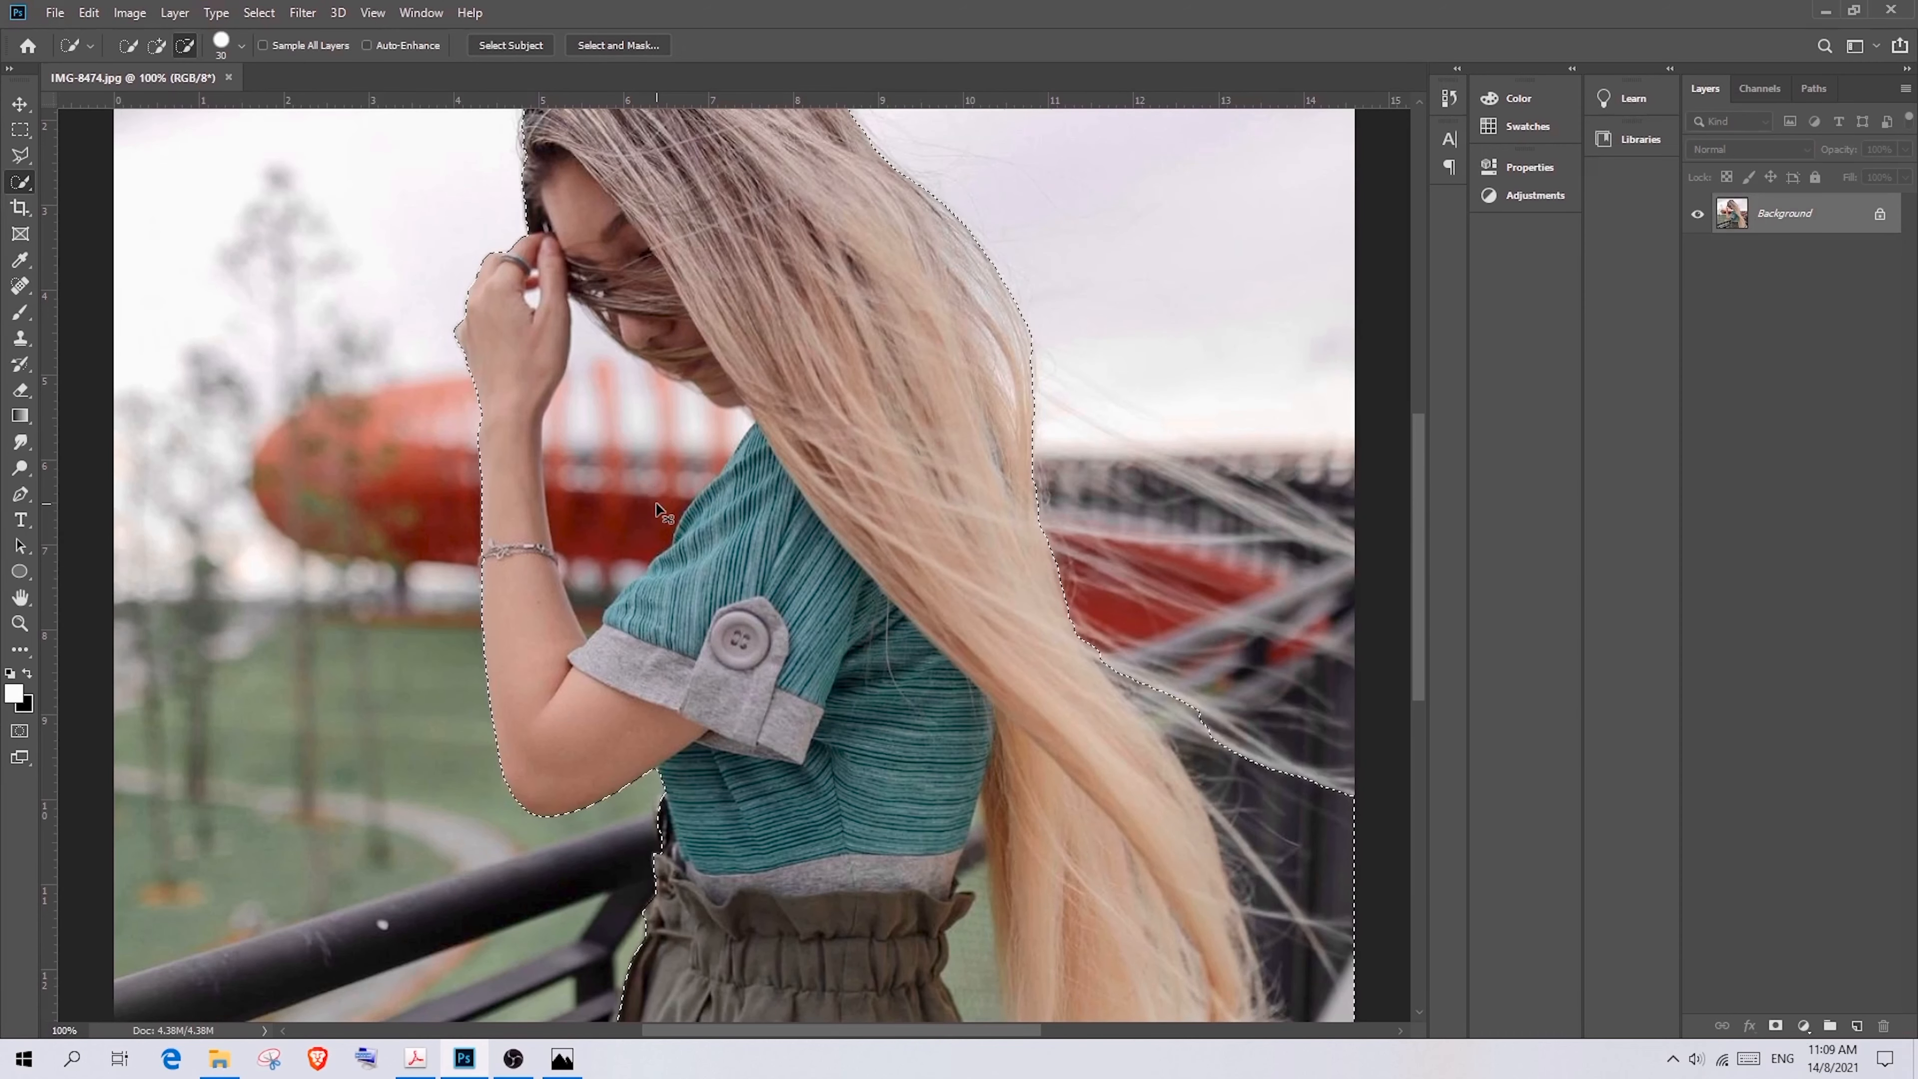
key(ctrl+plus)
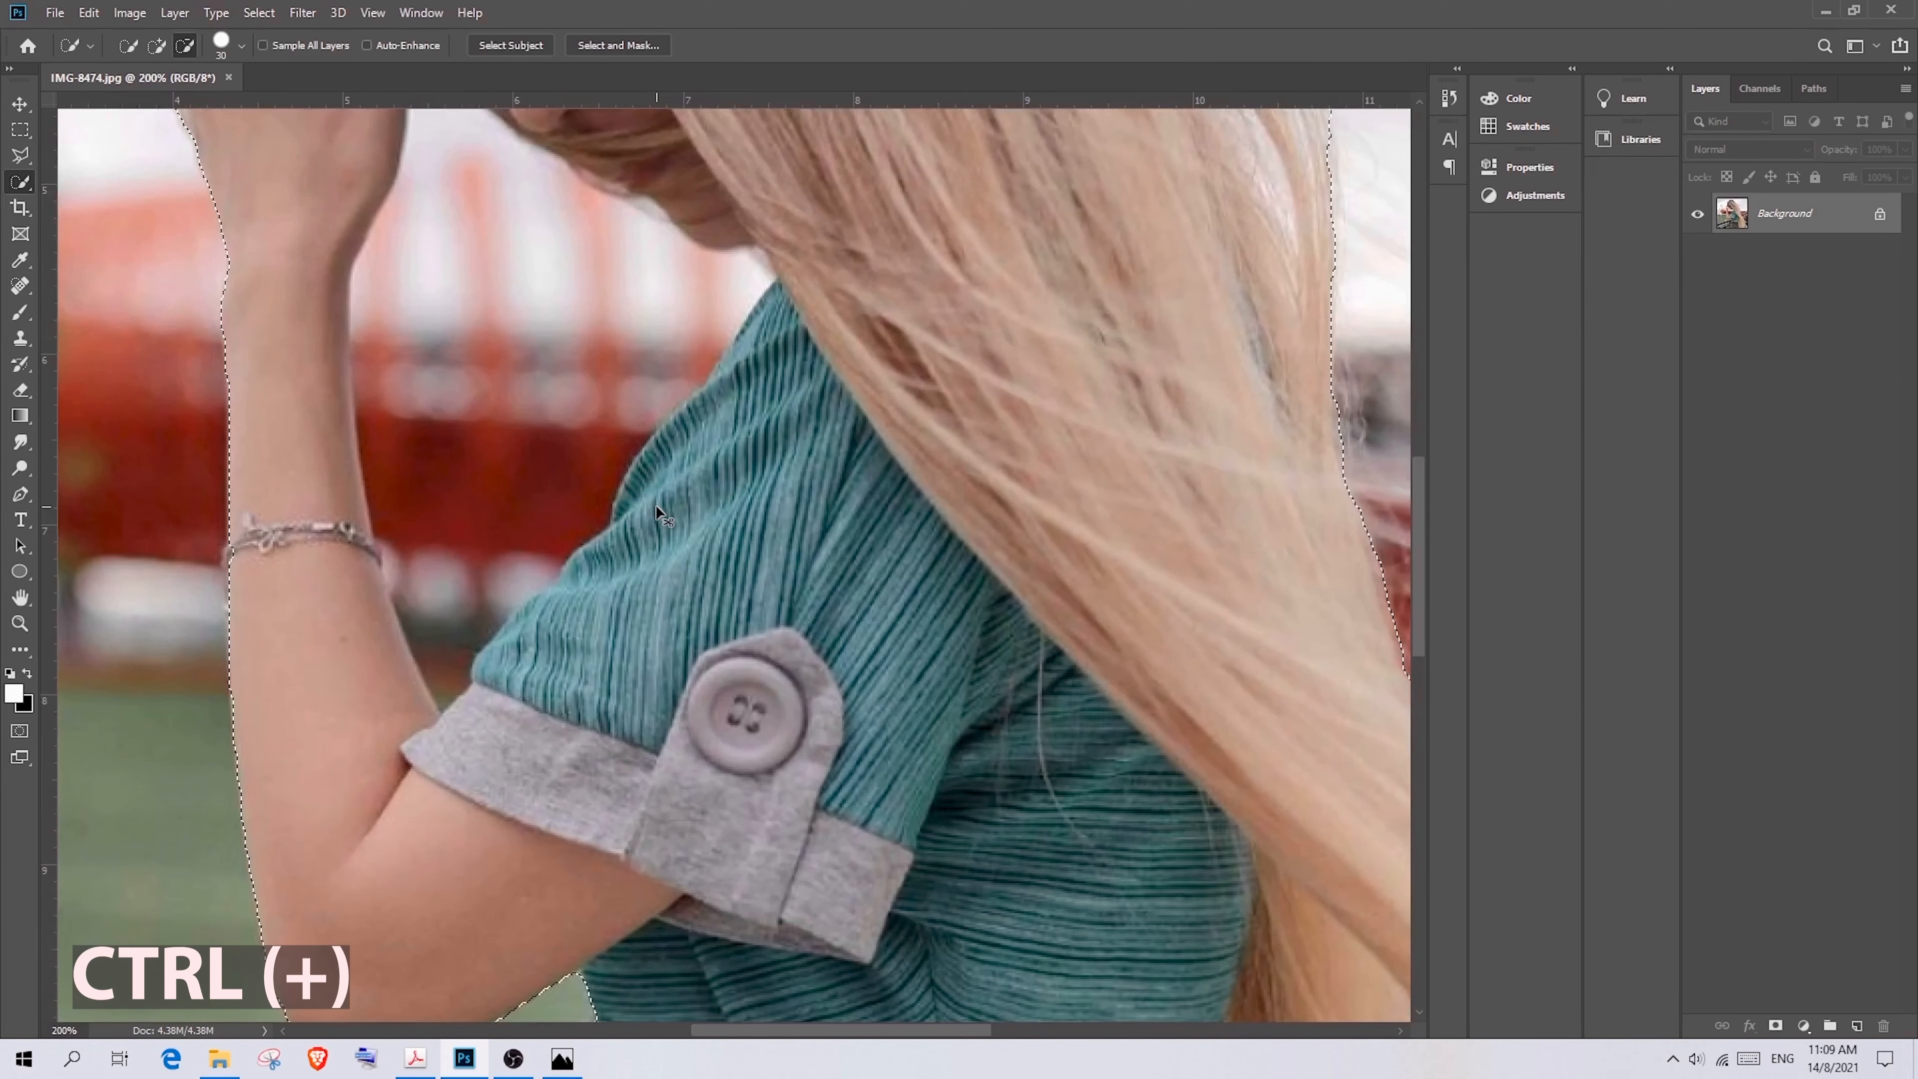
key(ctrl+minus)
key(ctrl+plus)
scroll(656, 512, up, 5)
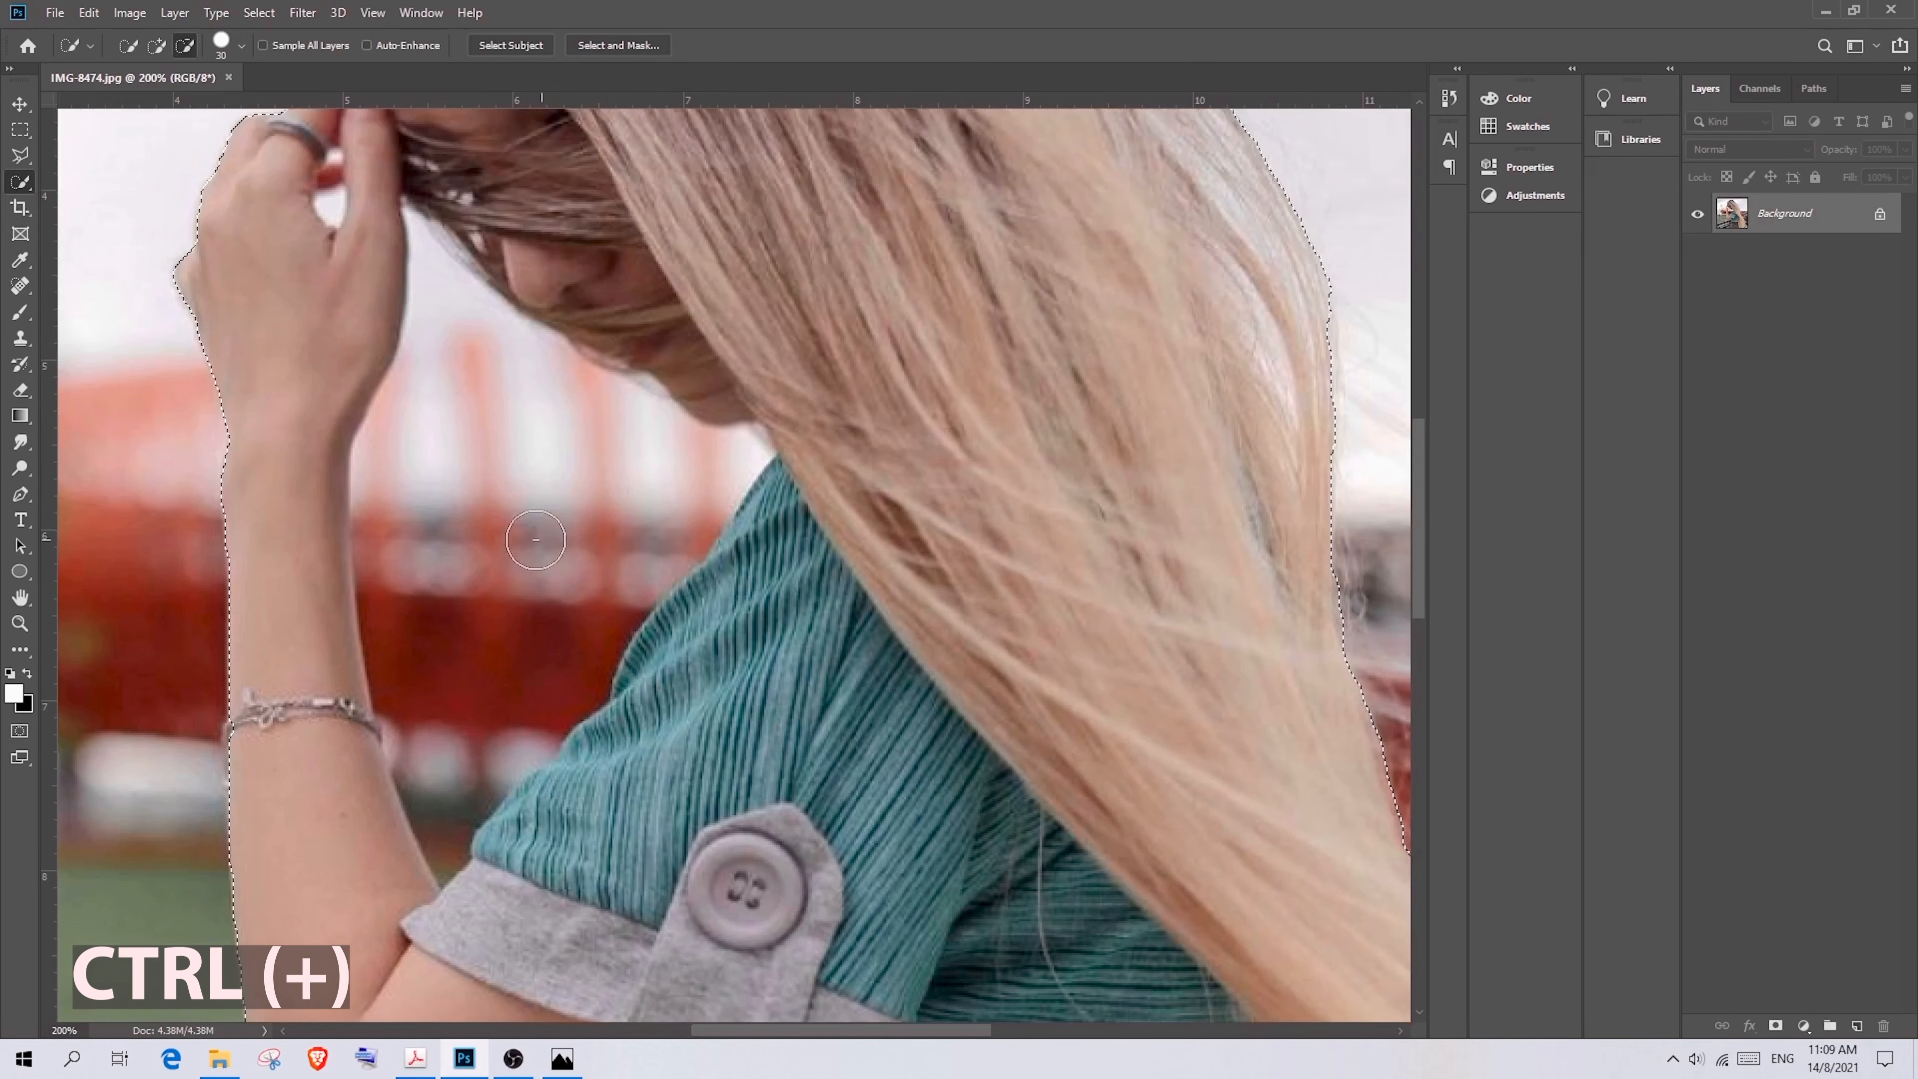
mouse_move(423, 555)
mouse_down()
mouse_move(473, 522)
mouse_move(471, 407)
mouse_move(484, 634)
mouse_move(453, 786)
mouse_up()
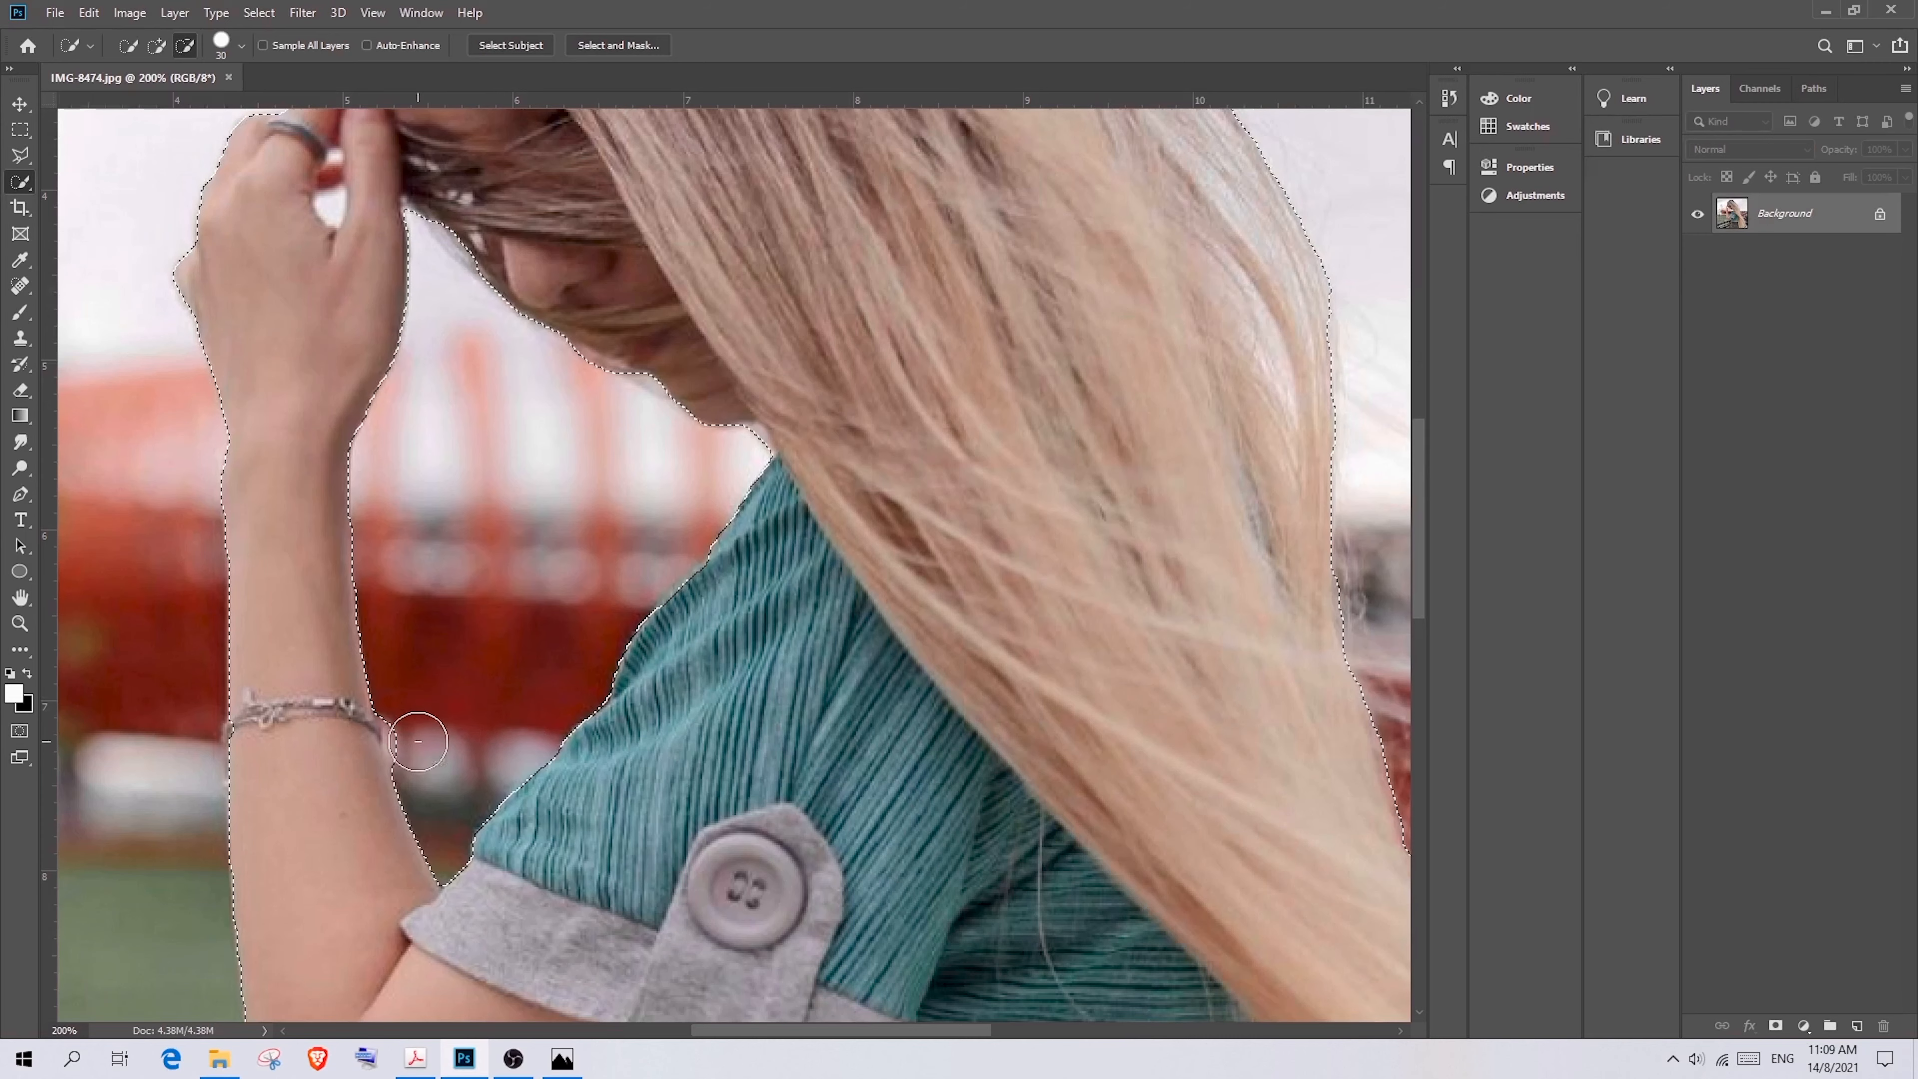
Subtract the green background patch between the trousers' waist and the long hair from the selection
scroll(537, 559, up, 4)
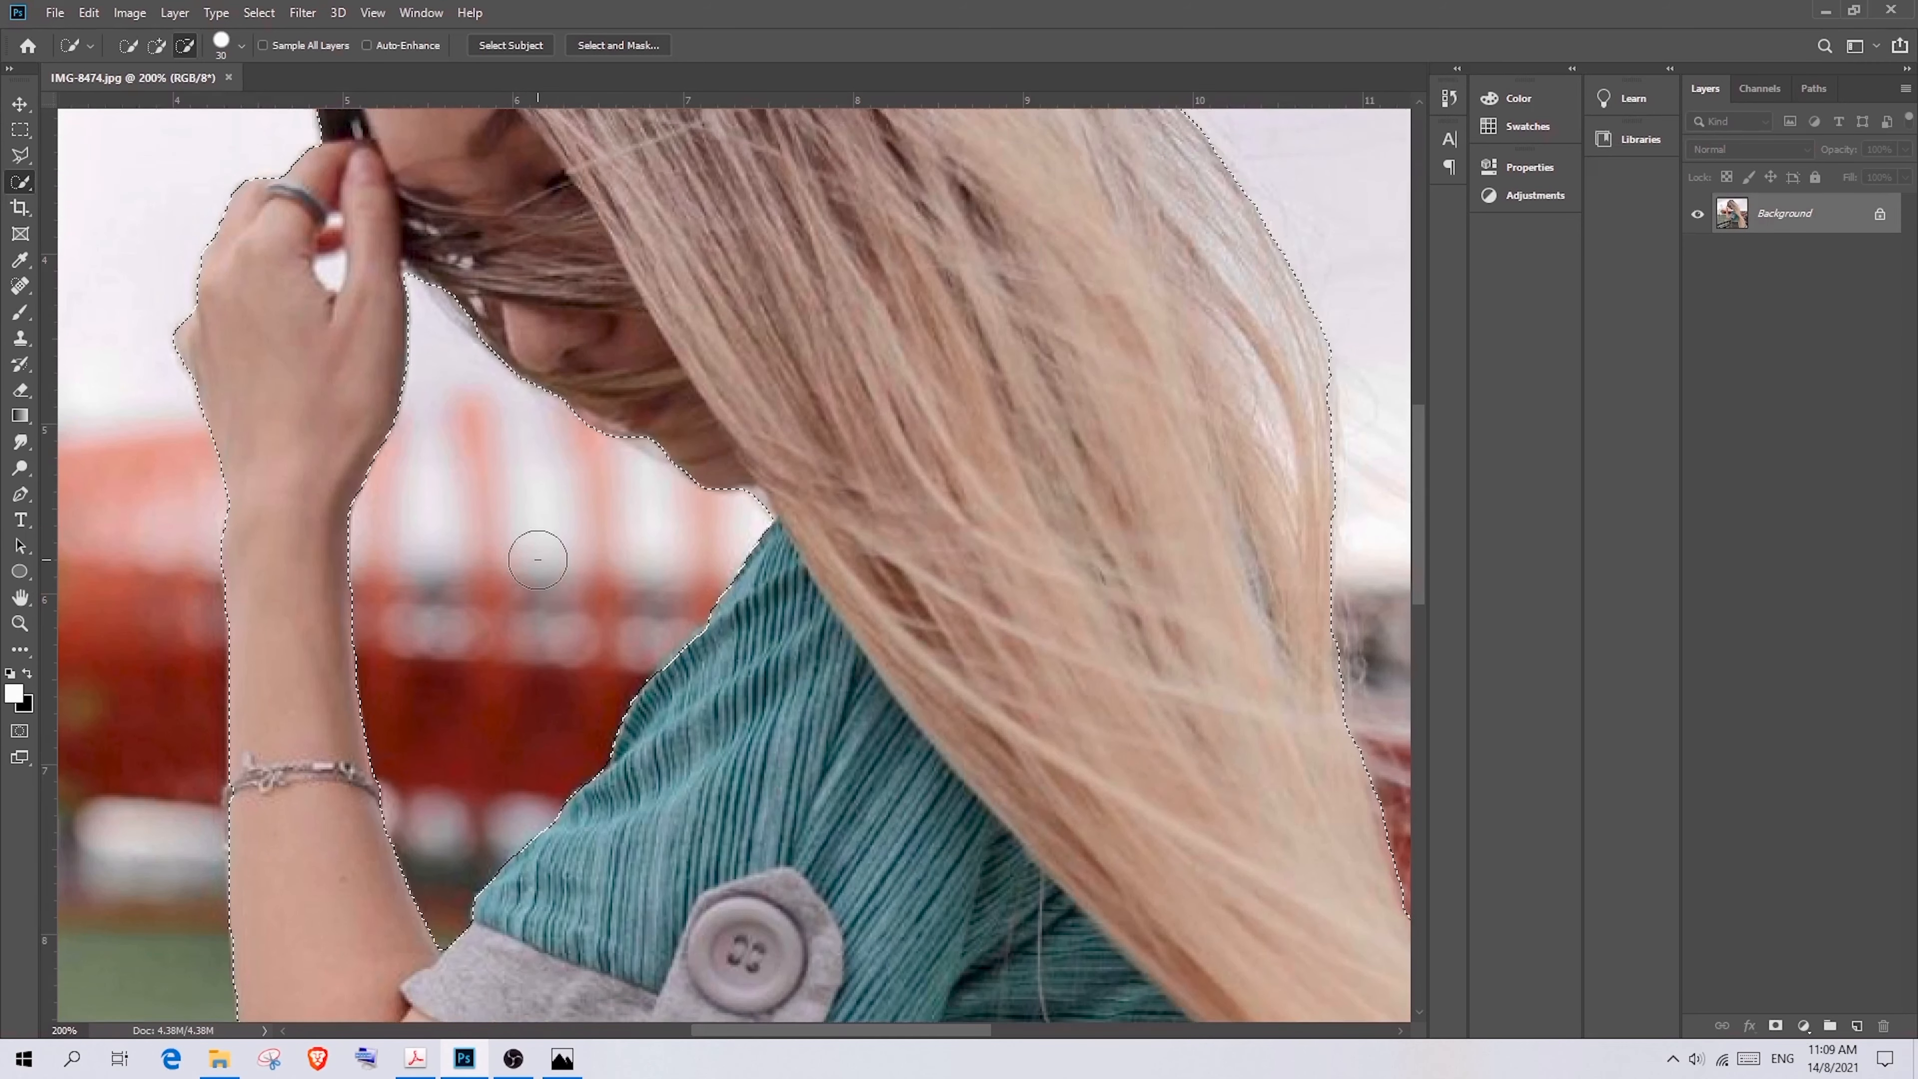
scroll(537, 559, up, 3)
scroll(539, 570, down, 10)
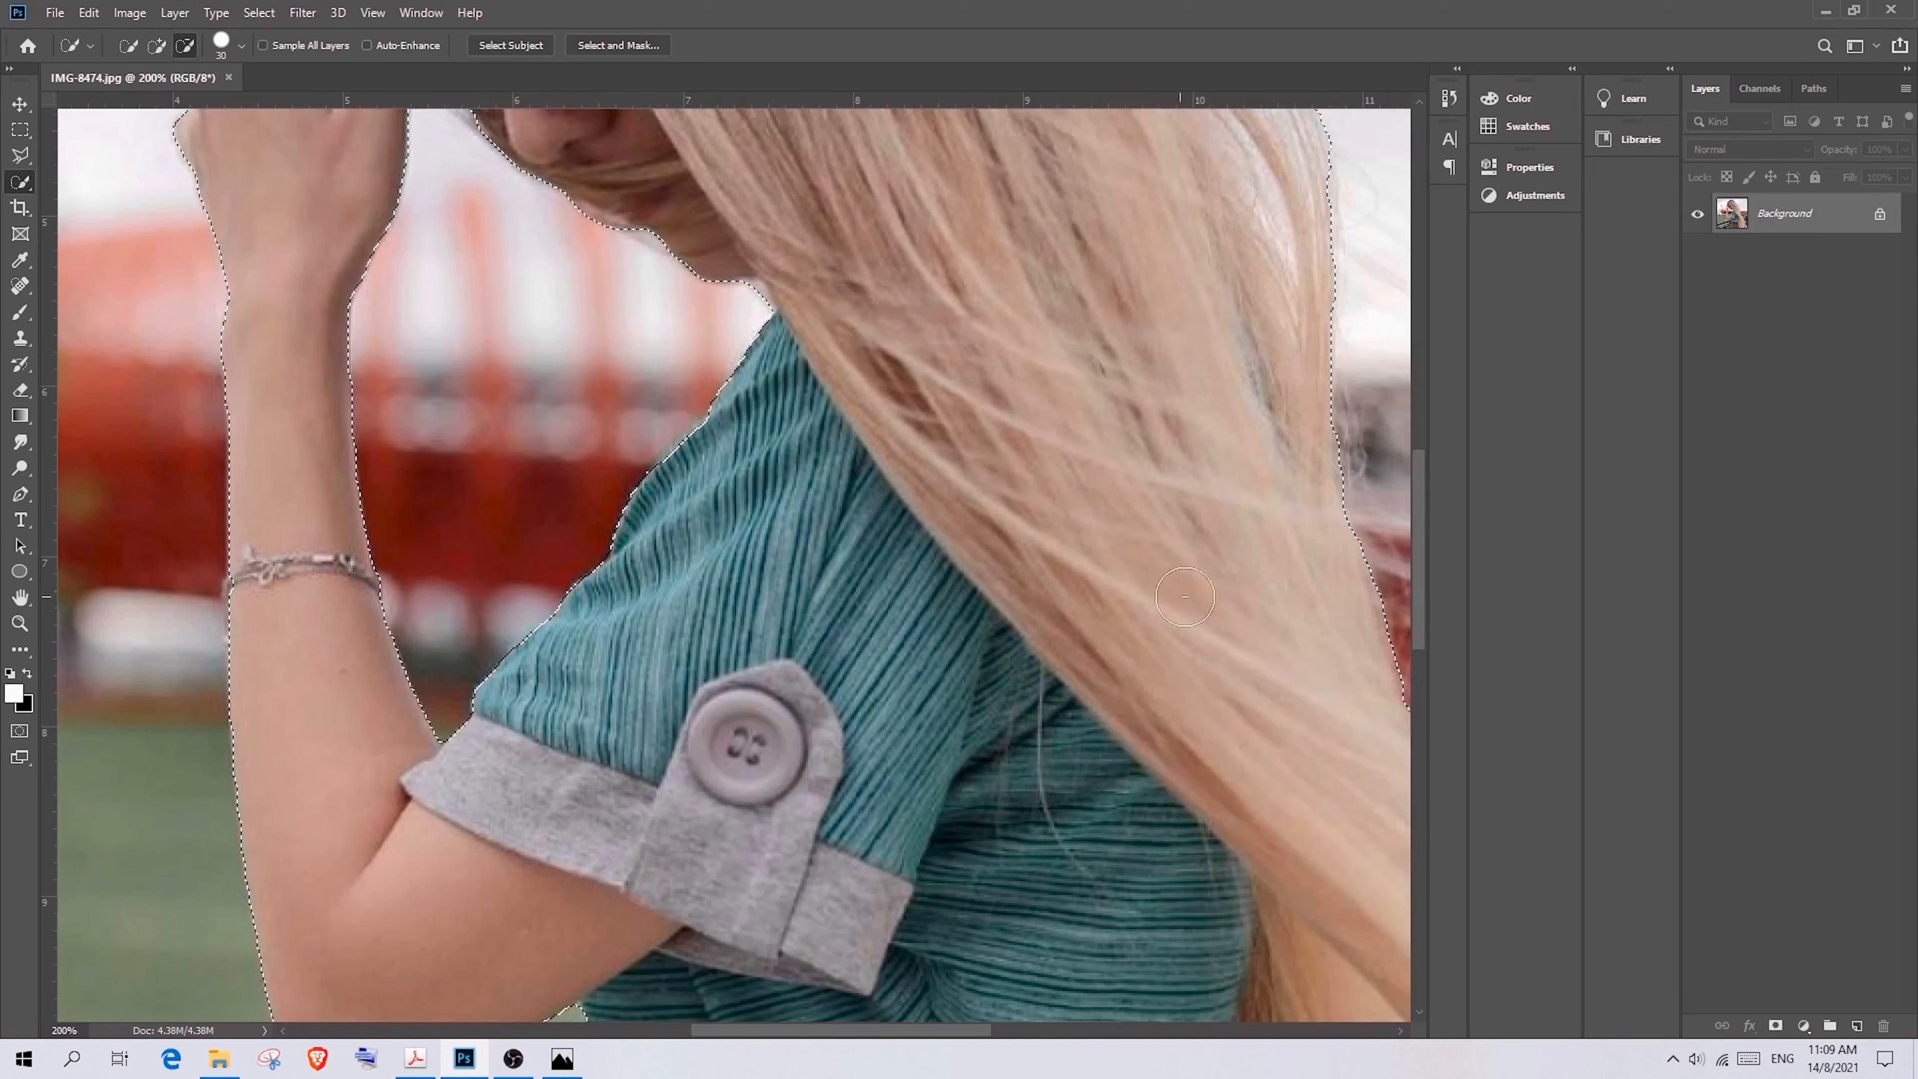
drag(1421, 556, 1438, 778)
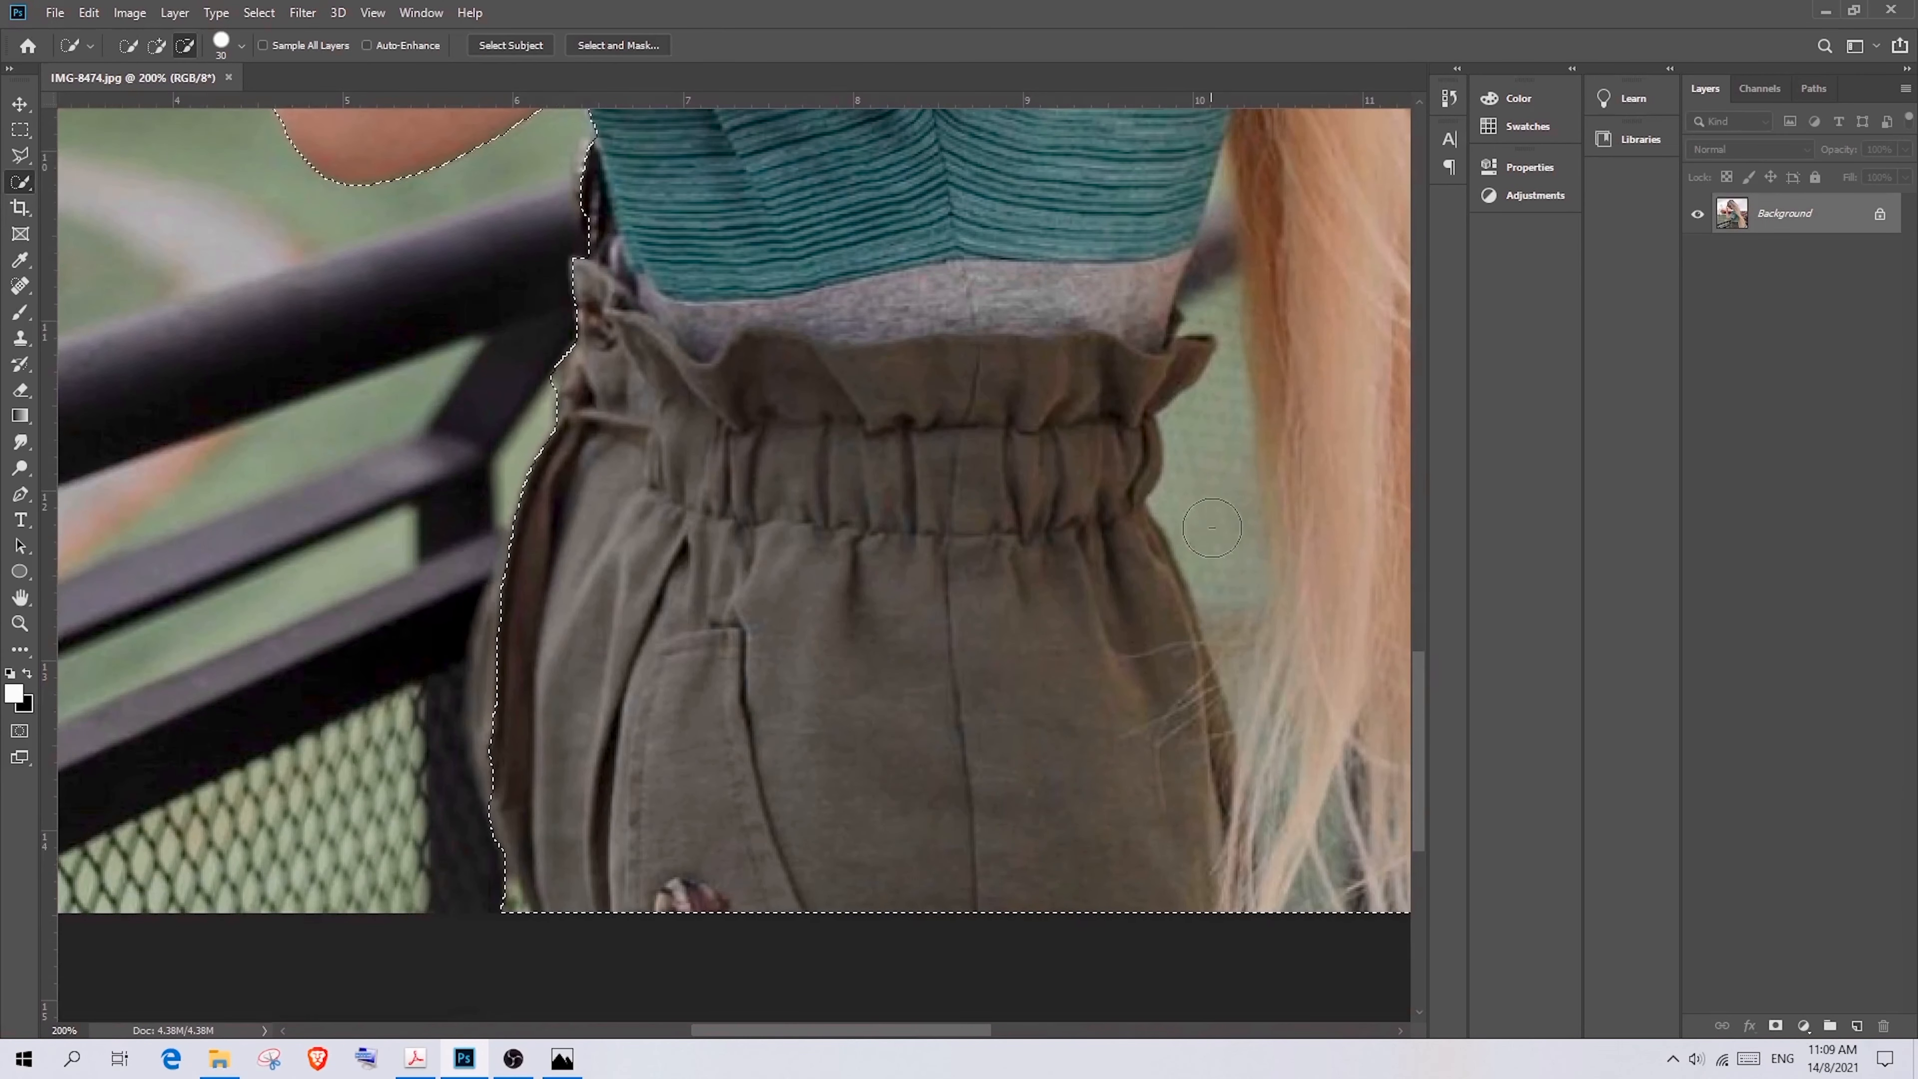
click(1220, 559)
drag(806, 1030, 892, 1030)
scroll(889, 957, up, 2)
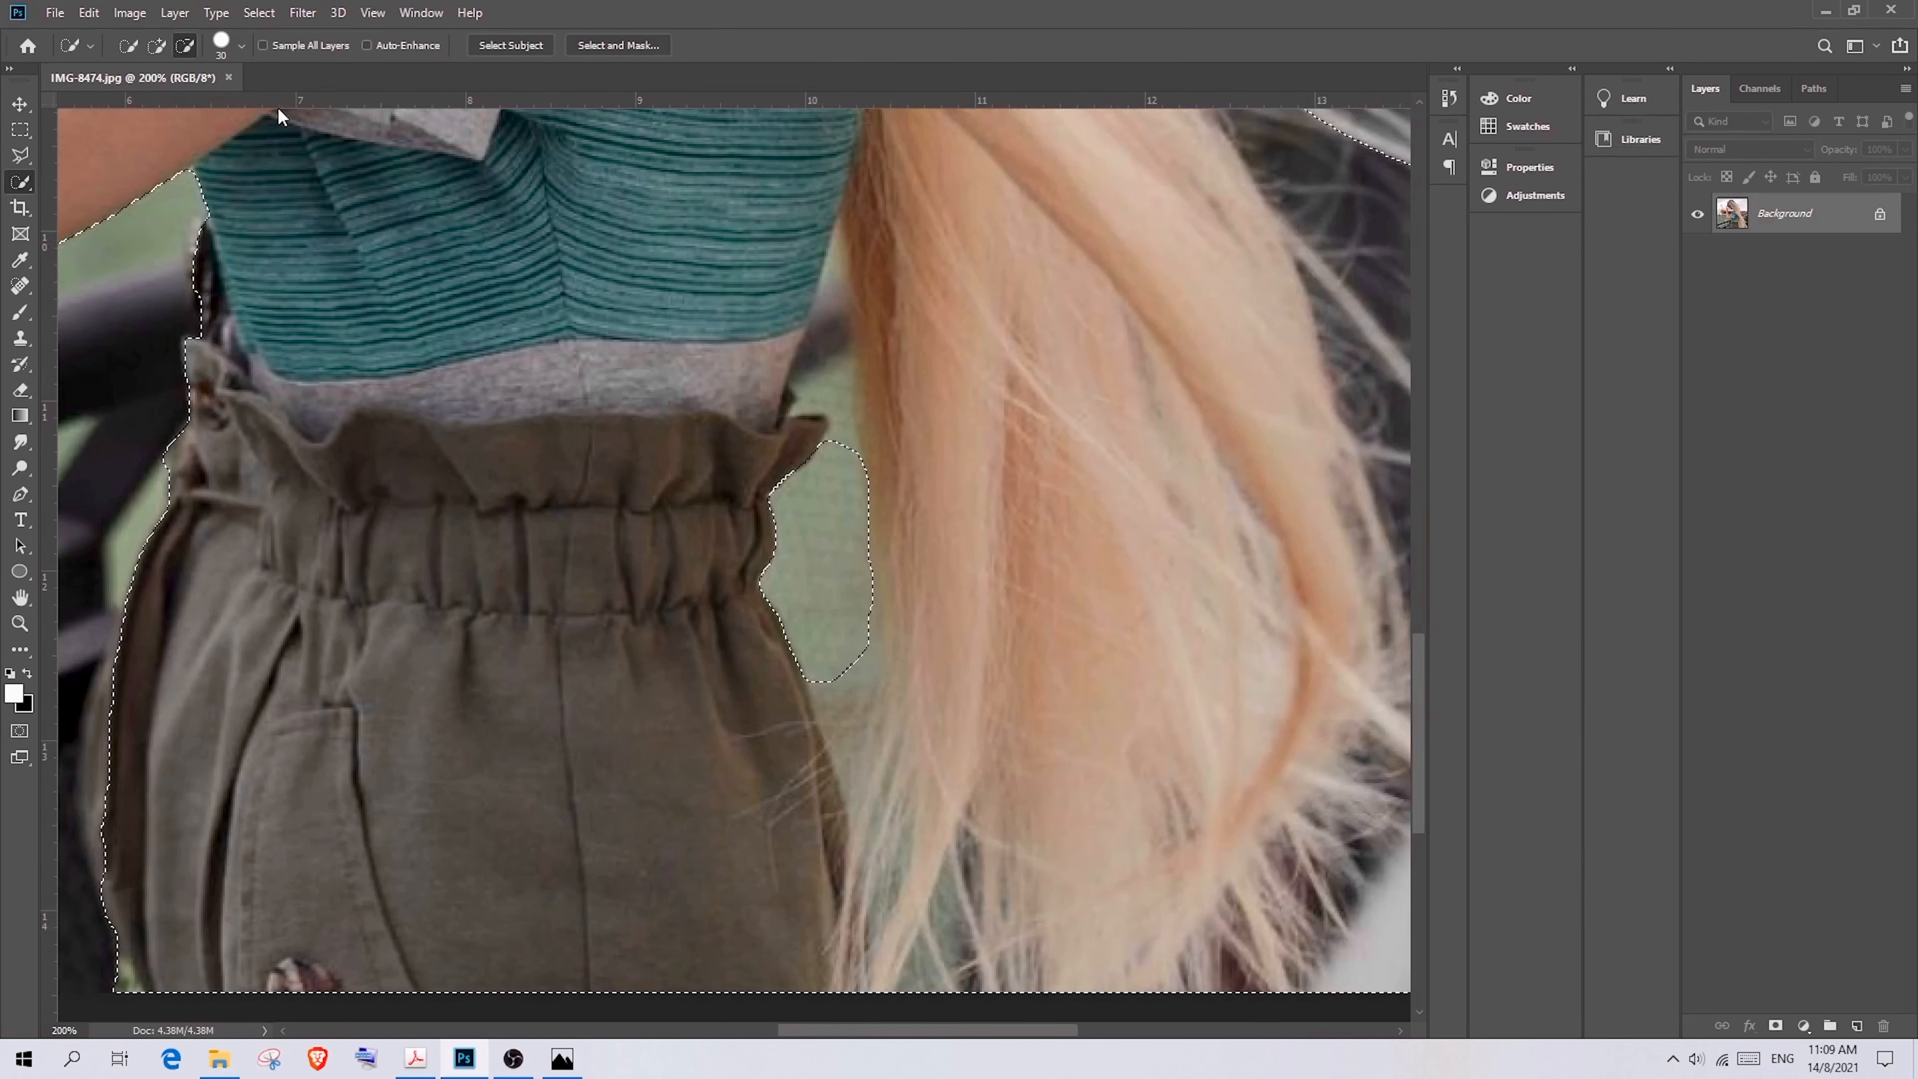
Set the selection brush to 22 px and extend the subtracted waist gap up toward the shirt hem and further down
click(242, 46)
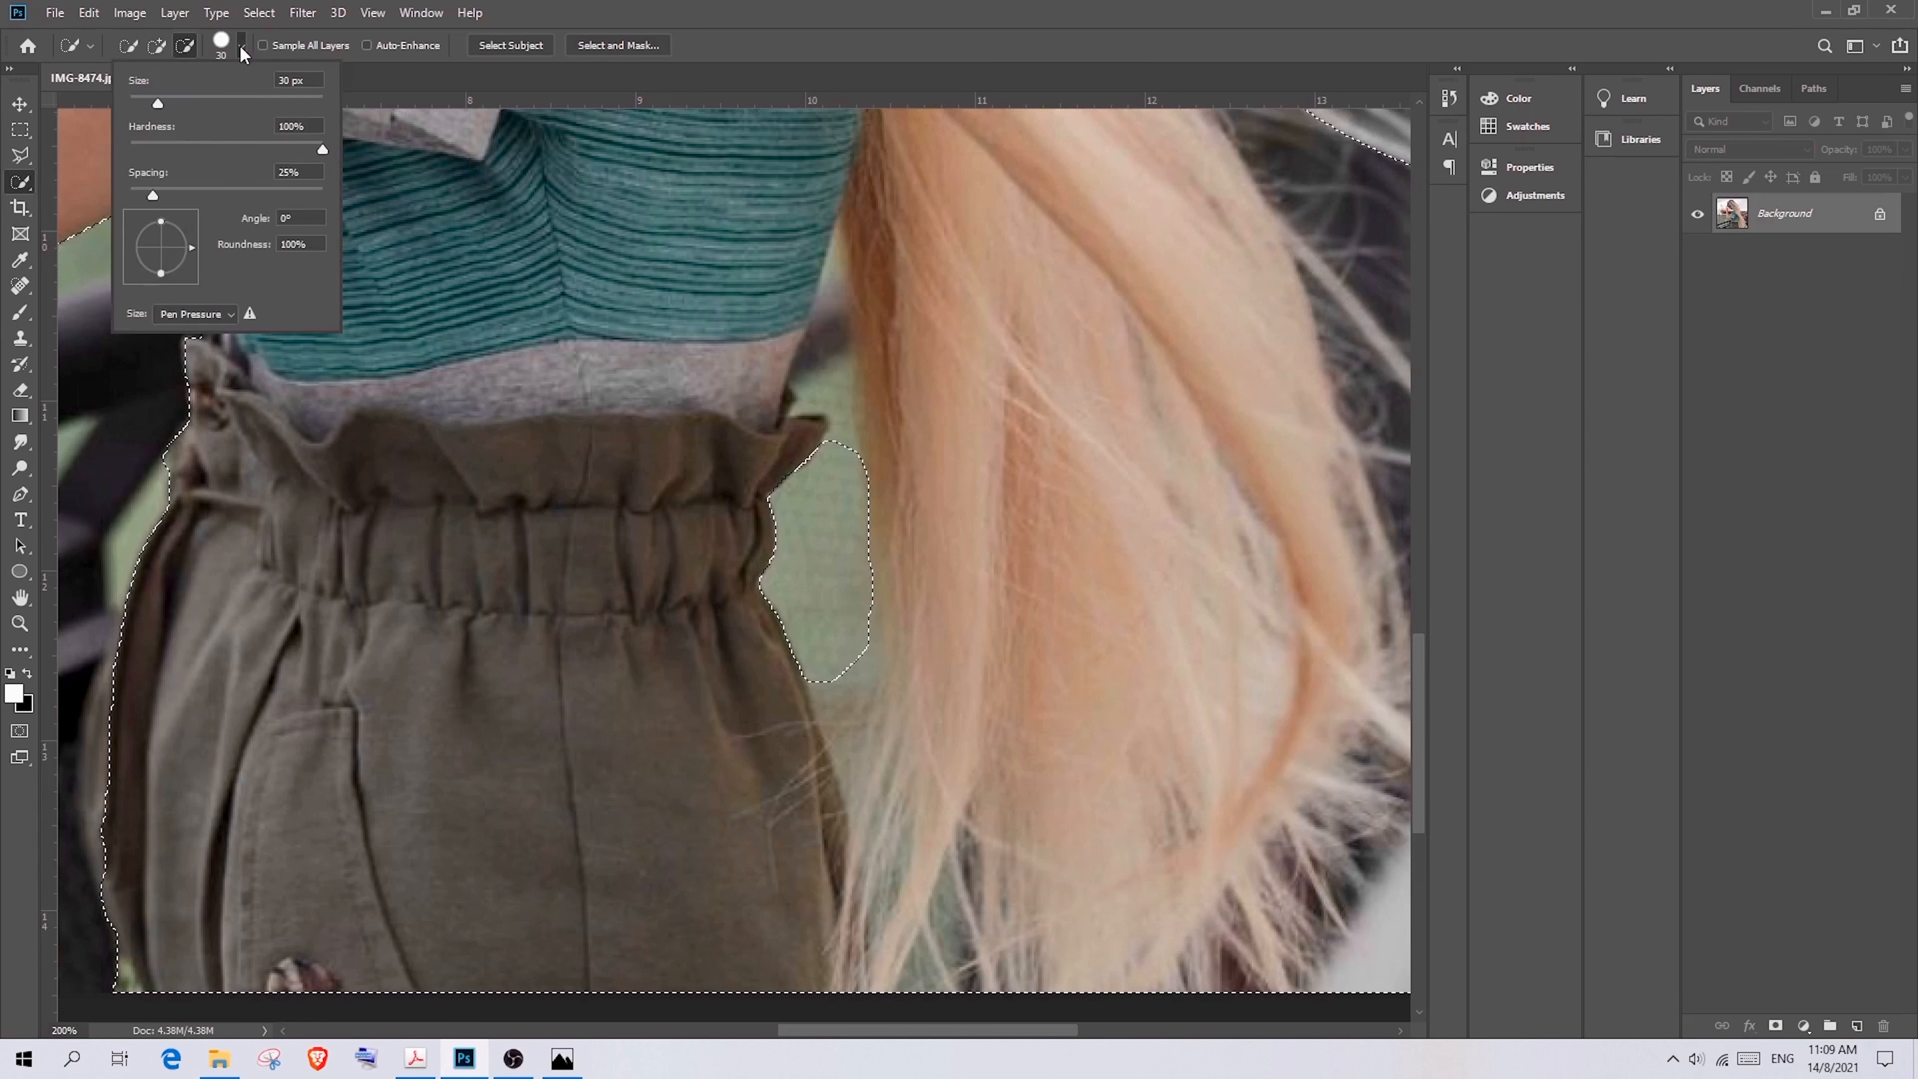
drag(151, 99, 152, 103)
drag(149, 106, 147, 106)
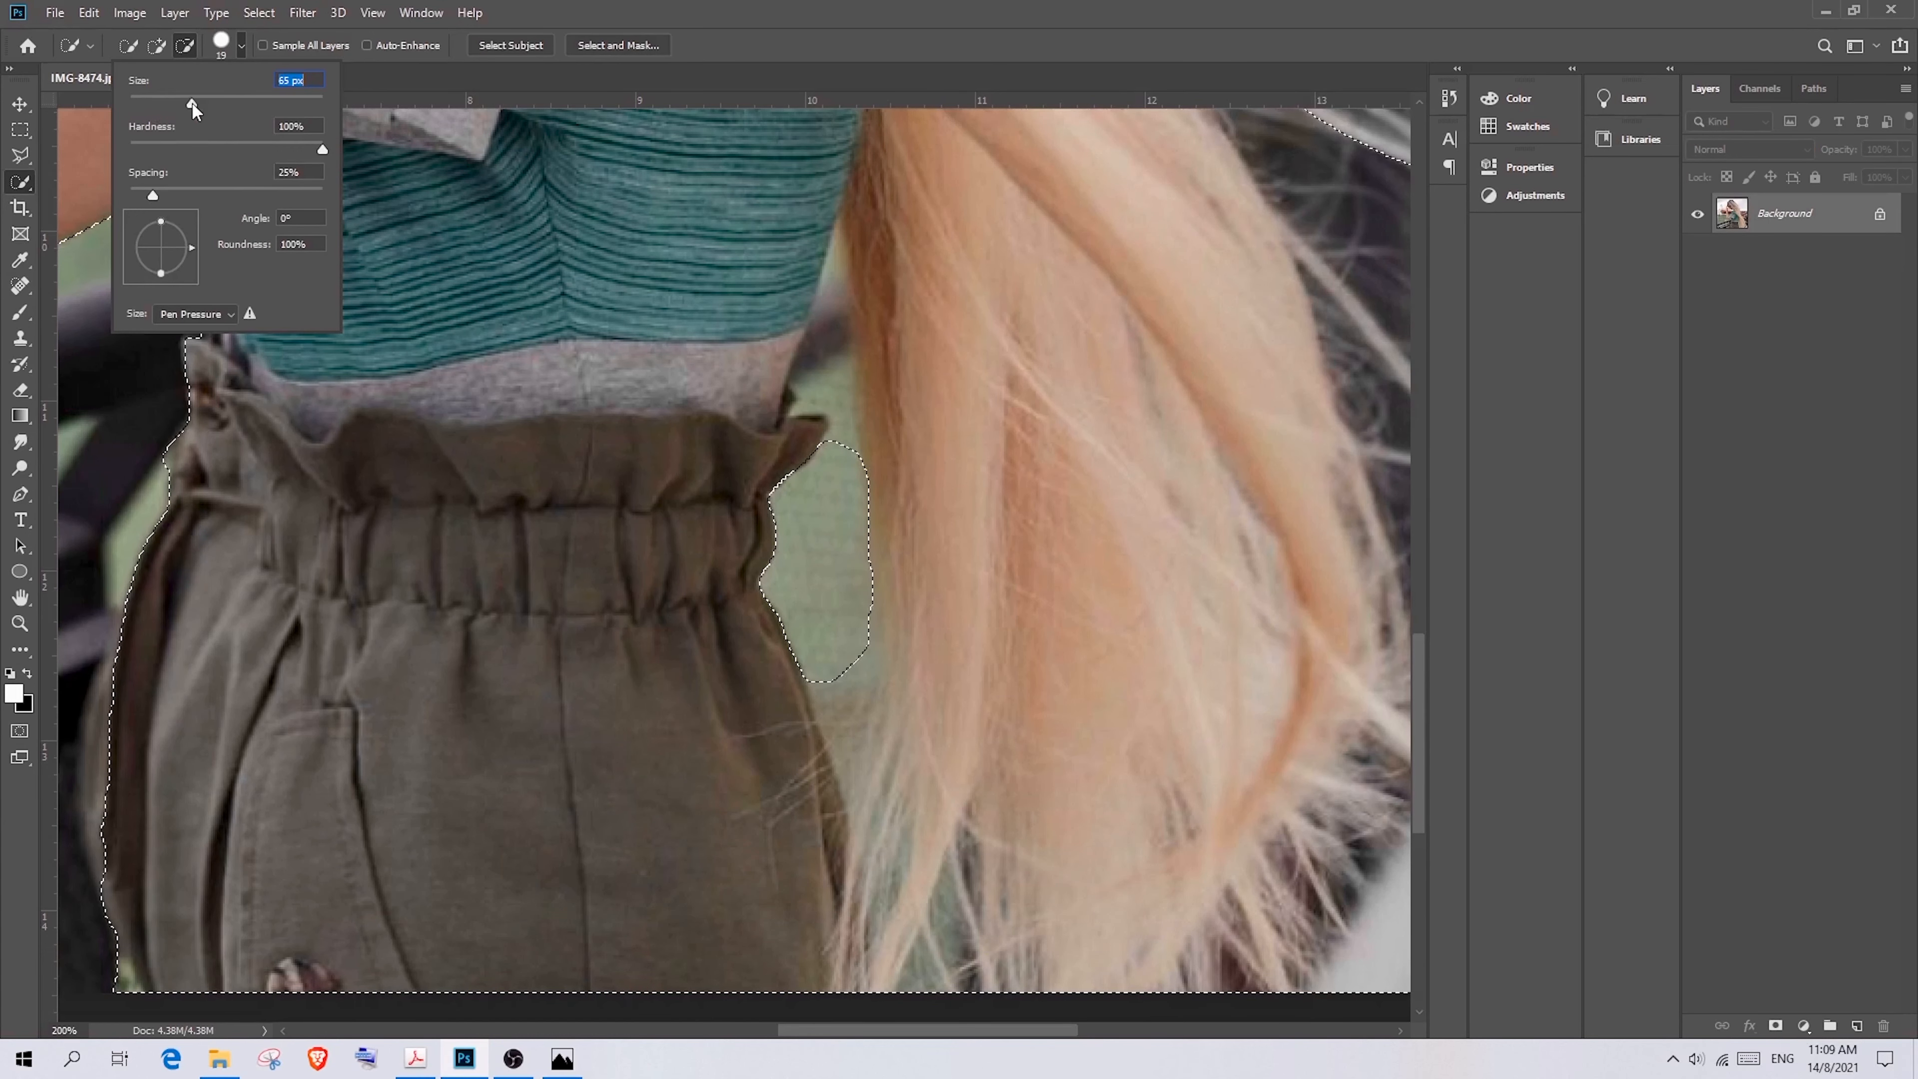
drag(192, 102, 198, 102)
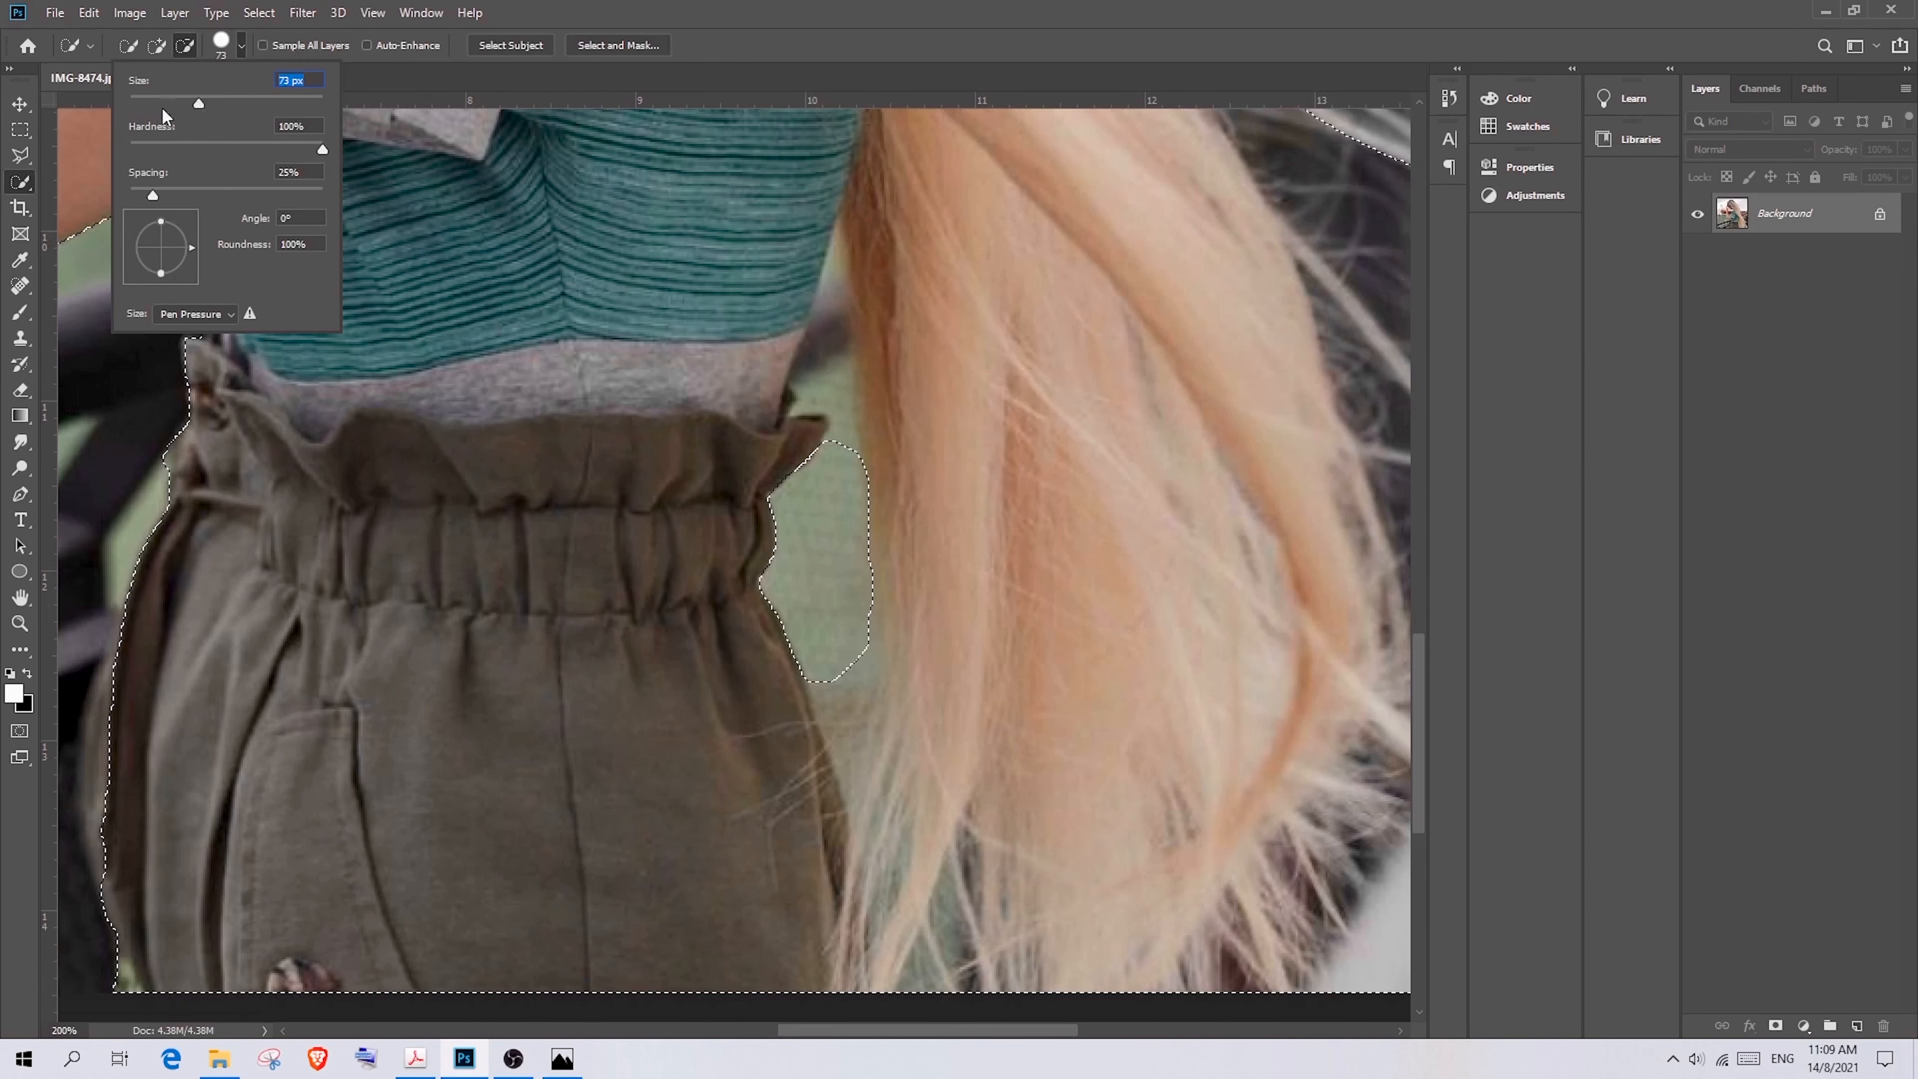
click(823, 370)
drag(824, 370, 829, 332)
drag(828, 591, 830, 614)
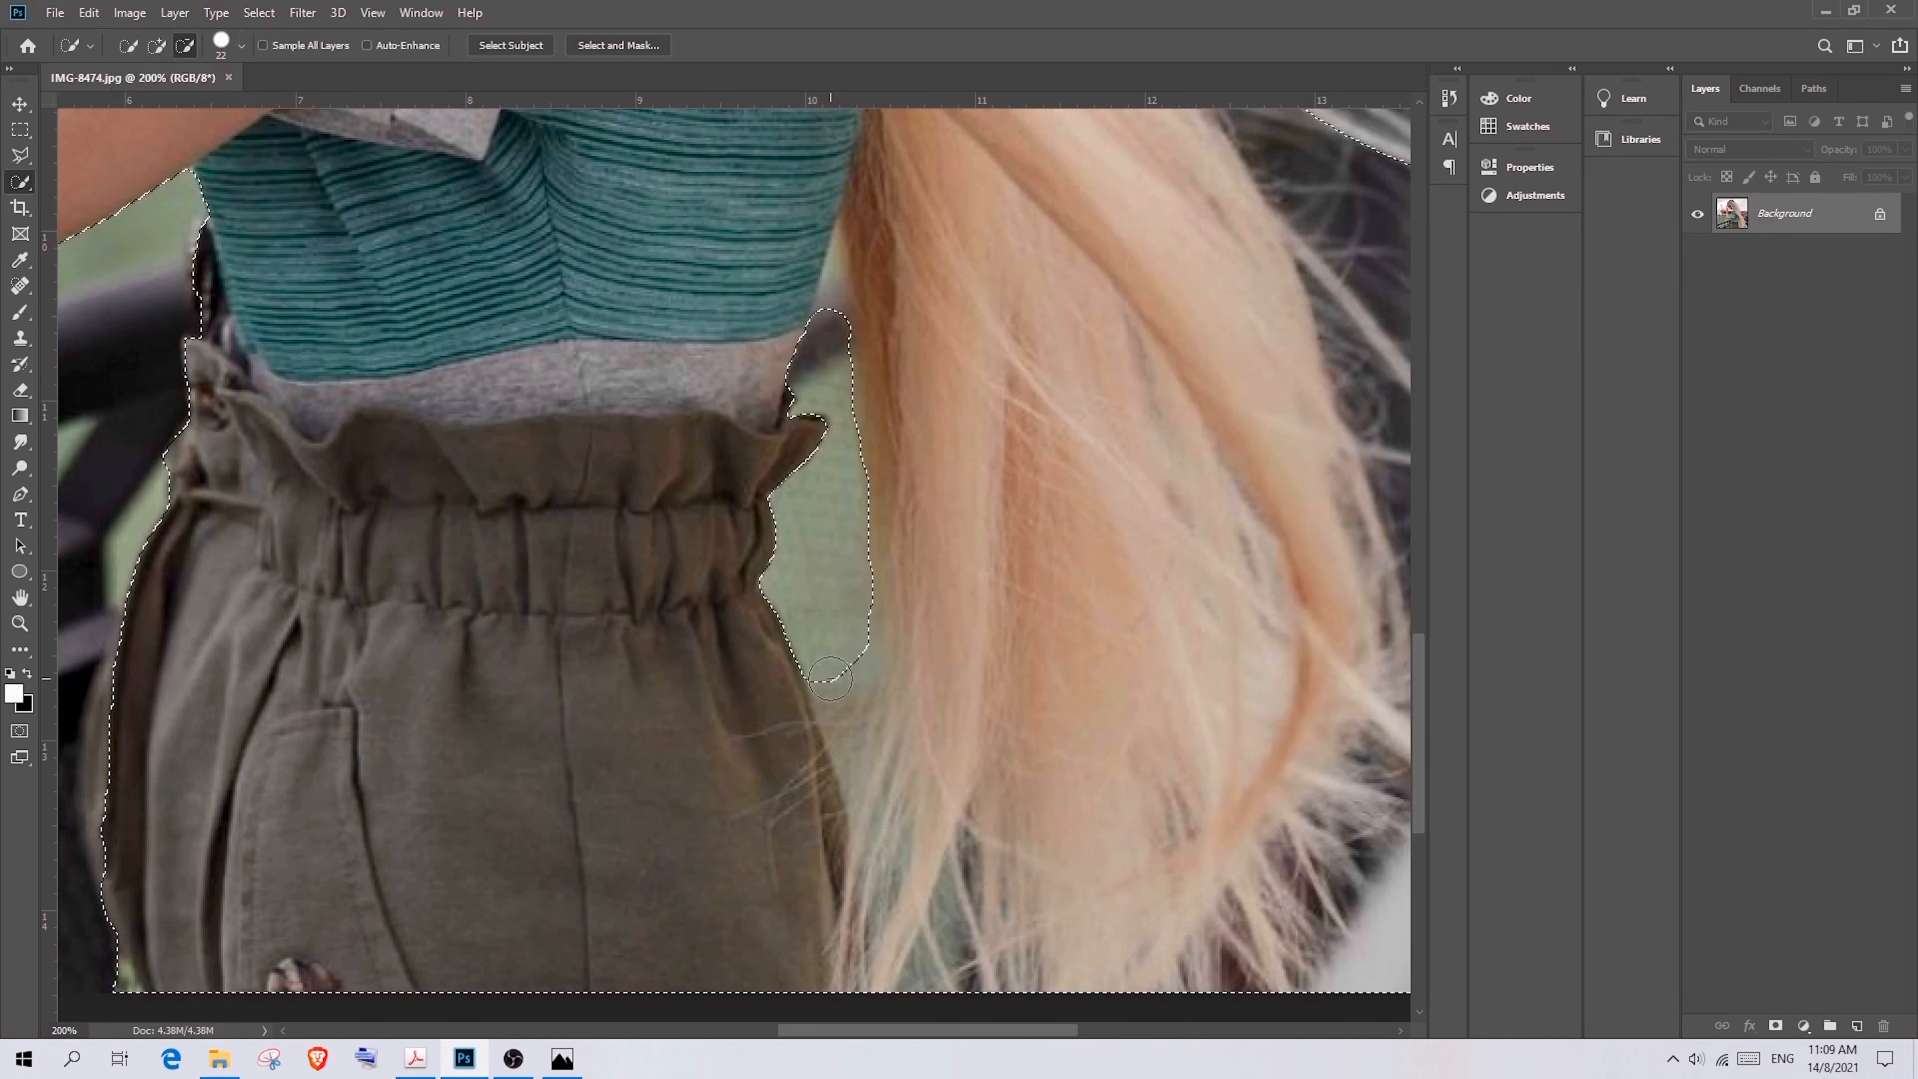
Reduce the brush to 14 px and subtract the rest of the waist gap and the dark background beside the lower hair
click(219, 53)
drag(147, 107, 141, 107)
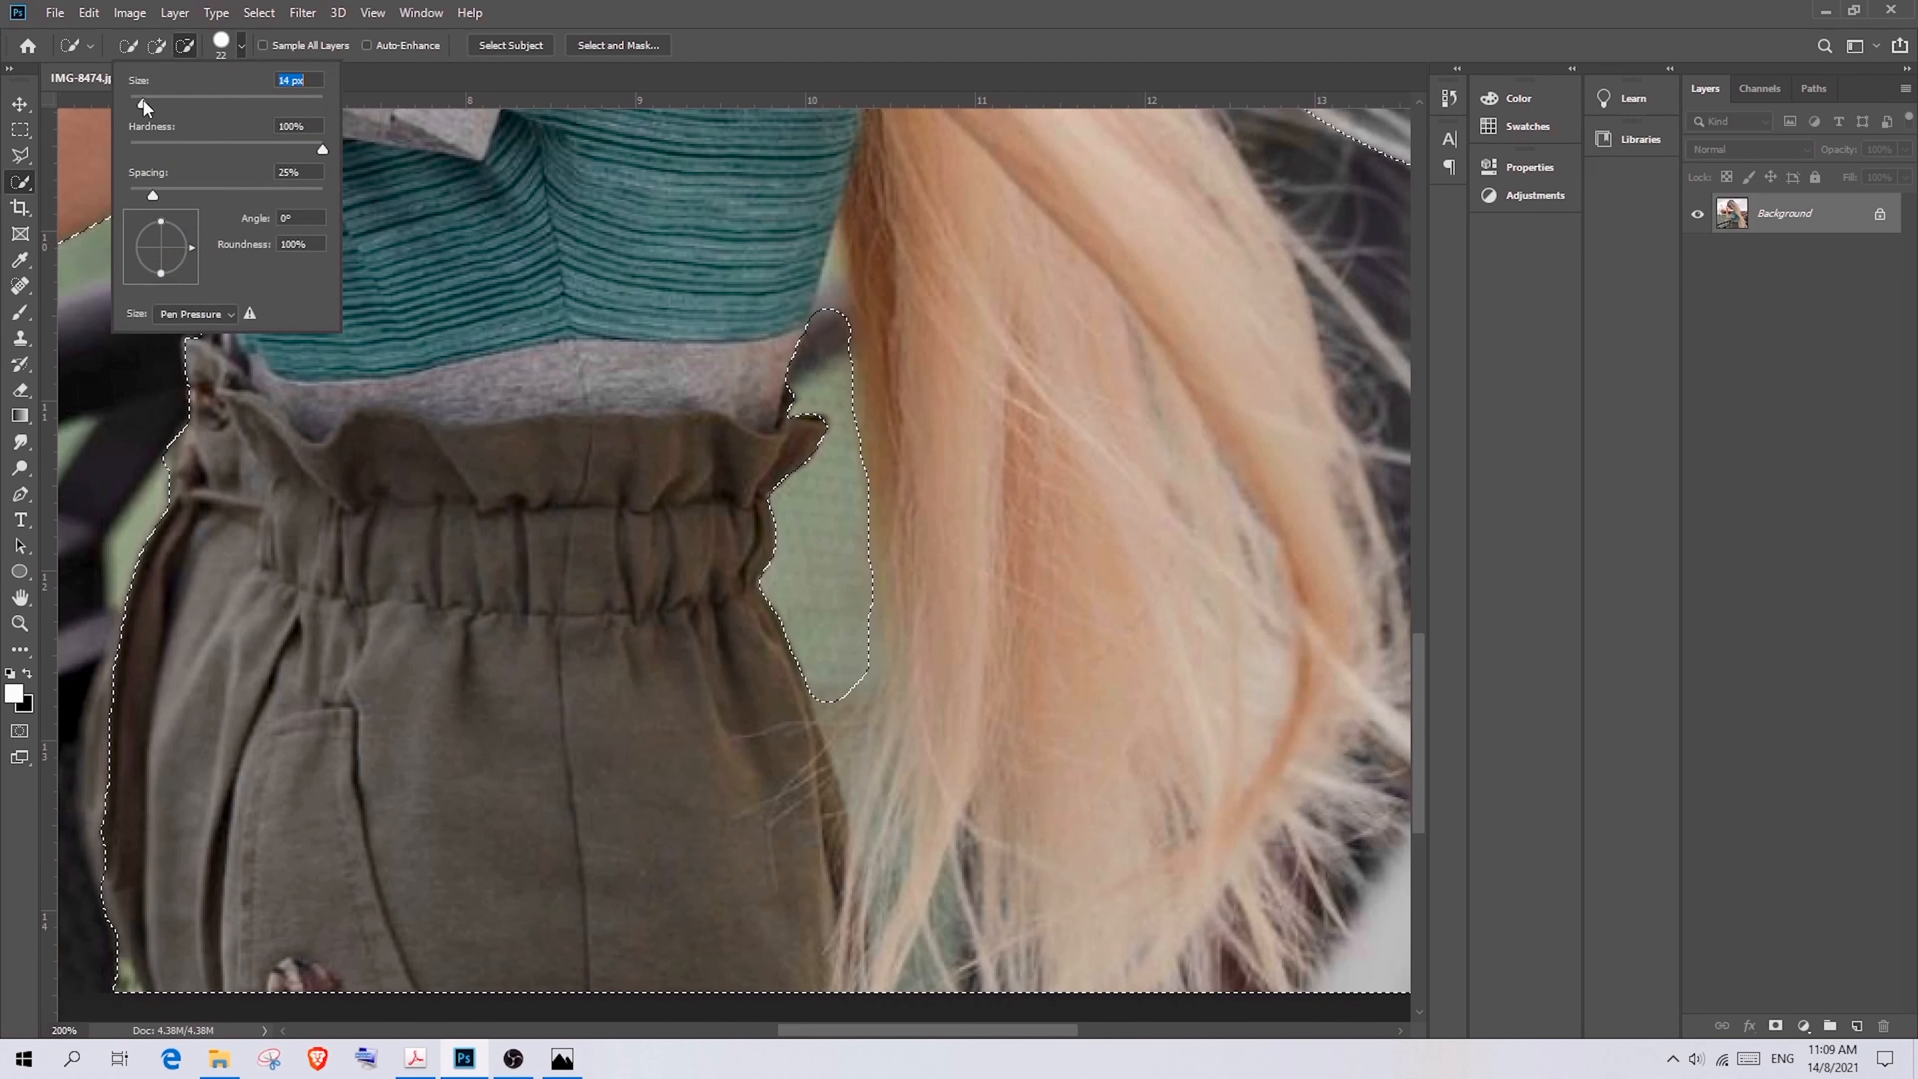
drag(823, 283, 835, 304)
key(ctrl+minus)
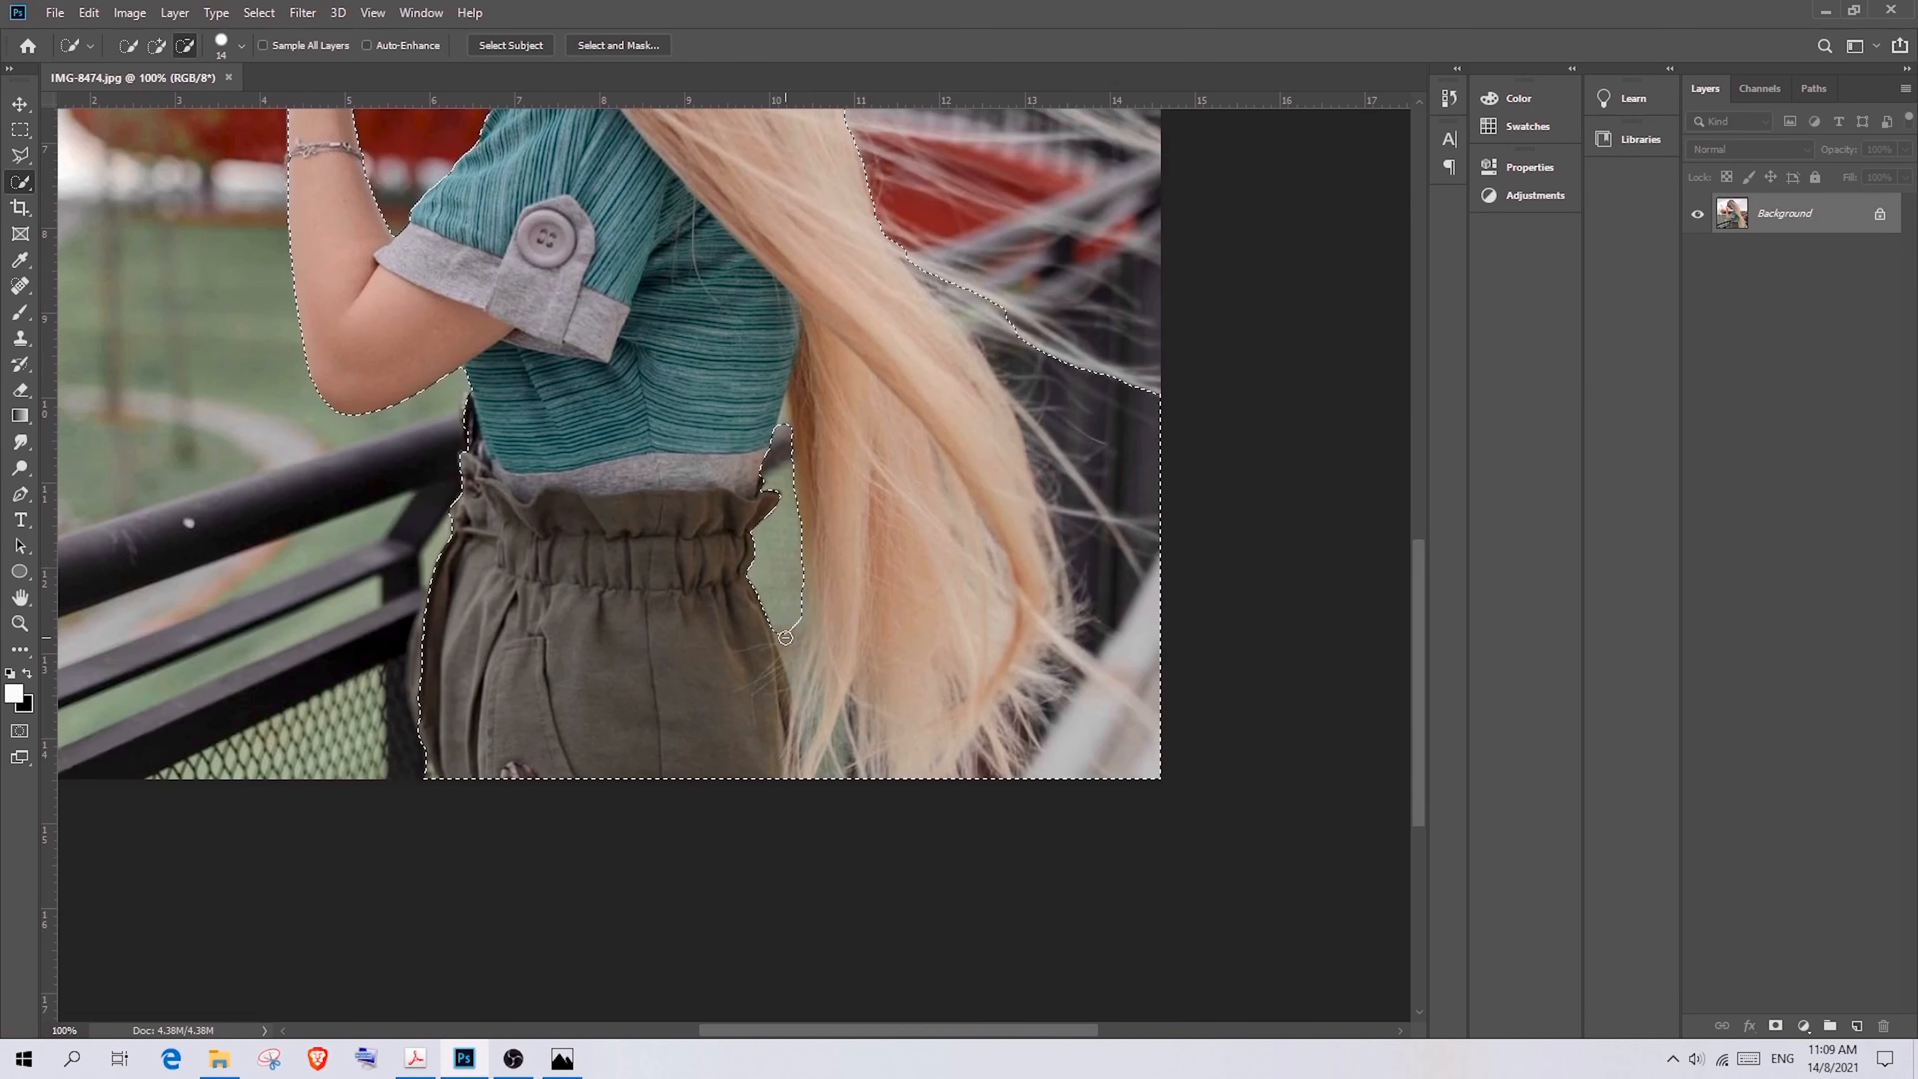
scroll(315, 483, up, 5)
scroll(316, 483, down, 8)
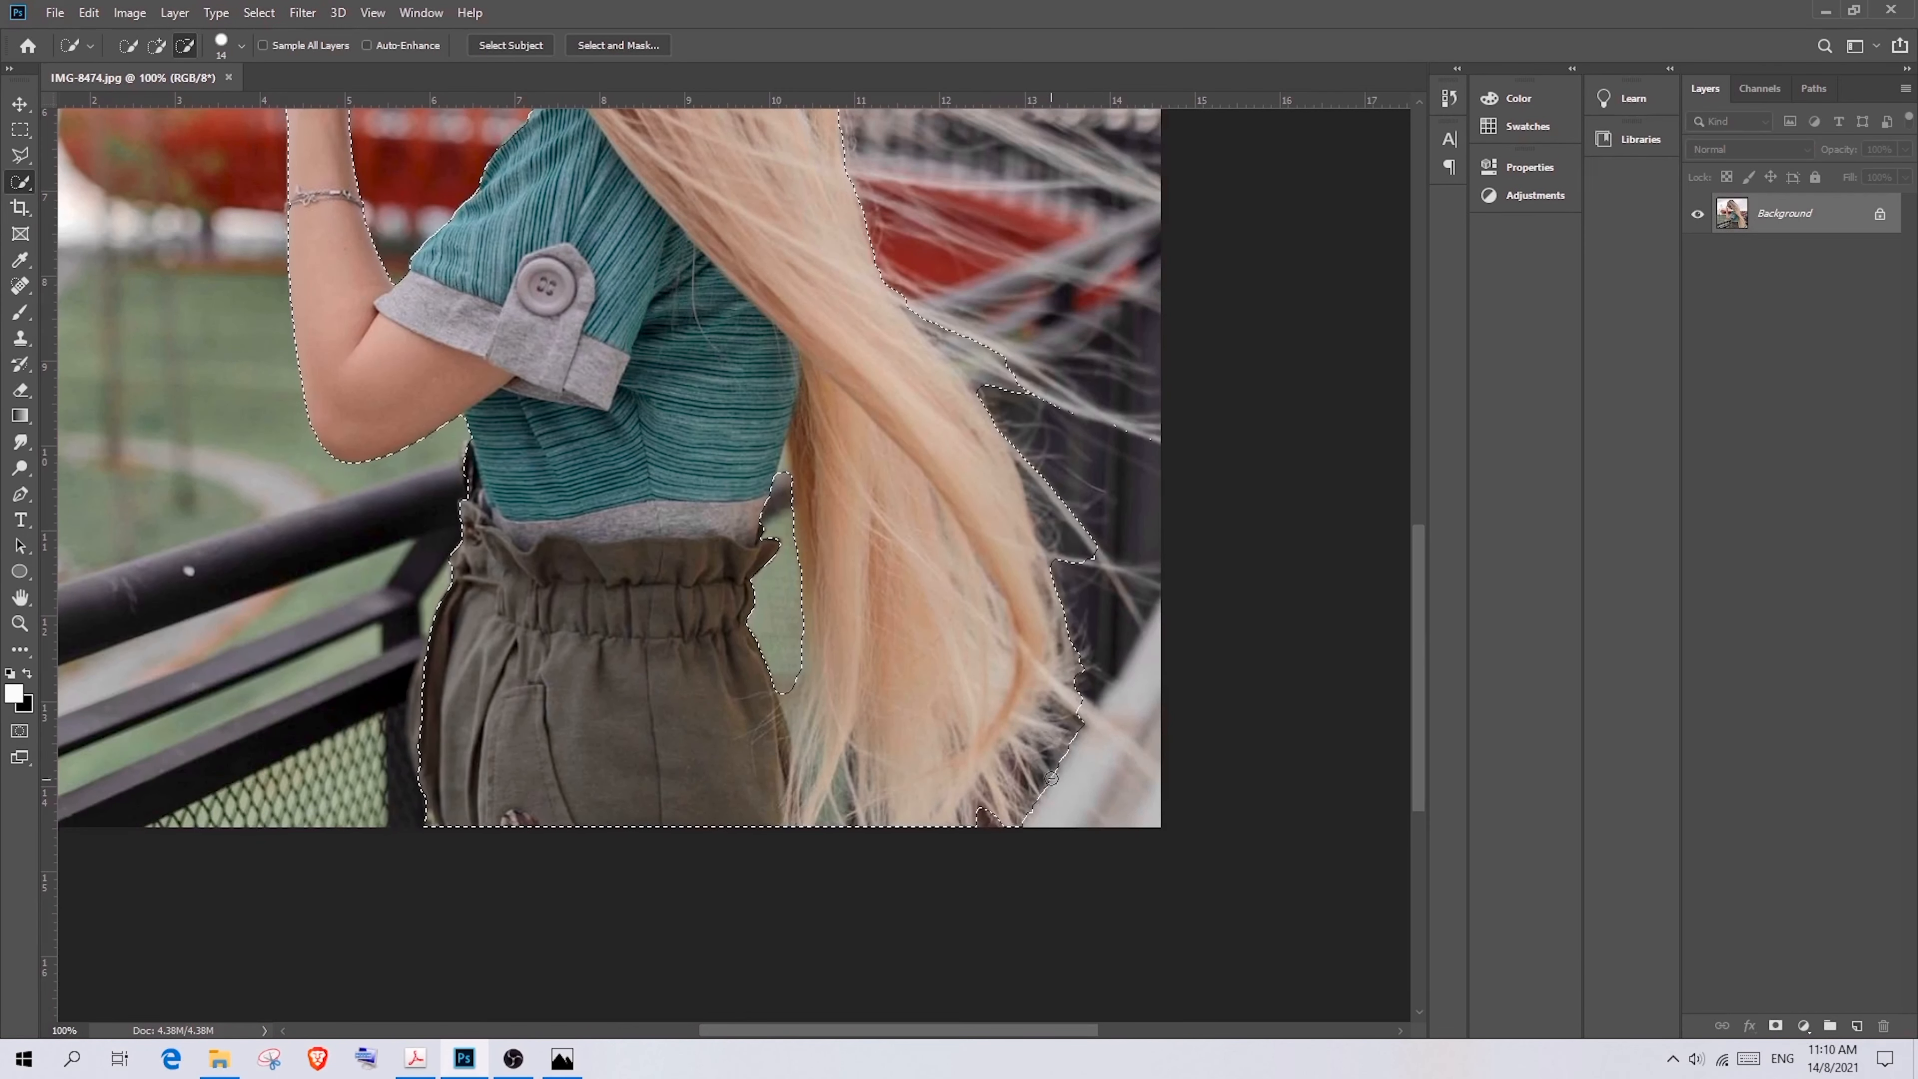
Subtract the small background gap between the raised hand's fingers, and switch the Quick Selection Tool to adding to the selection
scroll(1027, 461, up, 4)
scroll(1027, 461, up, 2)
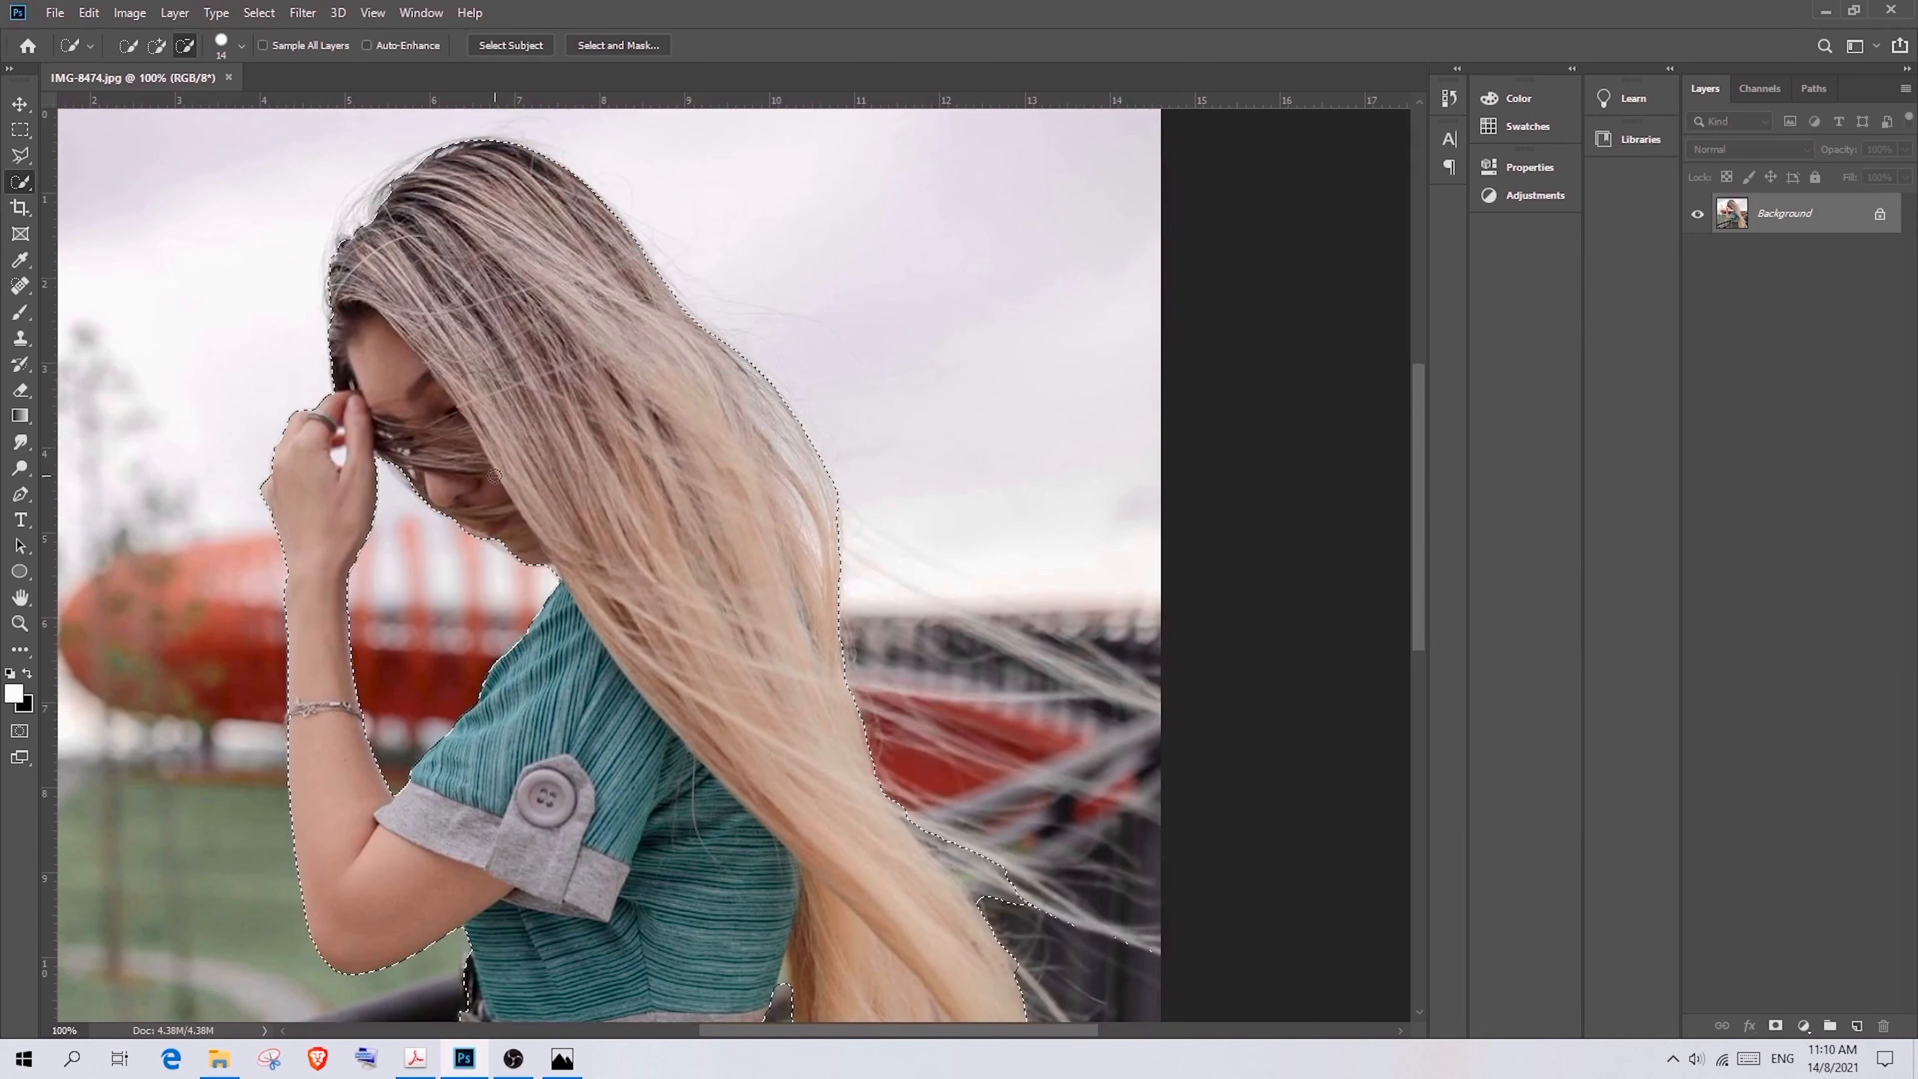
scroll(381, 578, up, 2)
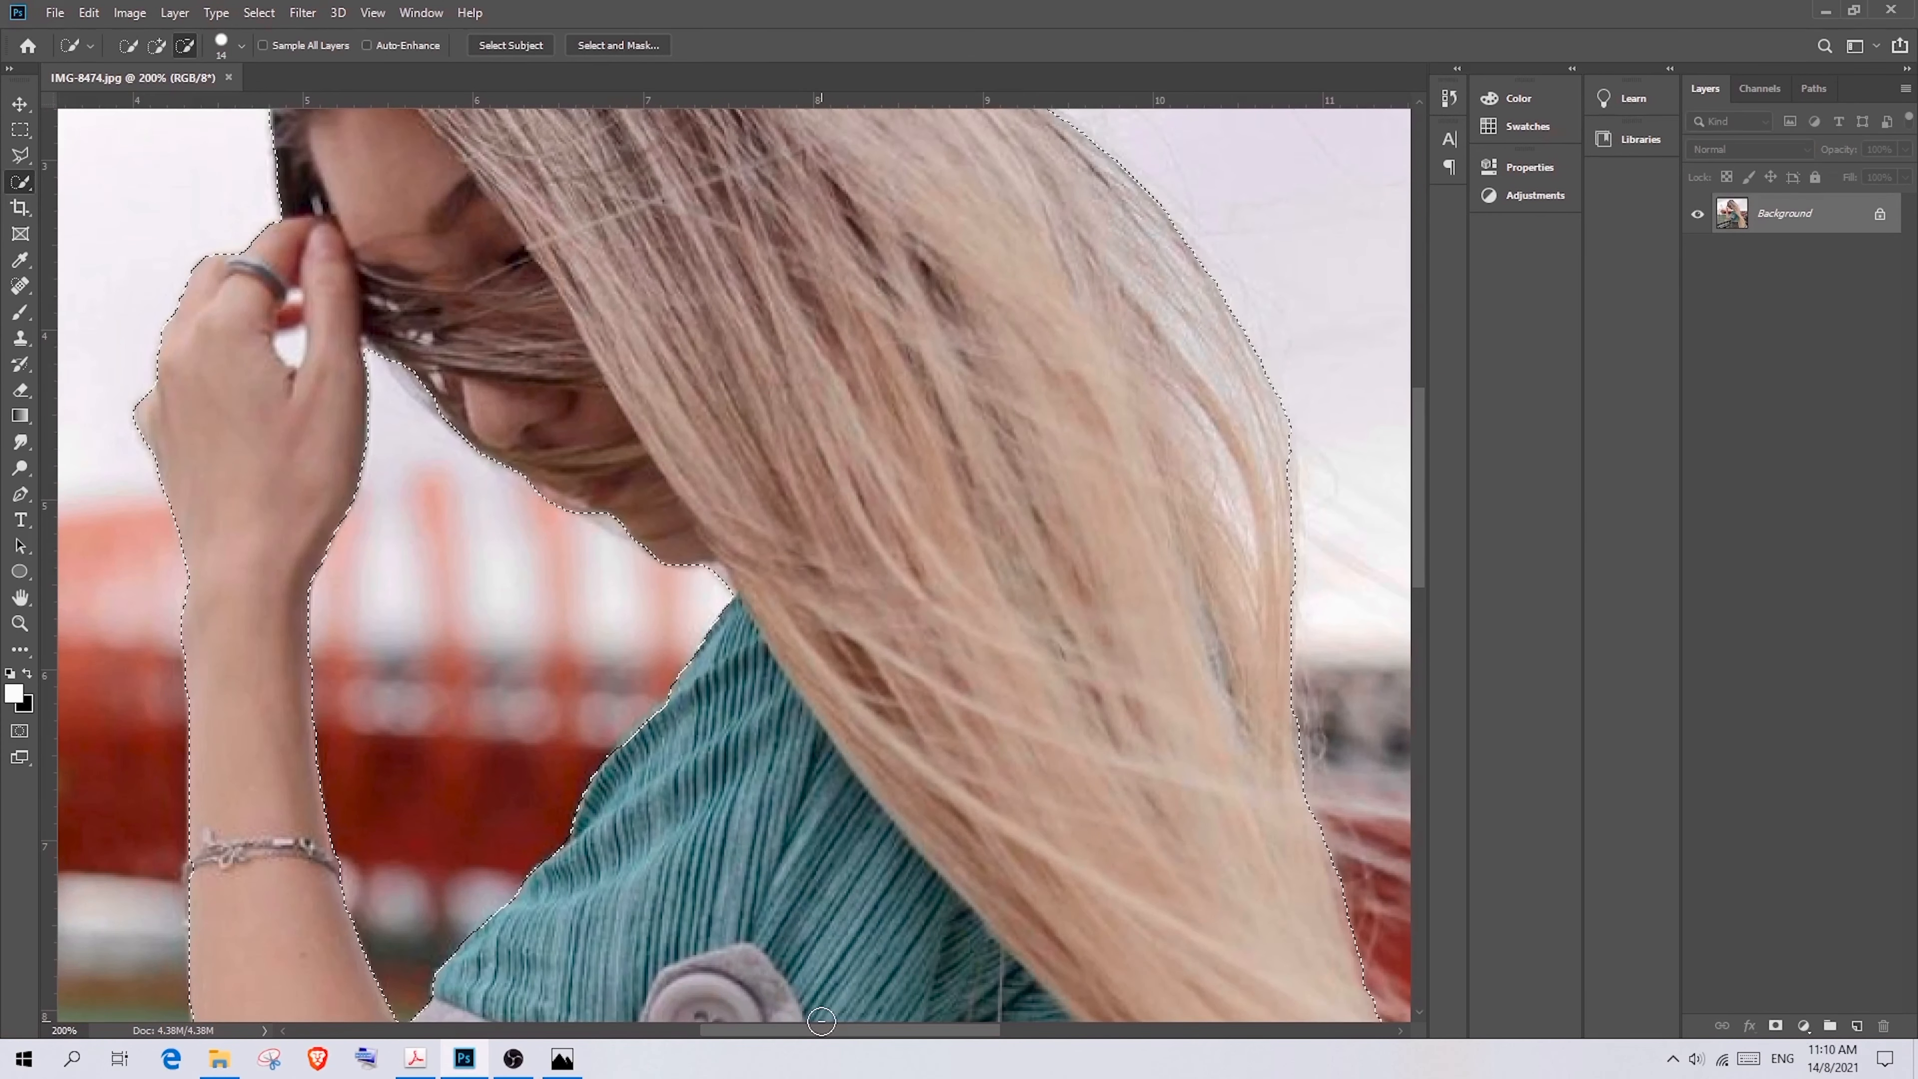
scroll(643, 678, up, 2)
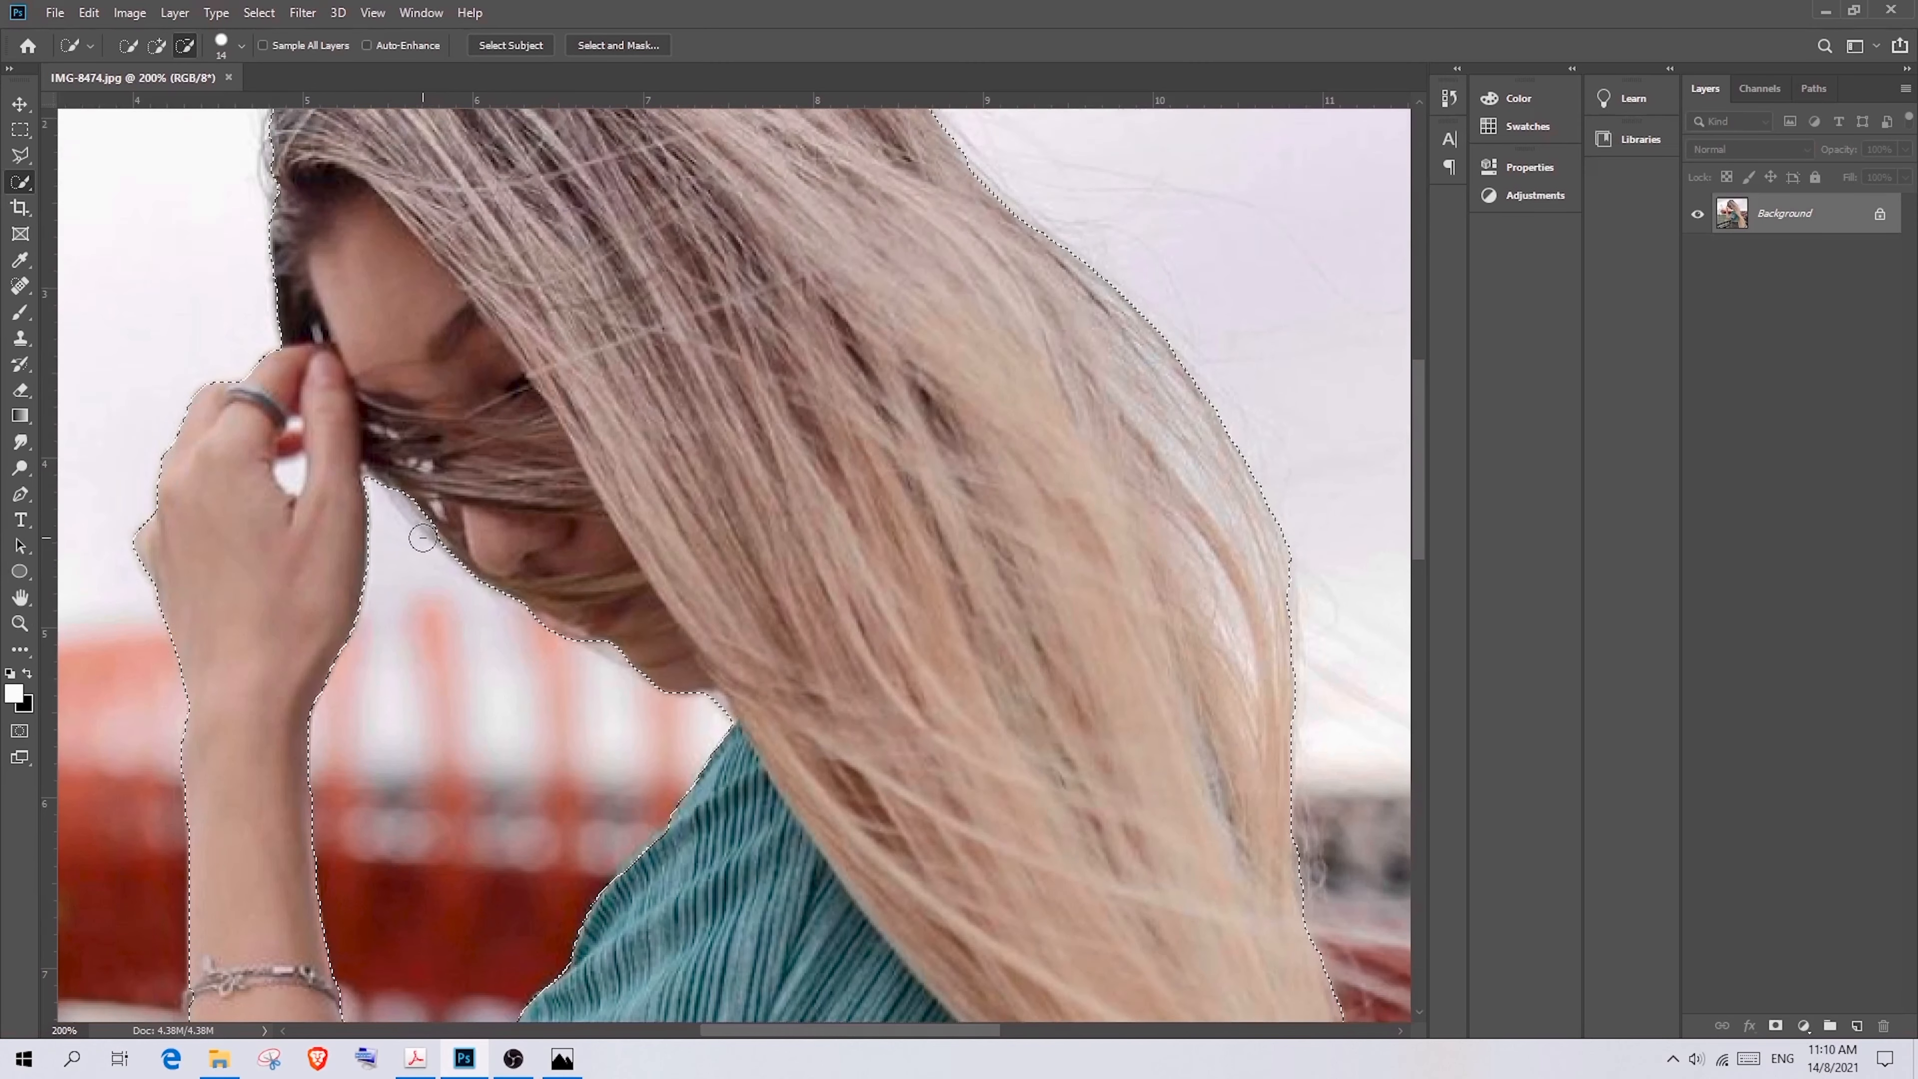
scroll(295, 538, up, 2)
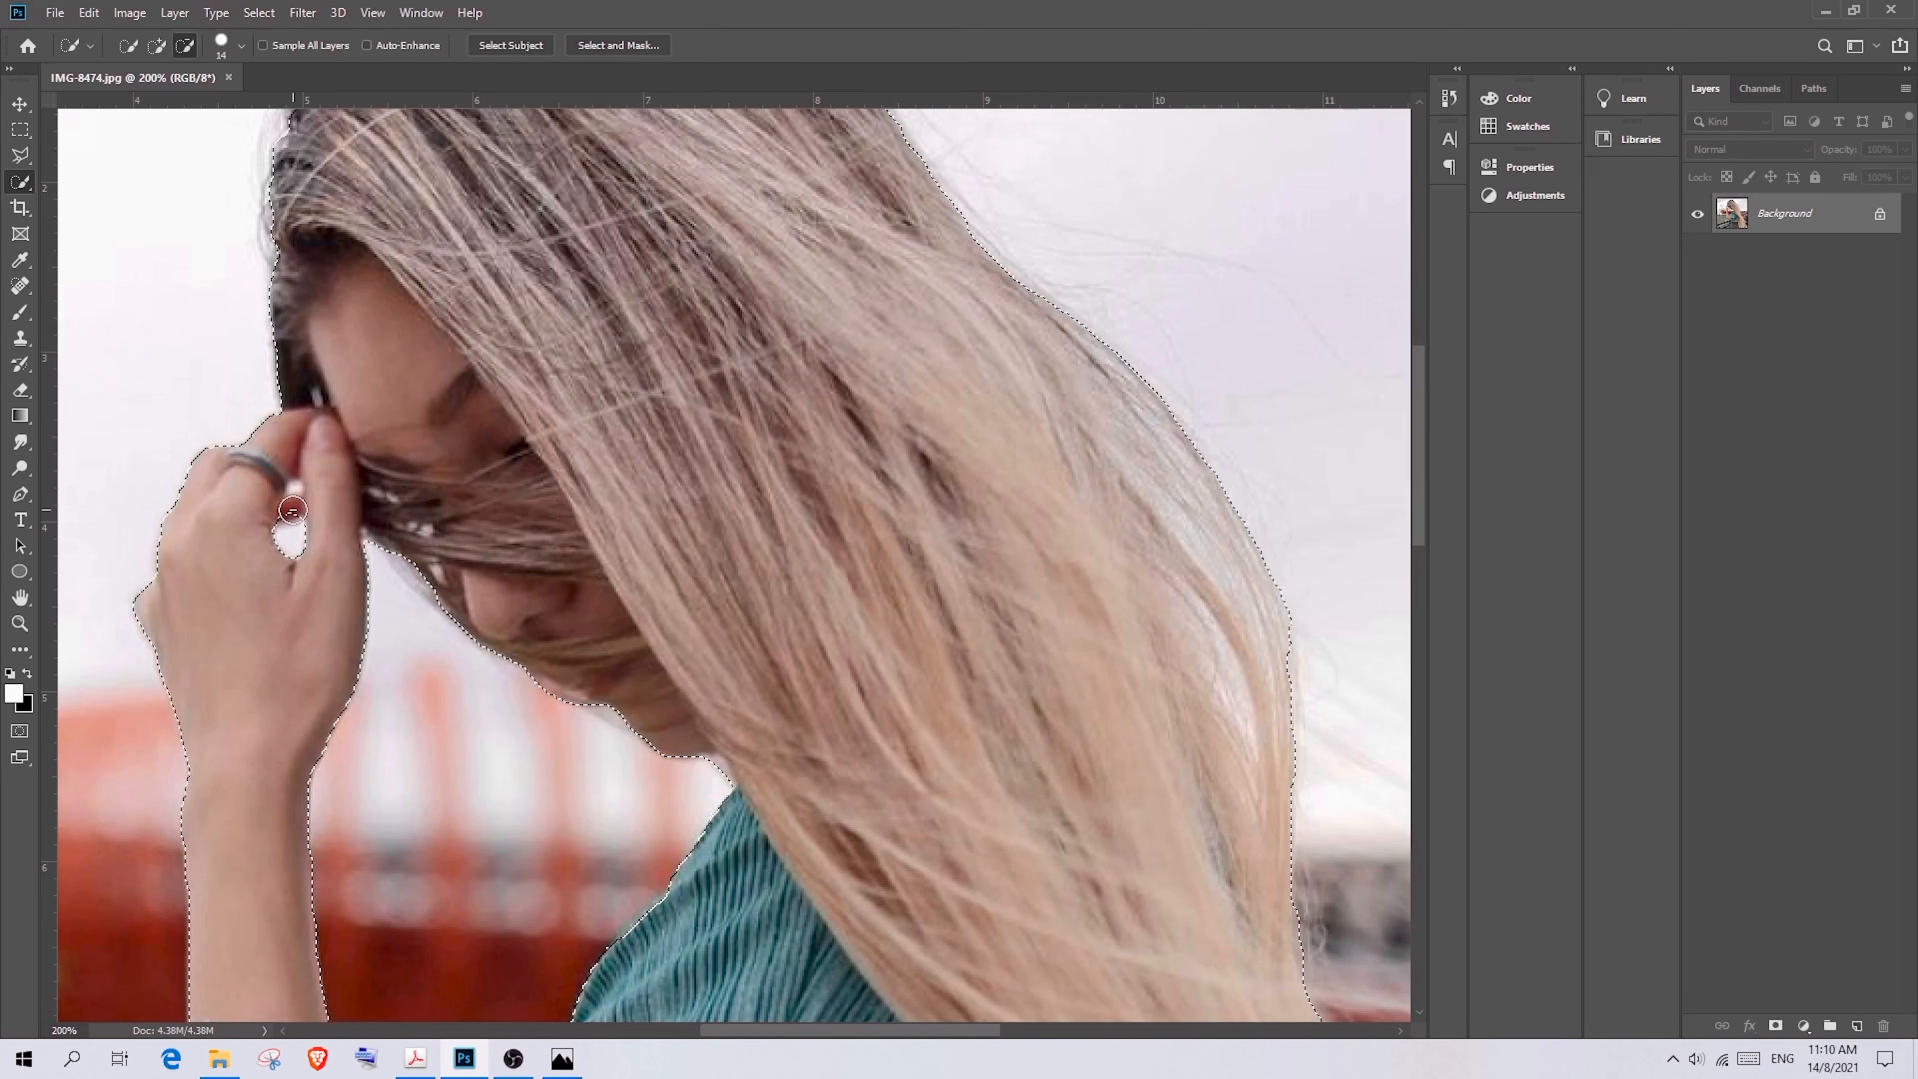
click(294, 510)
click(157, 46)
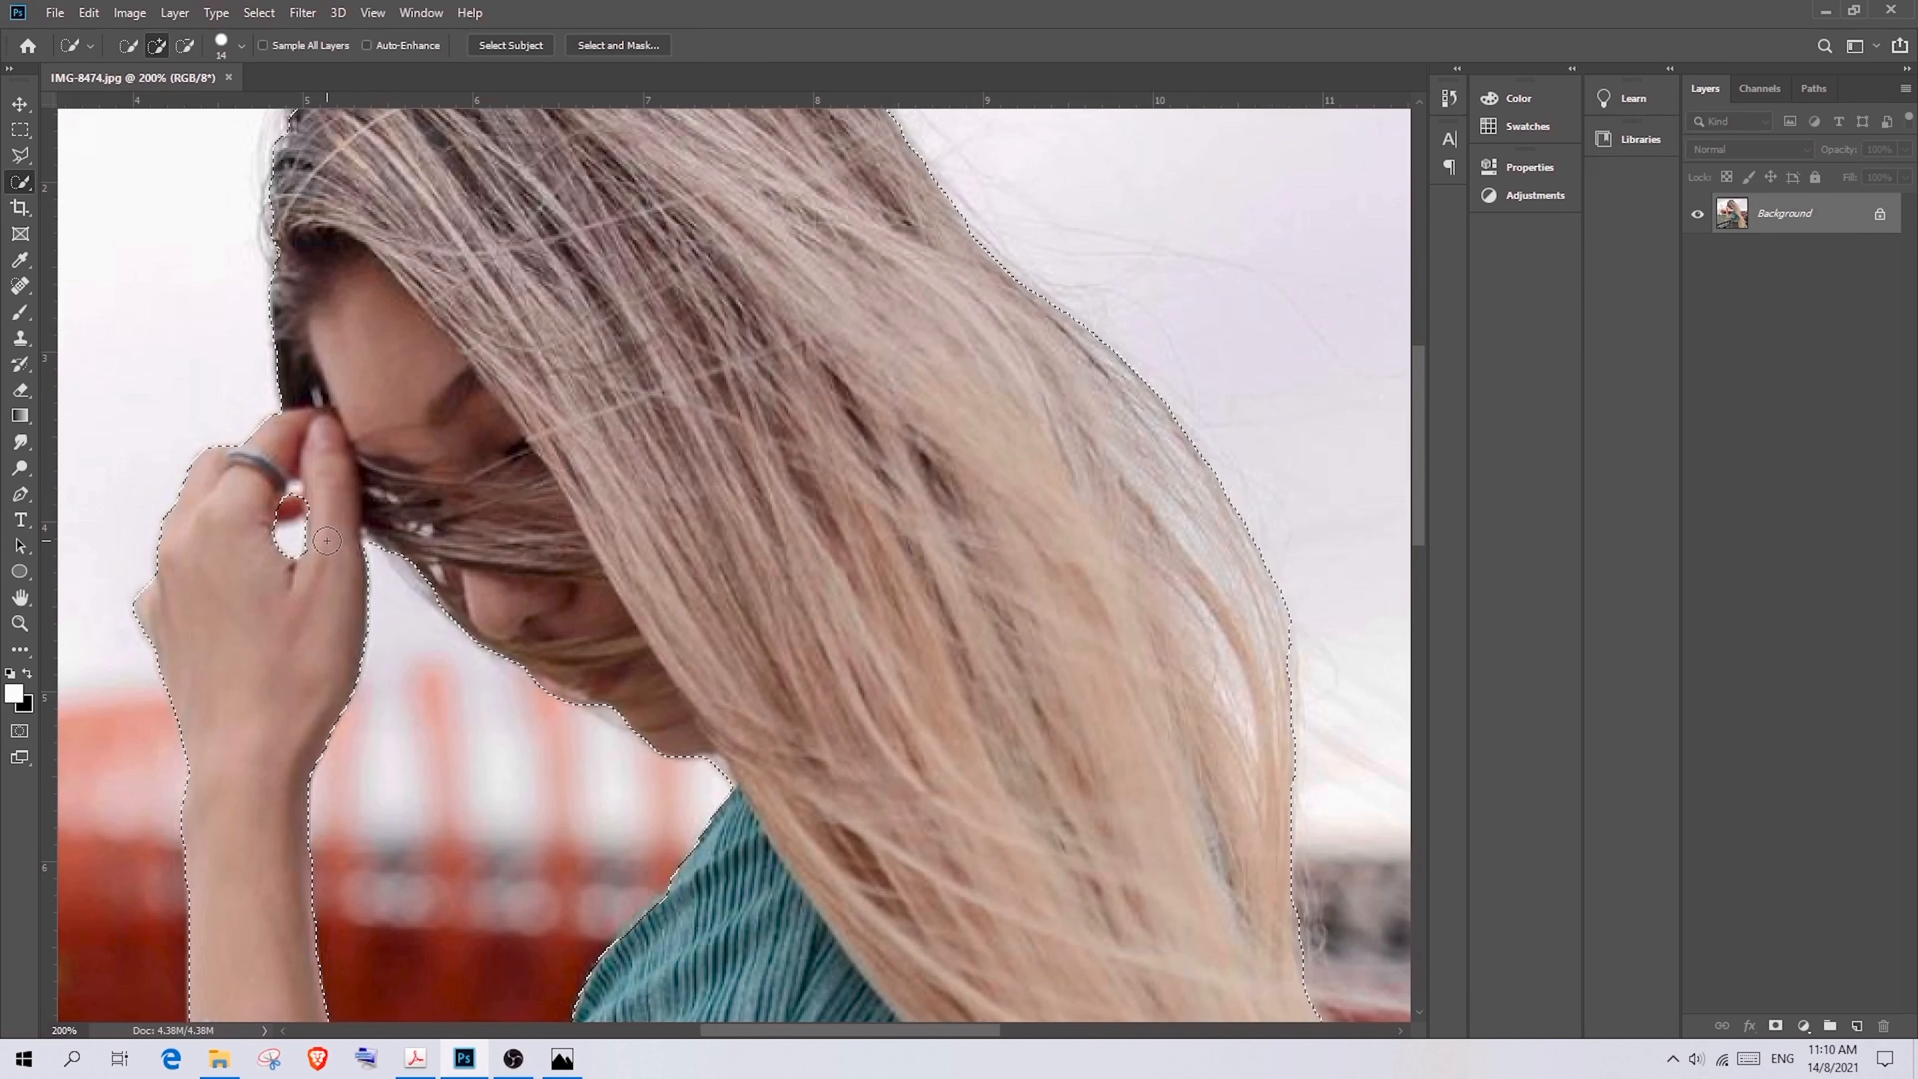
scroll(326, 541, down, 2)
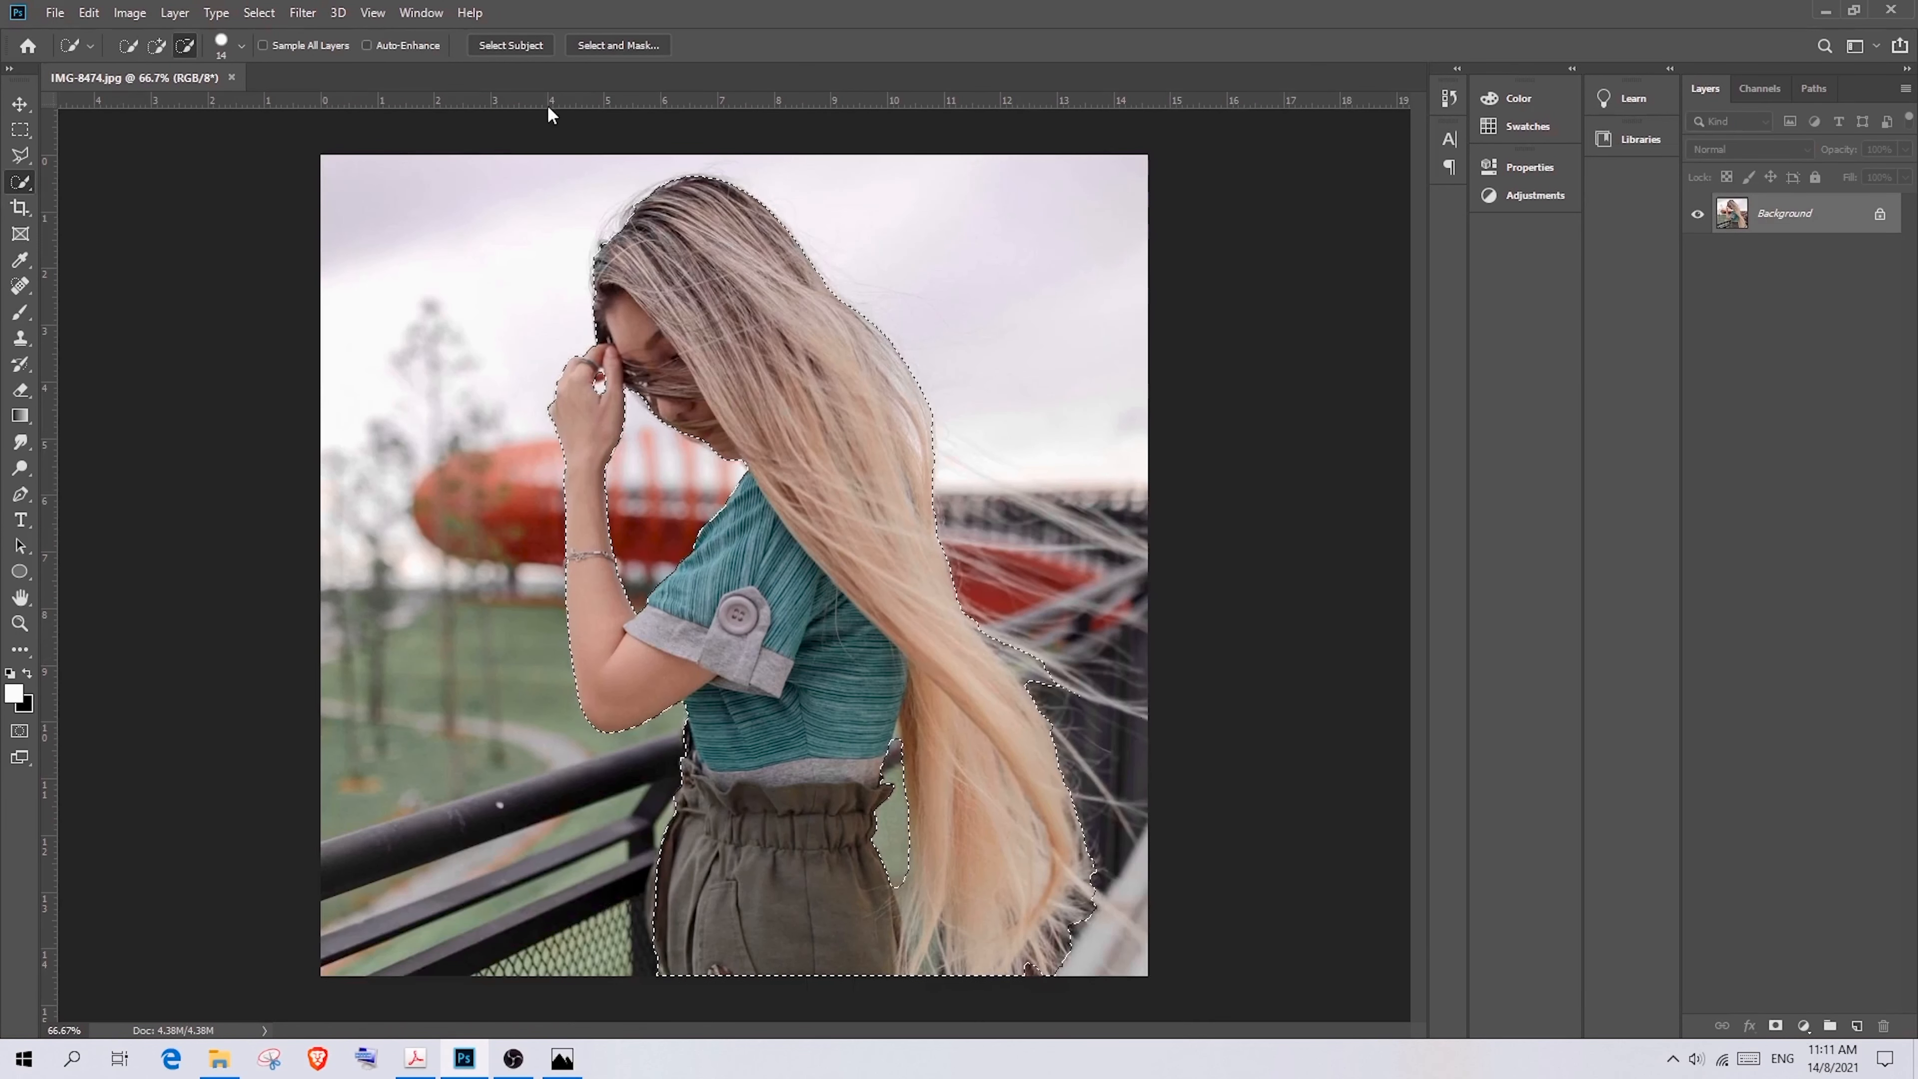
Open Select and Mask for the selection and preview it On Black at 100% opacity
click(627, 44)
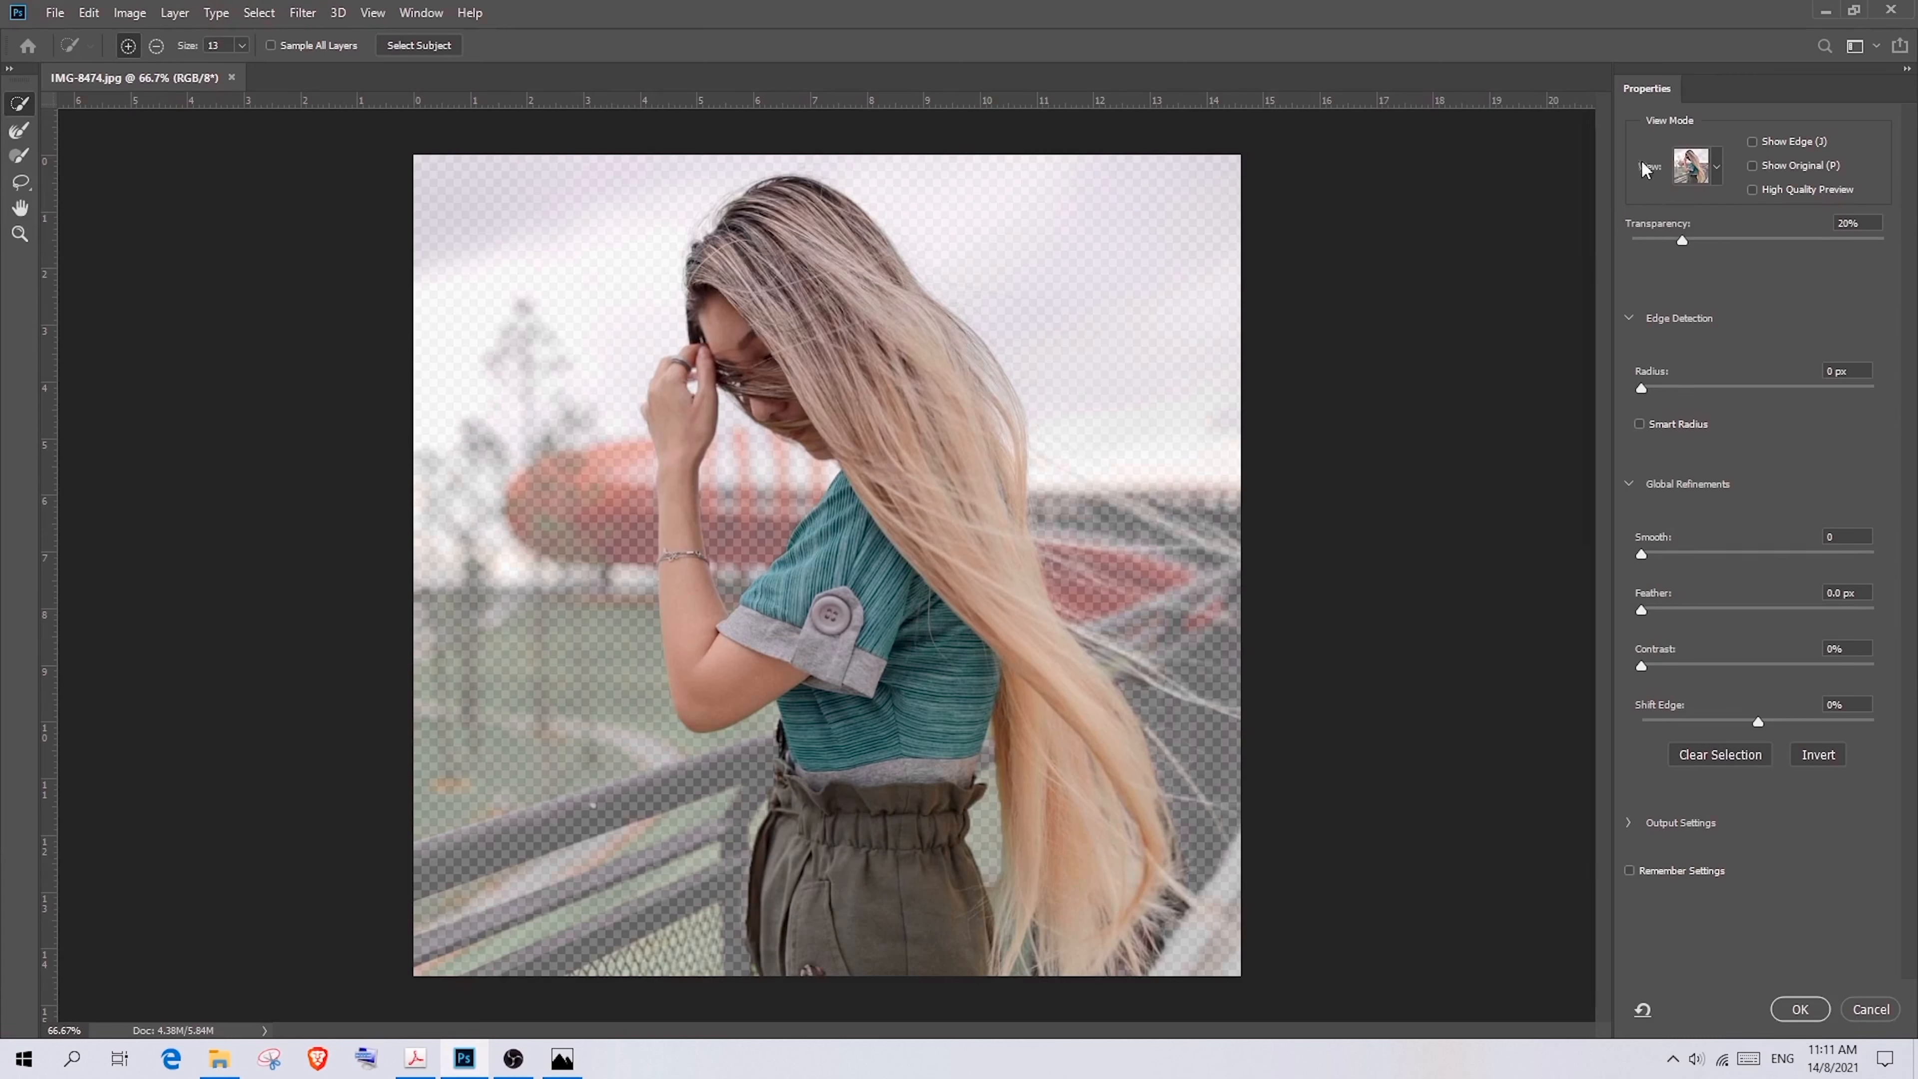
click(1717, 168)
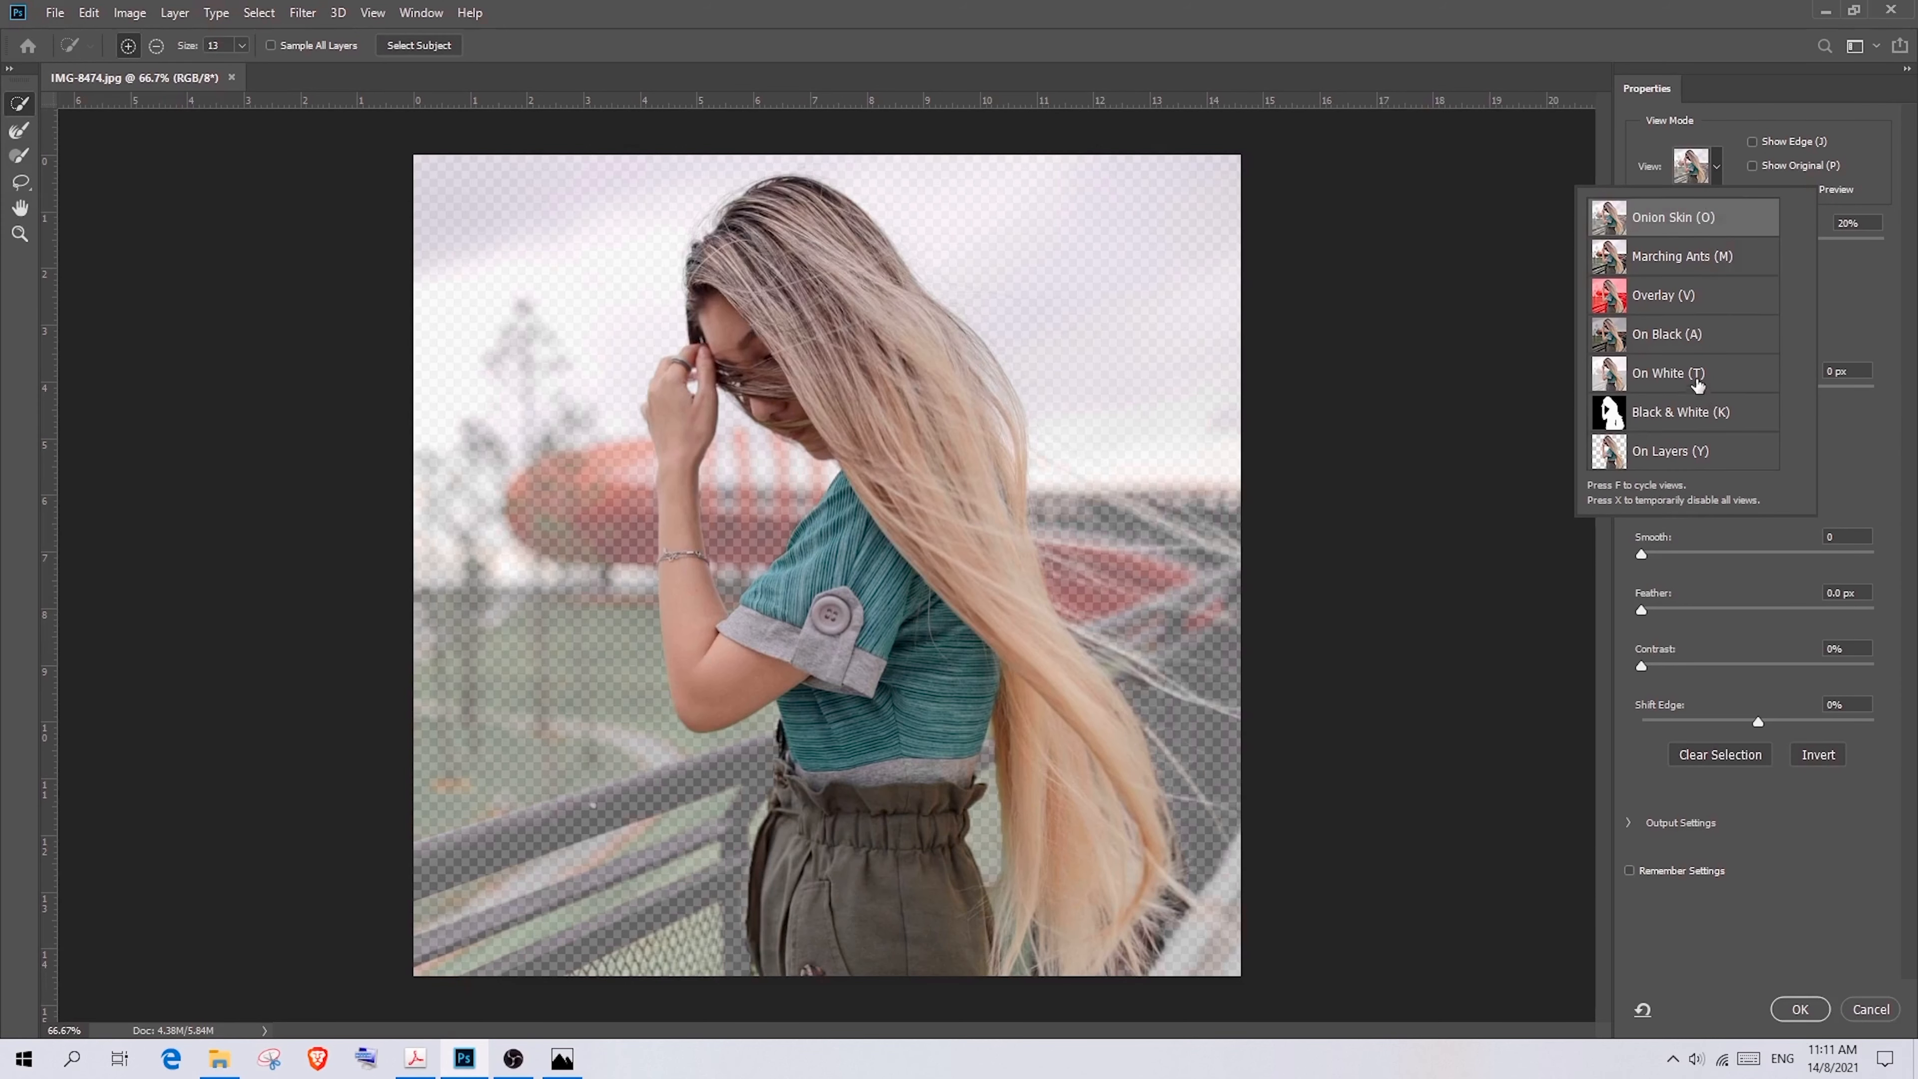
click(1708, 344)
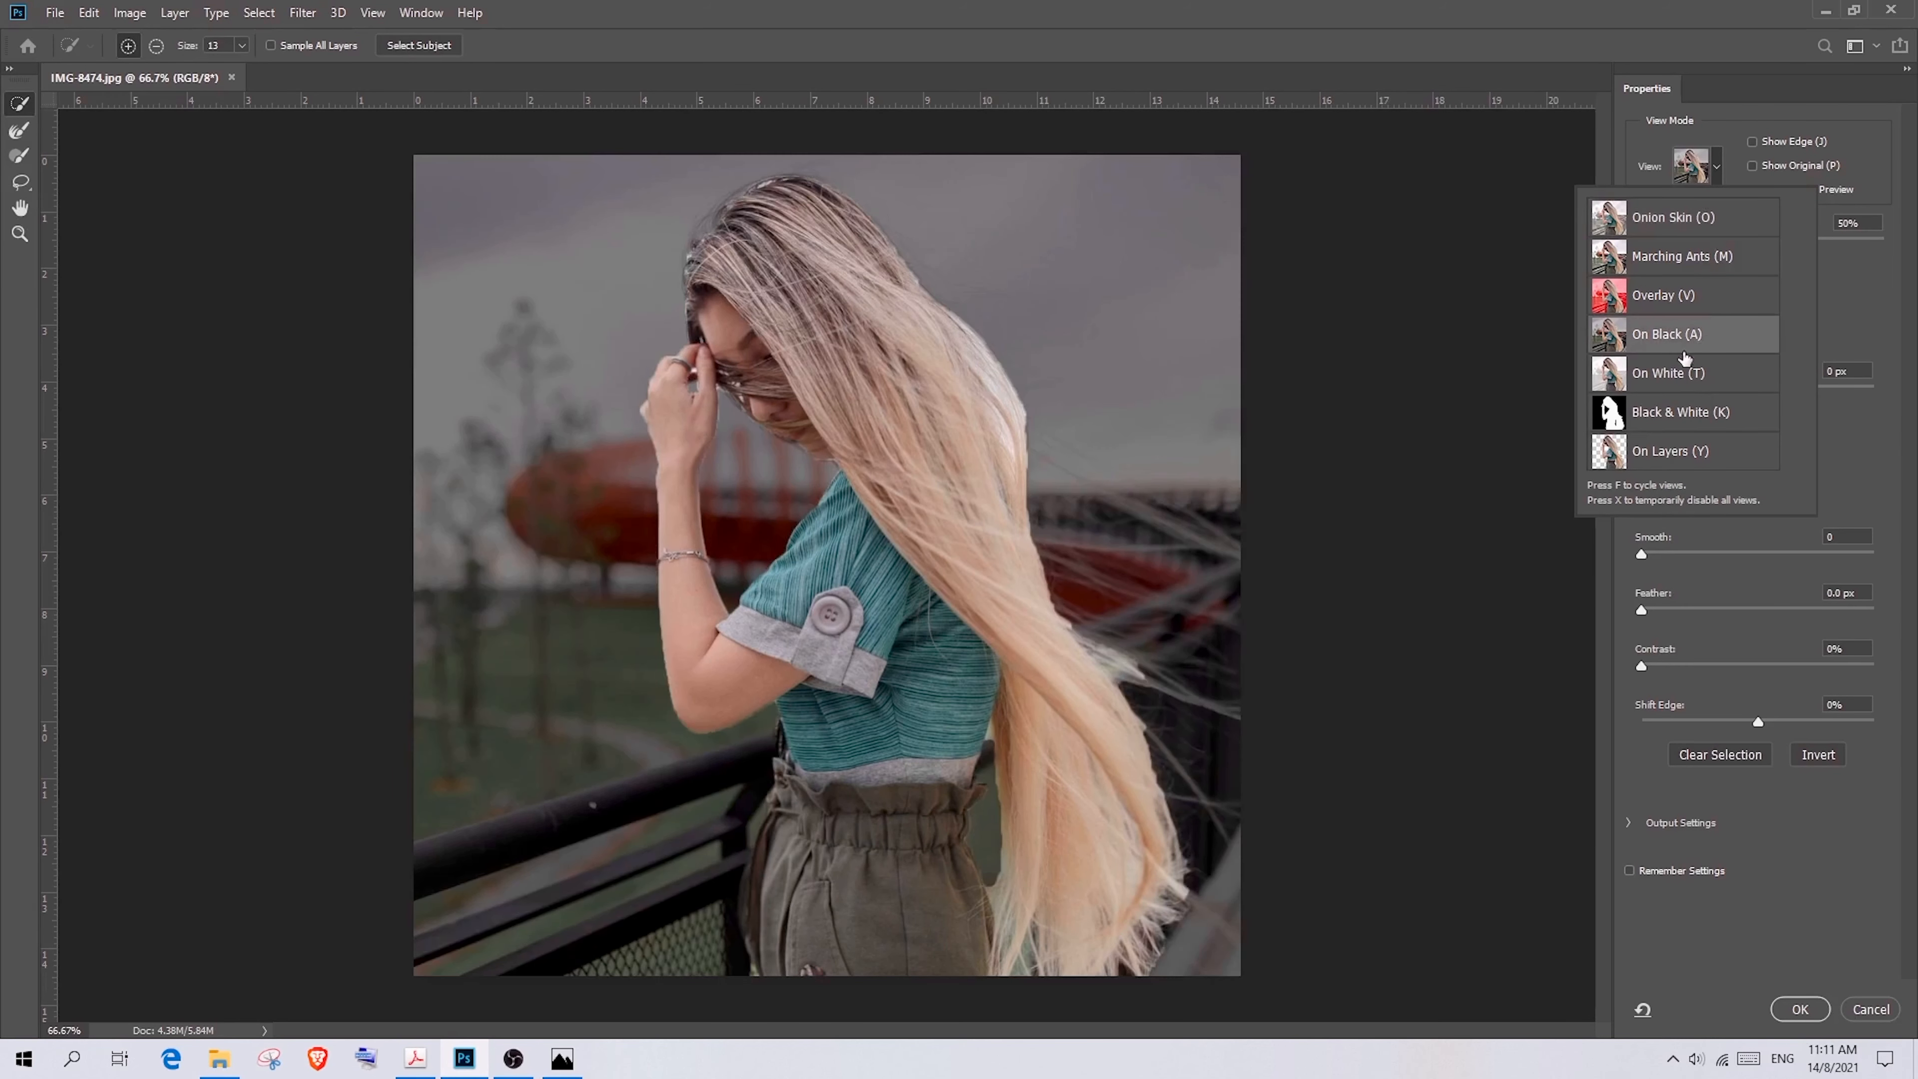
click(1712, 171)
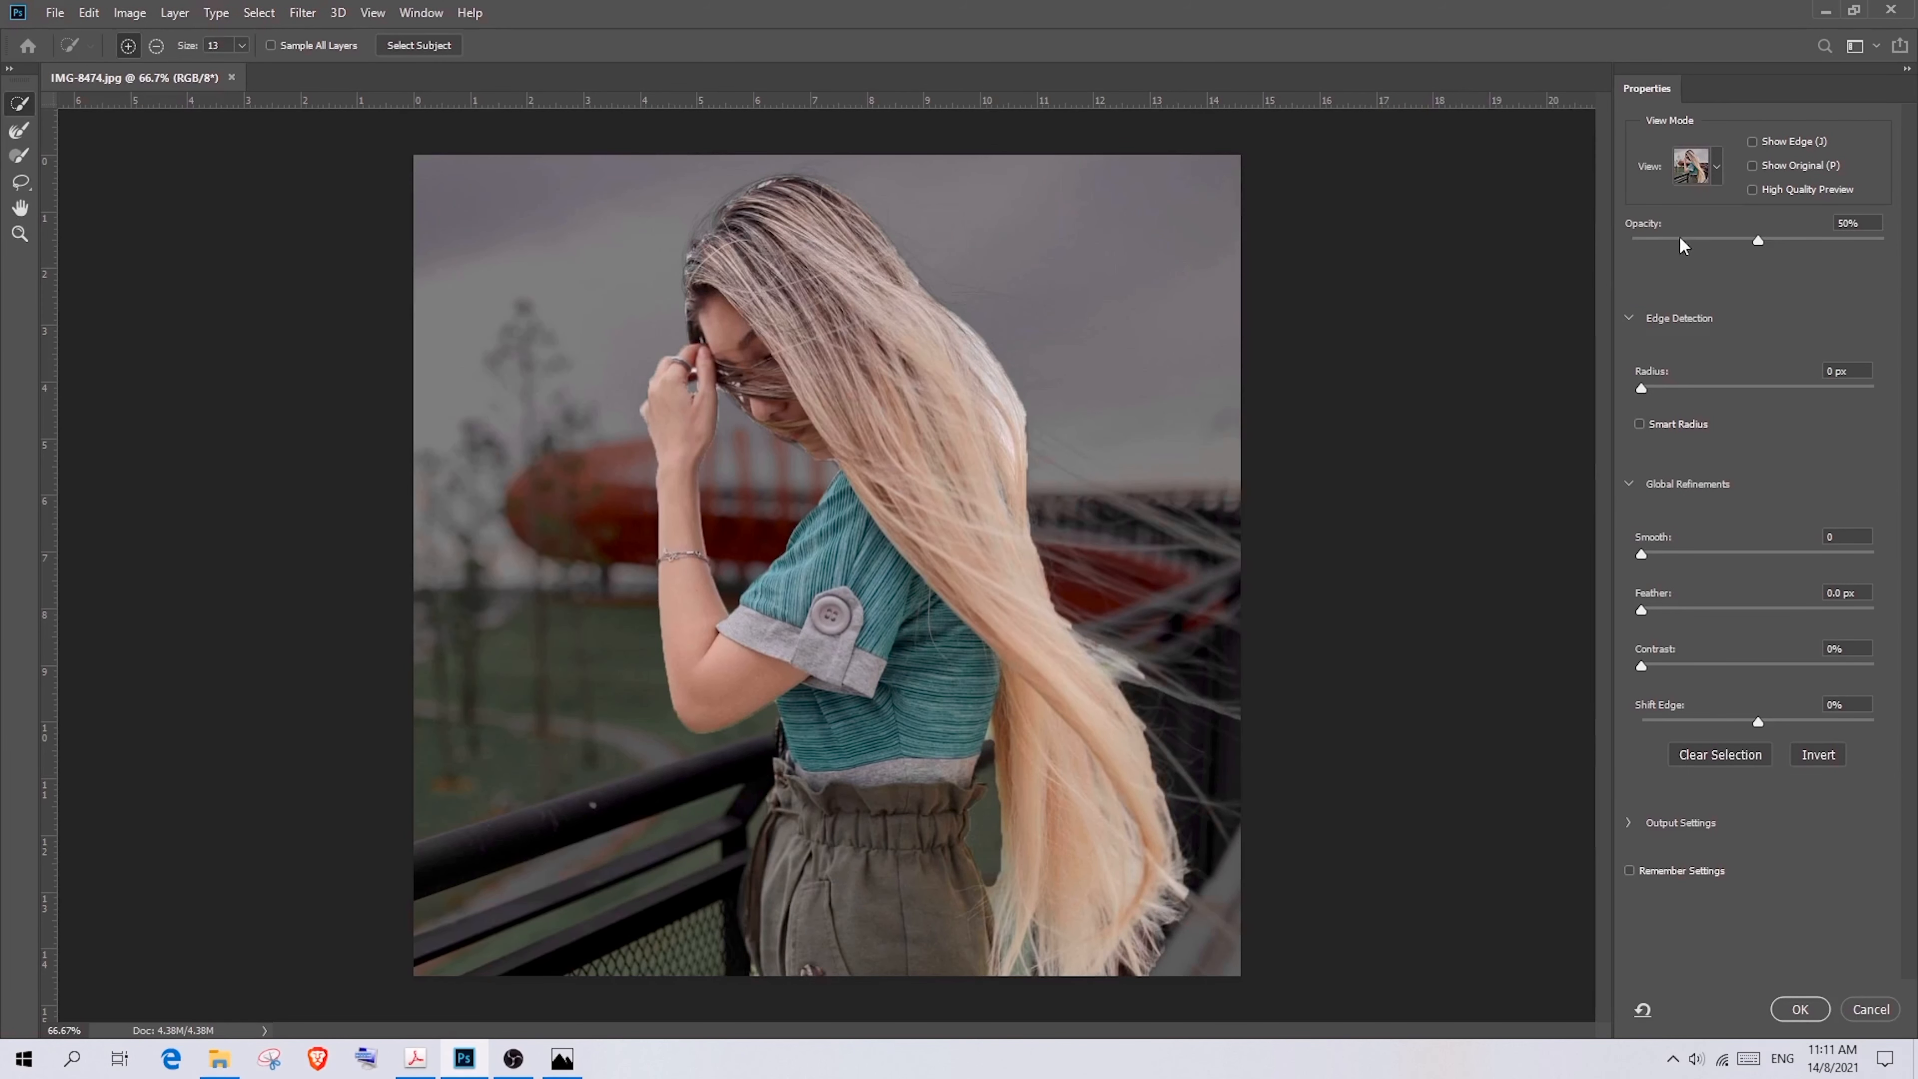
drag(1760, 240, 1884, 243)
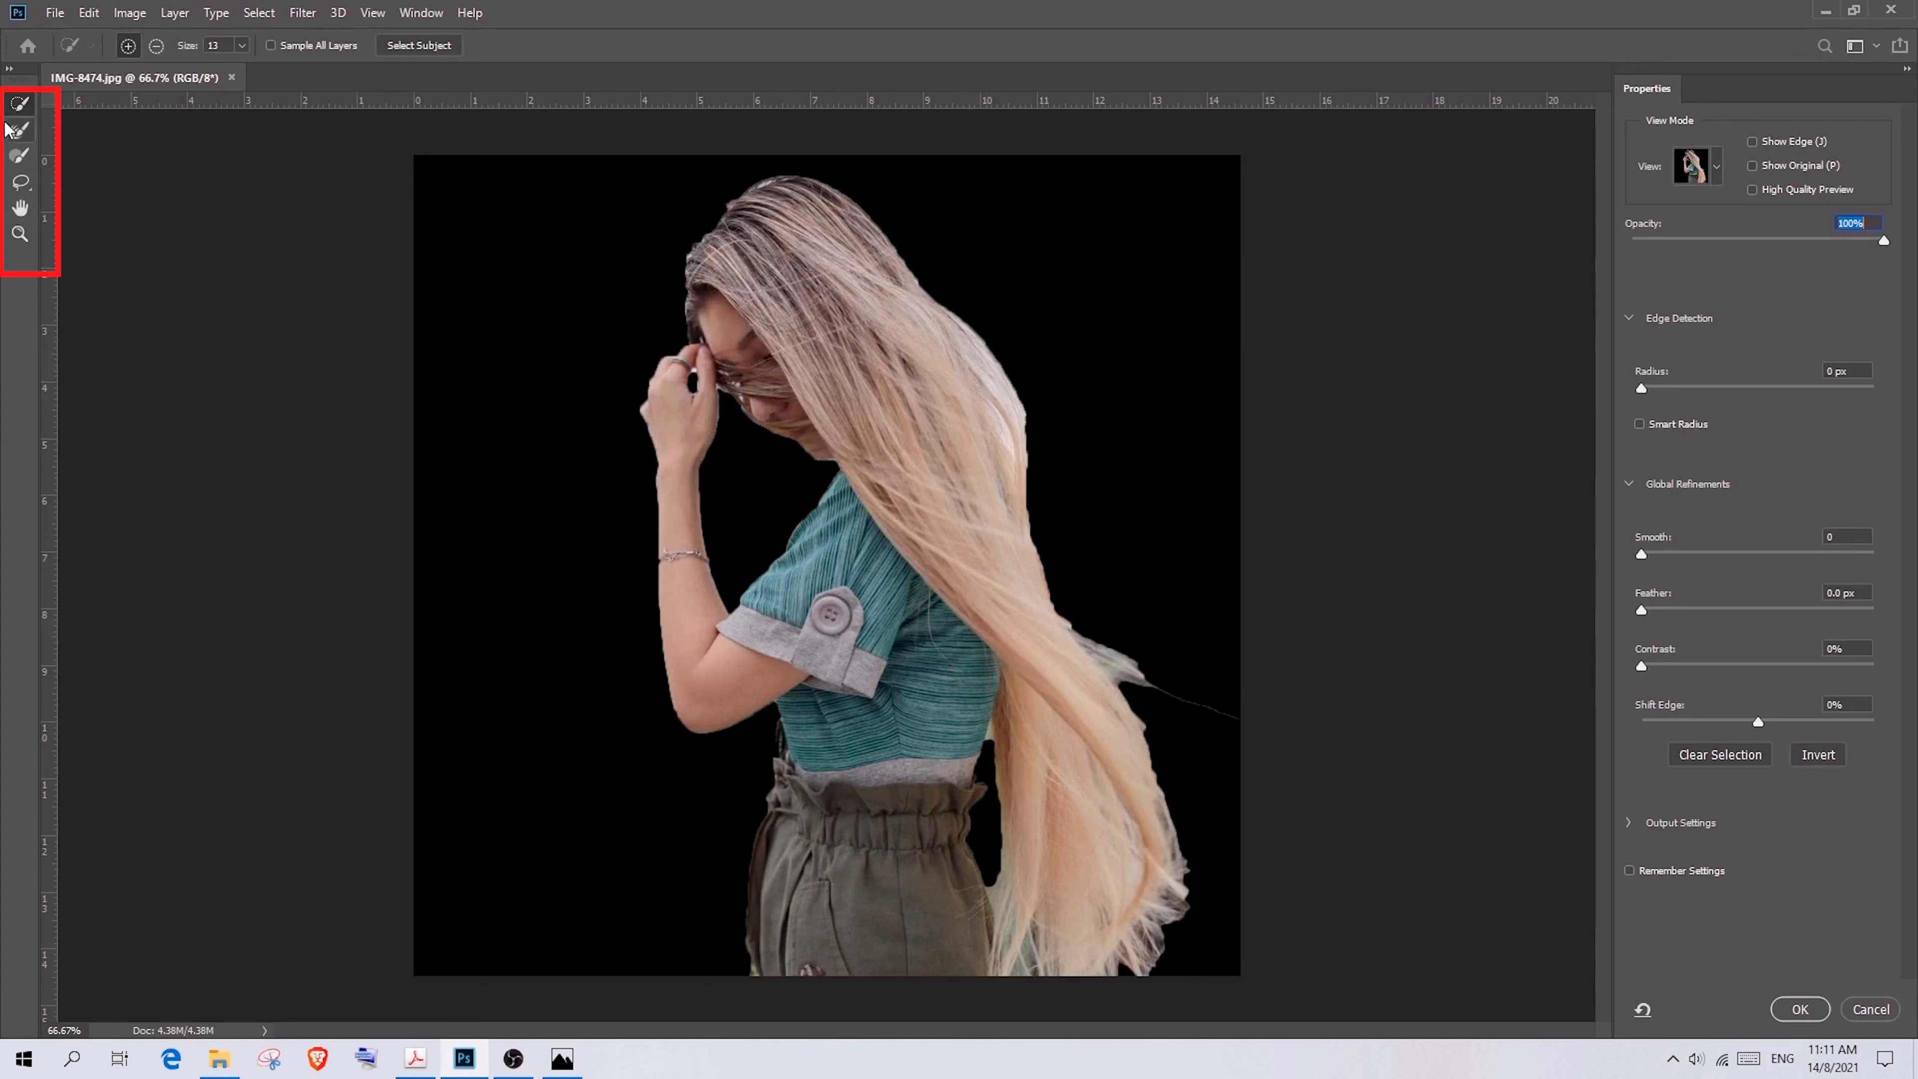
Set the Refine Edge Brush to 25 px and refine the hair edge around the woman's forehead and crown
click(20, 134)
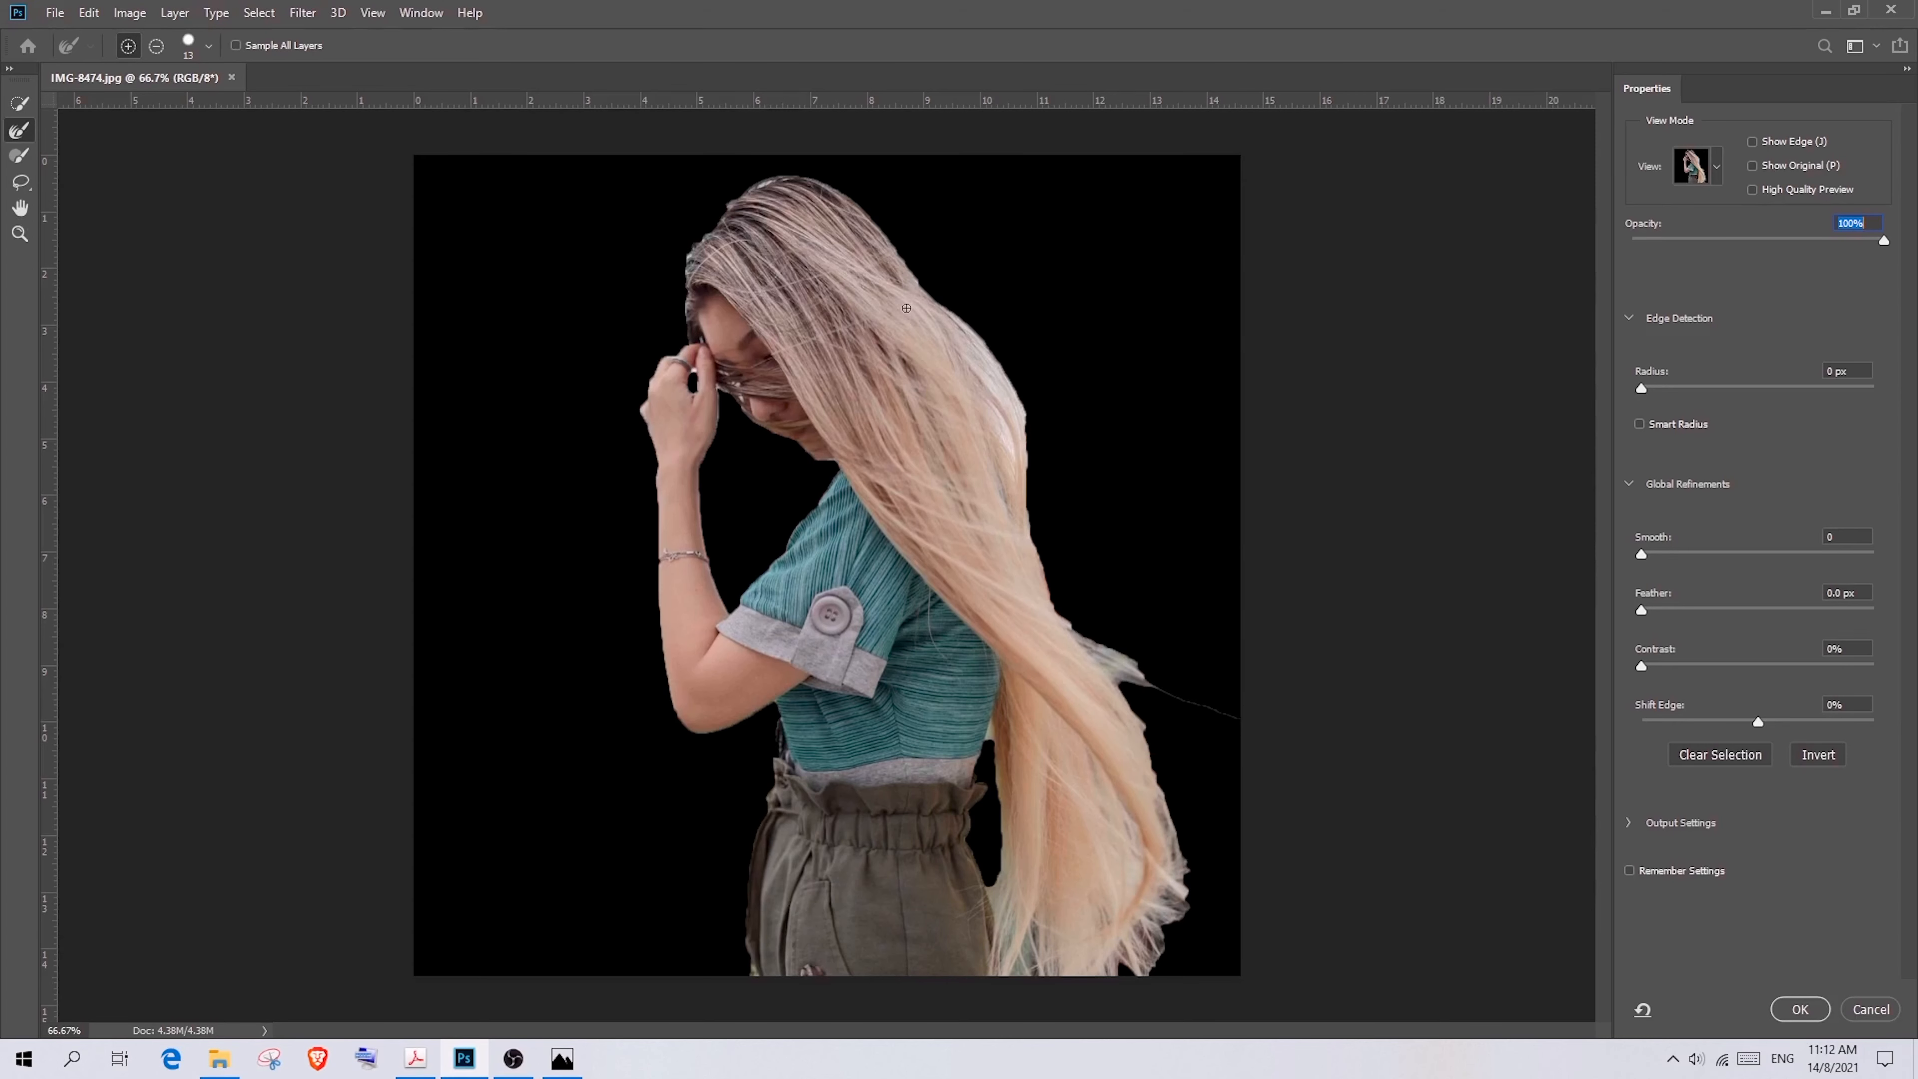
key(ctrl+1)
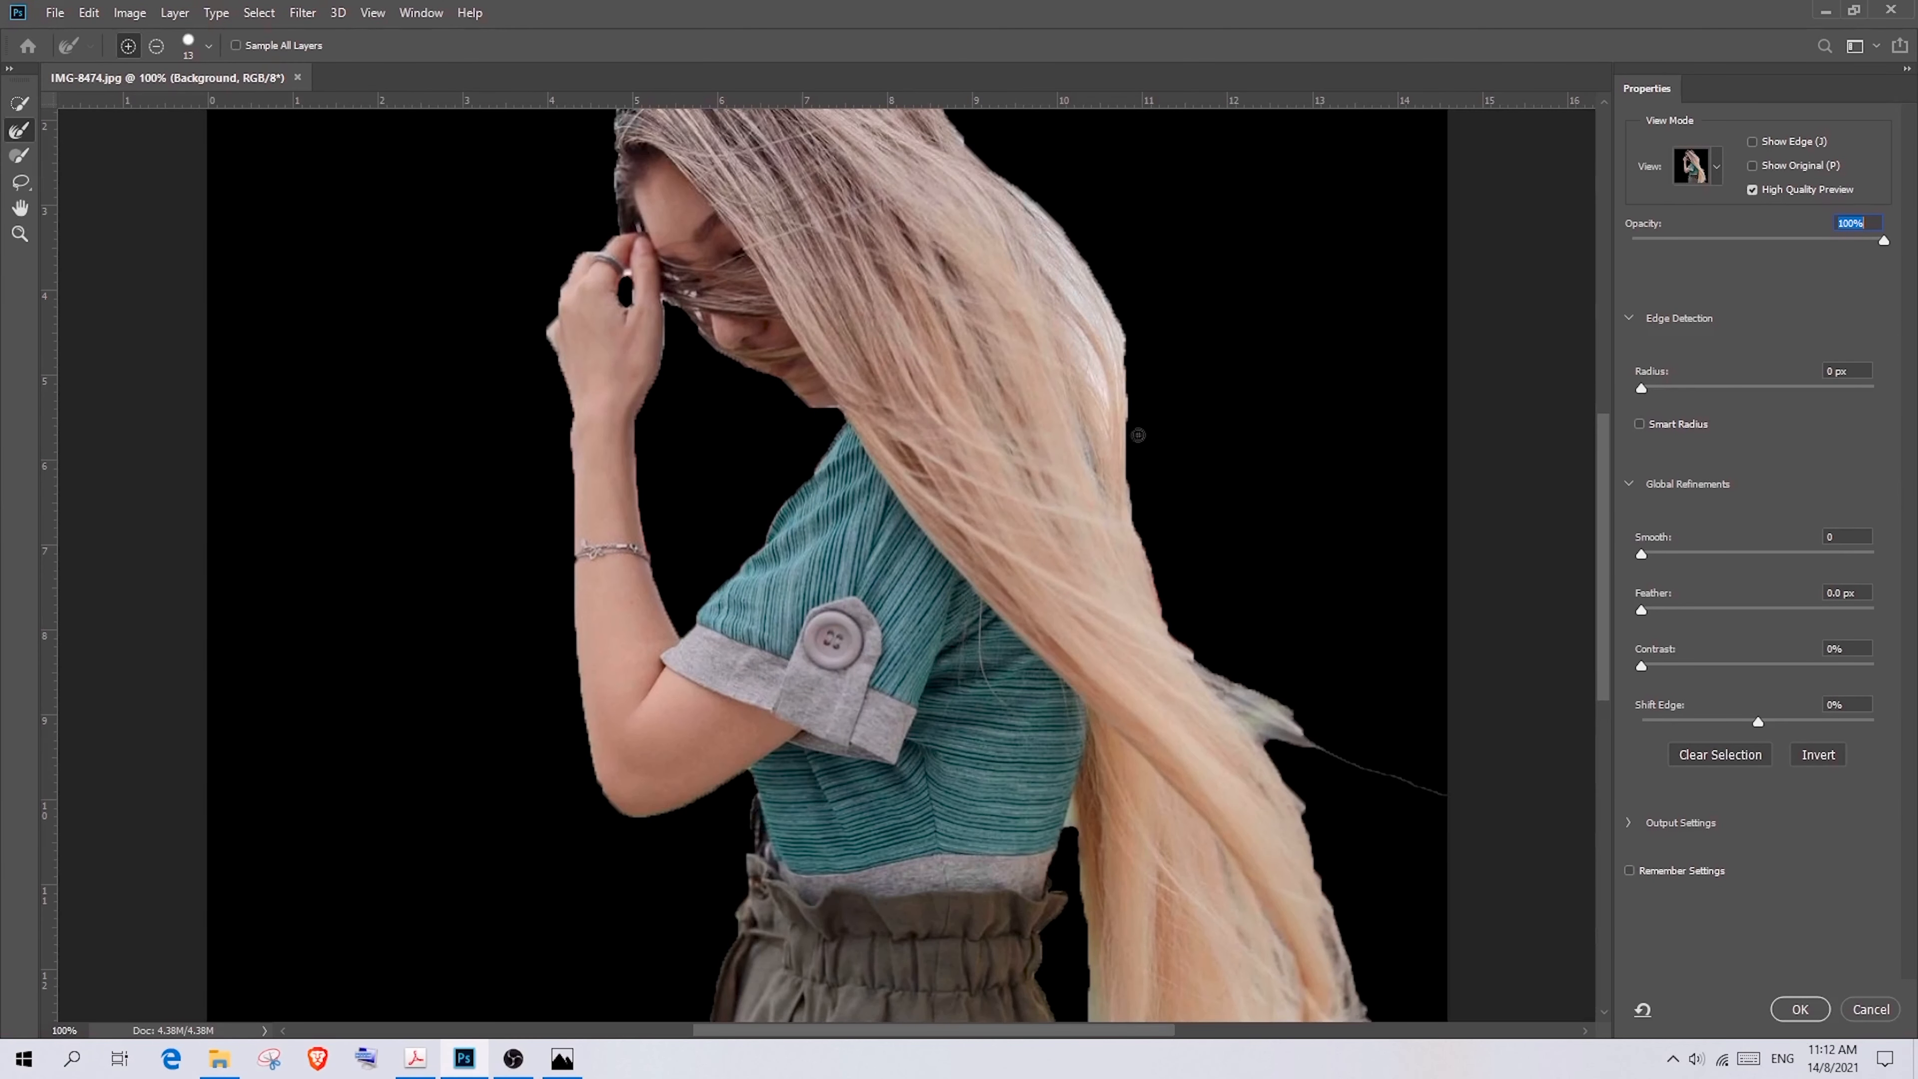
drag(1604, 572, 1602, 472)
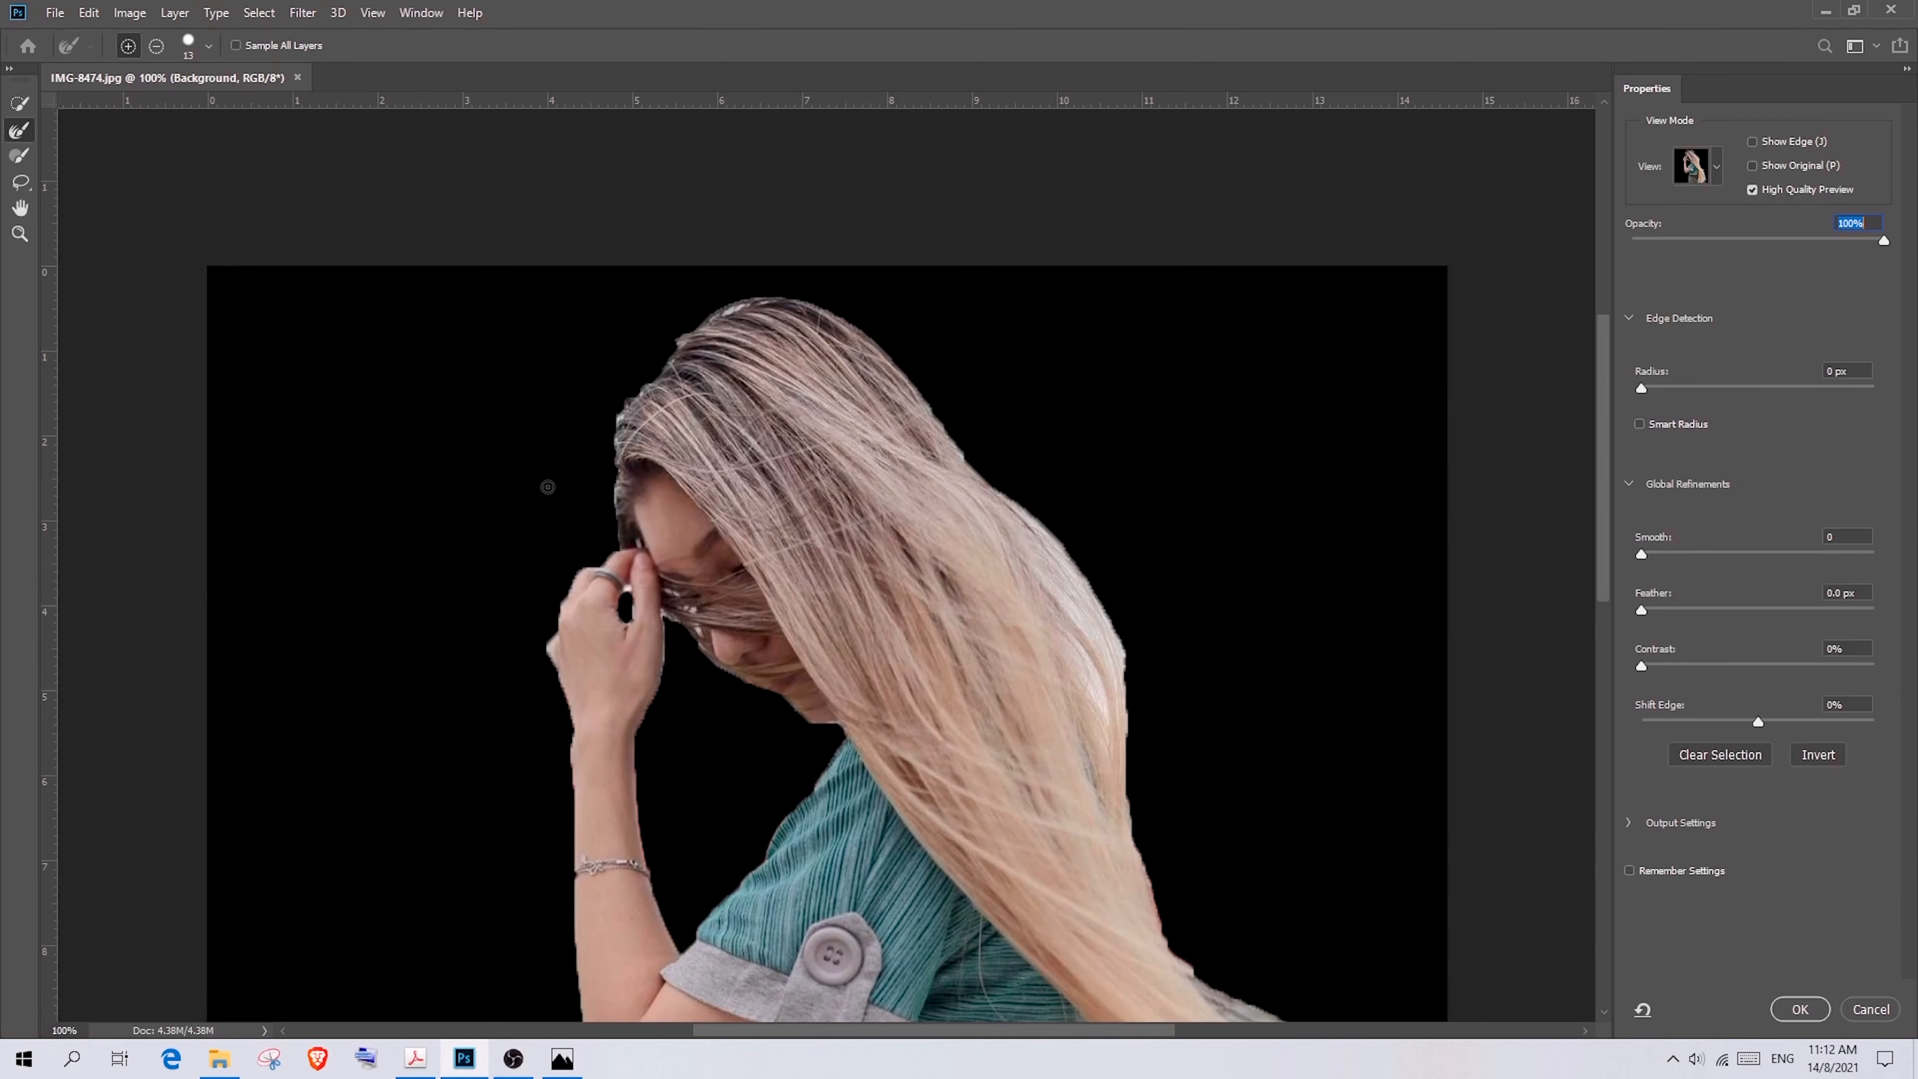
key(ctrl+plus)
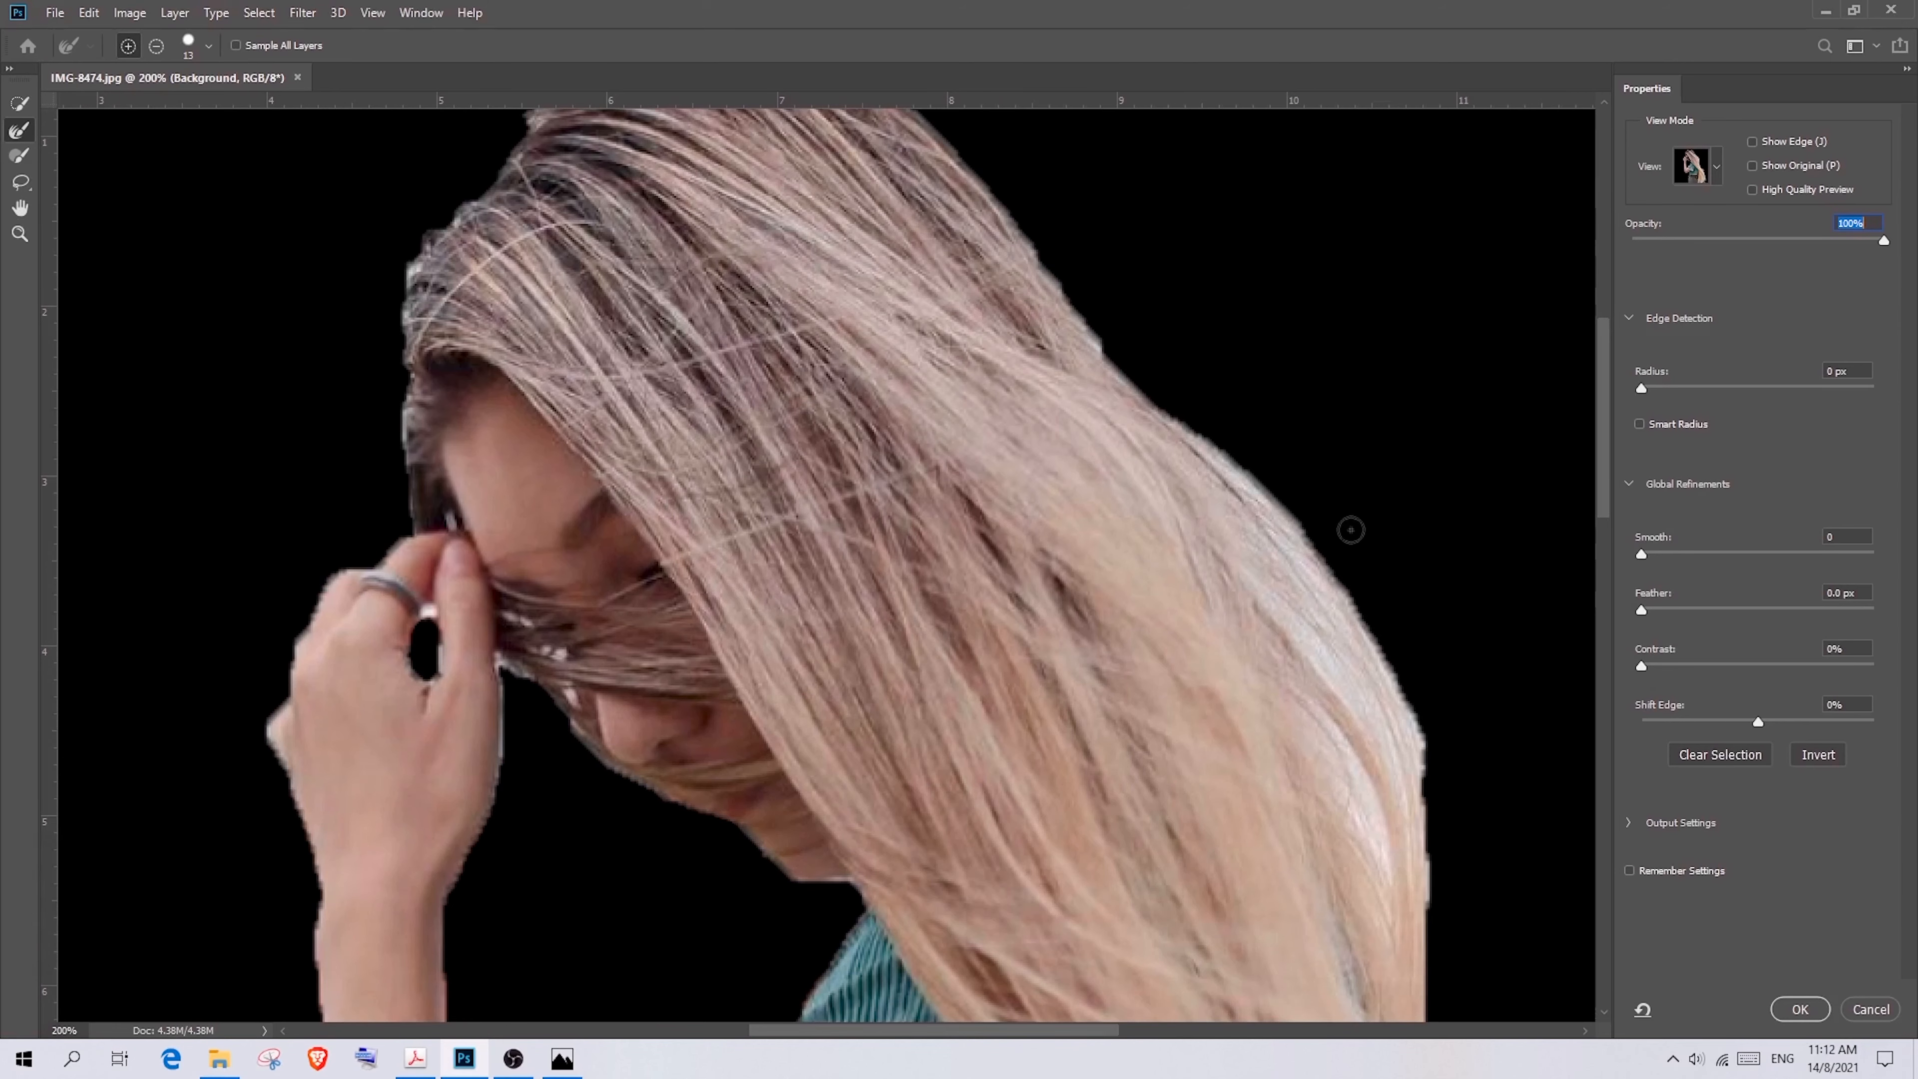
drag(1608, 450, 1604, 422)
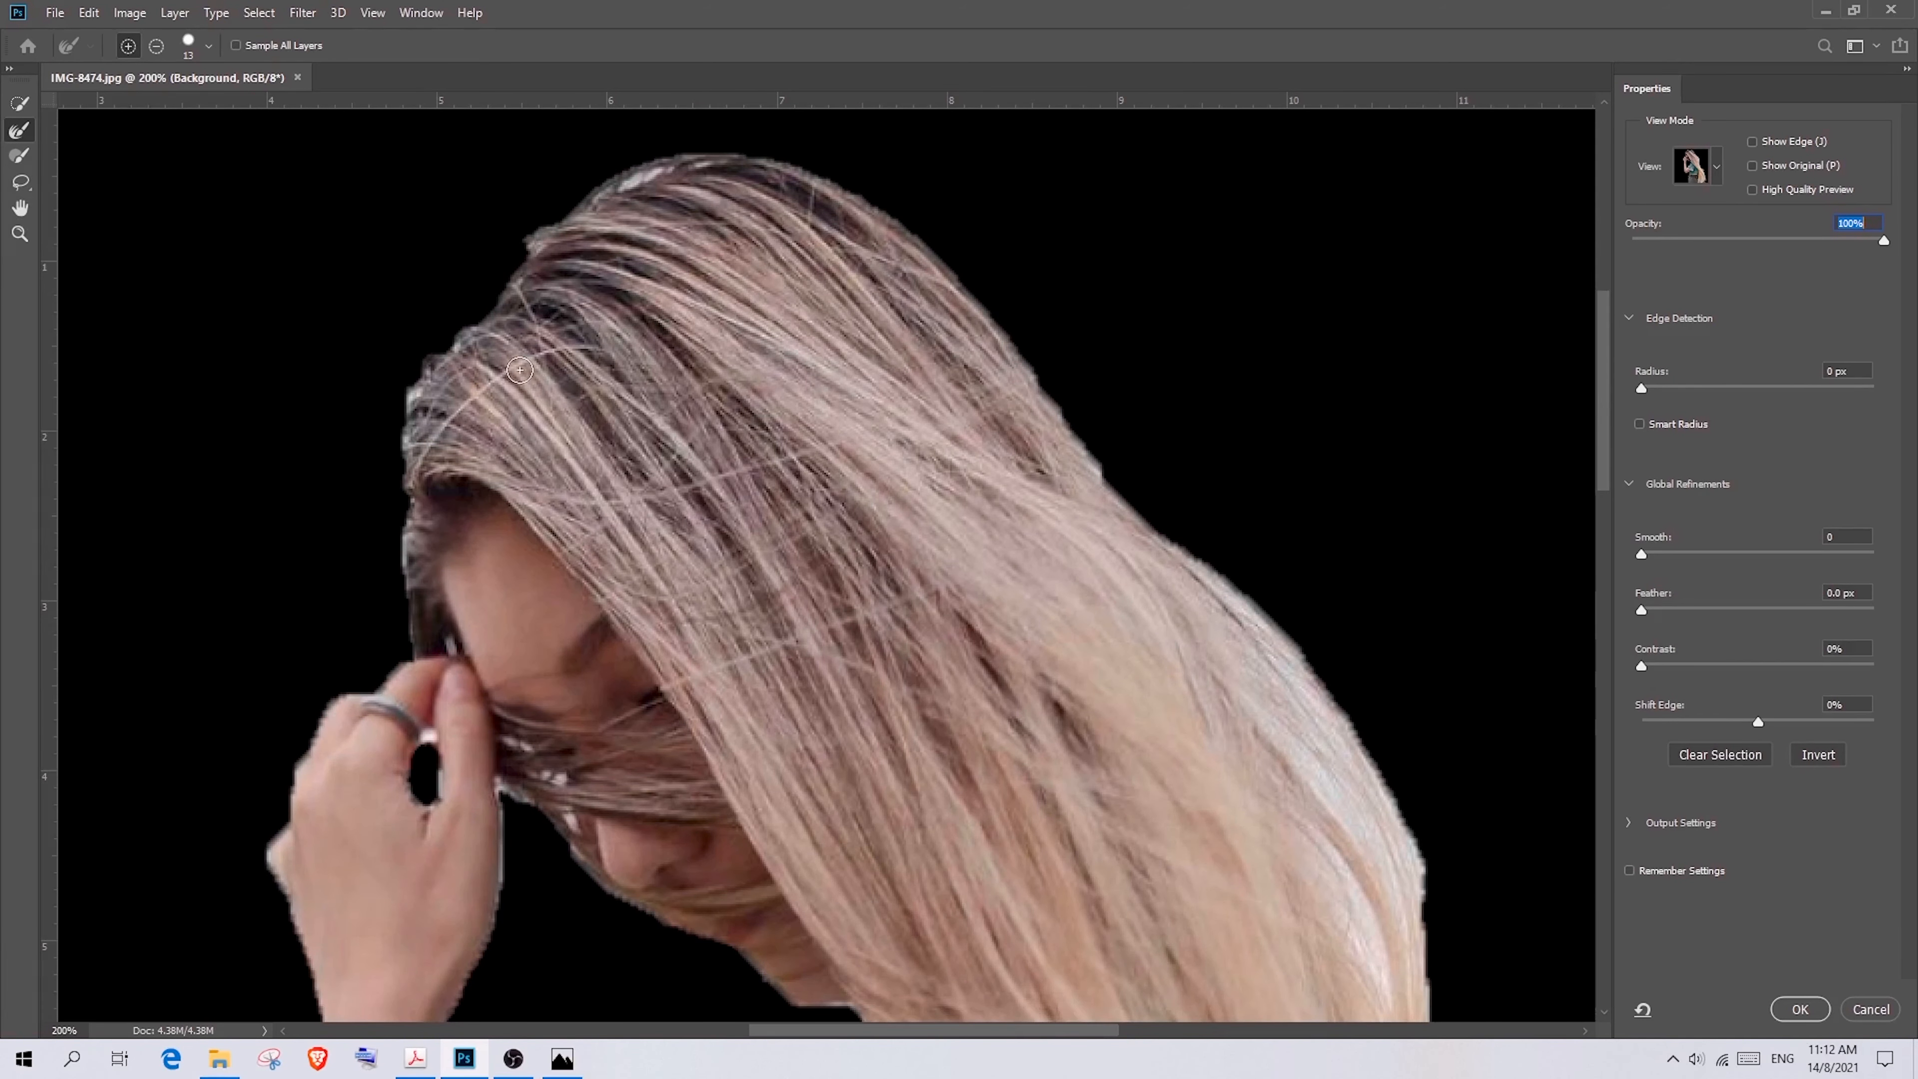
click(201, 58)
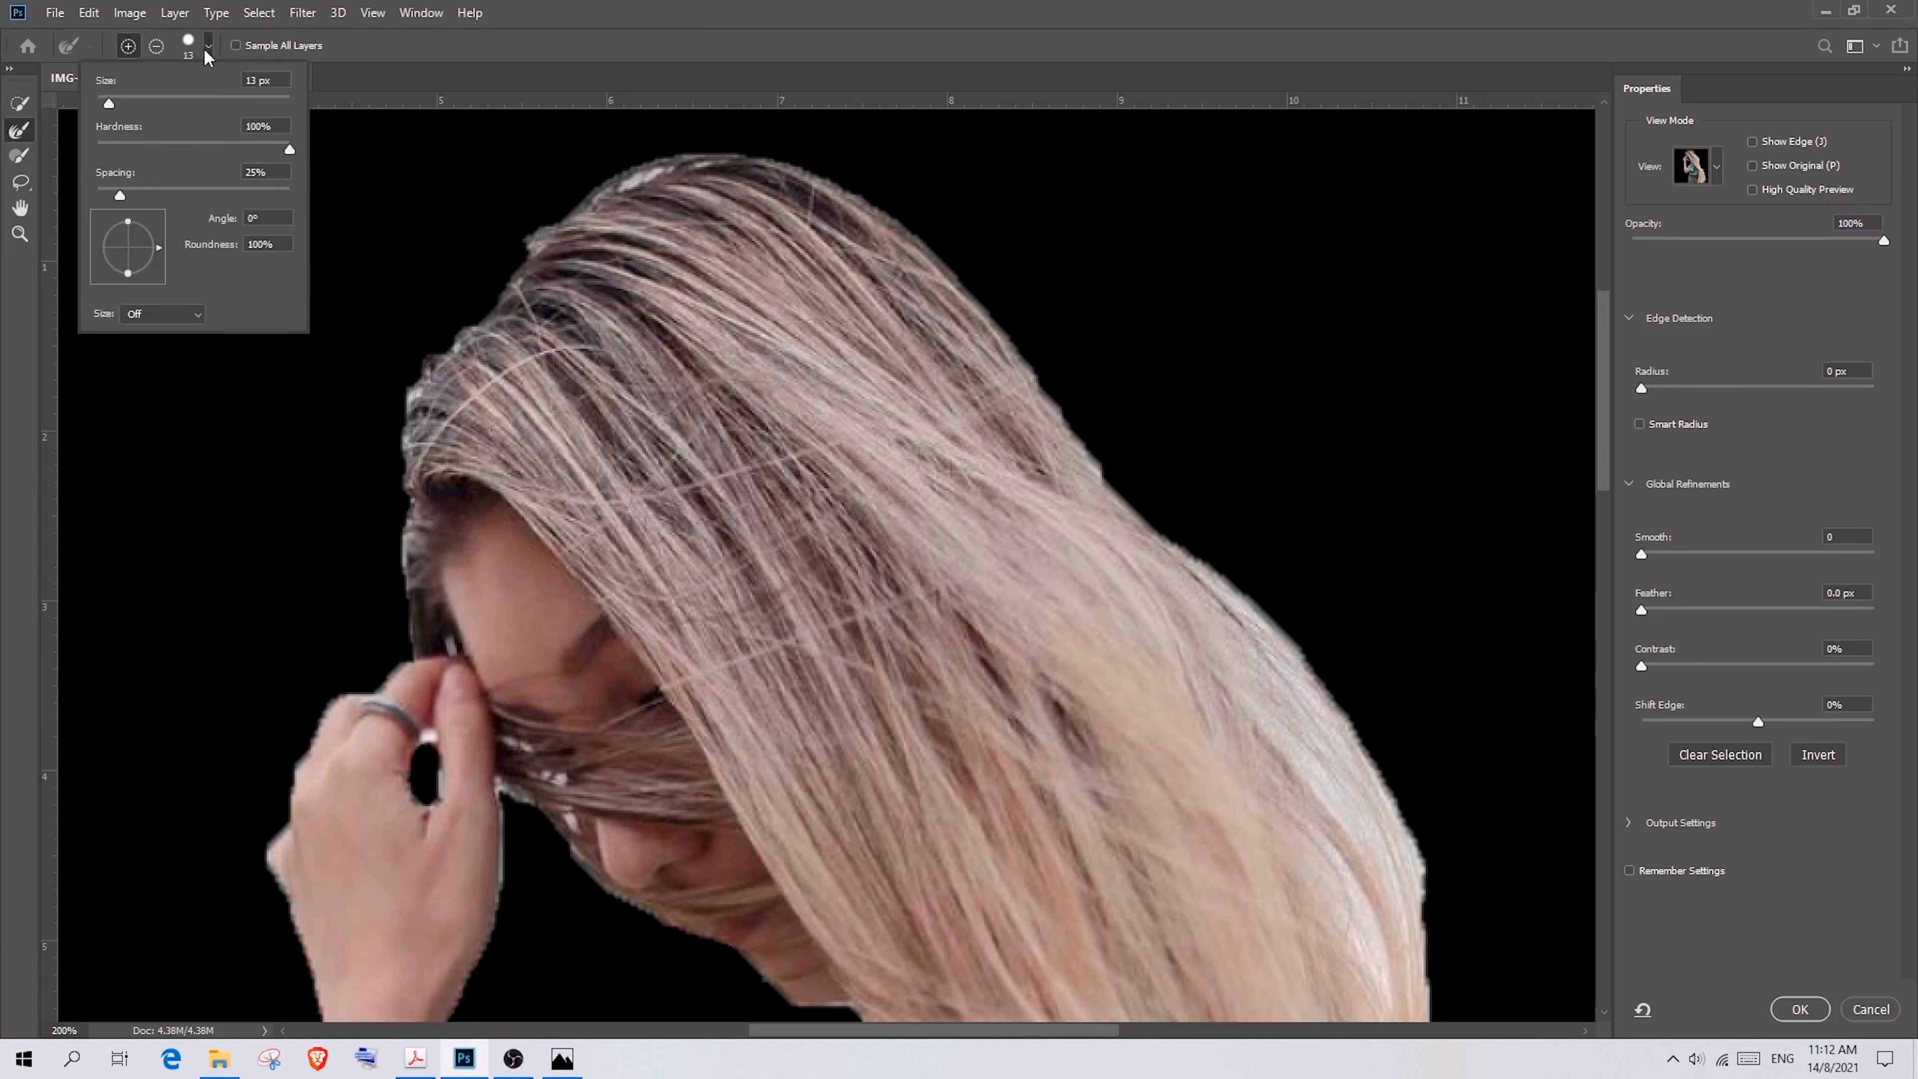
drag(113, 103, 120, 103)
click(389, 461)
mouse_move(405, 501)
mouse_down()
mouse_move(406, 634)
mouse_move(407, 410)
mouse_move(550, 231)
mouse_move(680, 165)
mouse_move(812, 184)
mouse_move(879, 226)
mouse_move(956, 345)
mouse_move(1067, 416)
mouse_move(1231, 601)
mouse_up()
Refine the outer hair edge from behind the shoulder down along the woman's back
scroll(1292, 594, down, 3)
mouse_move(1292, 402)
mouse_down()
mouse_move(1426, 588)
mouse_move(1450, 760)
mouse_up()
key(ctrl+minus)
scroll(1185, 596, down, 2)
mouse_move(1081, 434)
mouse_down()
mouse_move(1137, 516)
mouse_move(1067, 353)
mouse_up()
mouse_move(1136, 602)
mouse_down()
mouse_move(1181, 749)
mouse_move(1223, 790)
mouse_up()
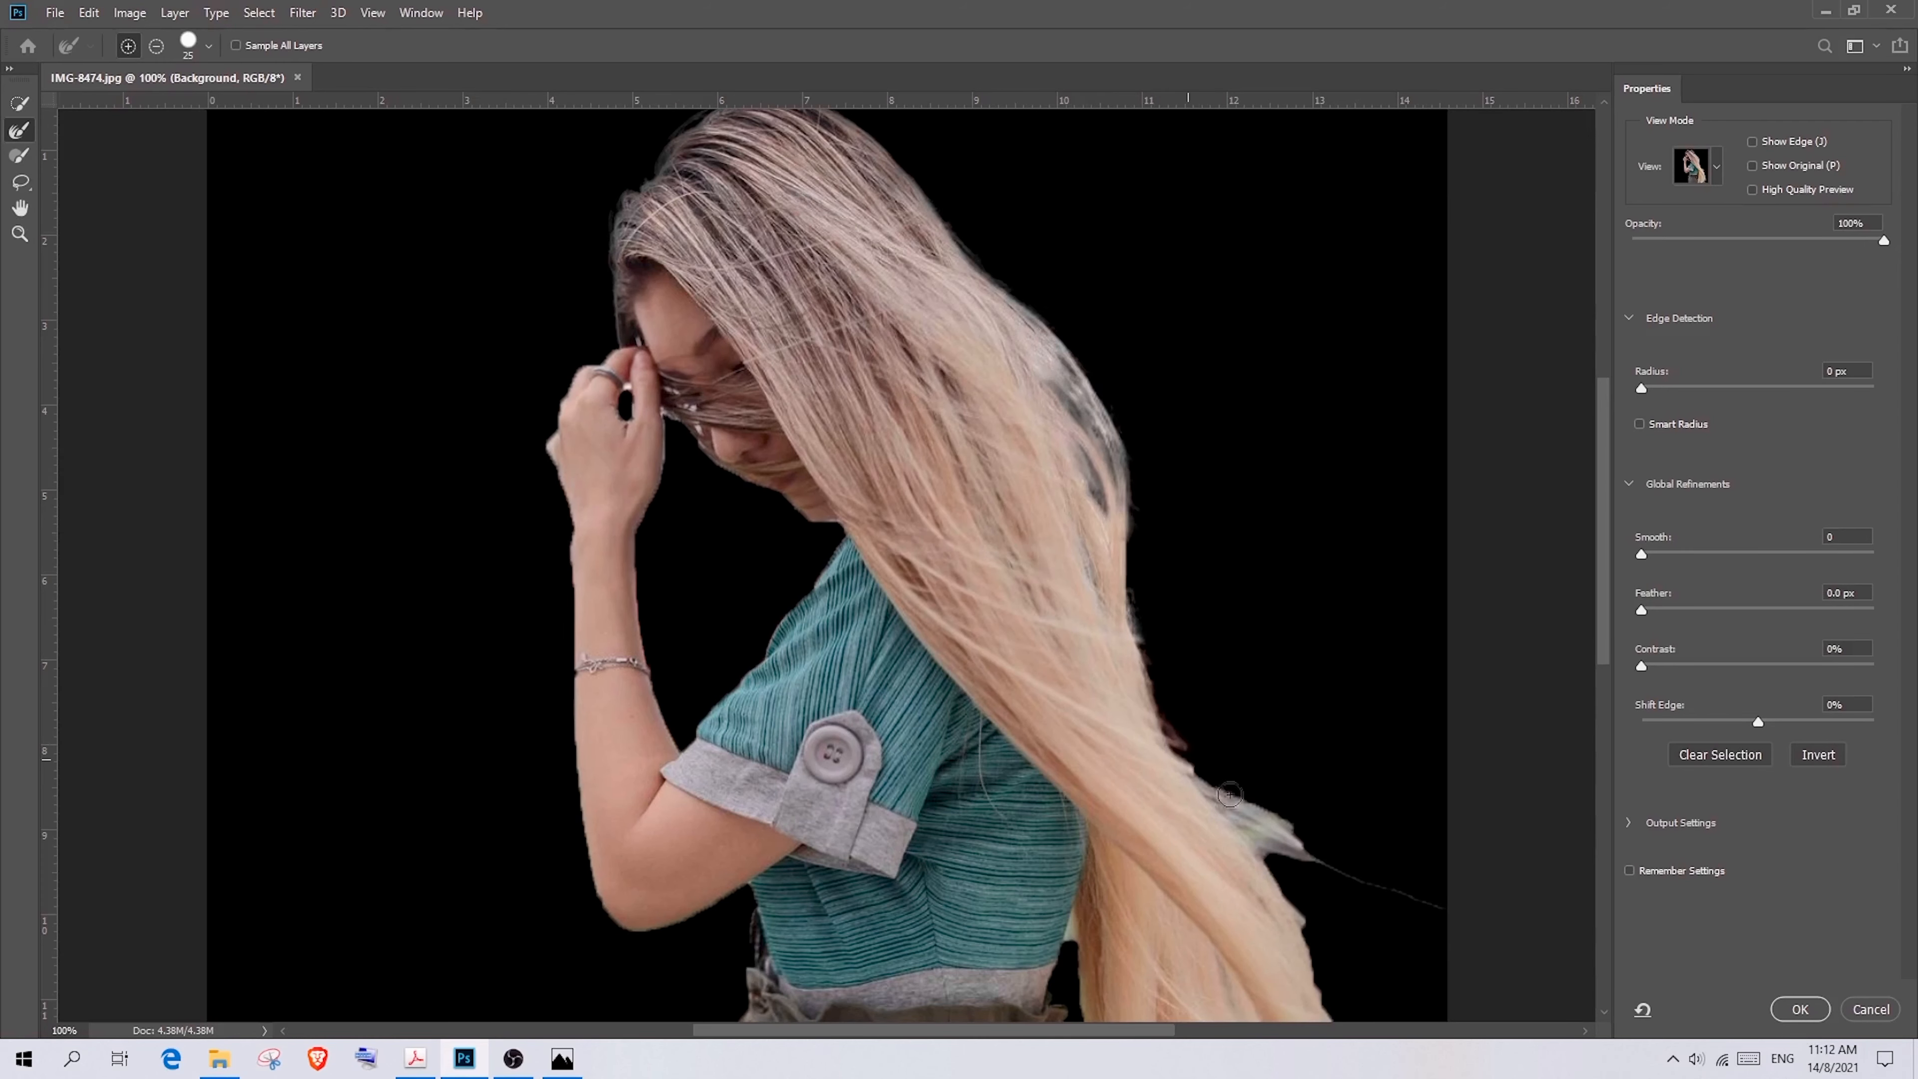
Refine the flyaway strand sticking out at the back and the outer edge of the lower hair
scroll(1224, 790, down, 3)
mouse_move(1216, 505)
mouse_down()
mouse_move(1320, 625)
mouse_move(1457, 662)
mouse_up()
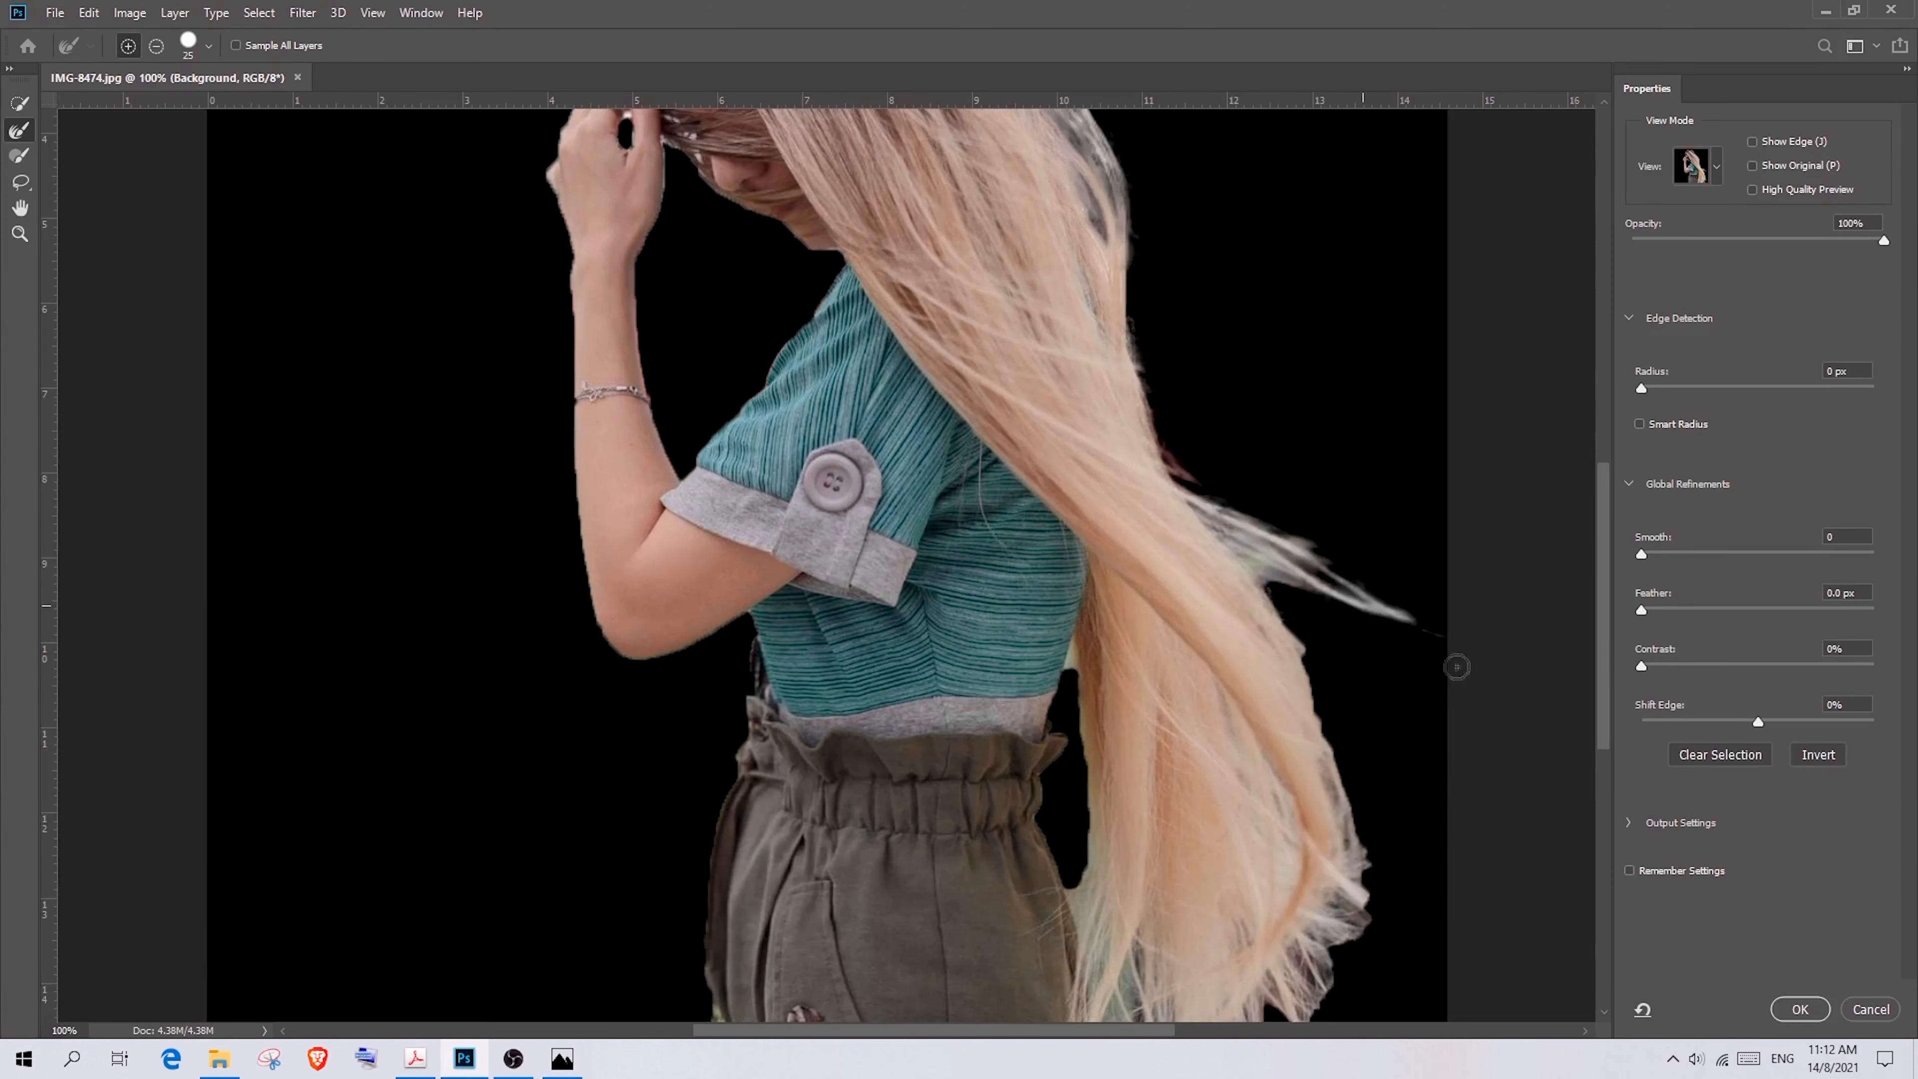
scroll(1359, 529, down, 1)
drag(1270, 397, 1352, 665)
Brush along the outer edge of the raised forearm with the Refine Edge Brush
scroll(562, 593, up, 4)
scroll(567, 619, down, 1)
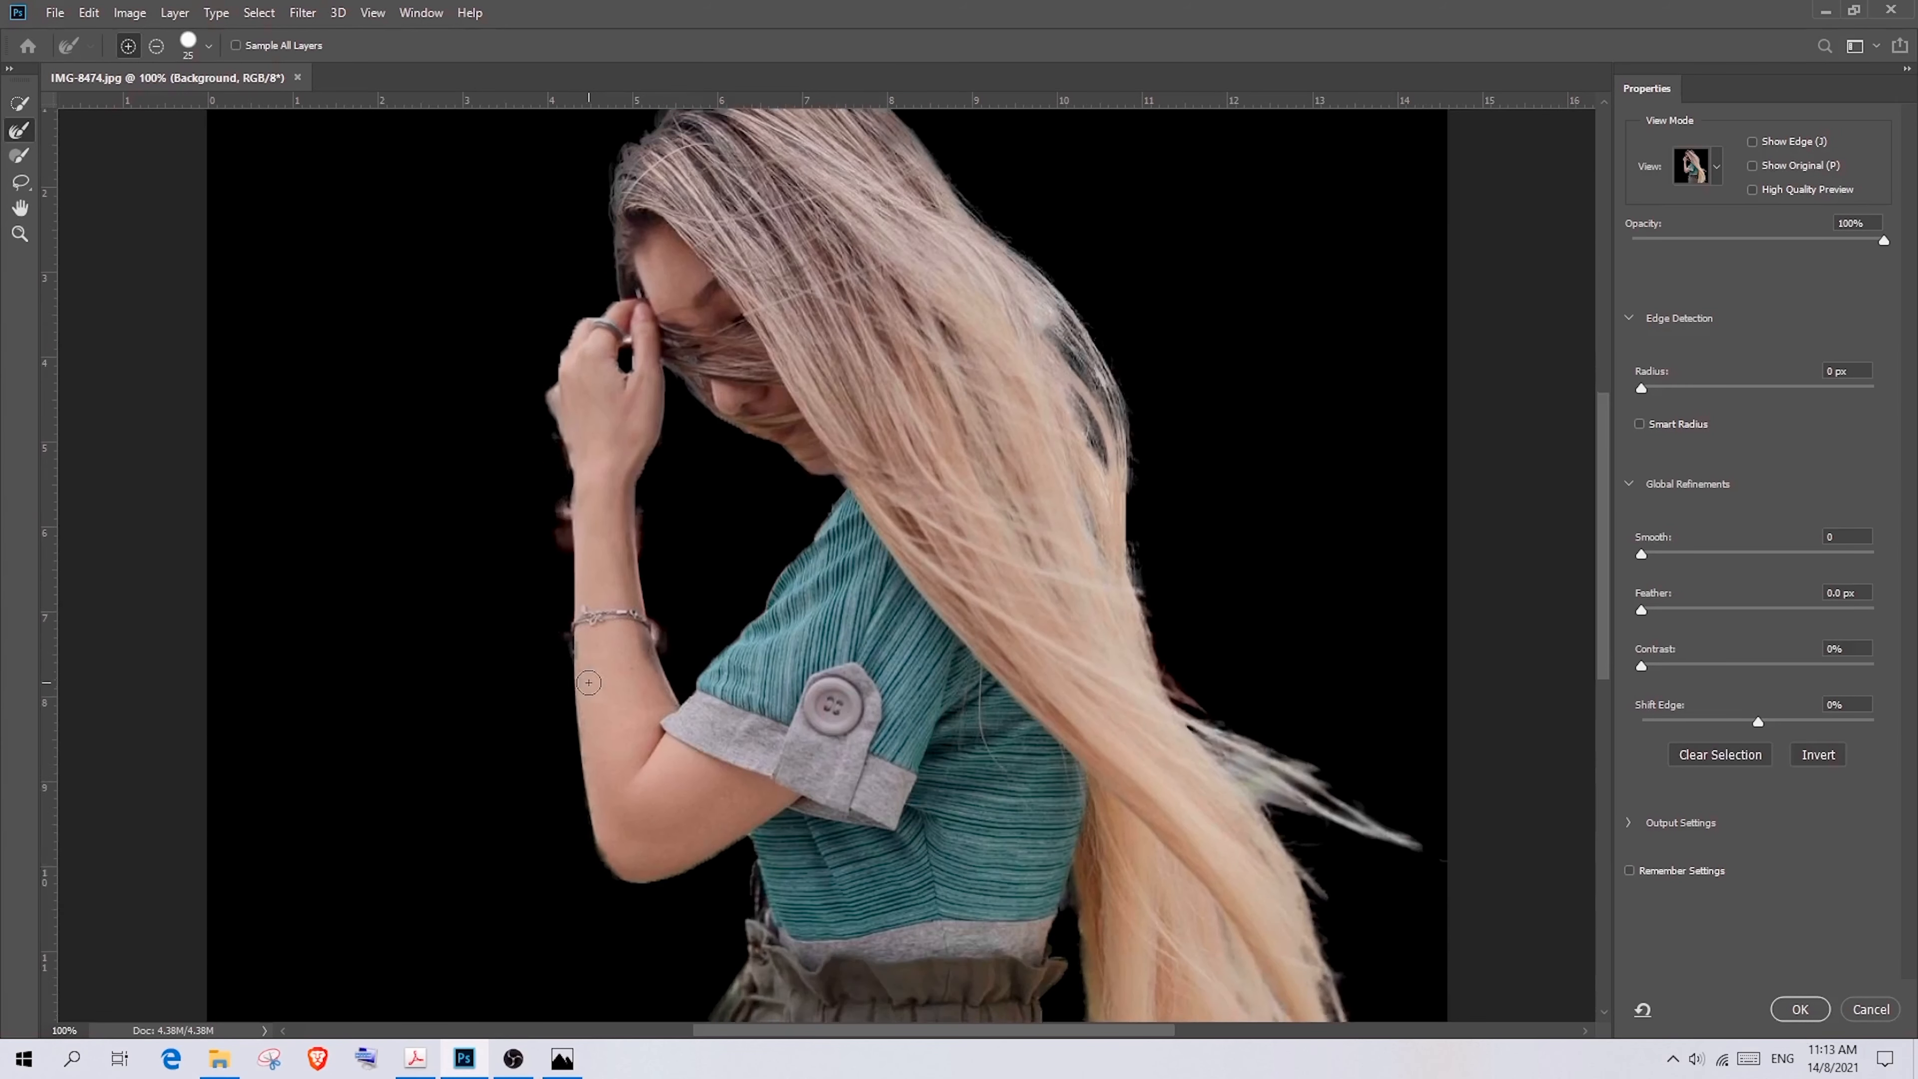
scroll(766, 604, up, 1)
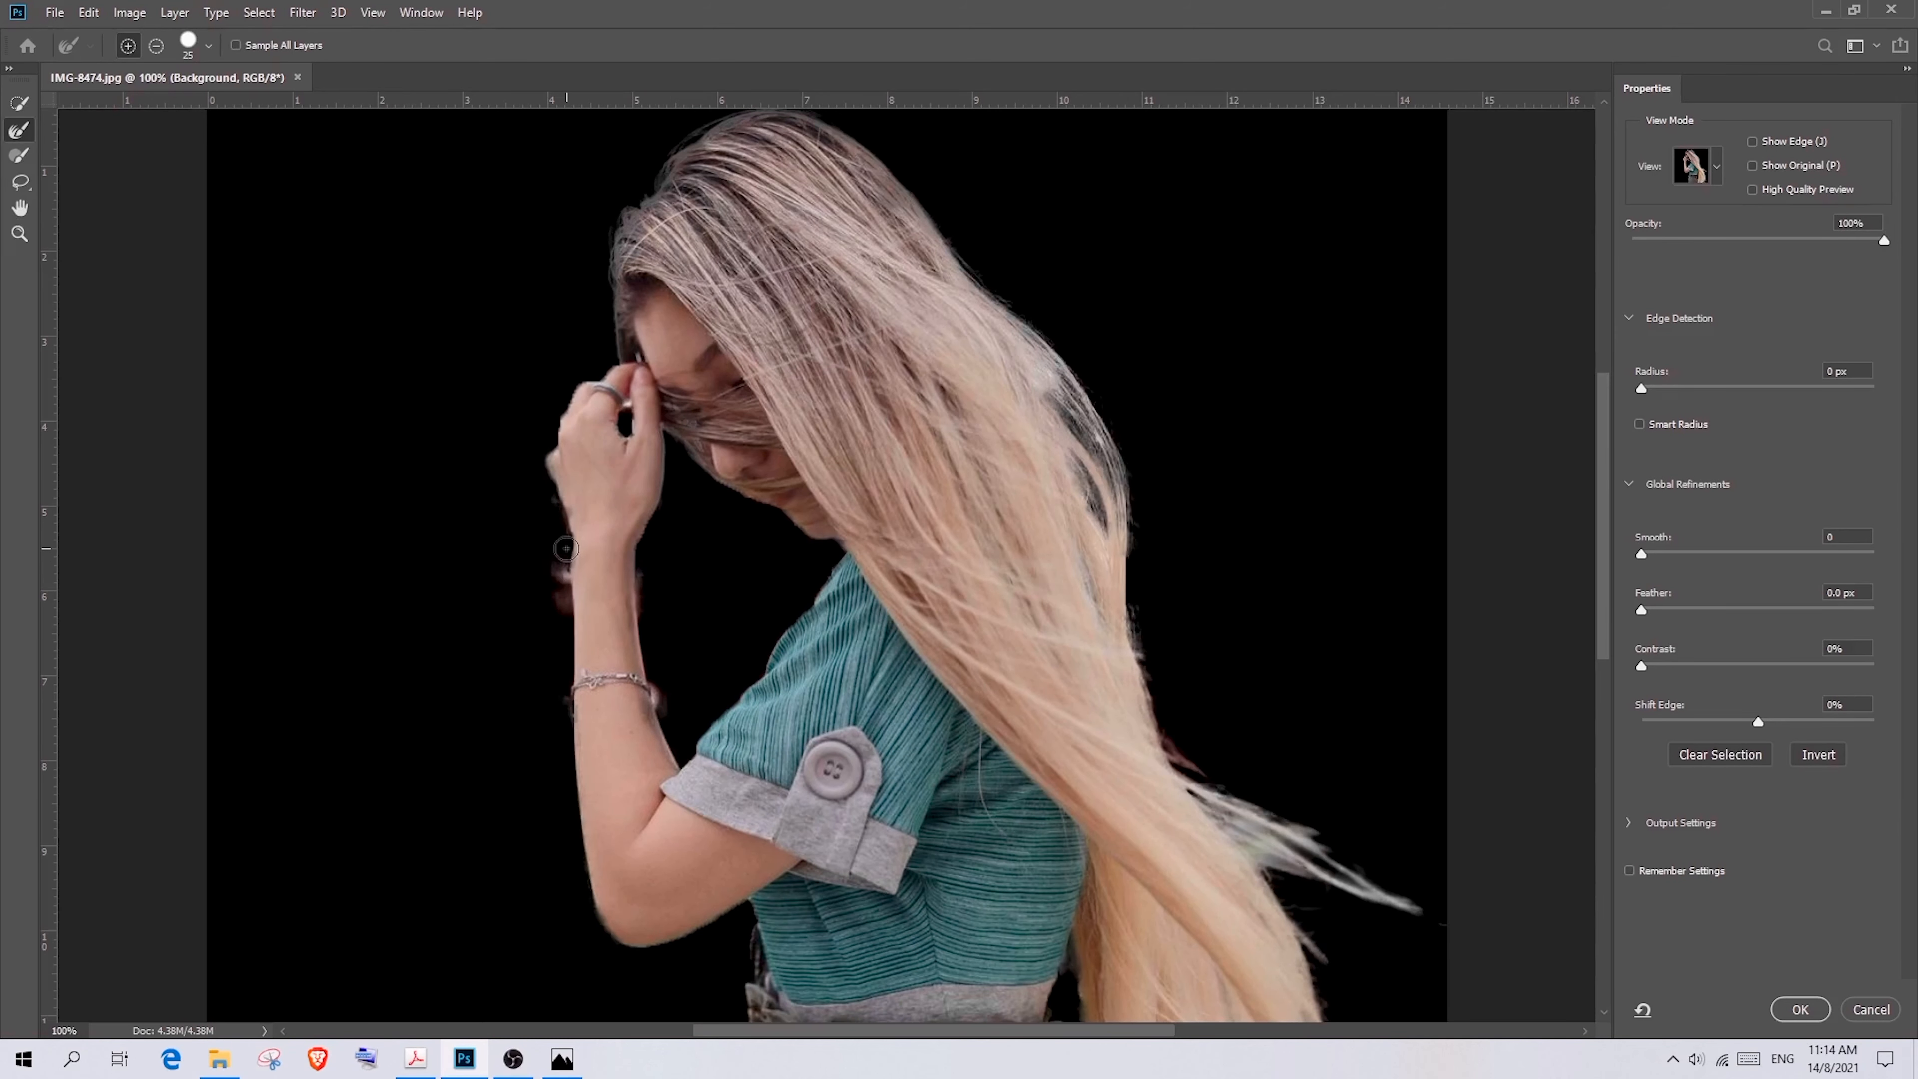
drag(566, 549, 565, 615)
Subtract the stray dark patch beside the raised wrist and return the Refine Edge Brush to adding
scroll(567, 619, up, 1)
scroll(567, 642, down, 2)
scroll(567, 634, up, 1)
click(155, 47)
drag(558, 570, 556, 591)
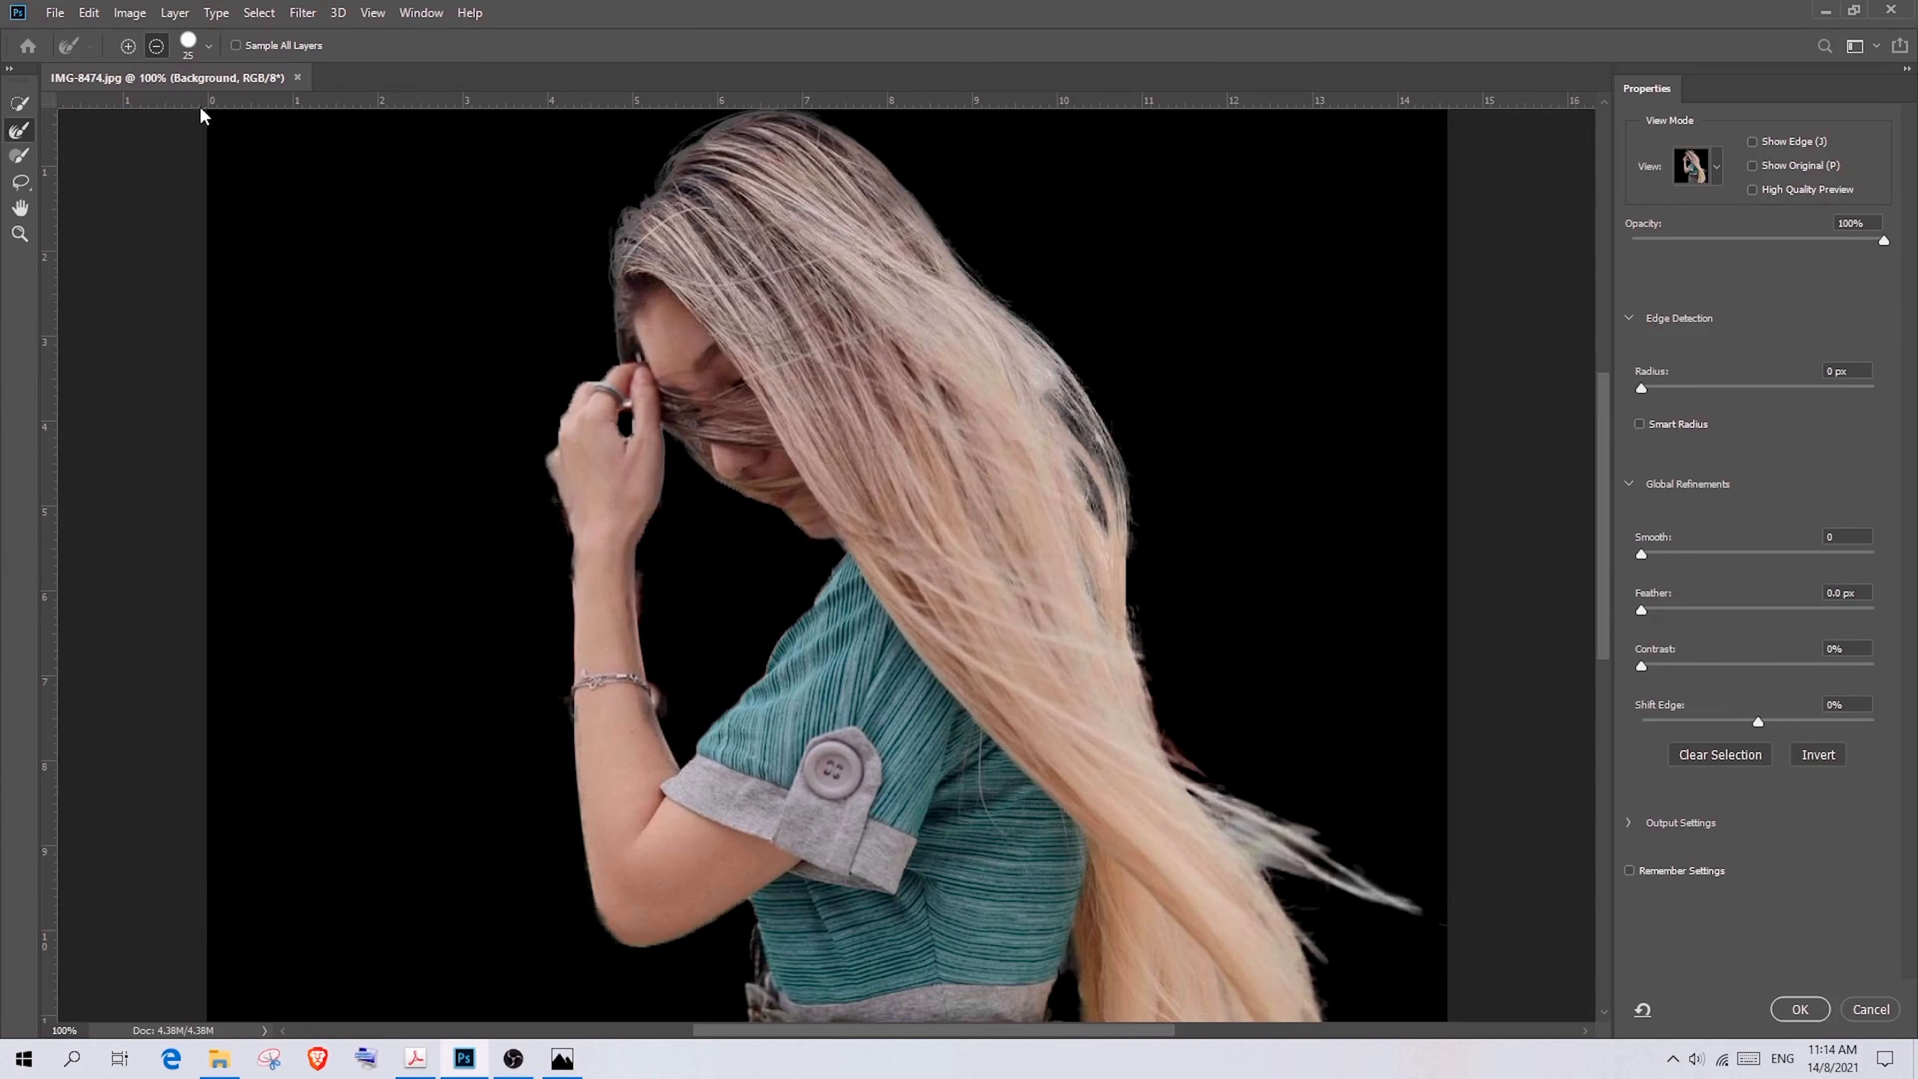
click(127, 46)
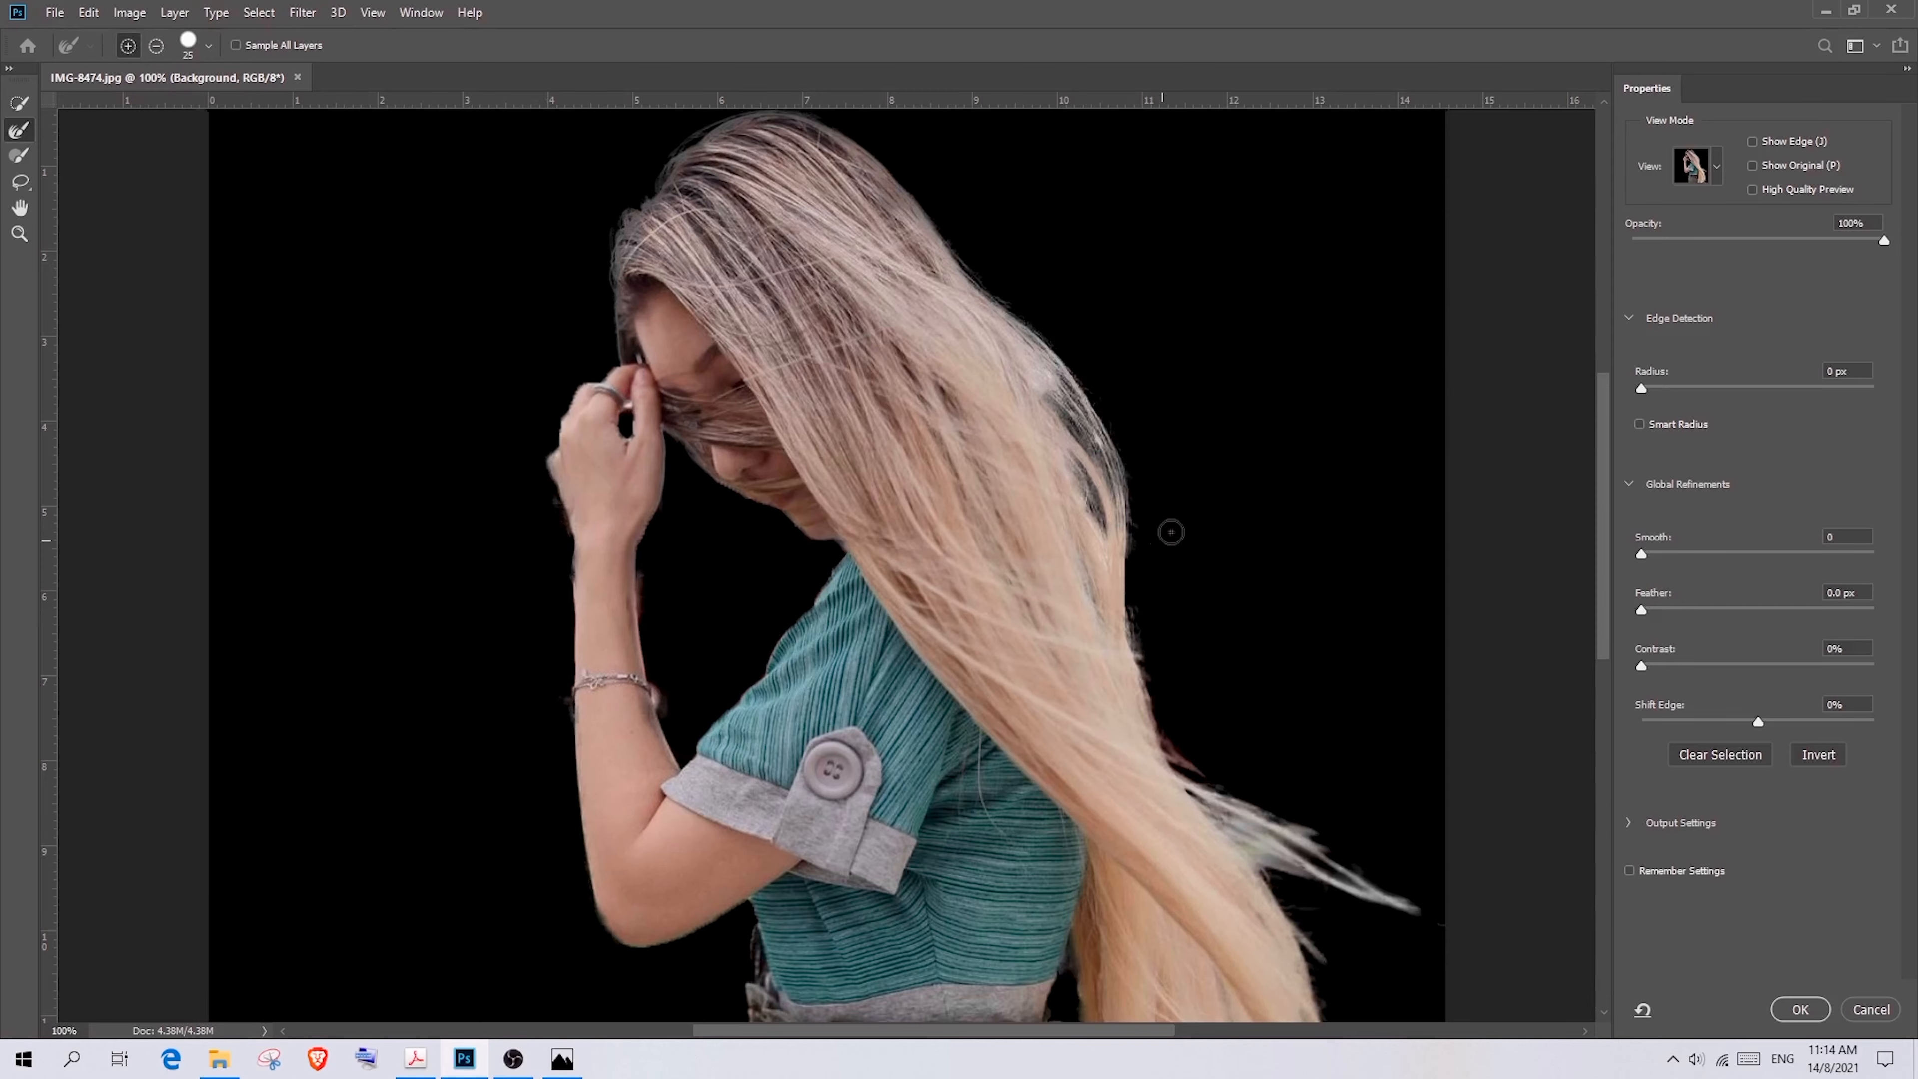
Set the Select and Mask output to New Layer and apply the refinement
key(ctrl+minus)
key(ctrl+minus)
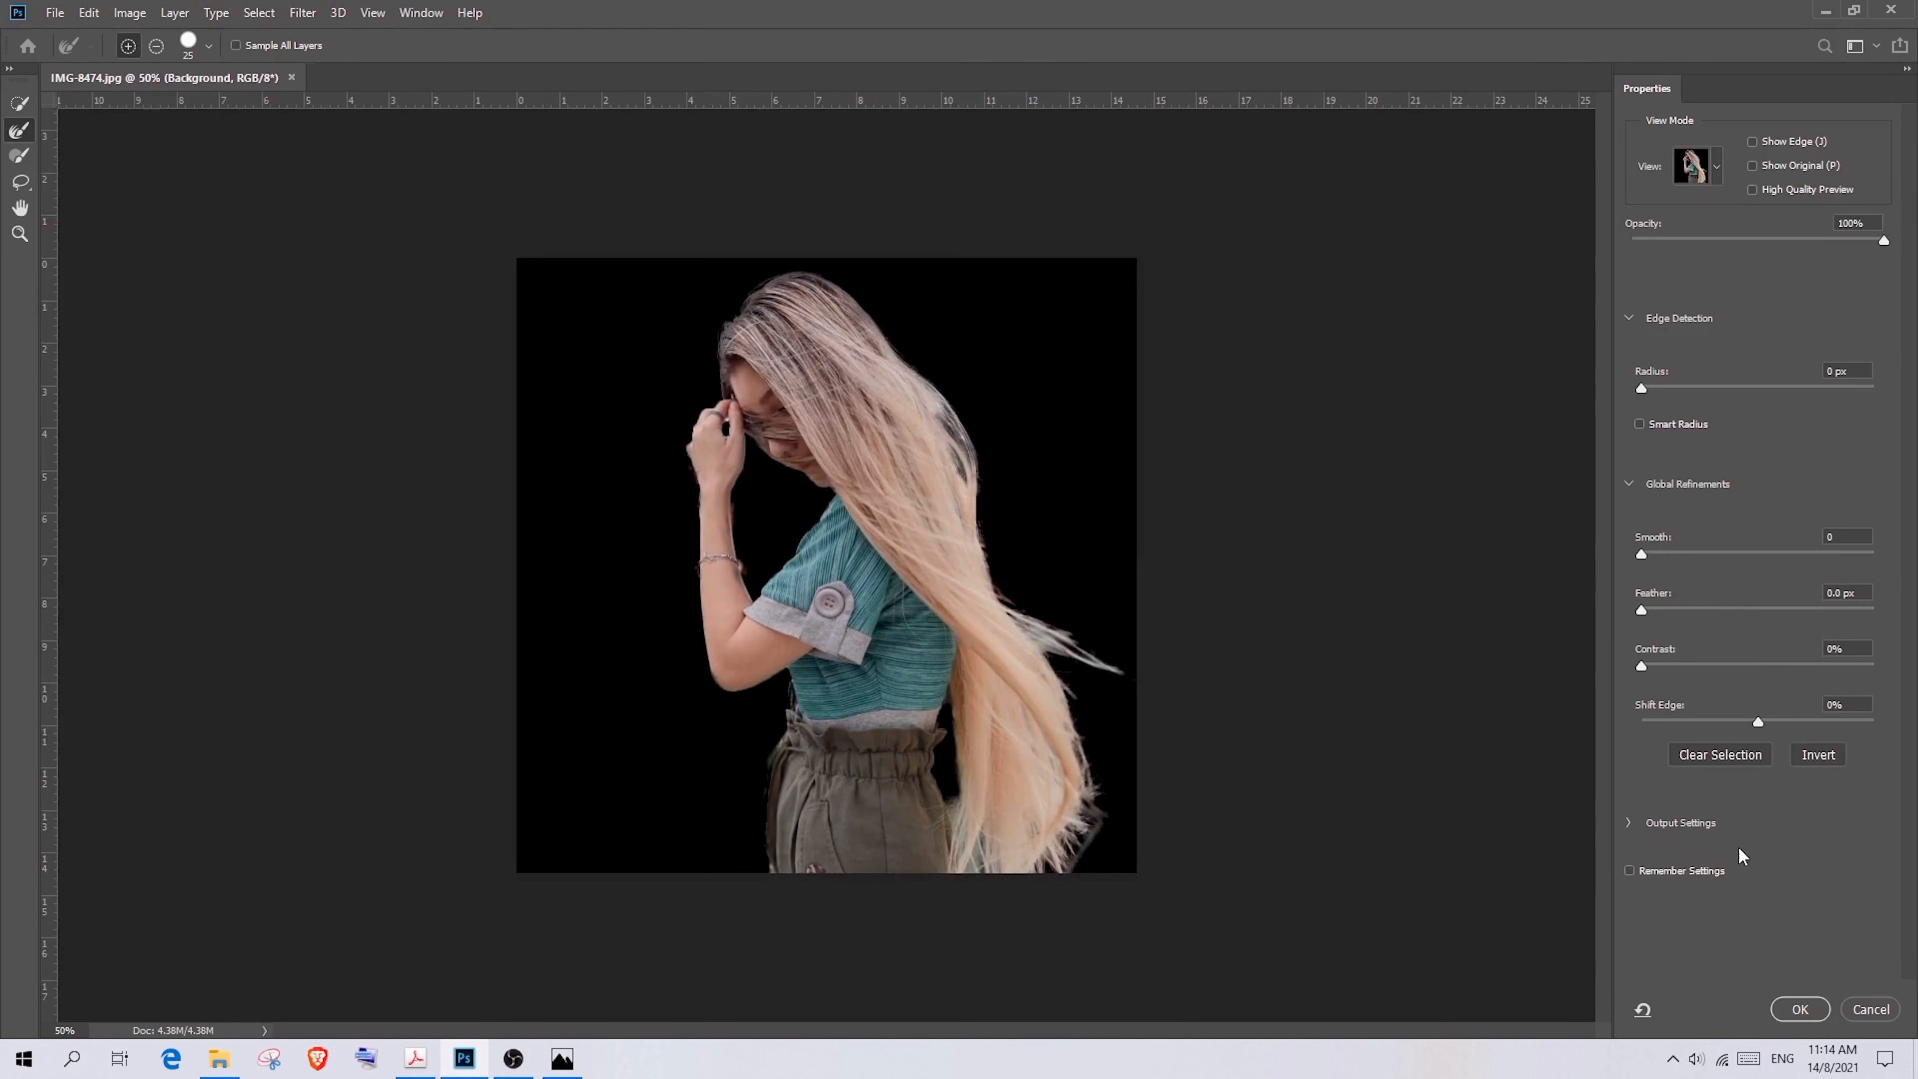
click(1642, 823)
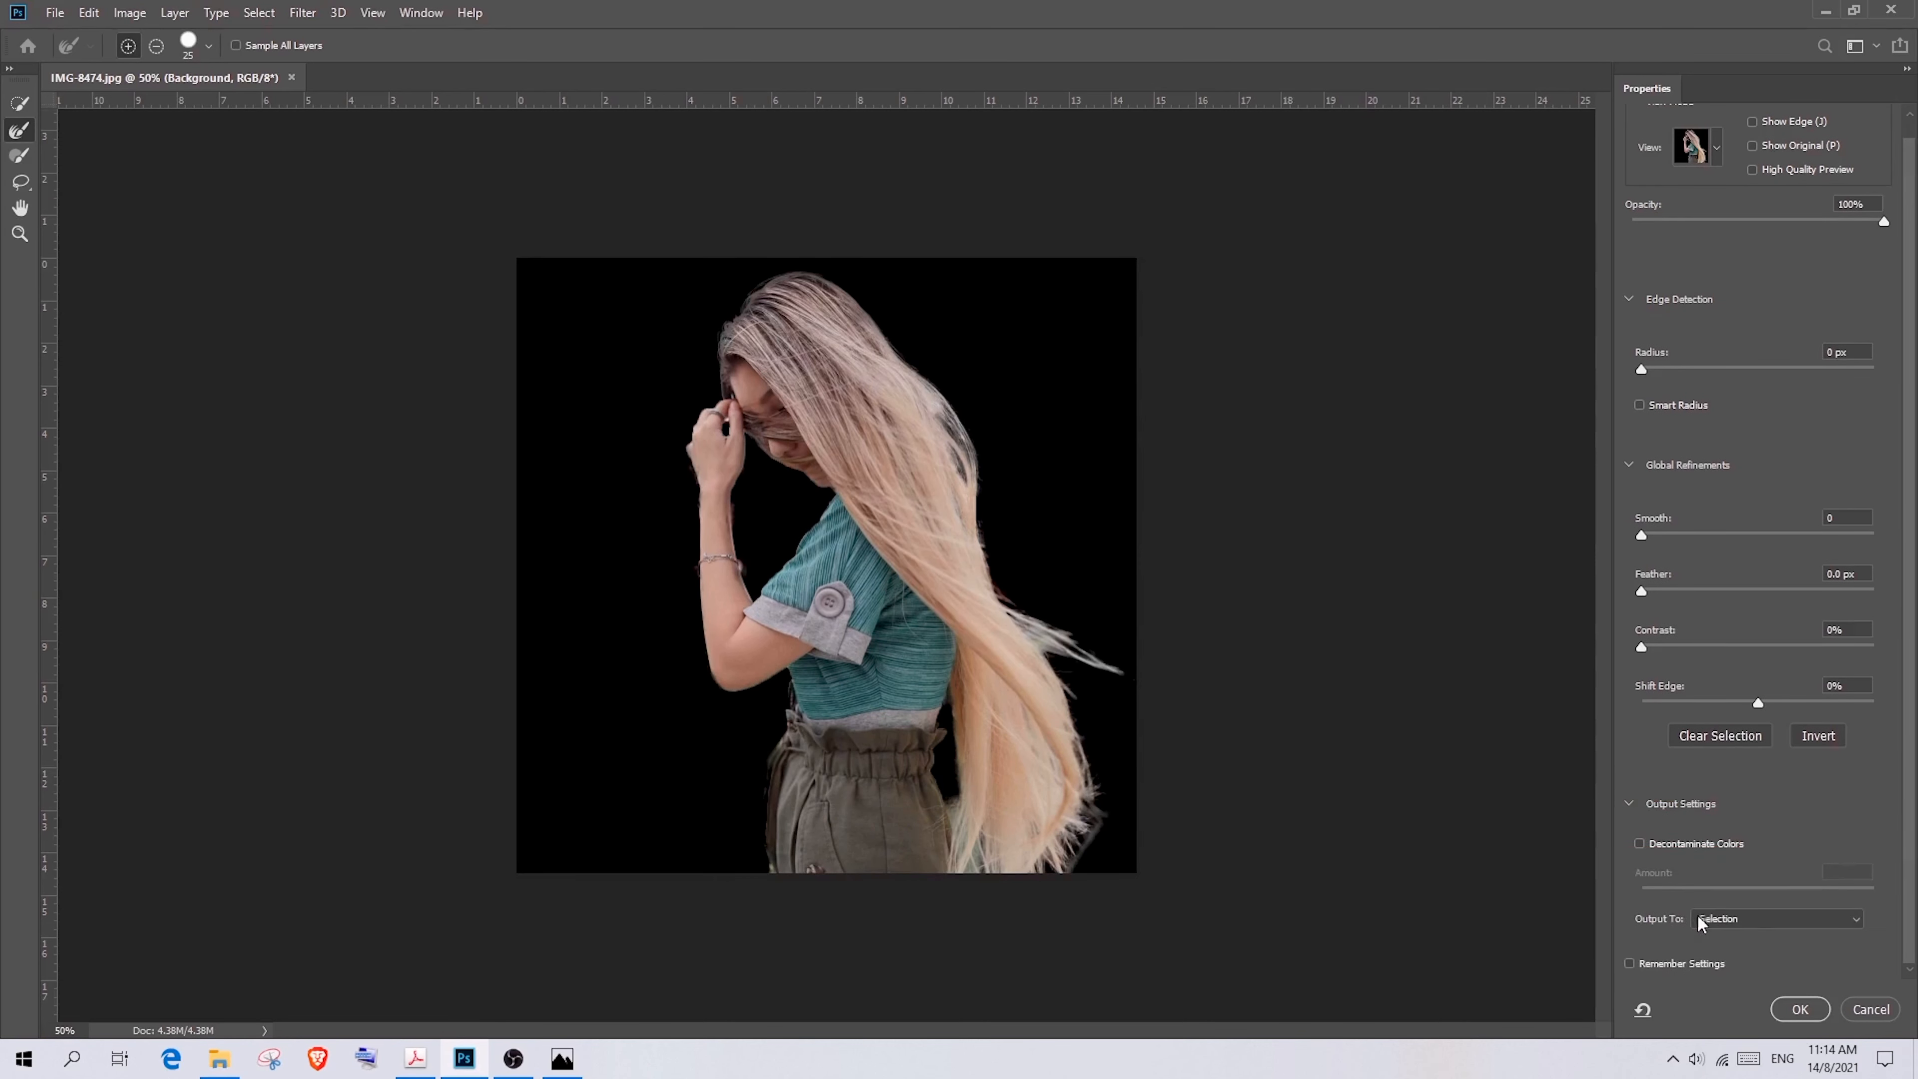
click(1827, 918)
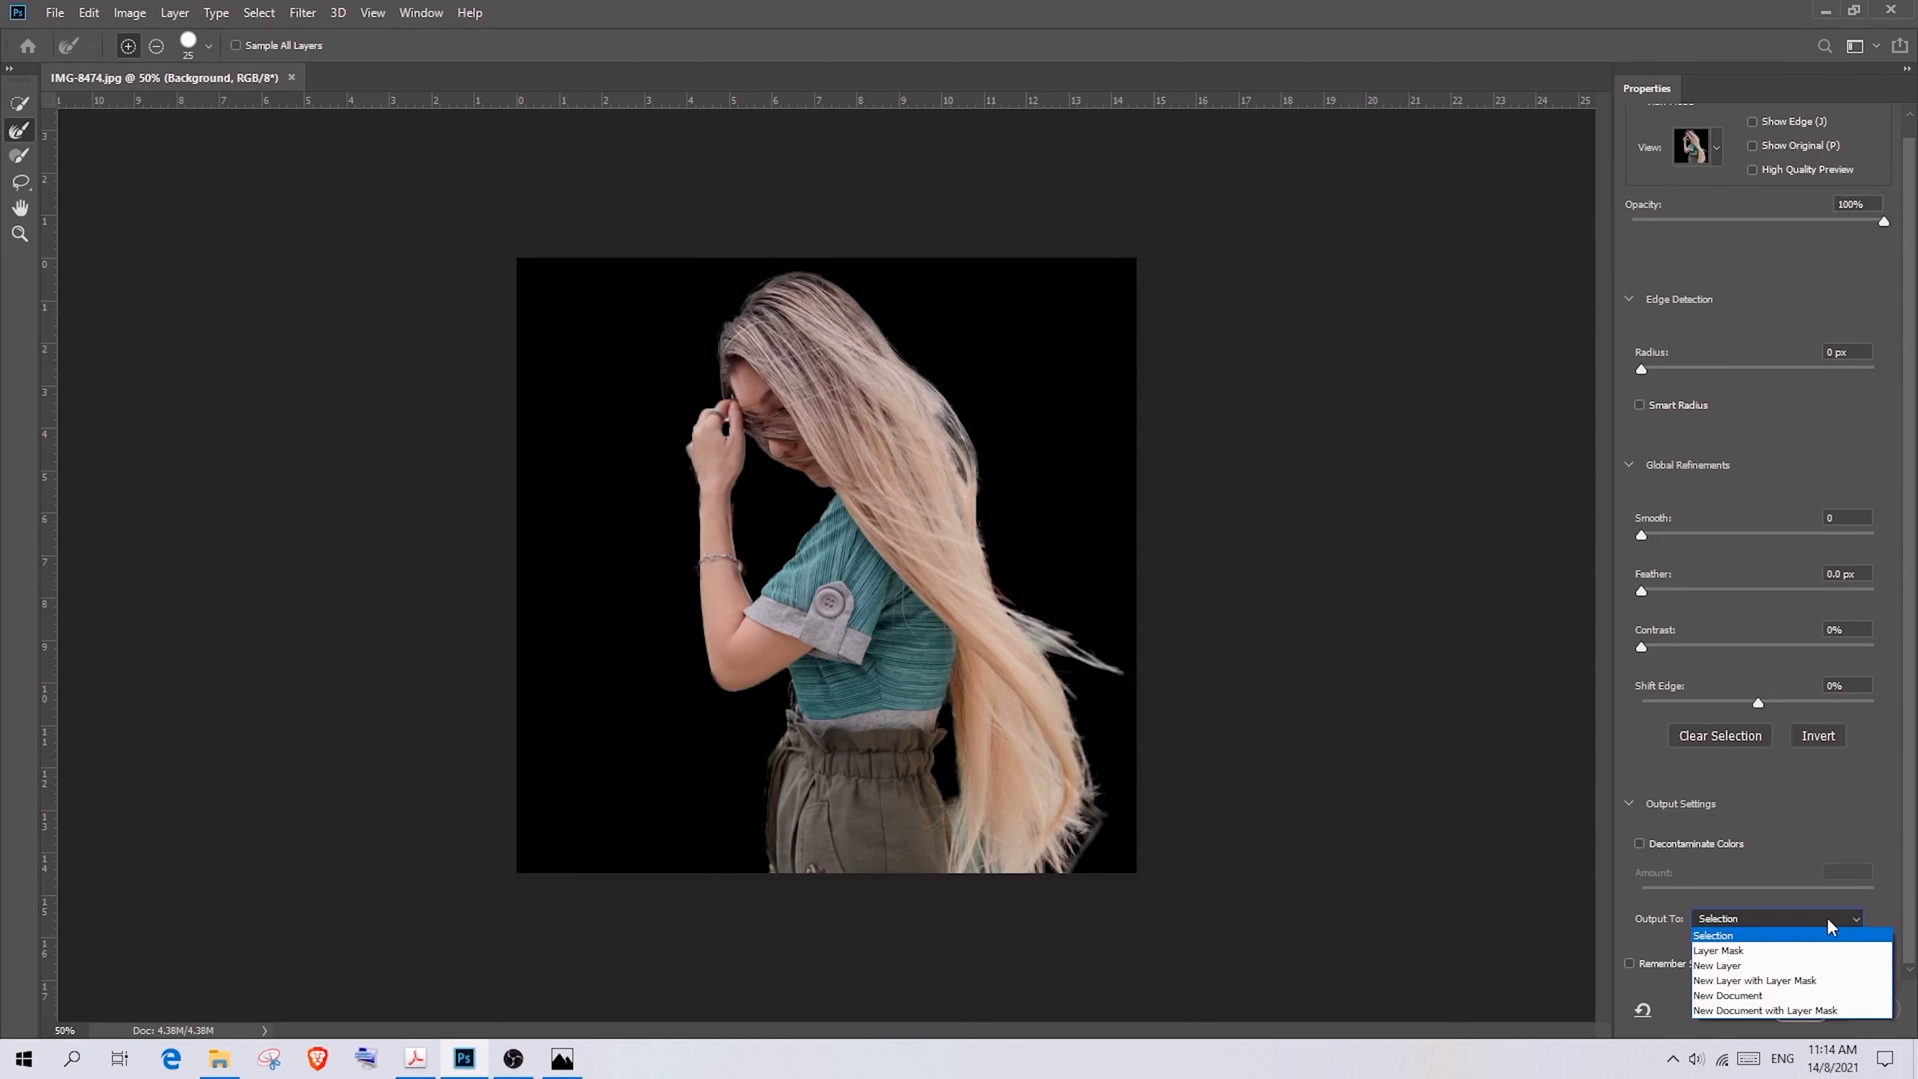
click(1805, 967)
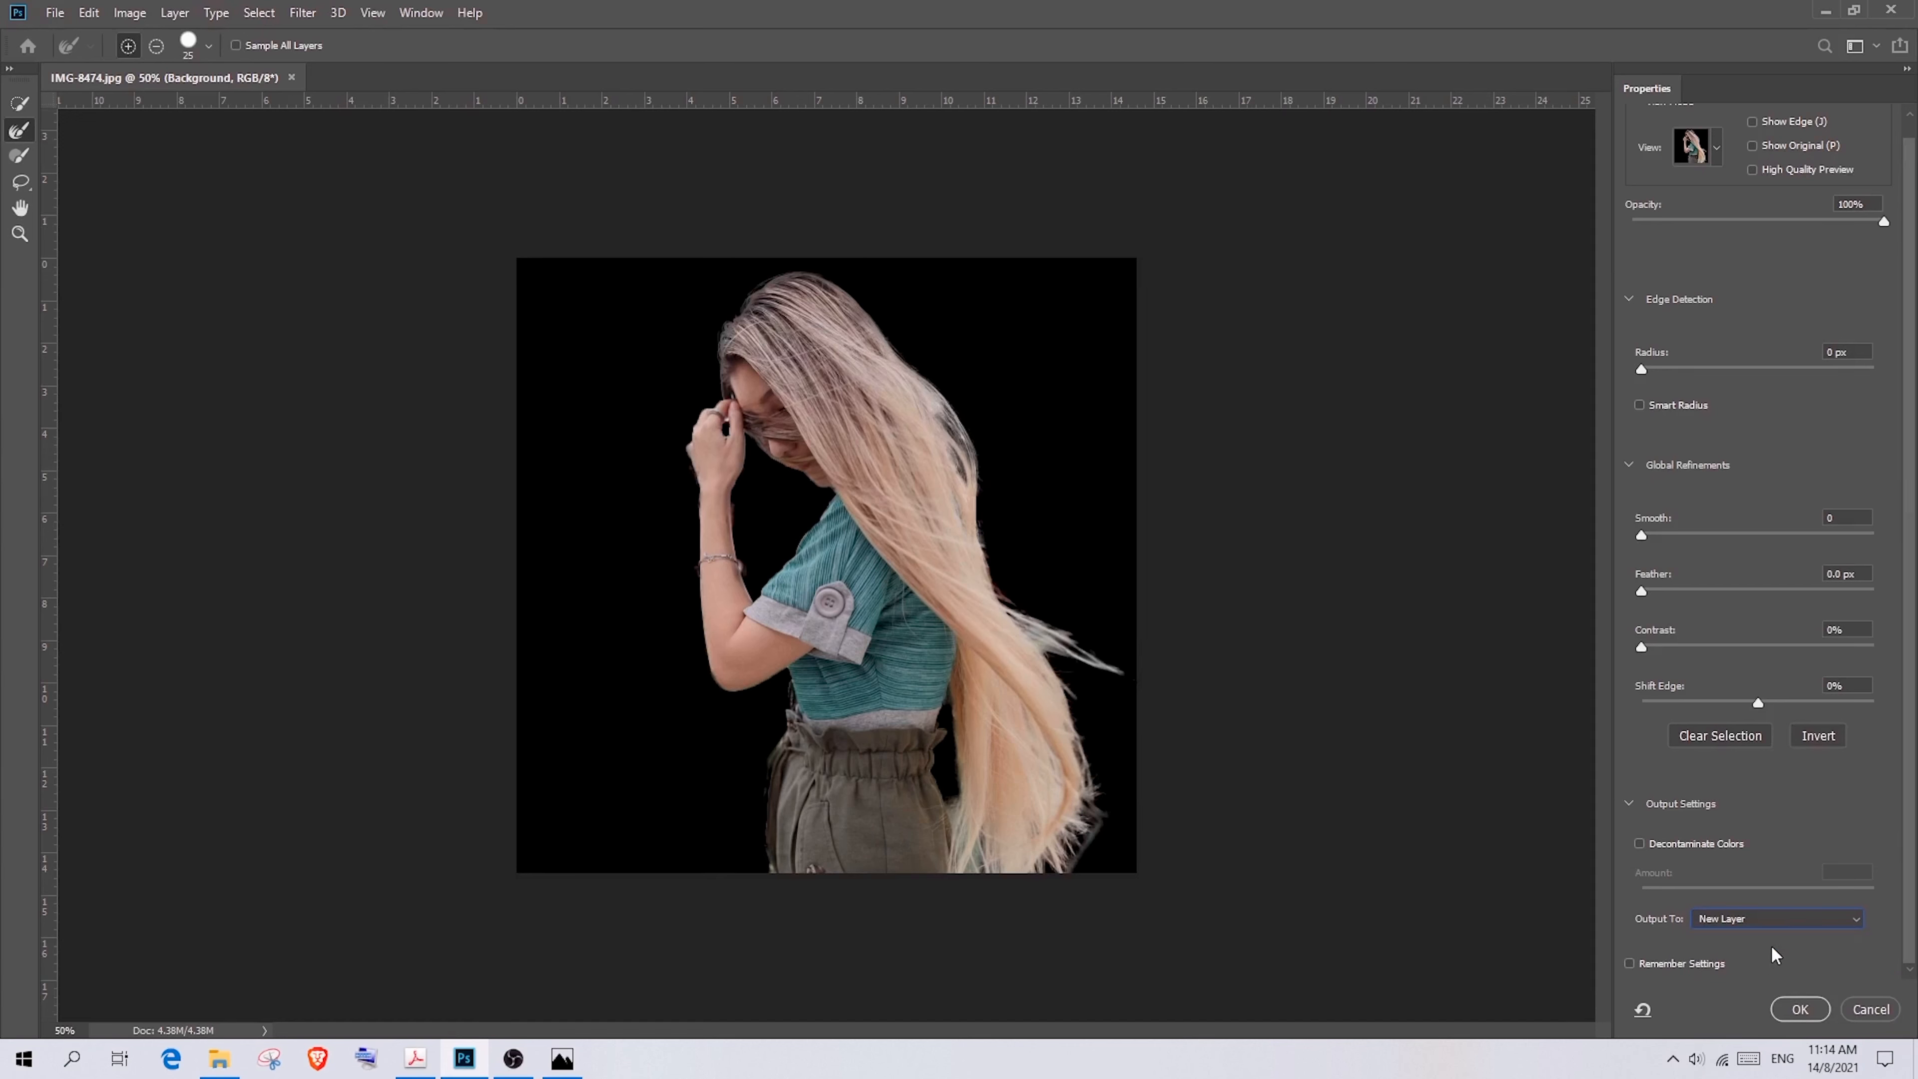
click(1800, 1009)
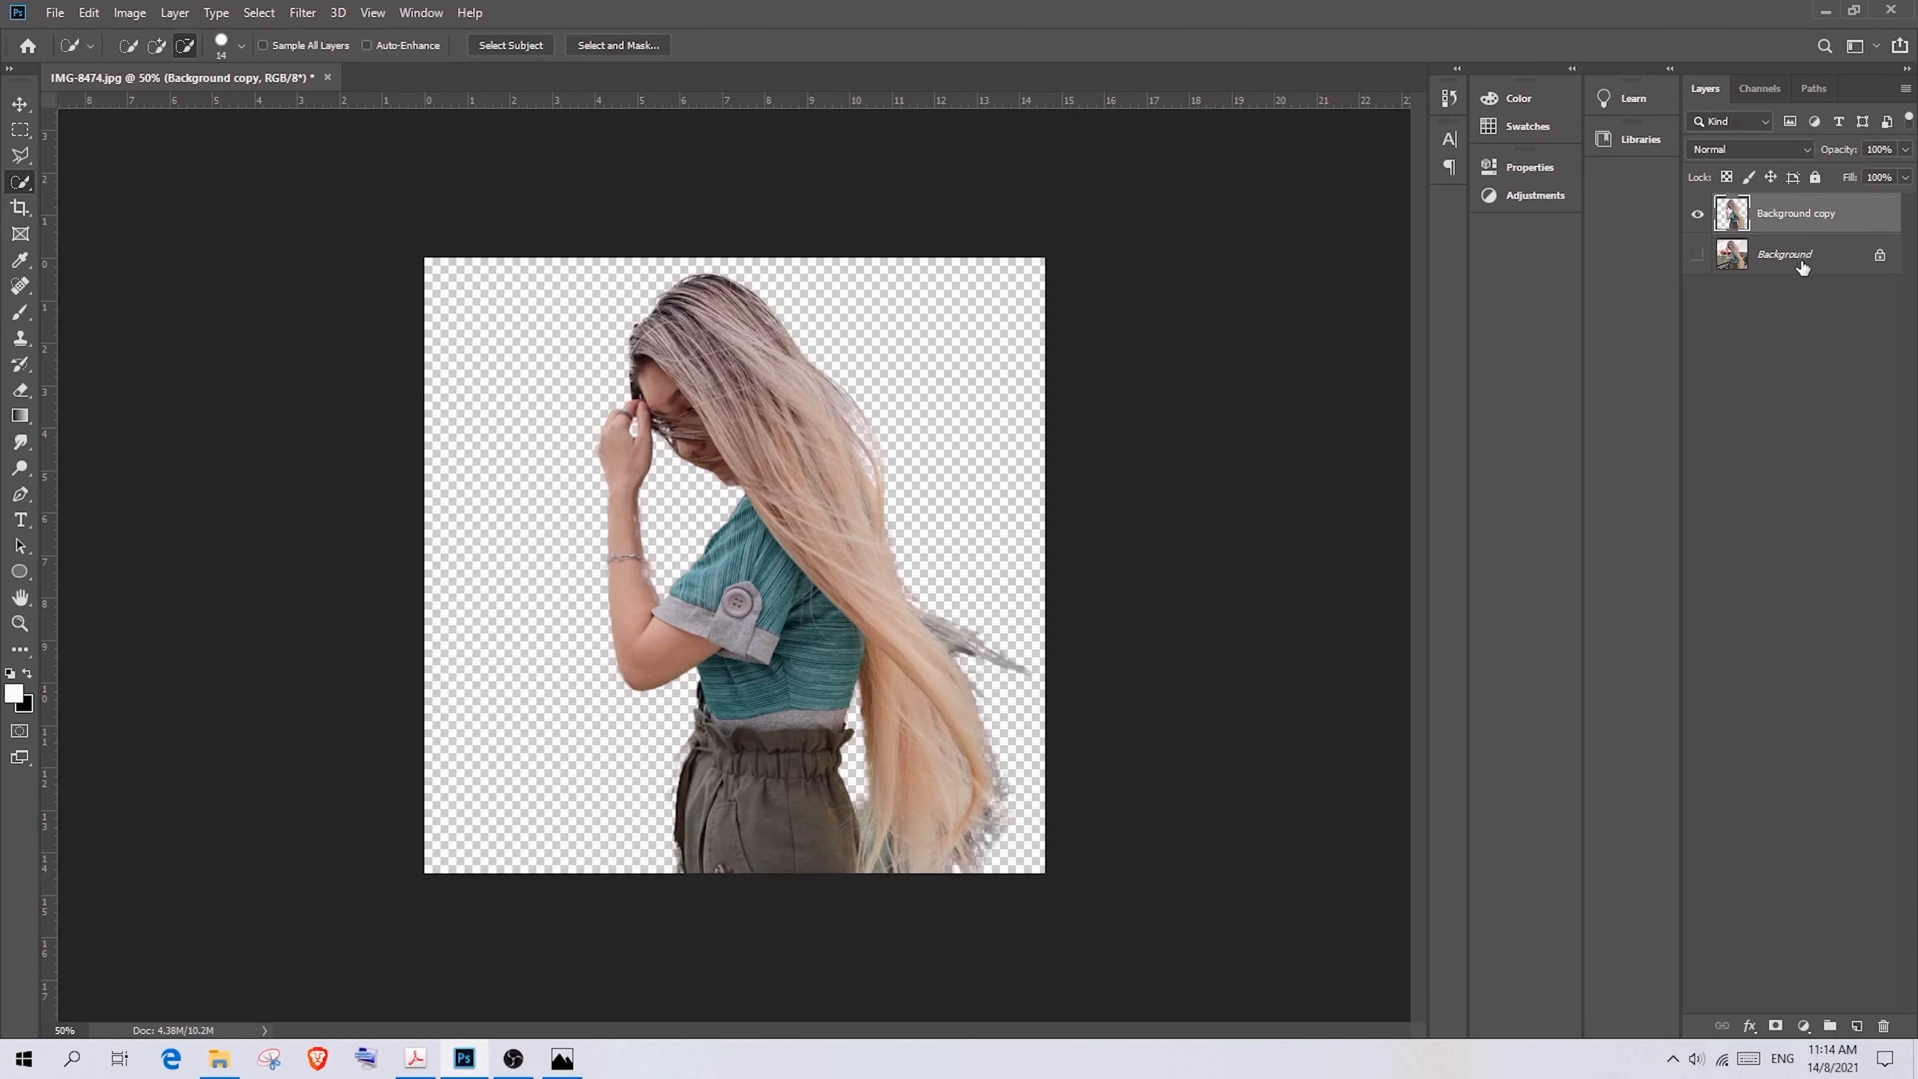
Check the cutout and original layers by toggling their visibility, and delete the original Background layer
click(1699, 215)
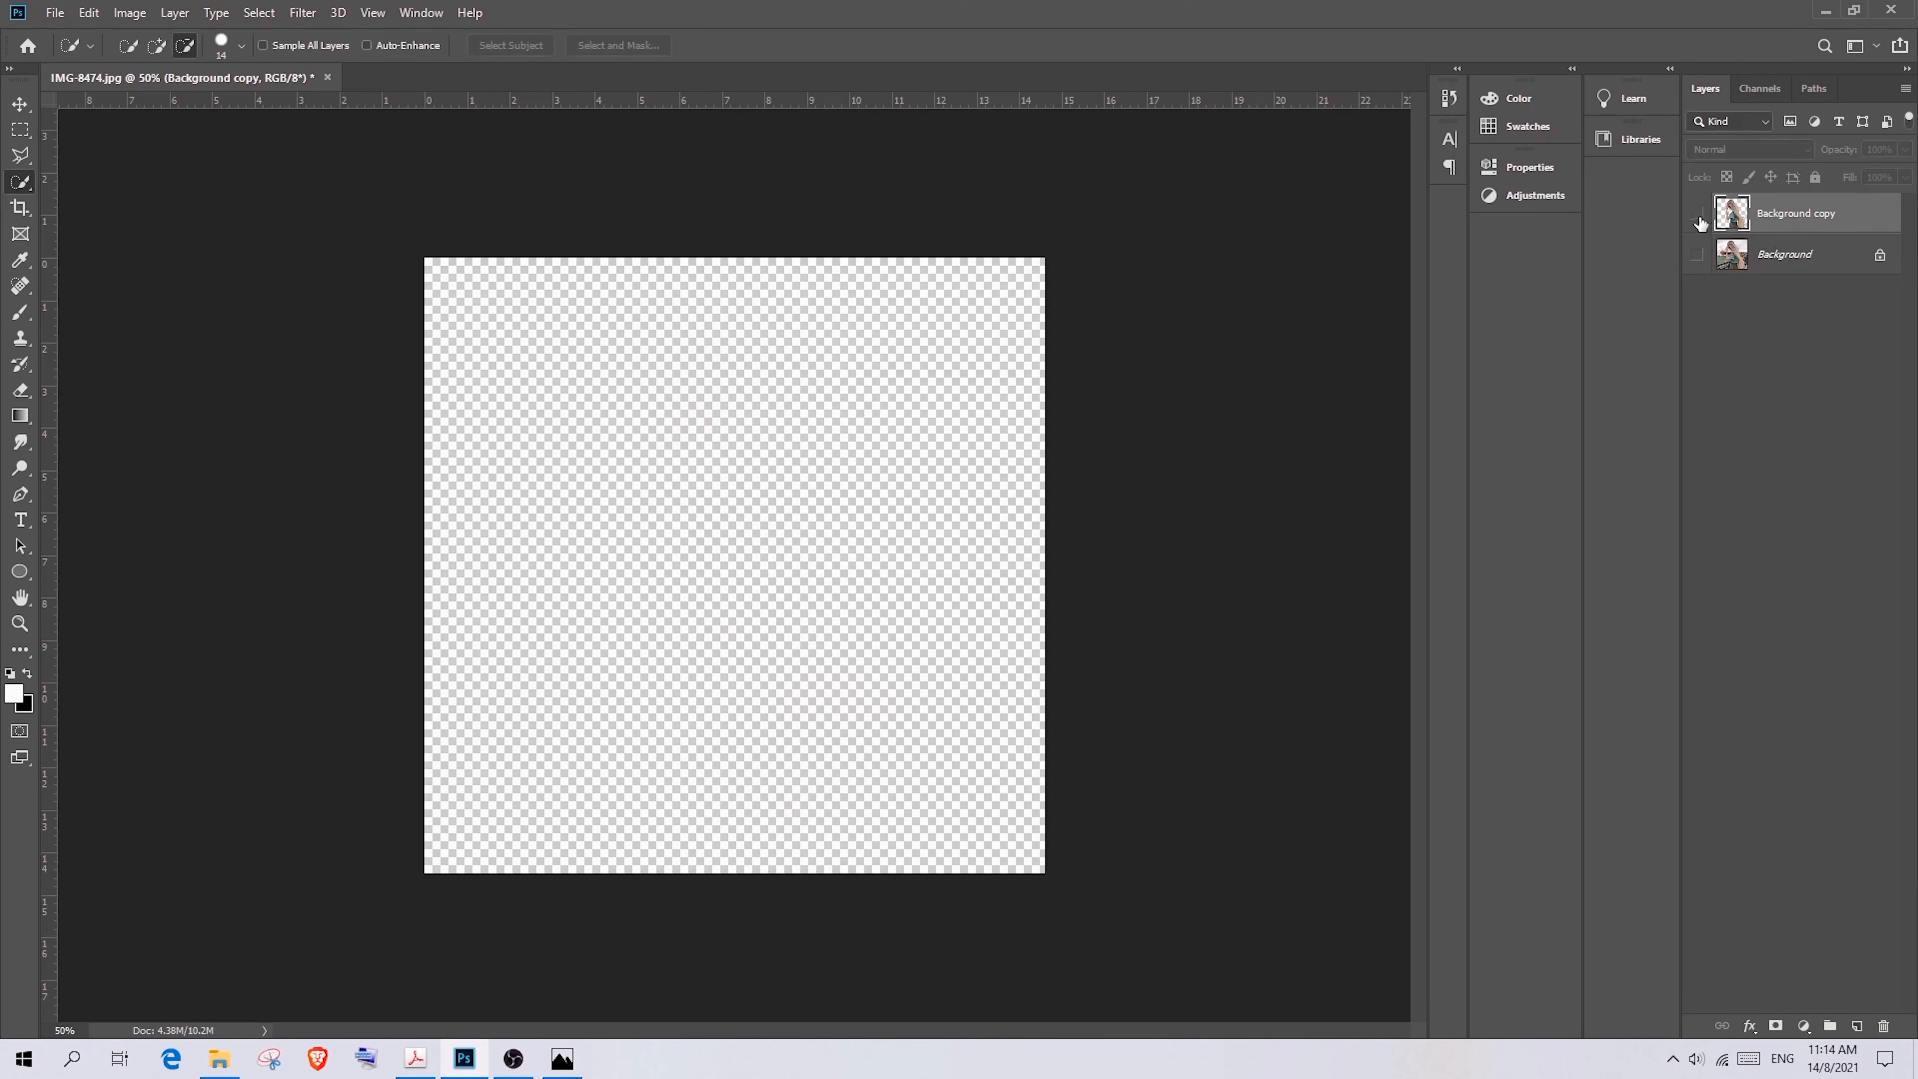
click(1699, 215)
click(1760, 256)
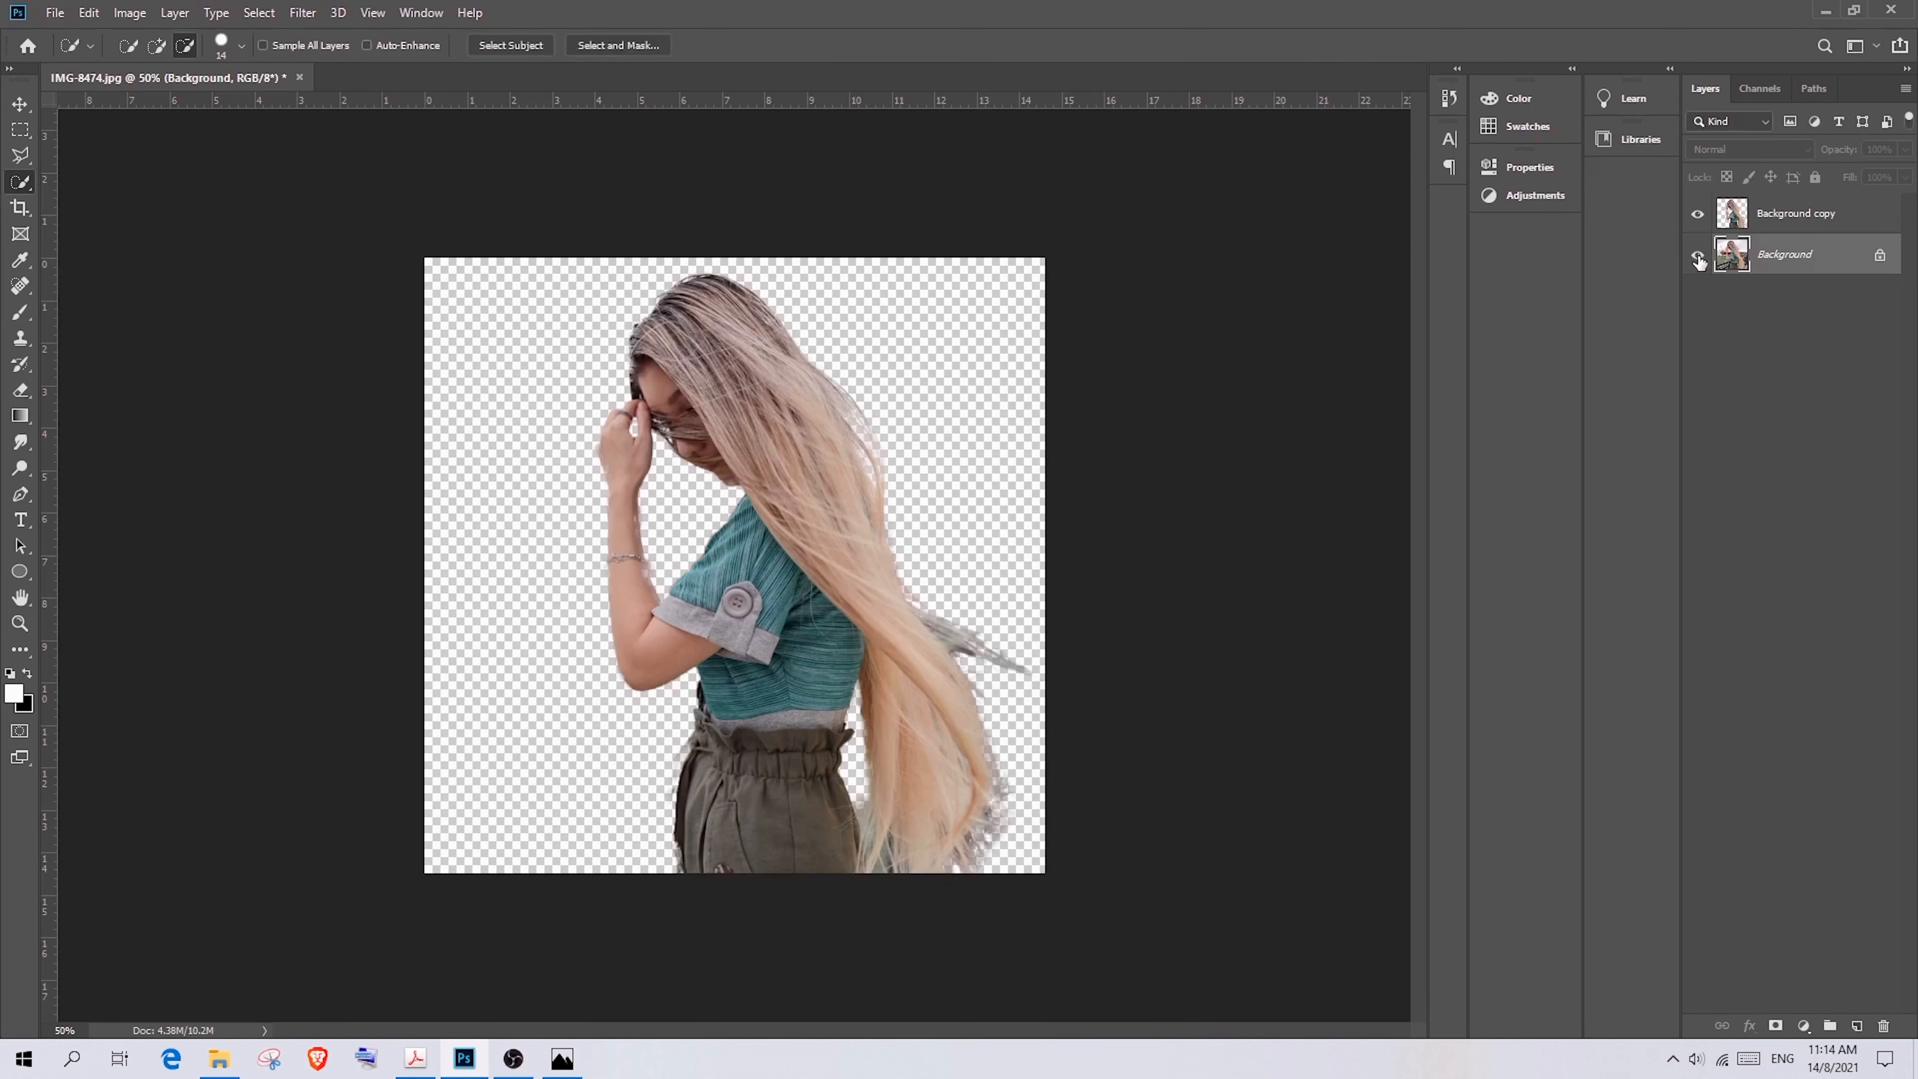
click(1698, 256)
click(1698, 256)
key(Delete)
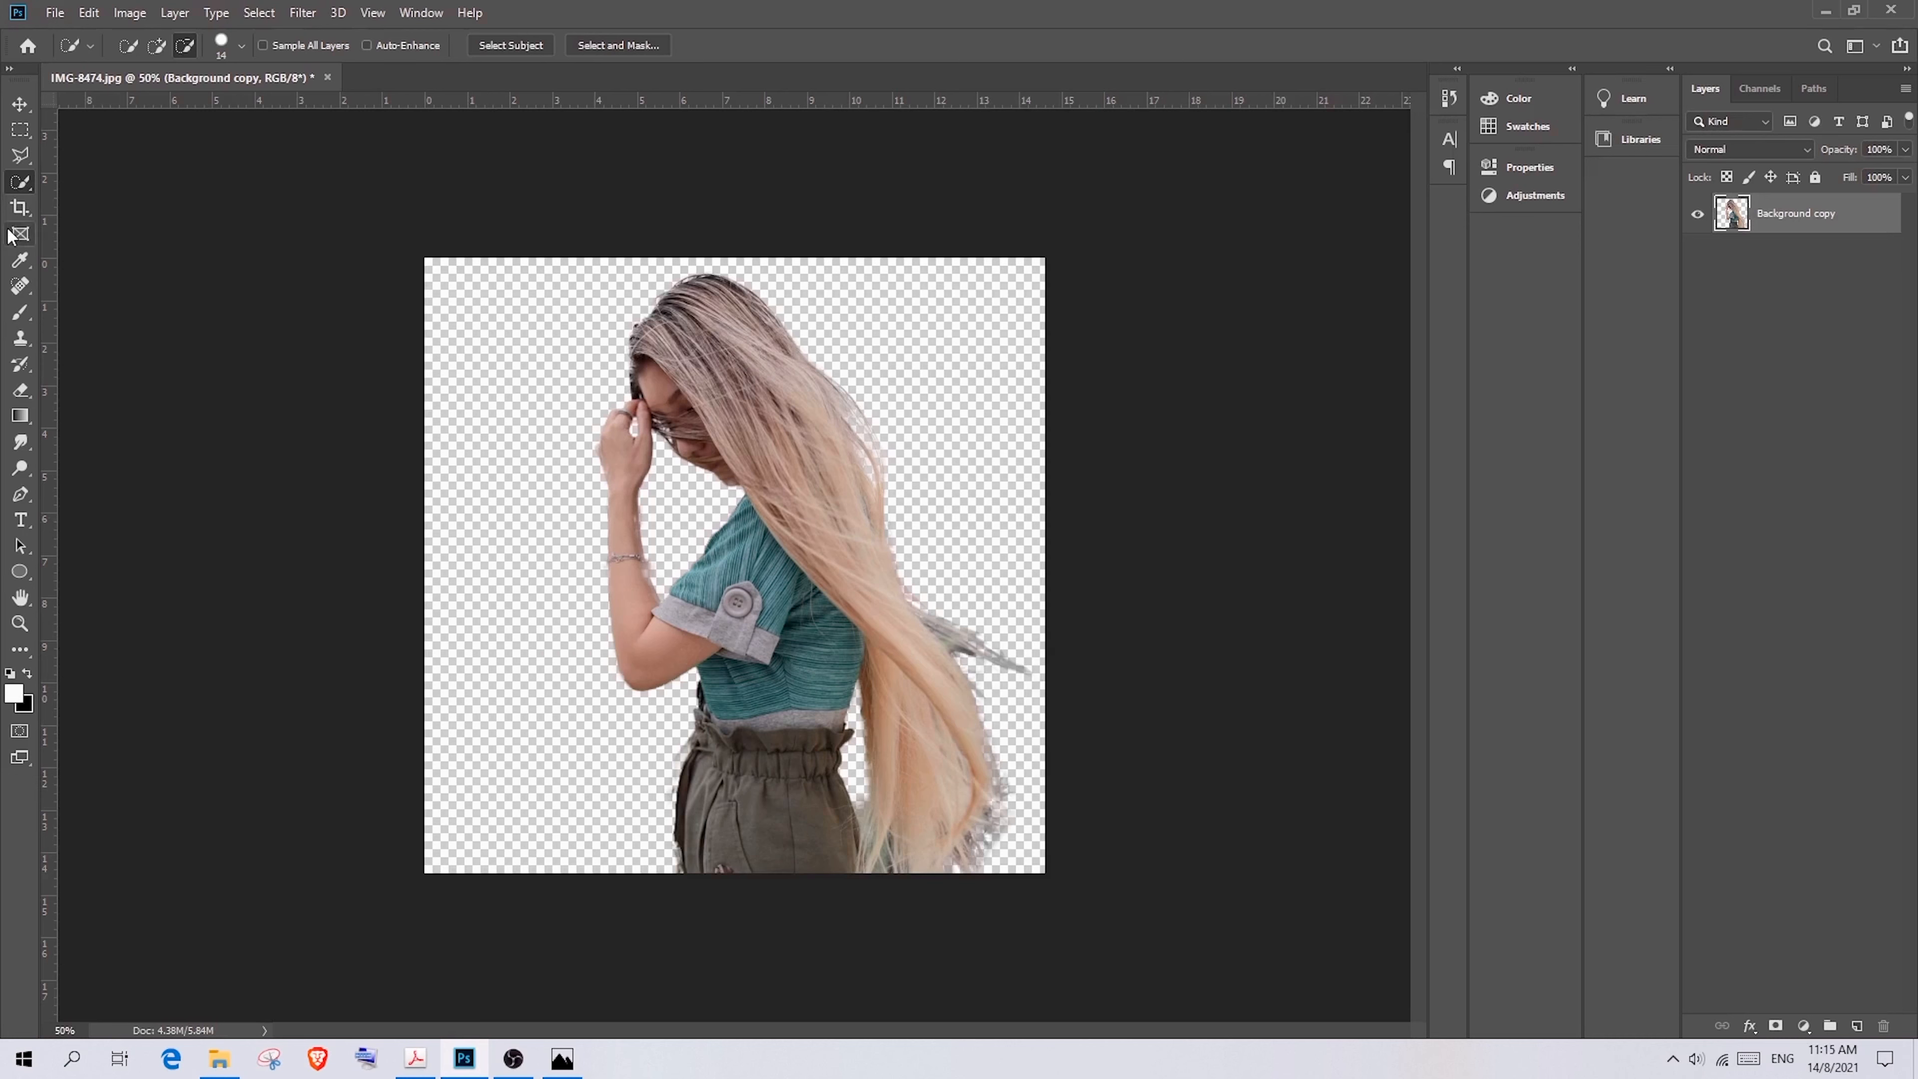
Crop the canvas wider behind the woman and slightly taller above her head, to a width of about 20.8 cm
click(21, 218)
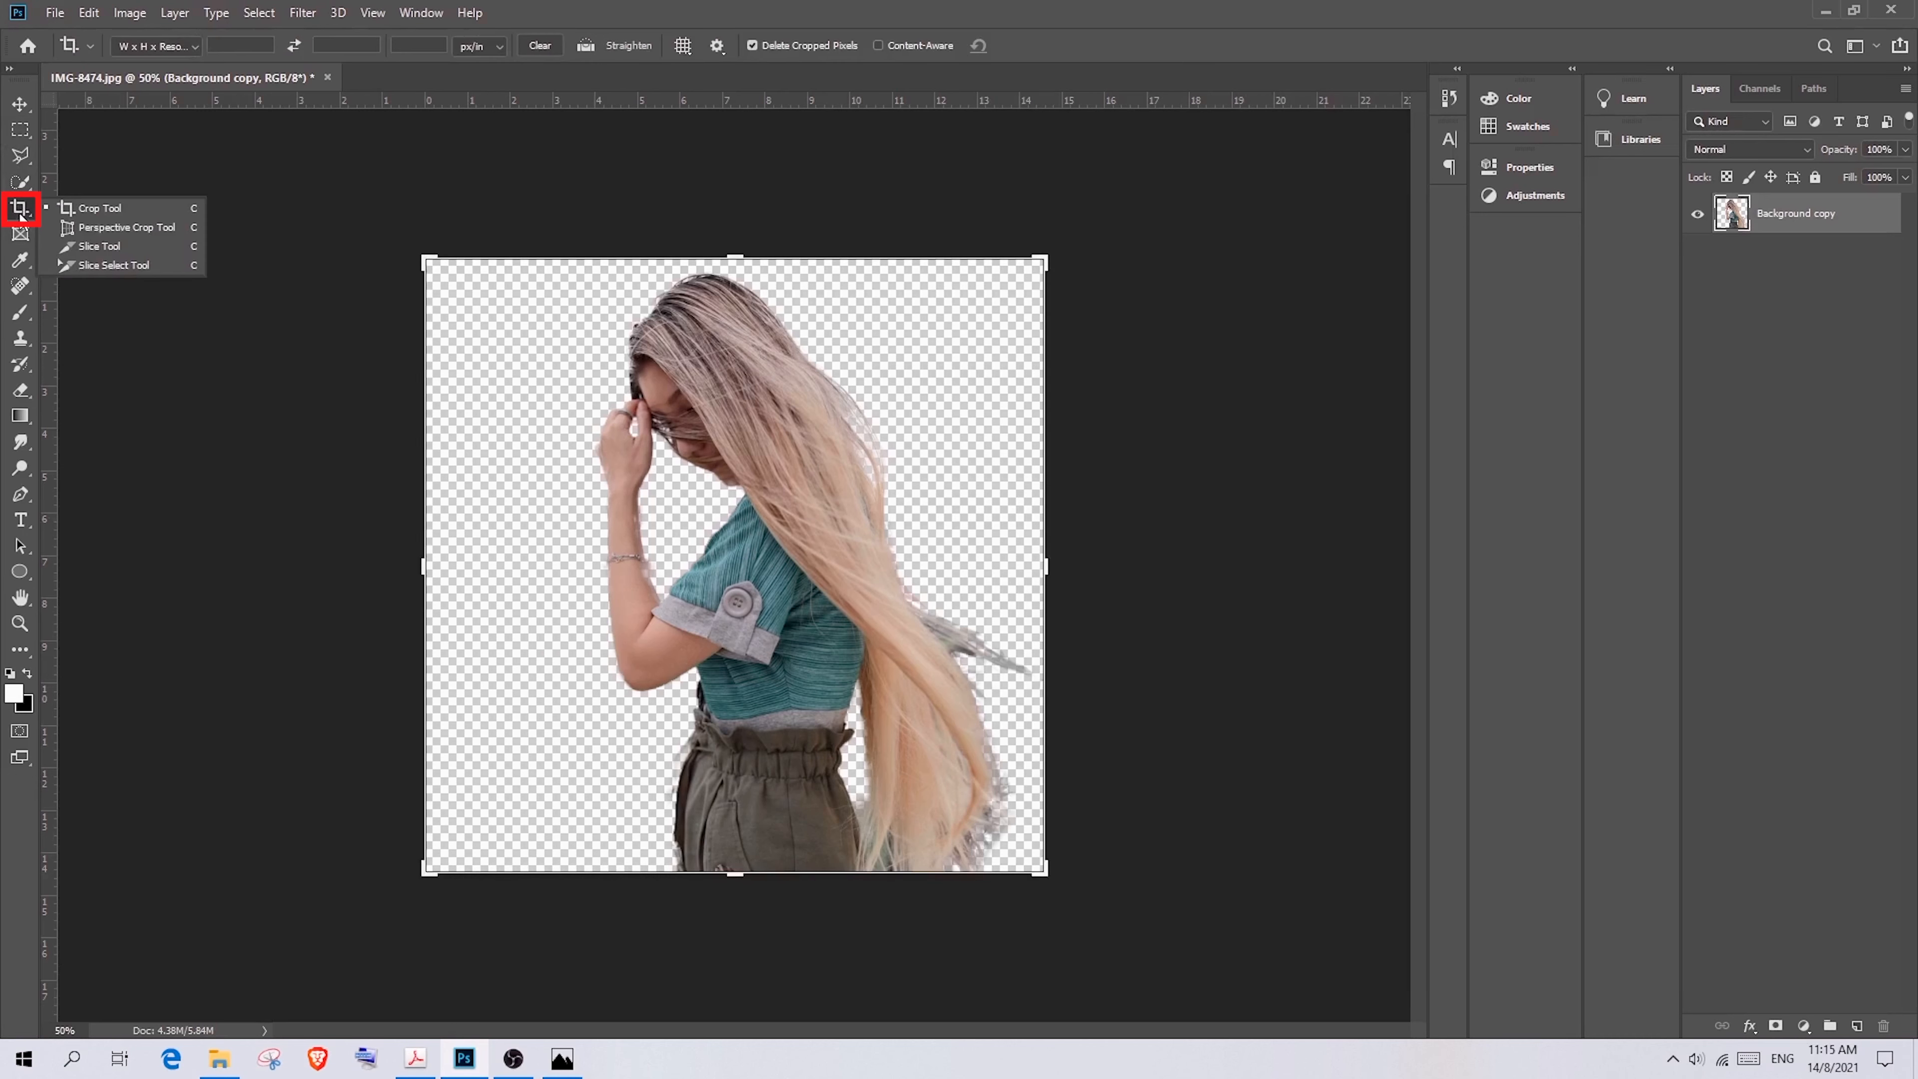
click(87, 205)
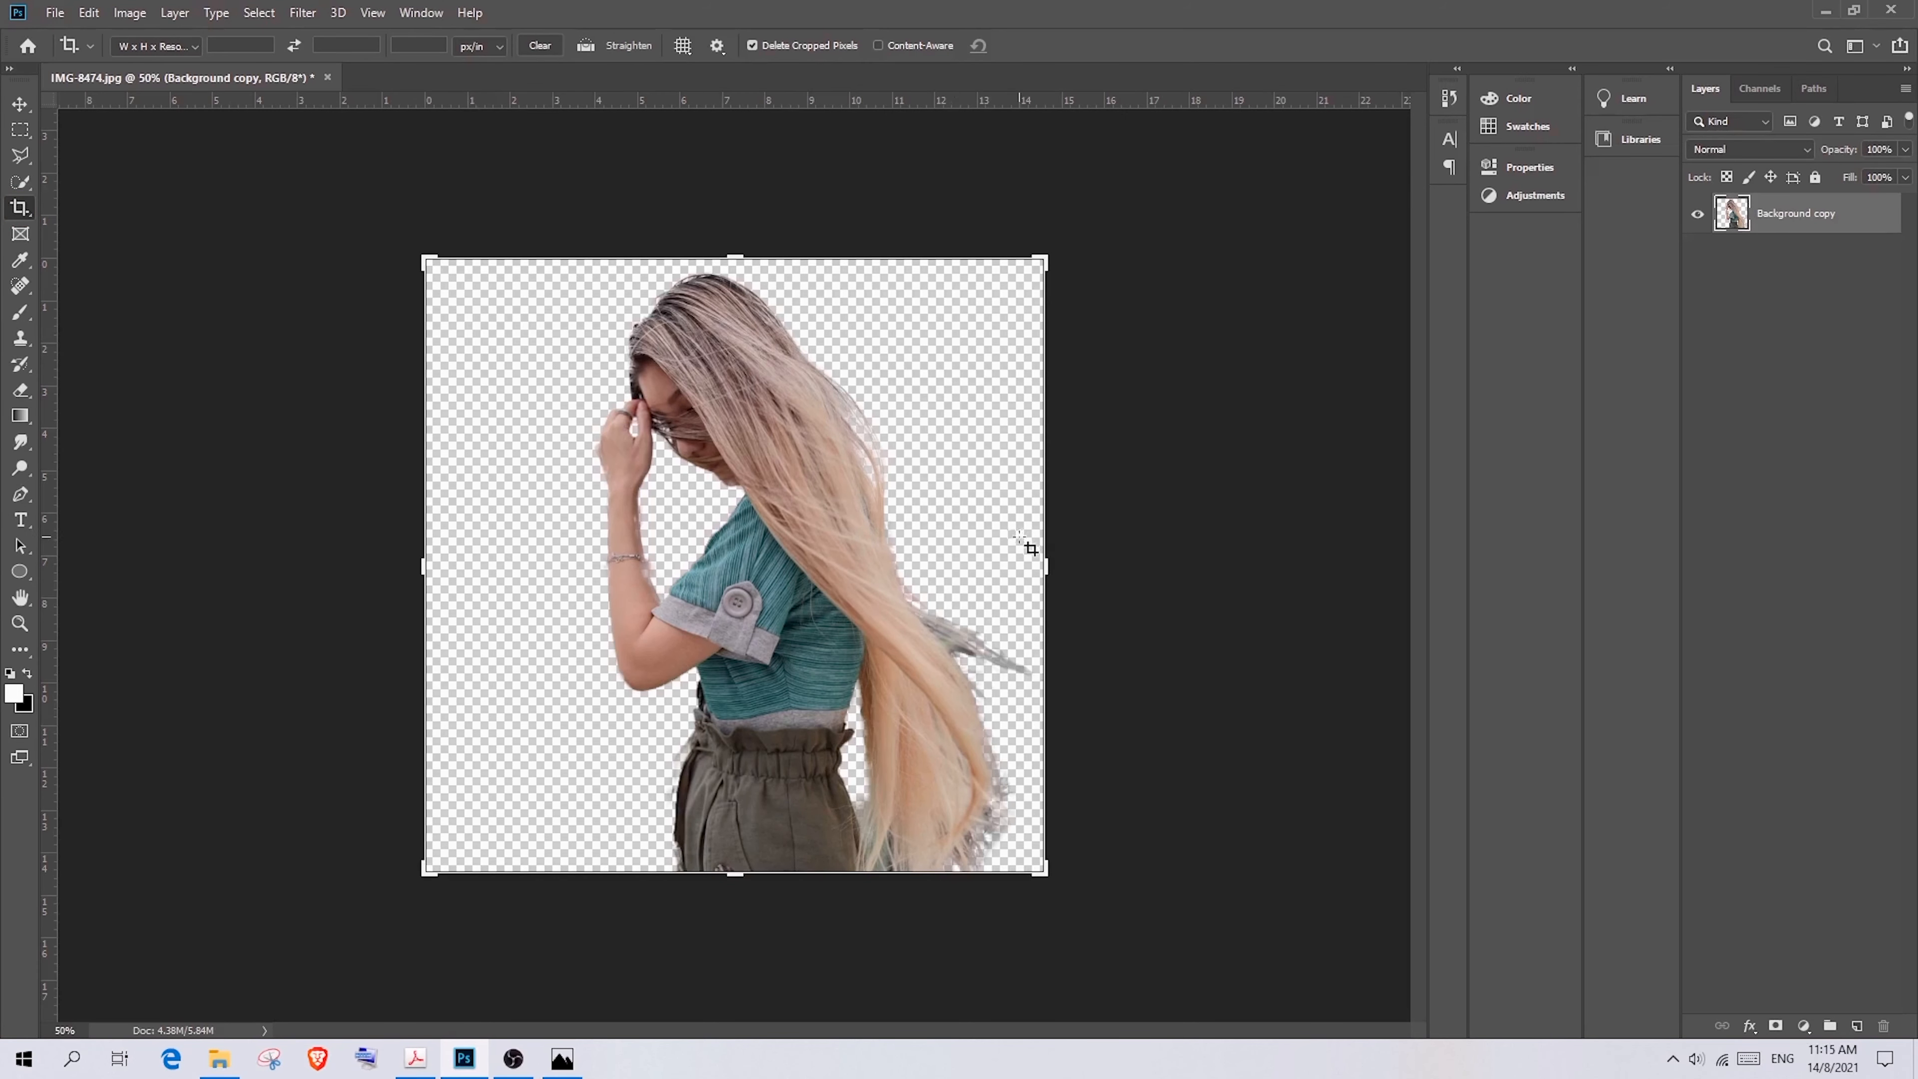
drag(1046, 566, 1177, 580)
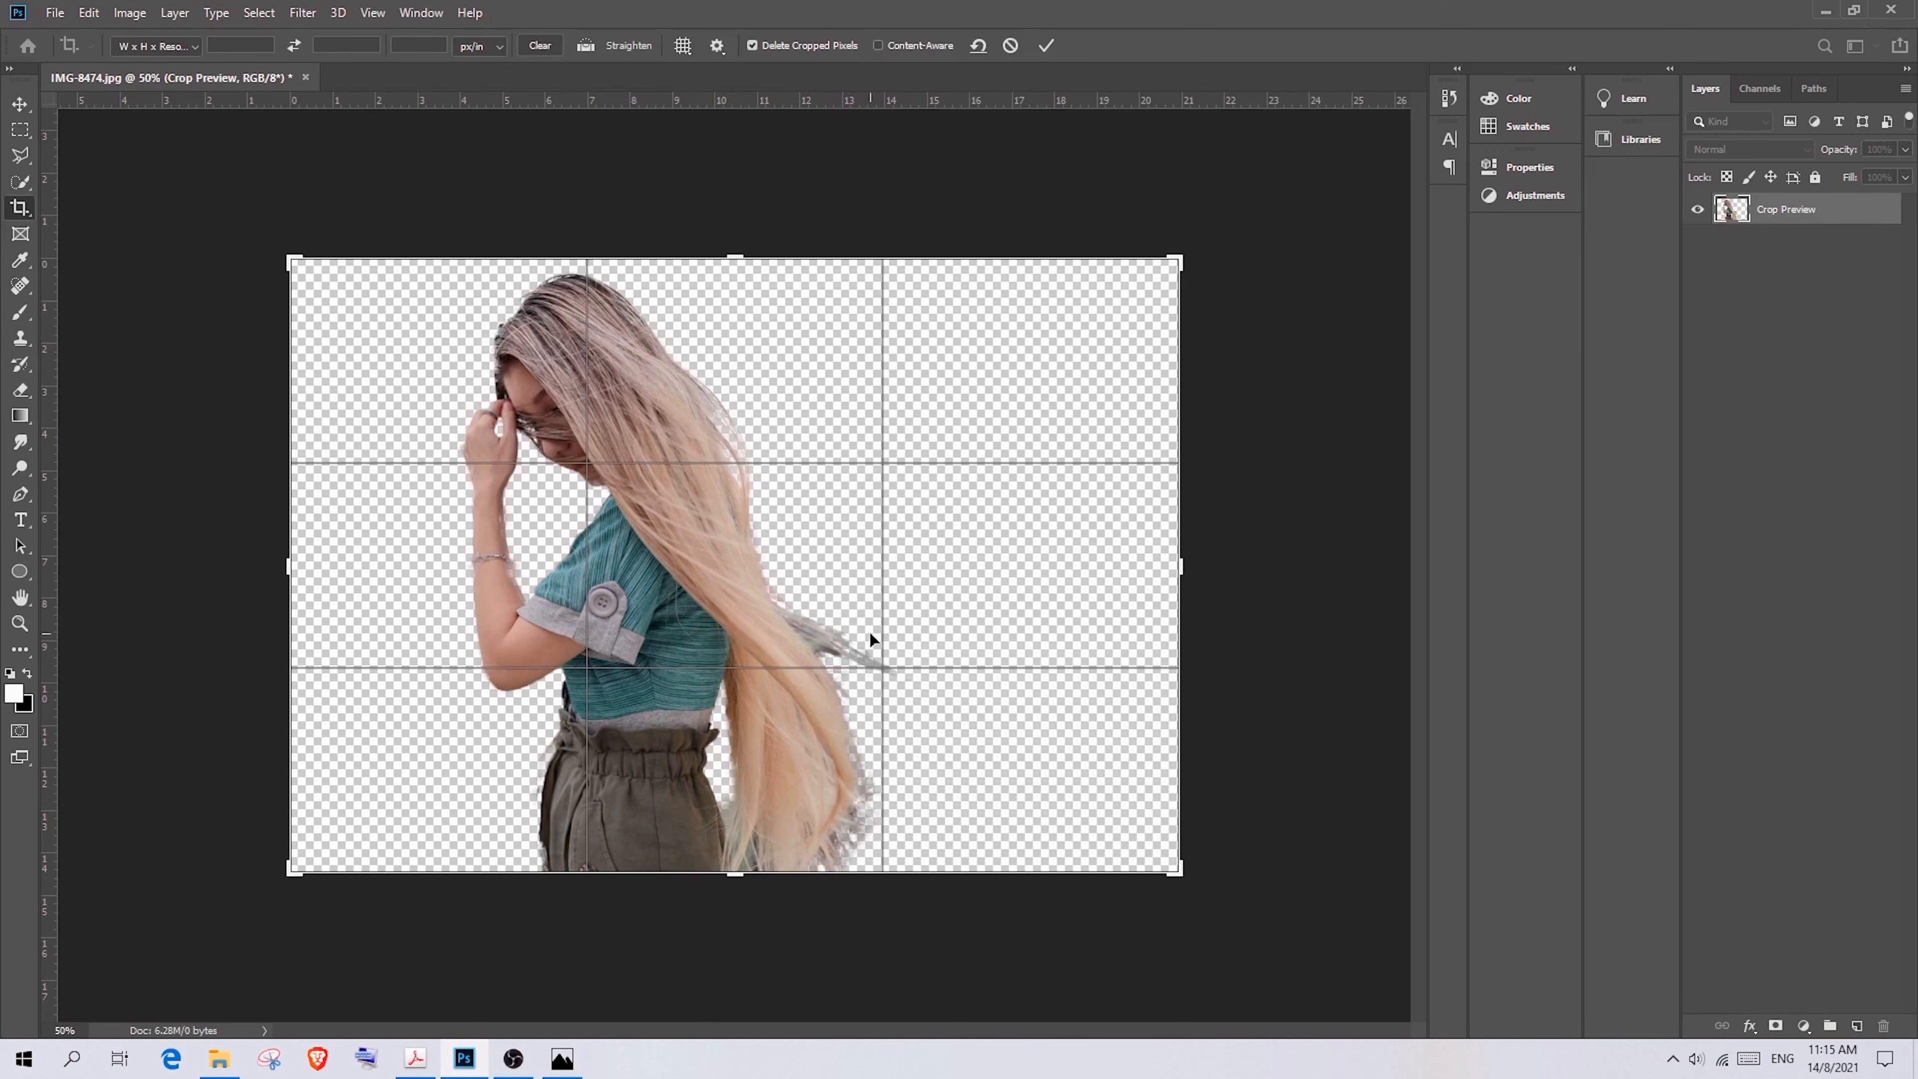
drag(1184, 566, 1189, 576)
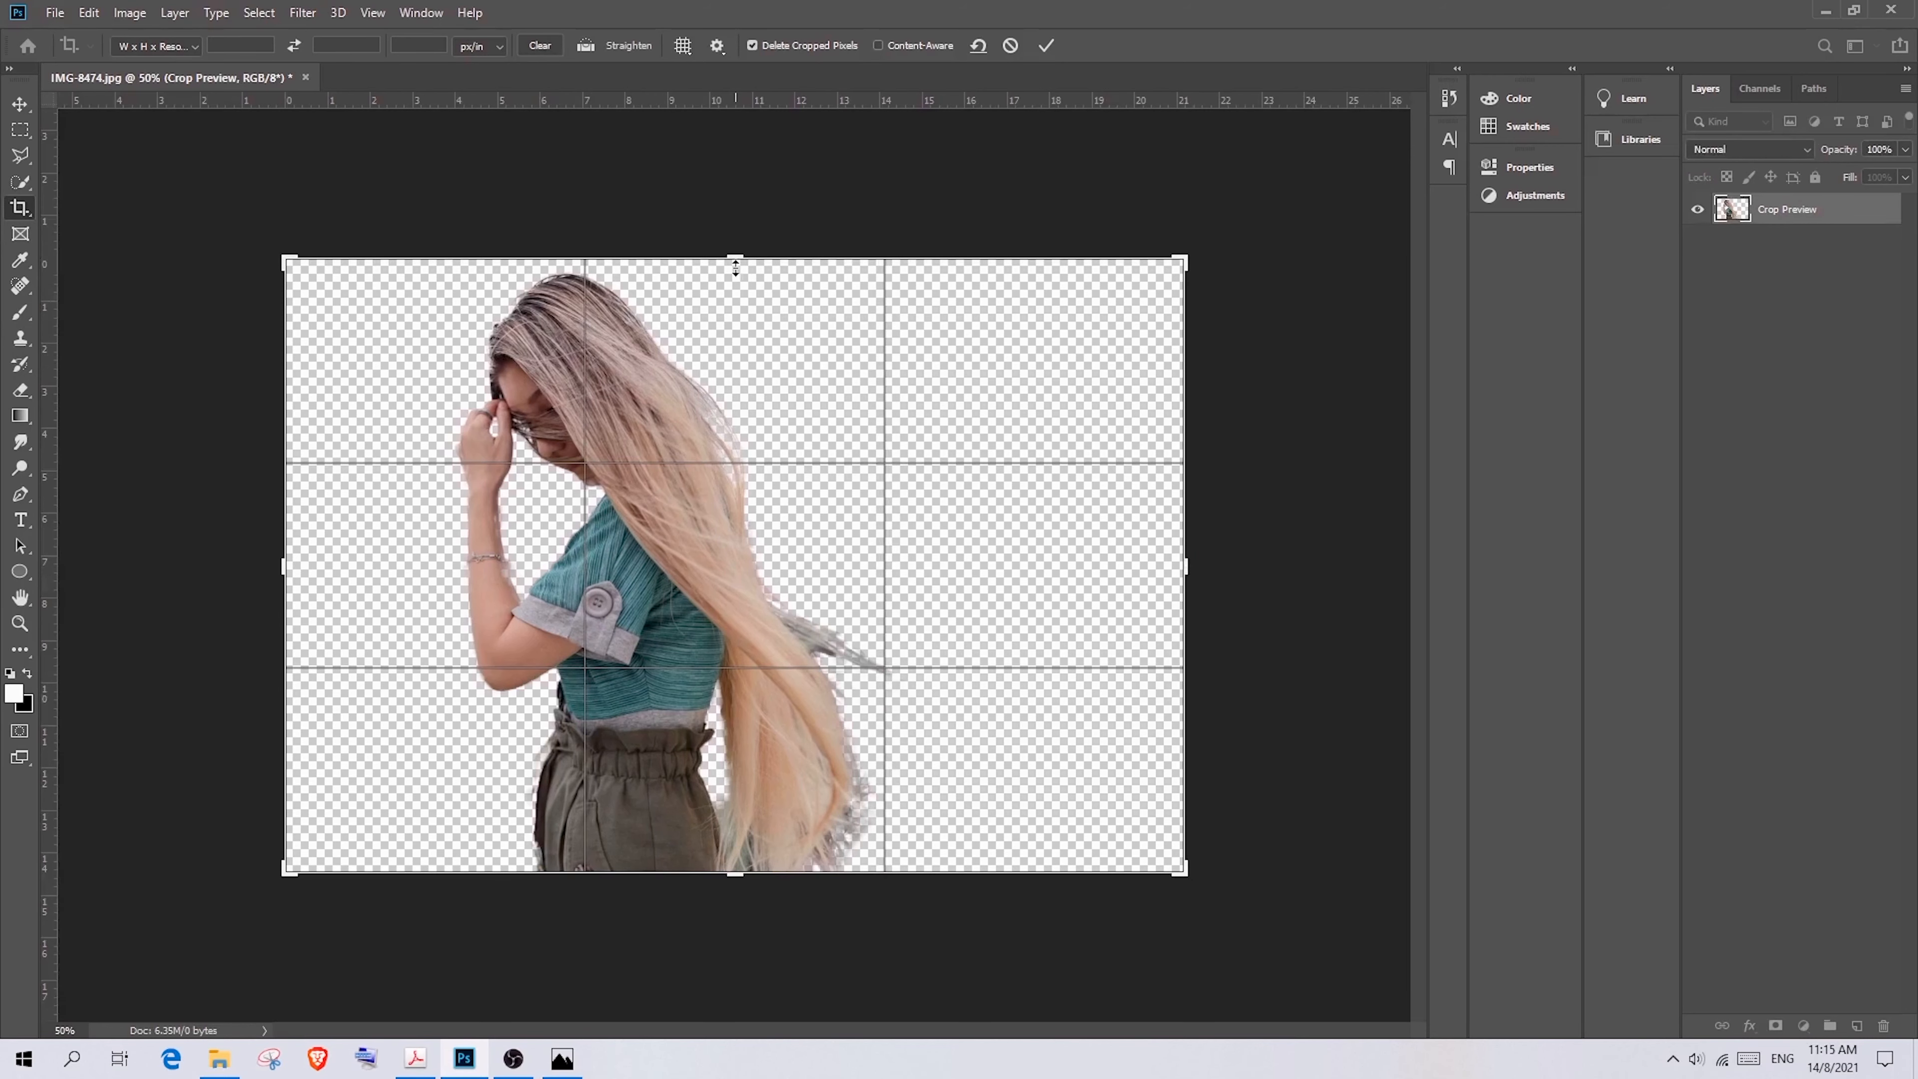
drag(735, 266, 735, 246)
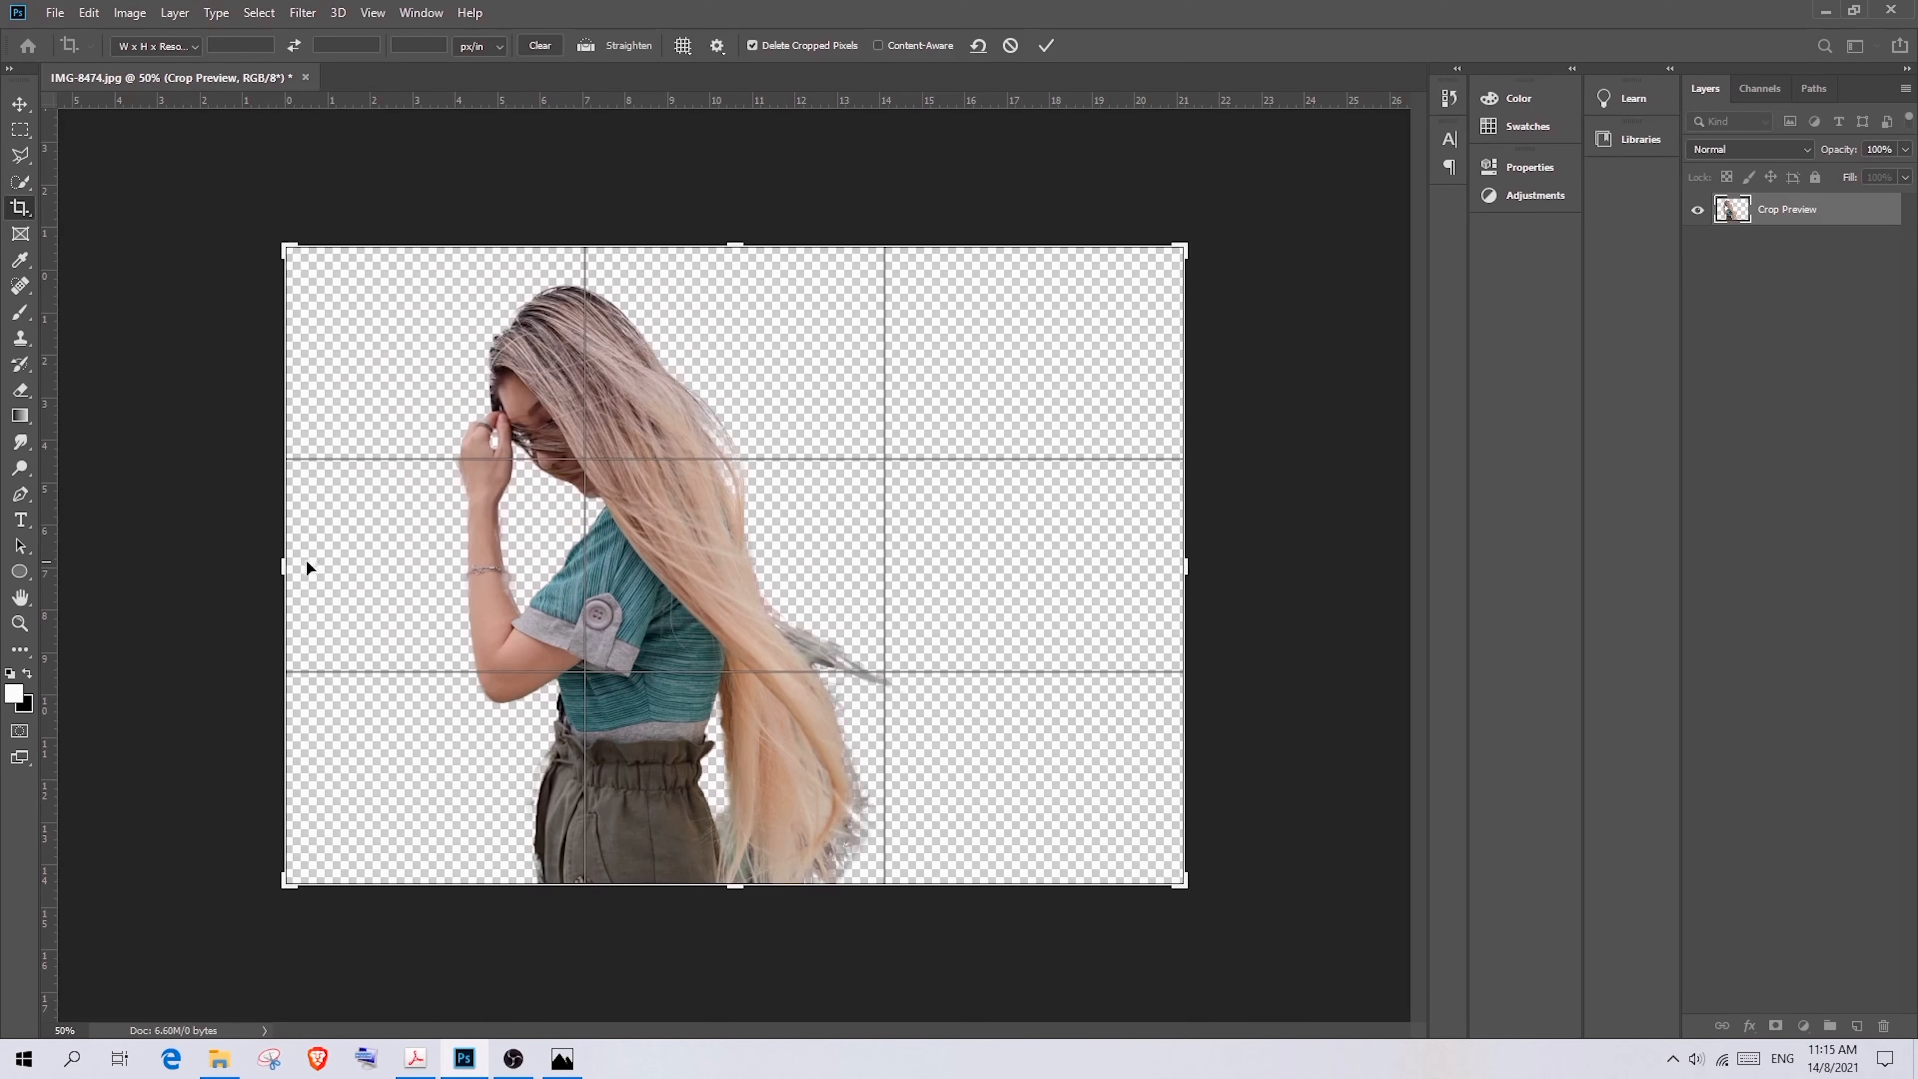
drag(282, 564, 300, 573)
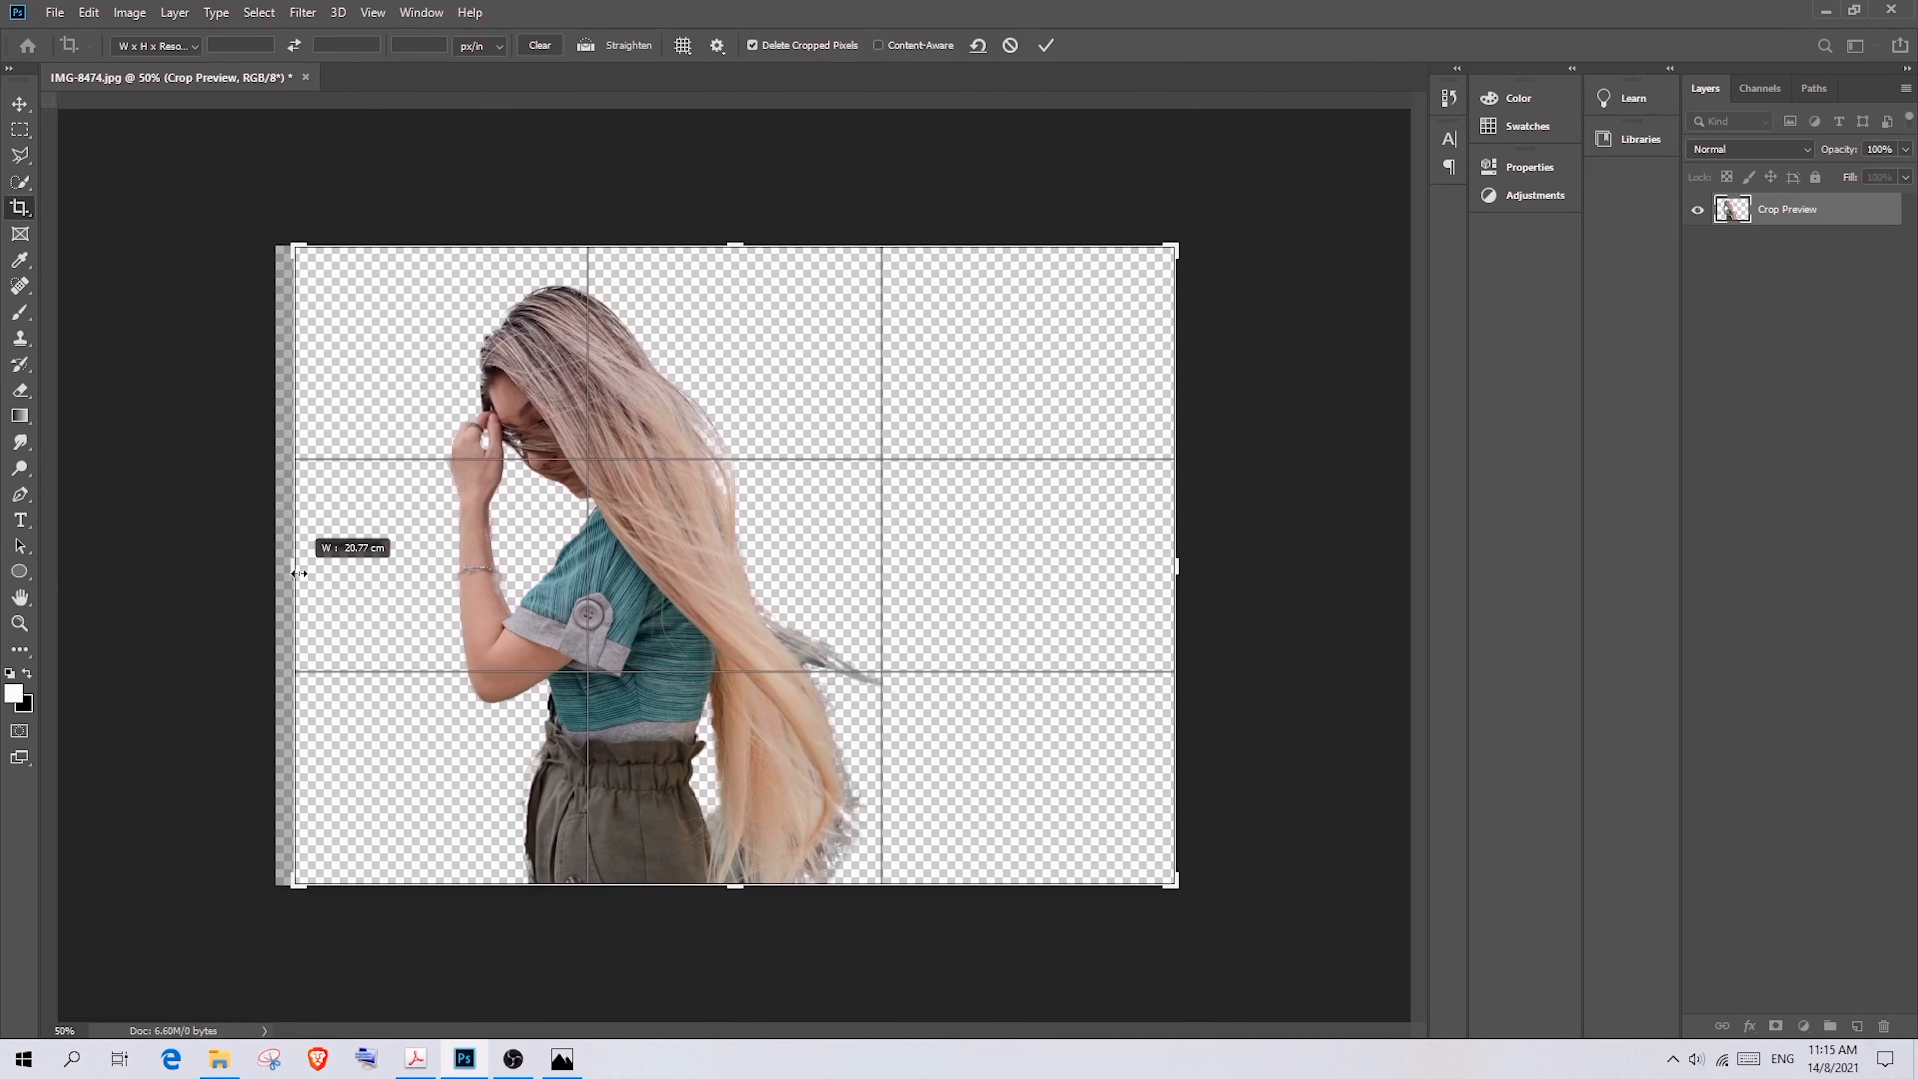
key(ctrl+r)
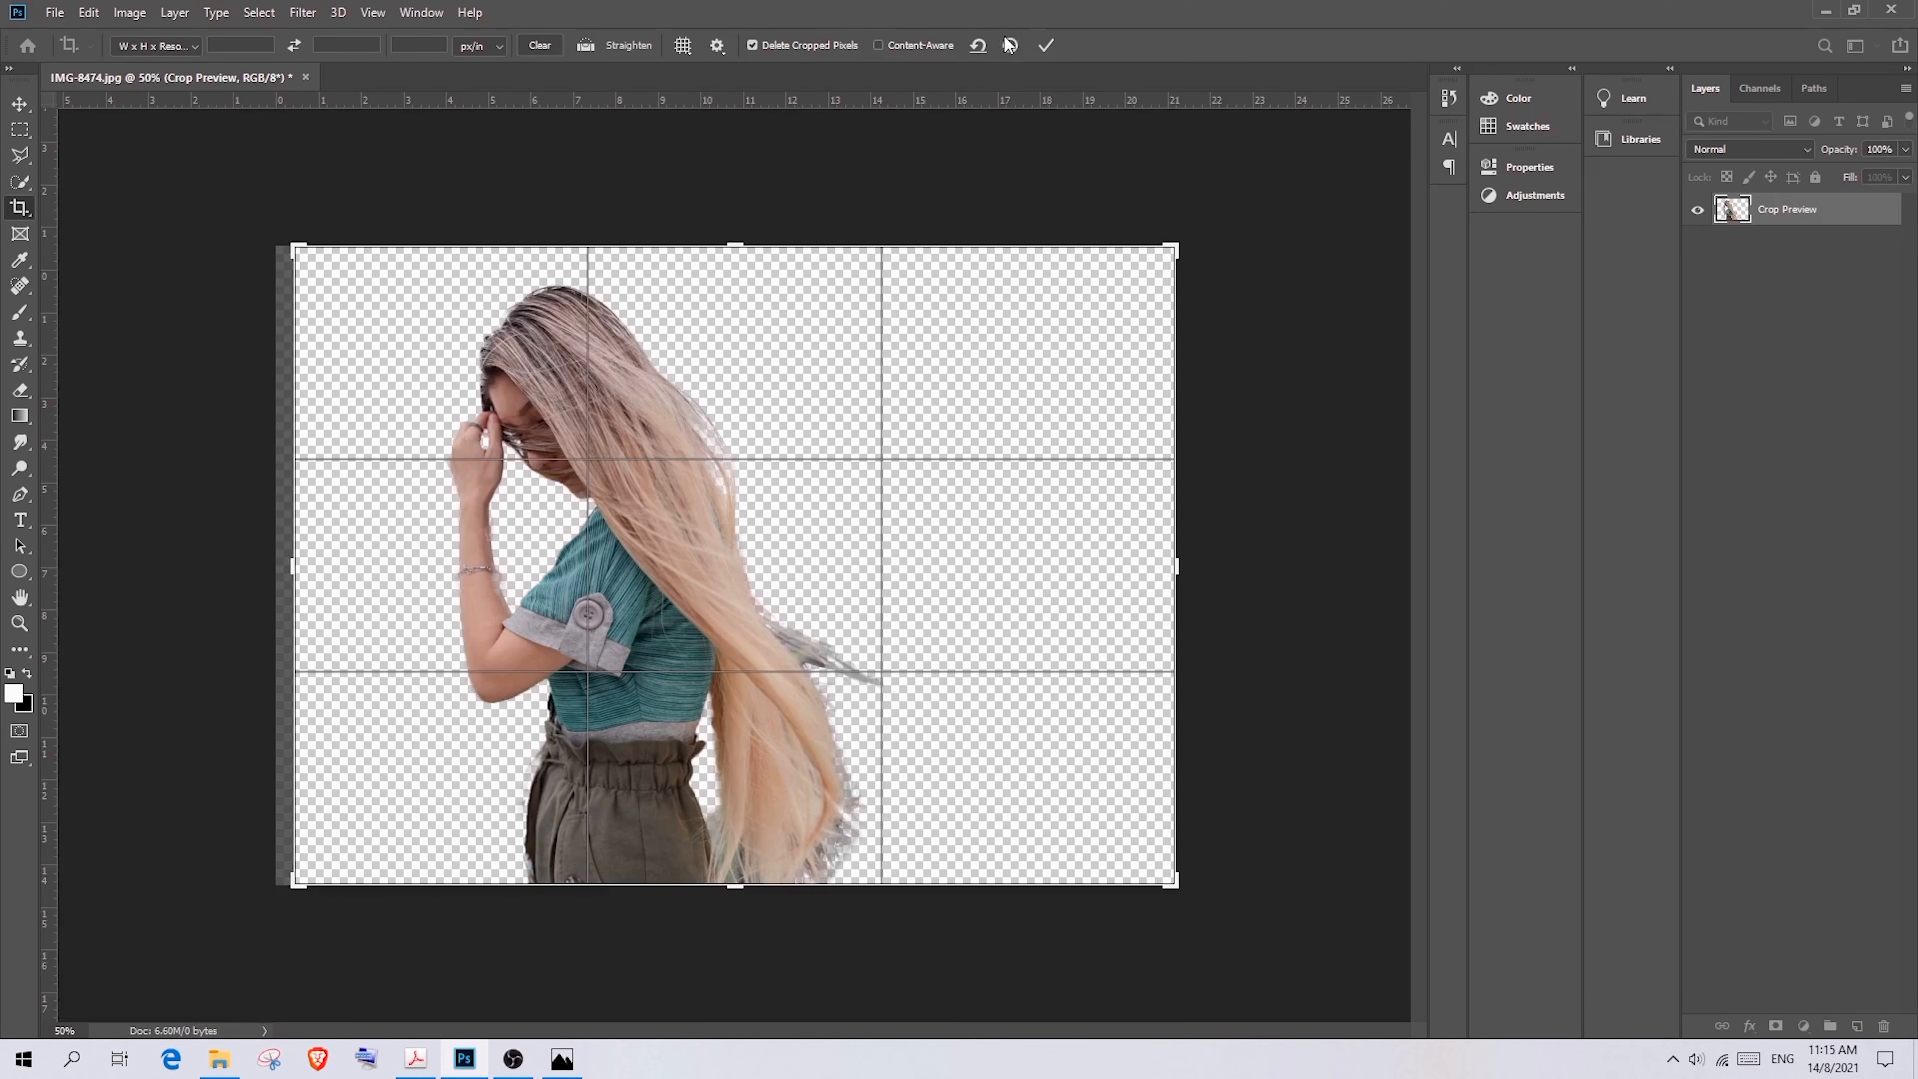
click(1046, 45)
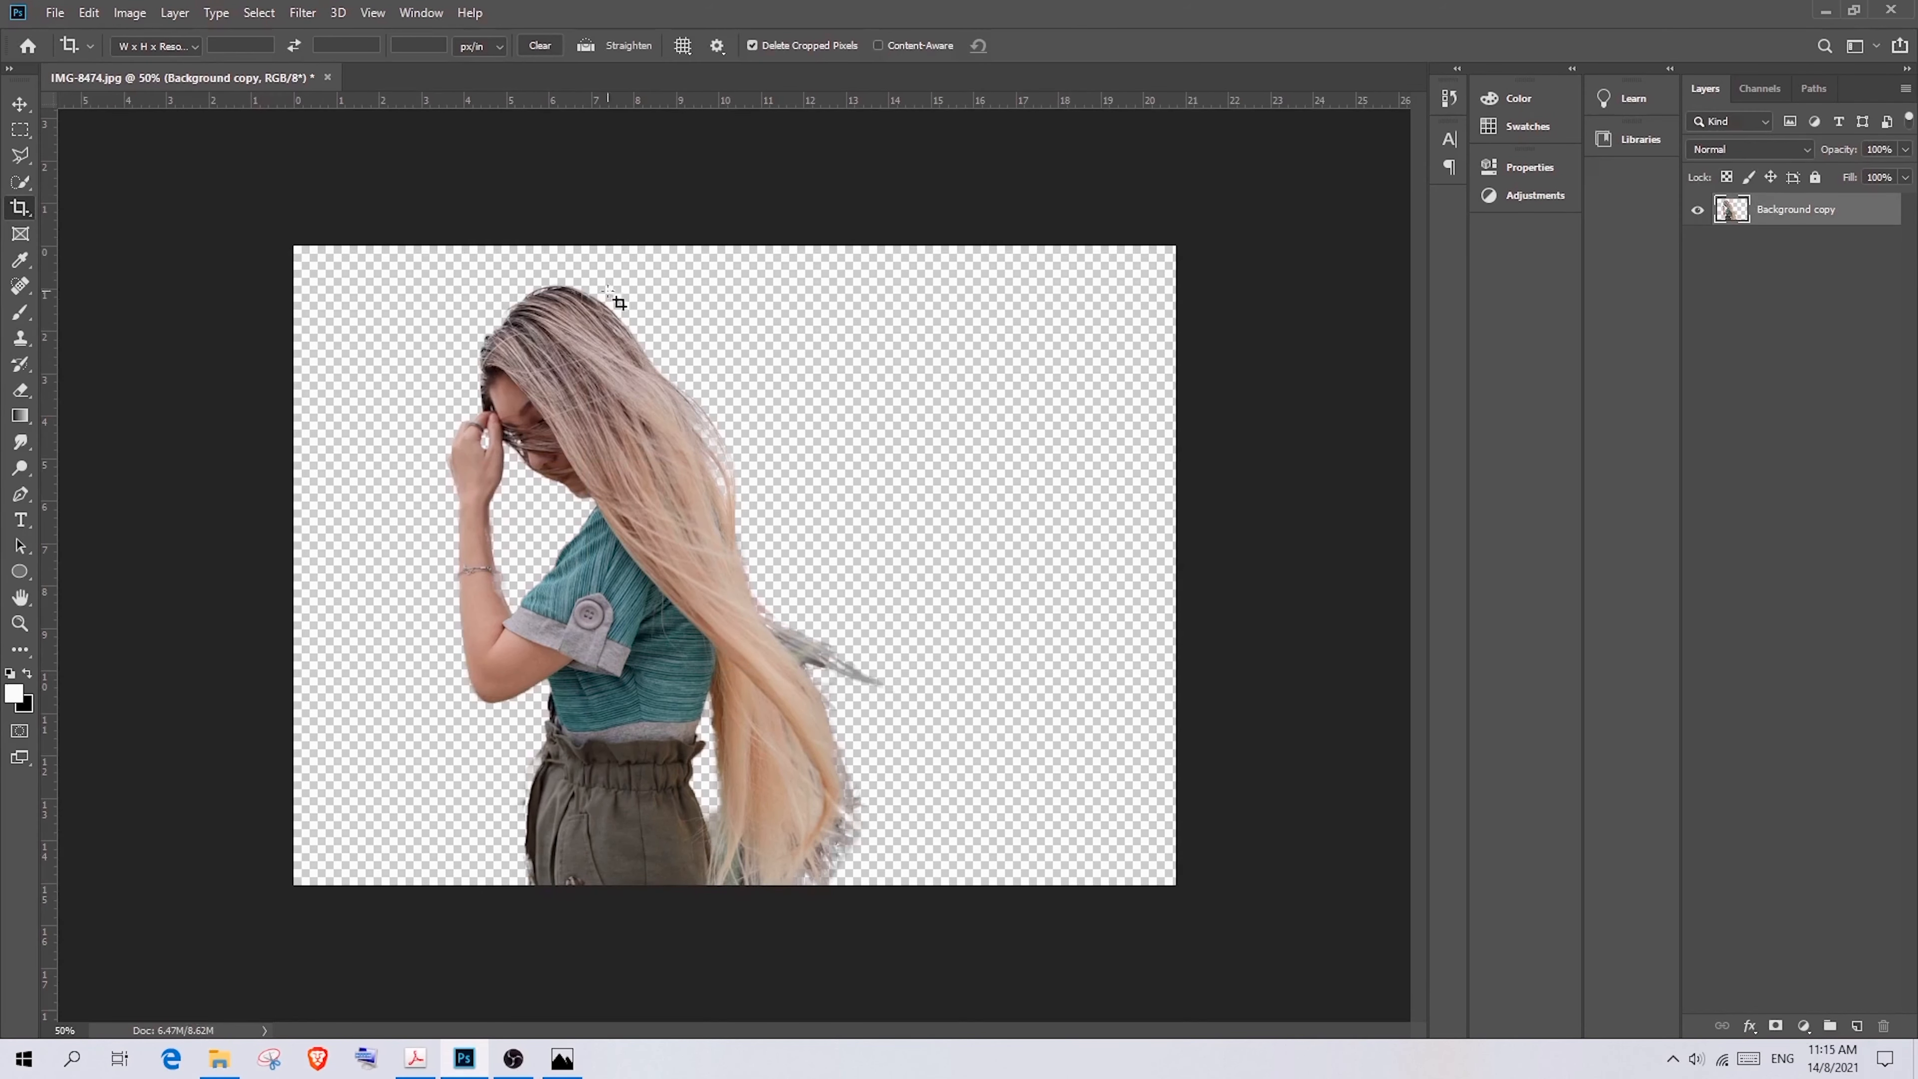
Add a Gradient Fill layer above the cutout and choose the black-to-white gradient preset
click(1774, 464)
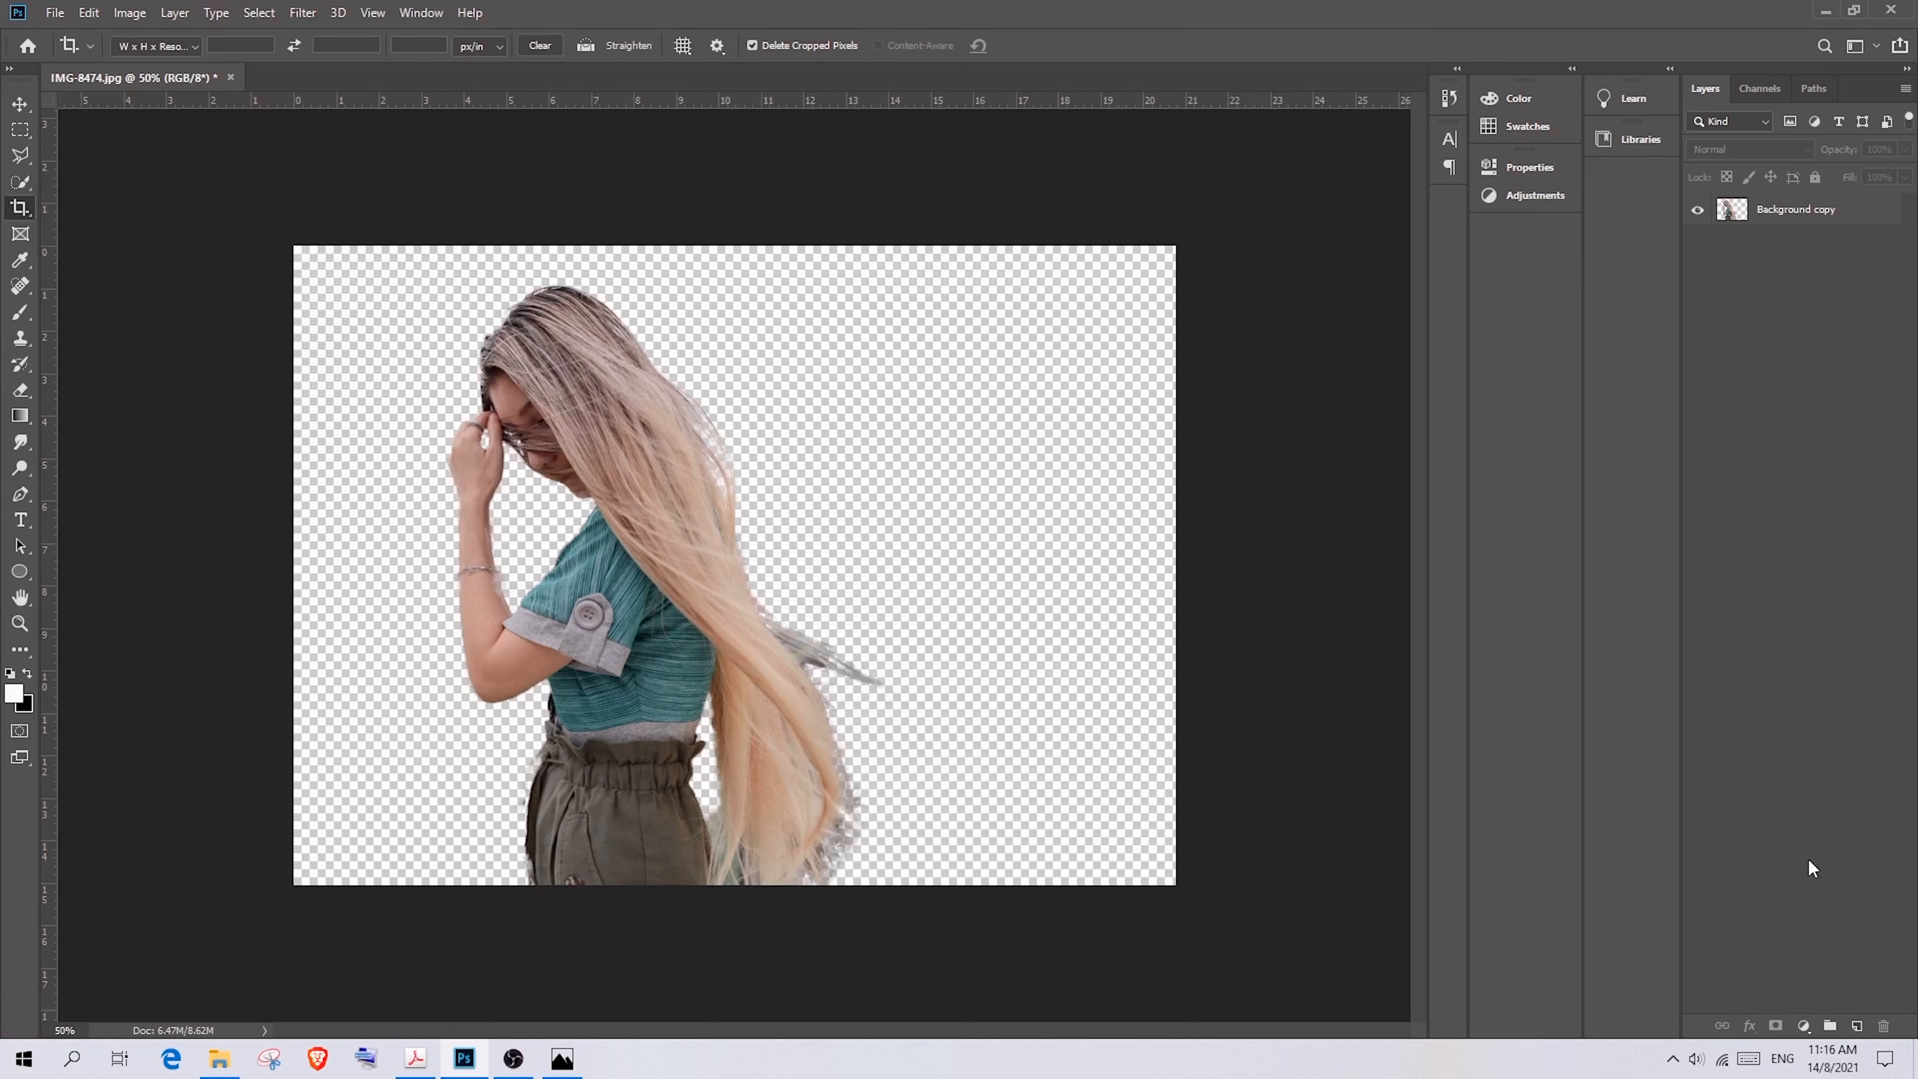
click(1804, 1027)
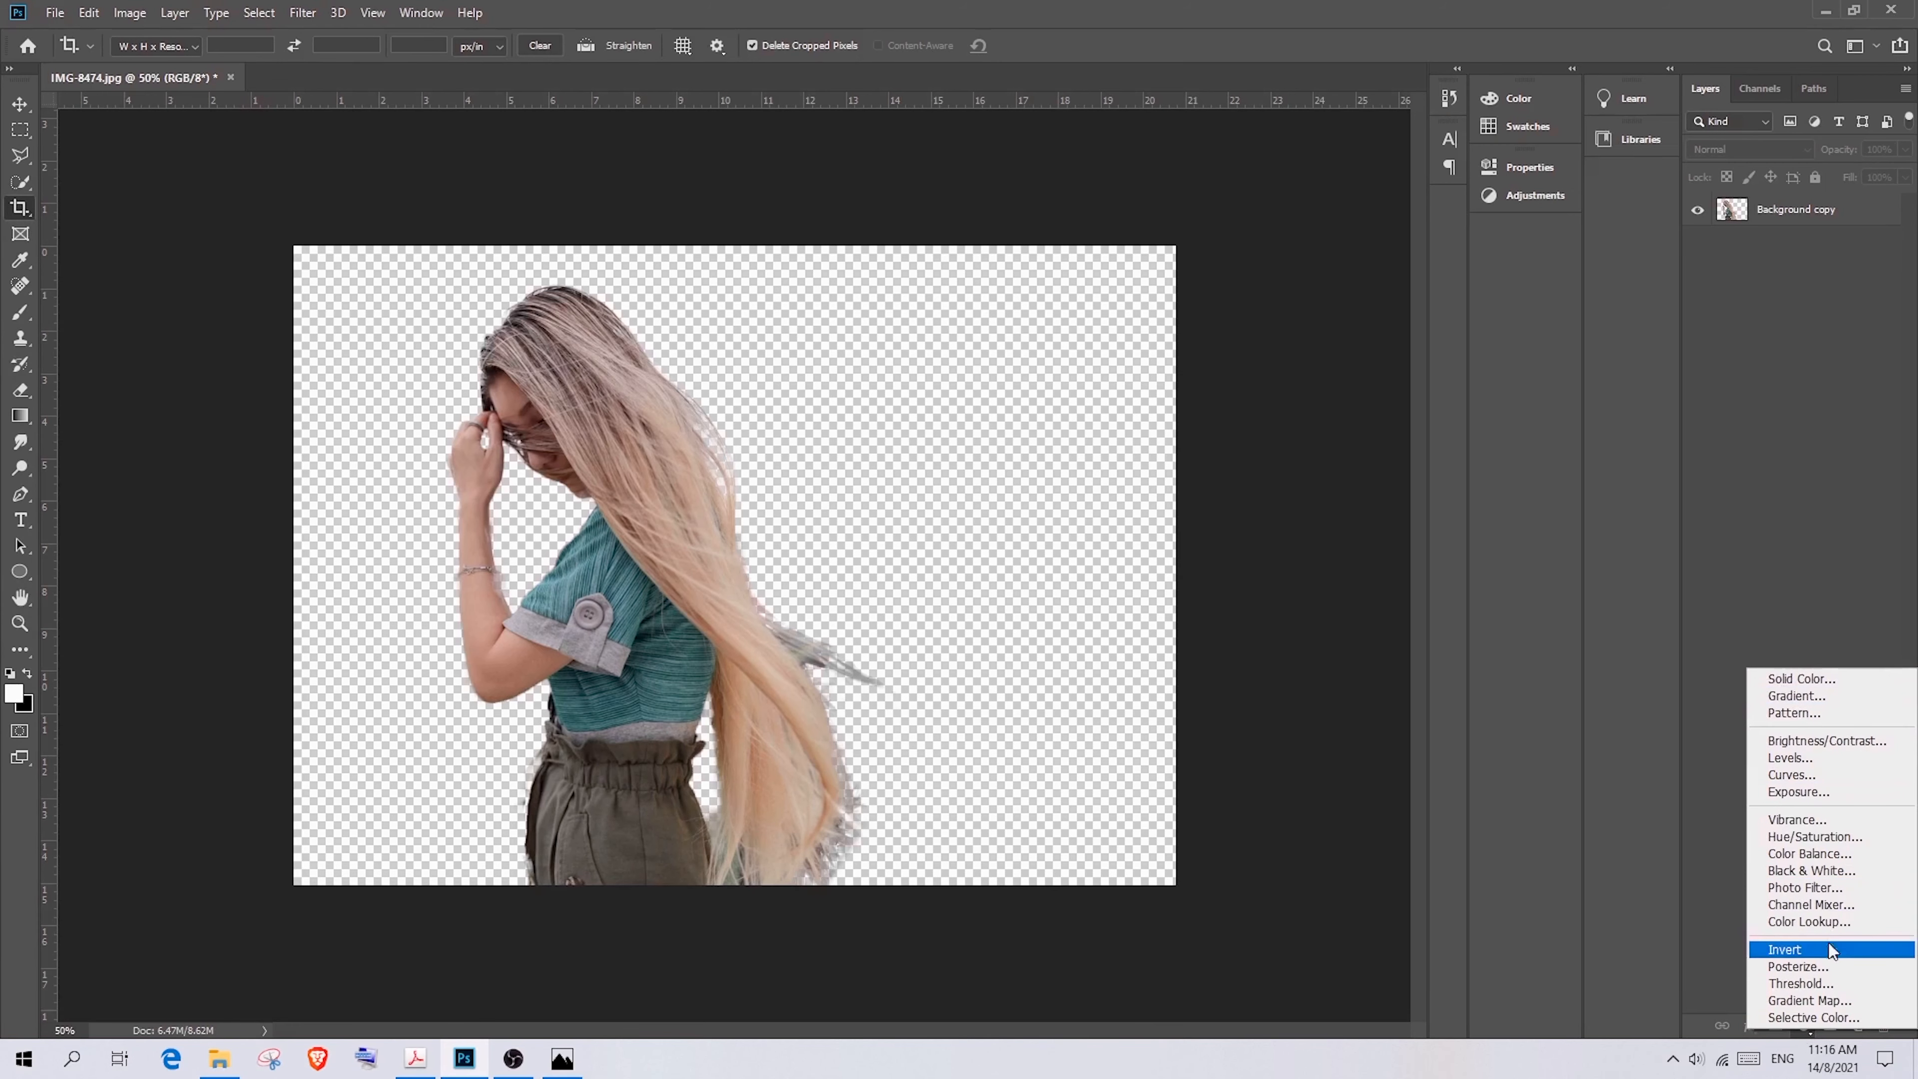
click(1820, 697)
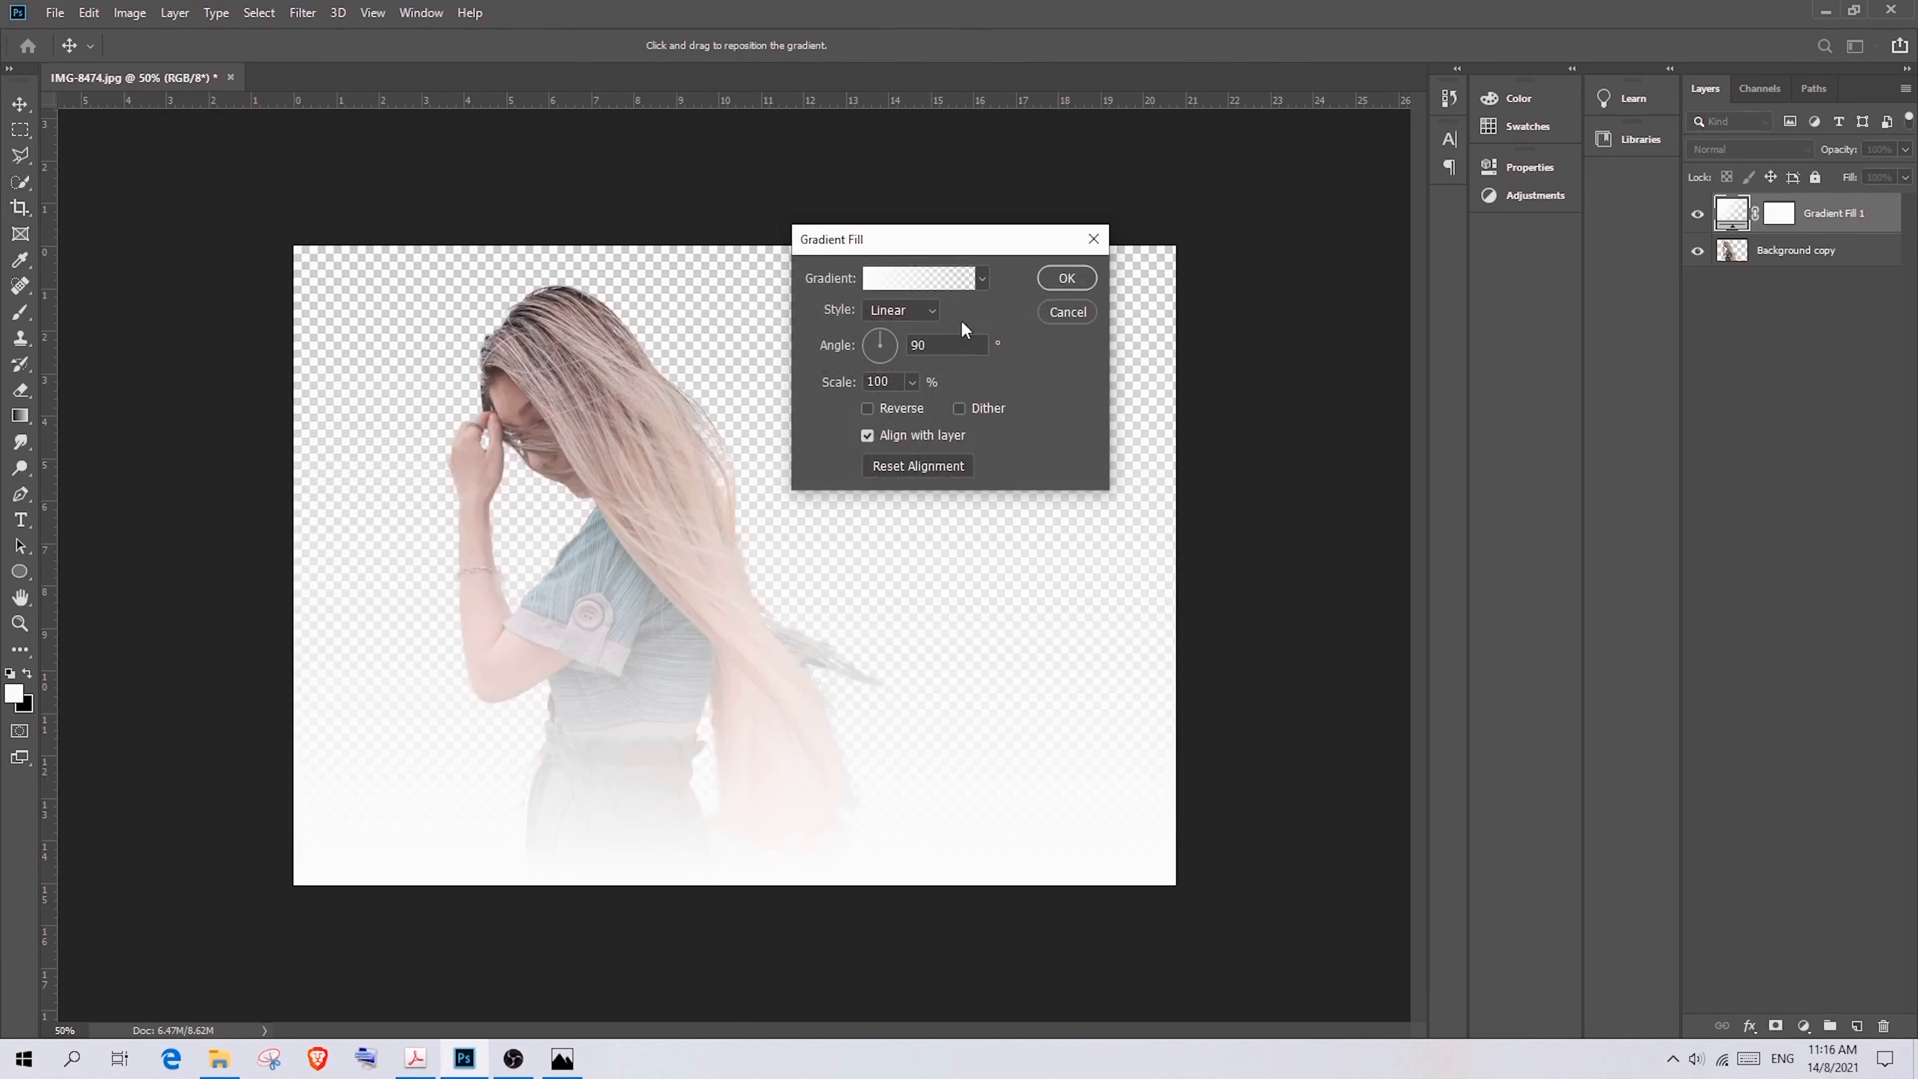
drag(960, 250, 1240, 164)
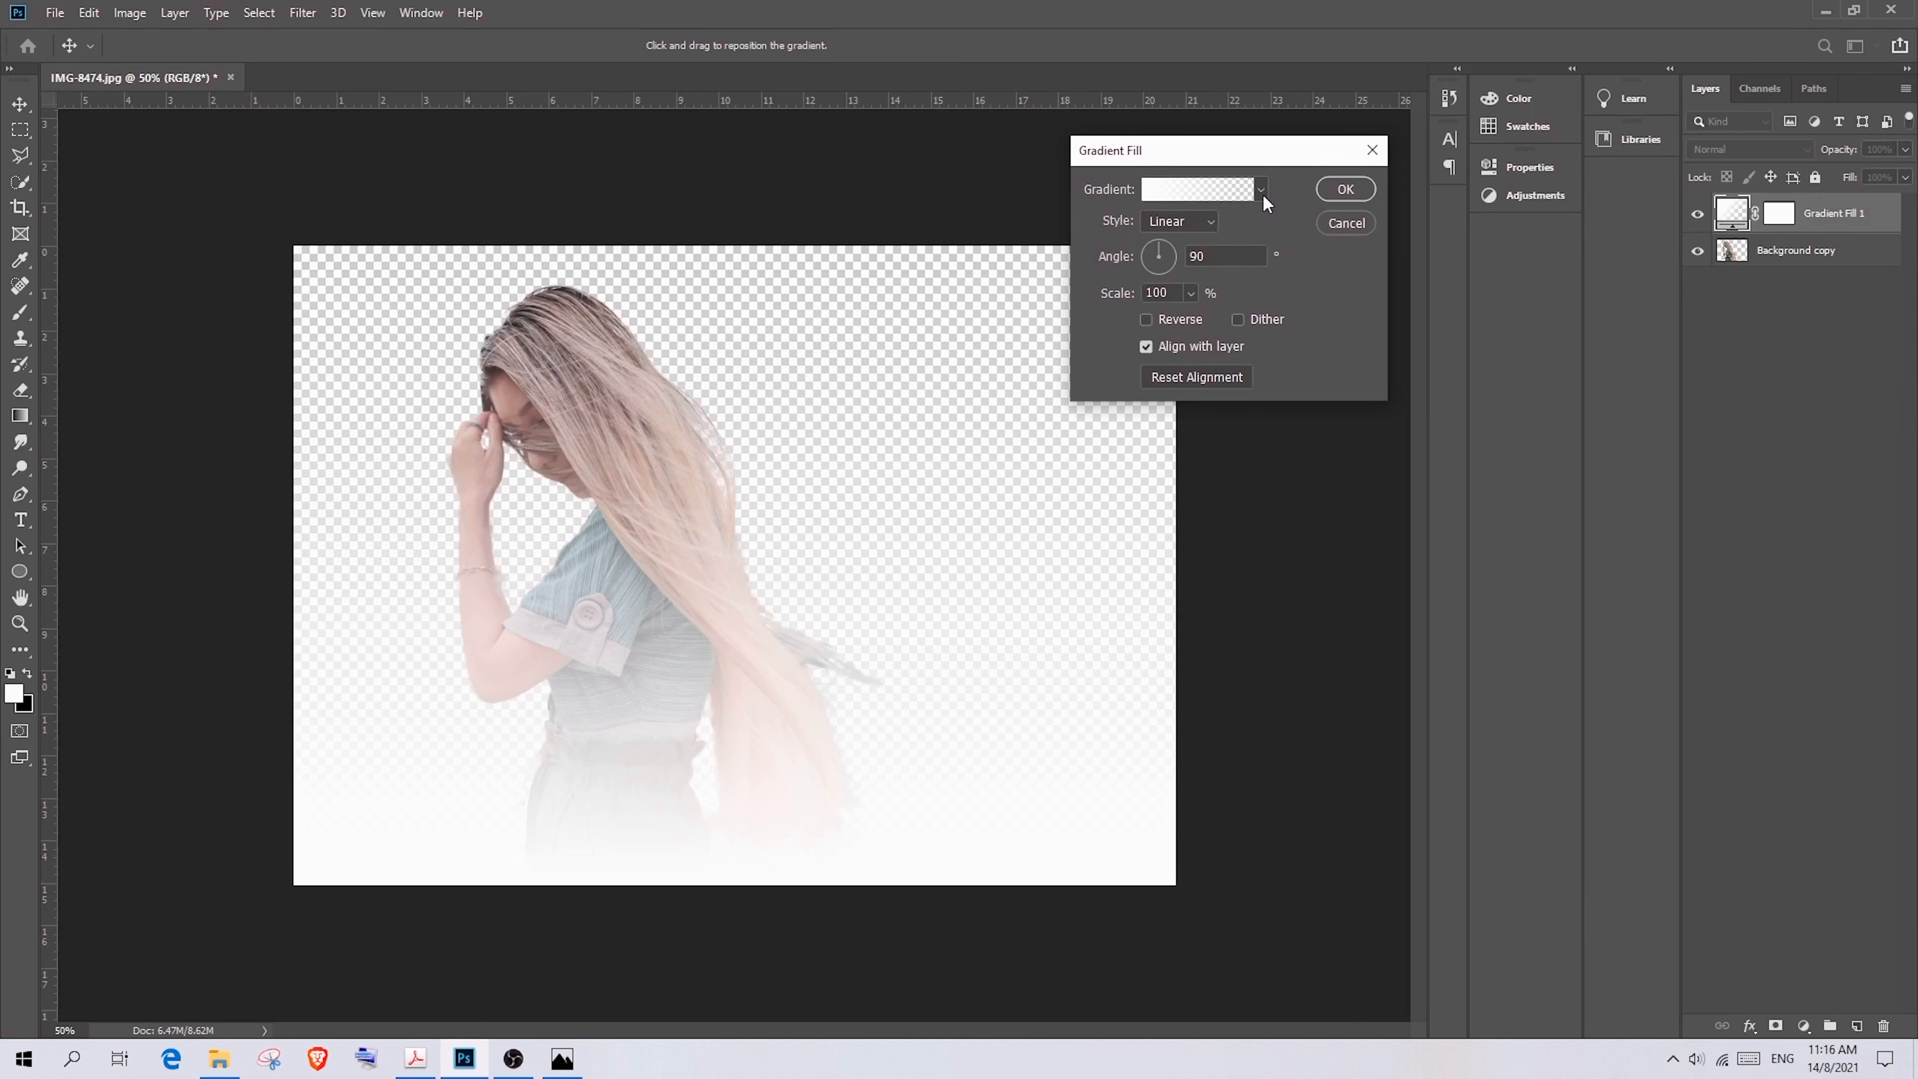
drag(1269, 163, 1269, 193)
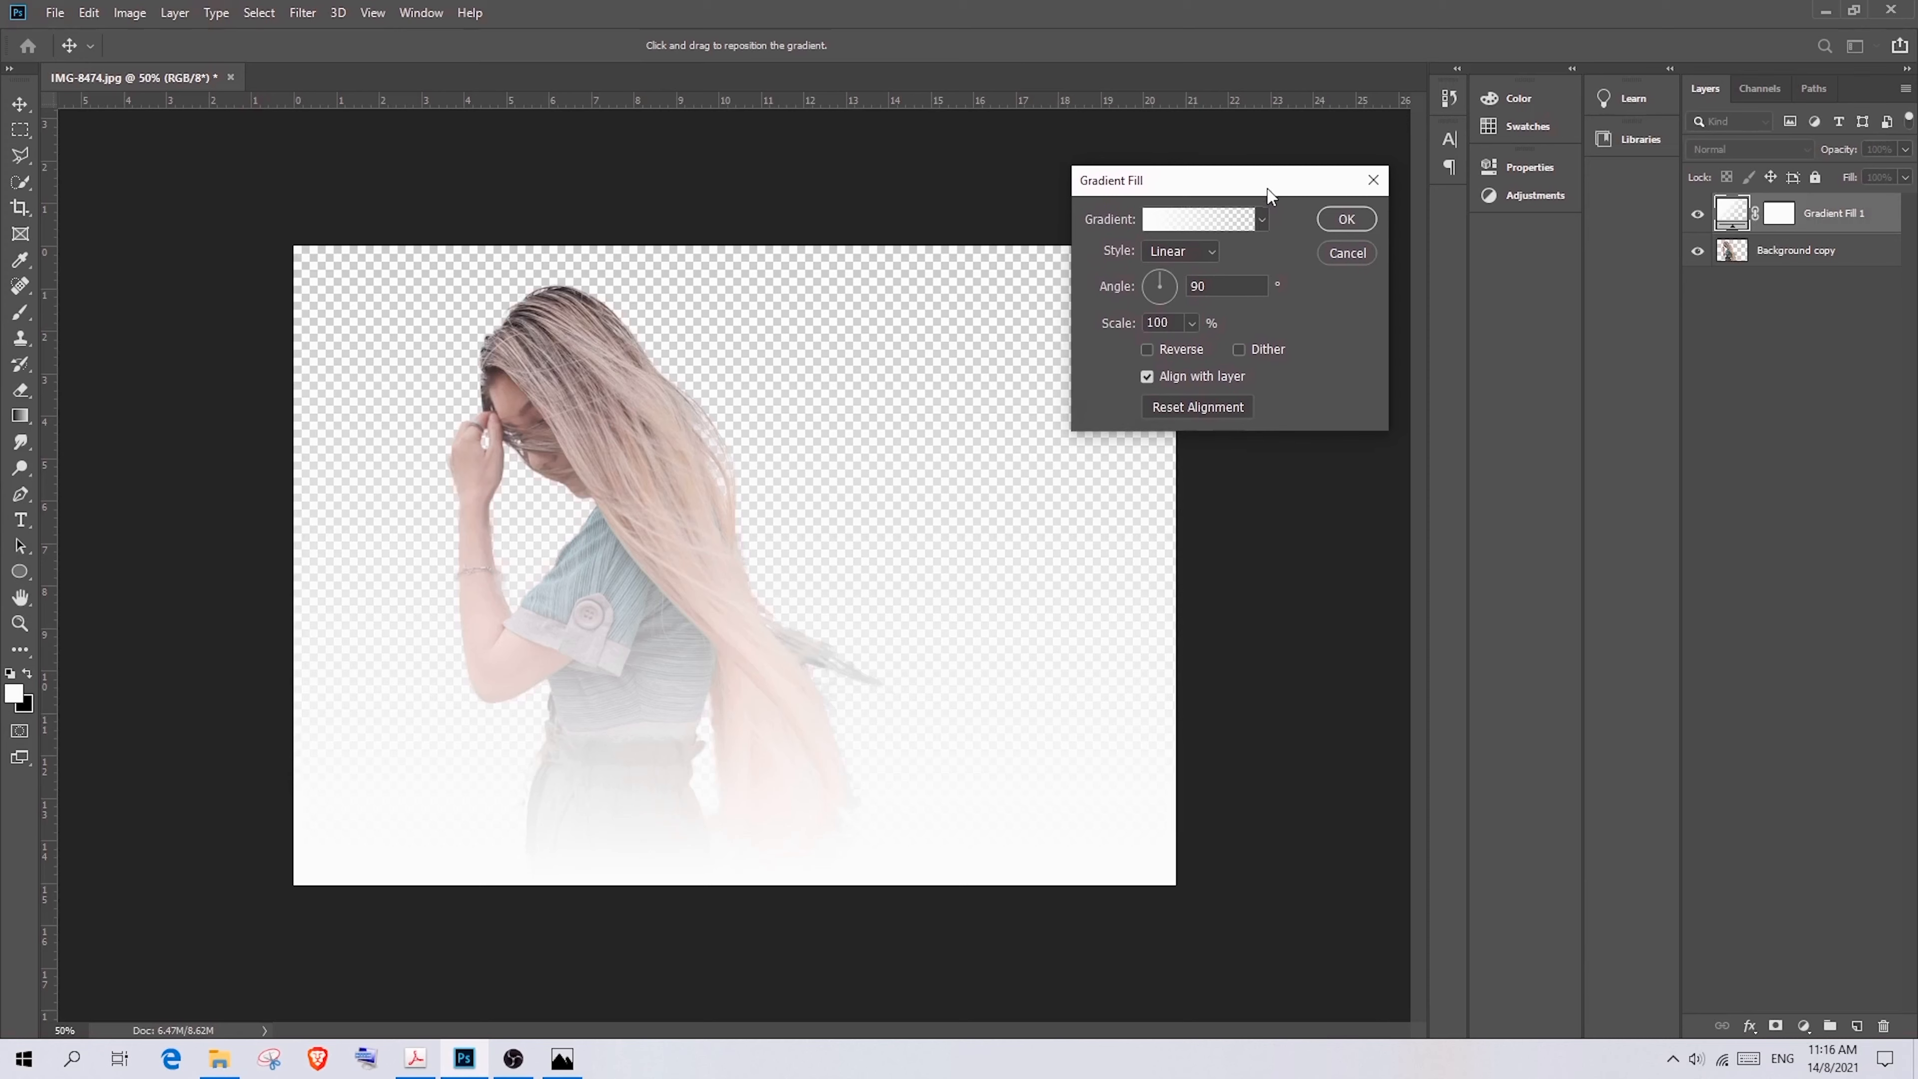
click(1261, 219)
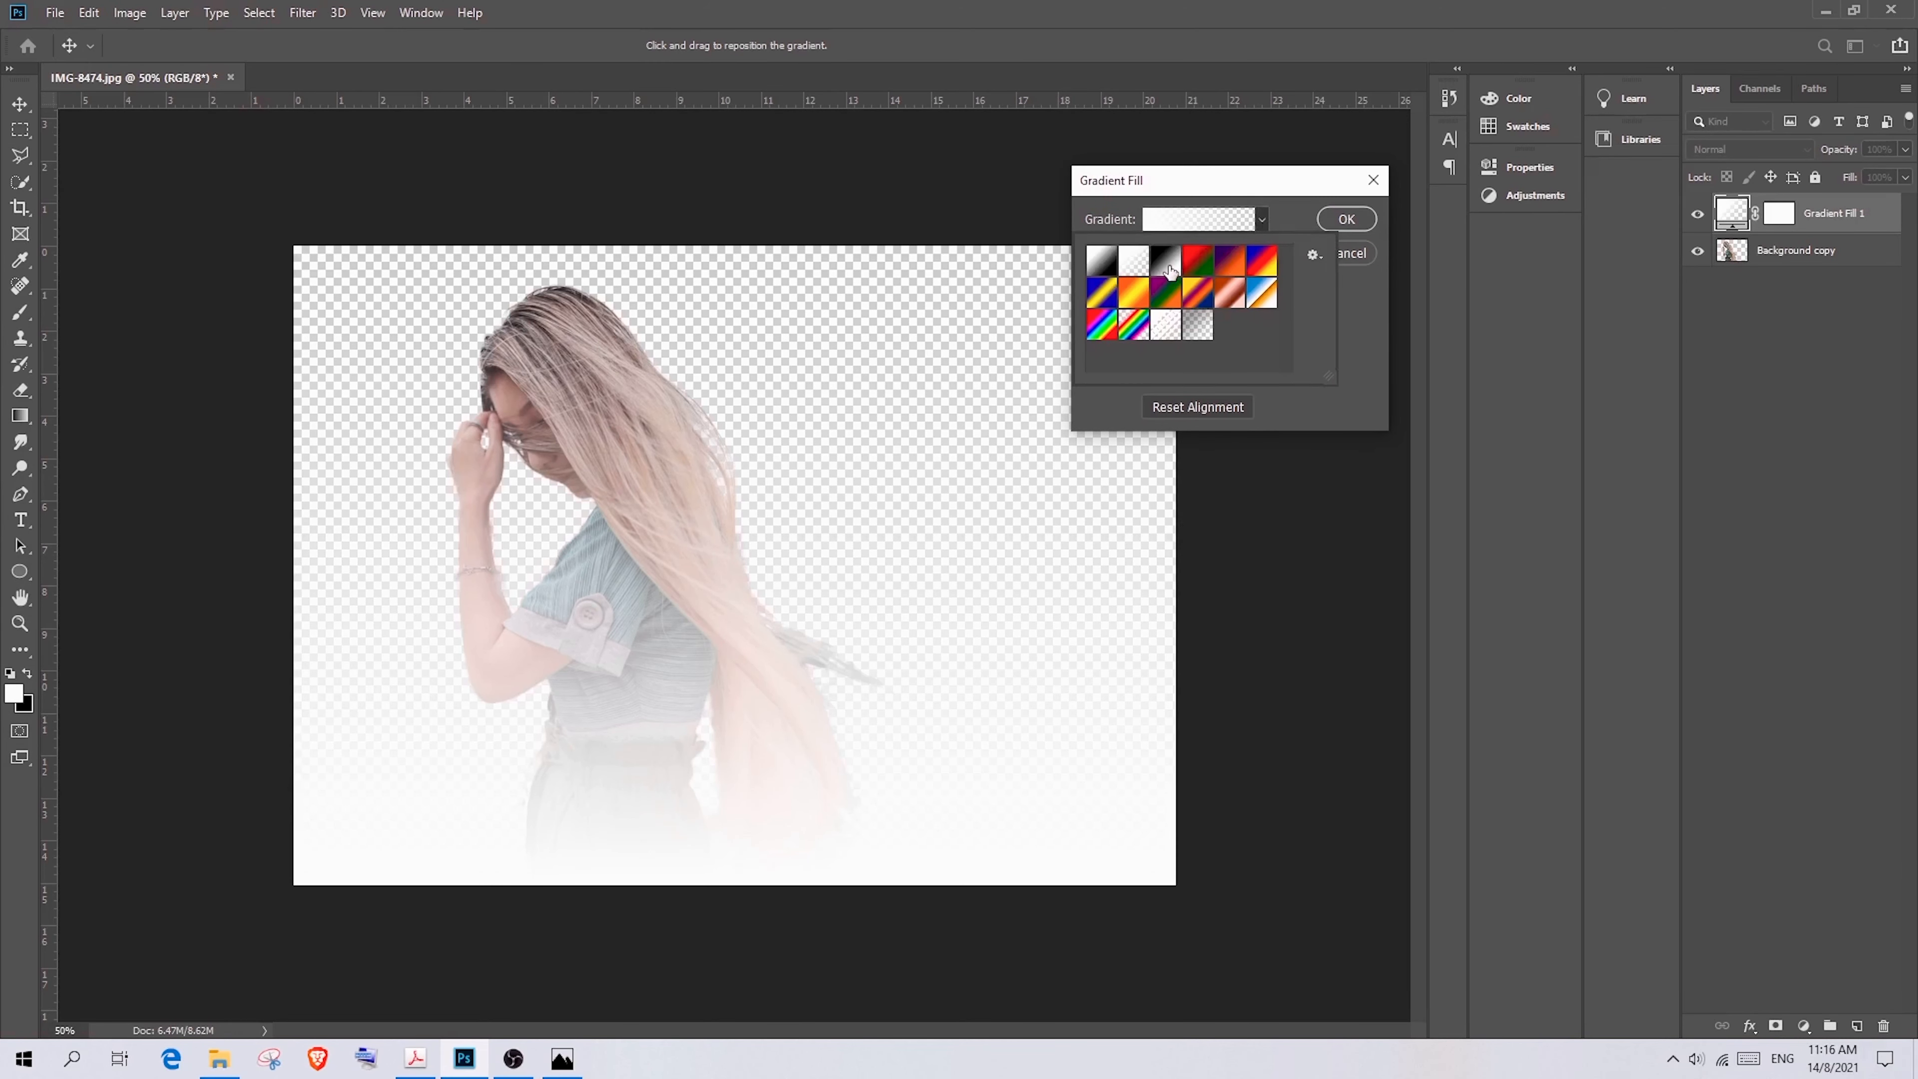
click(1167, 270)
click(1262, 221)
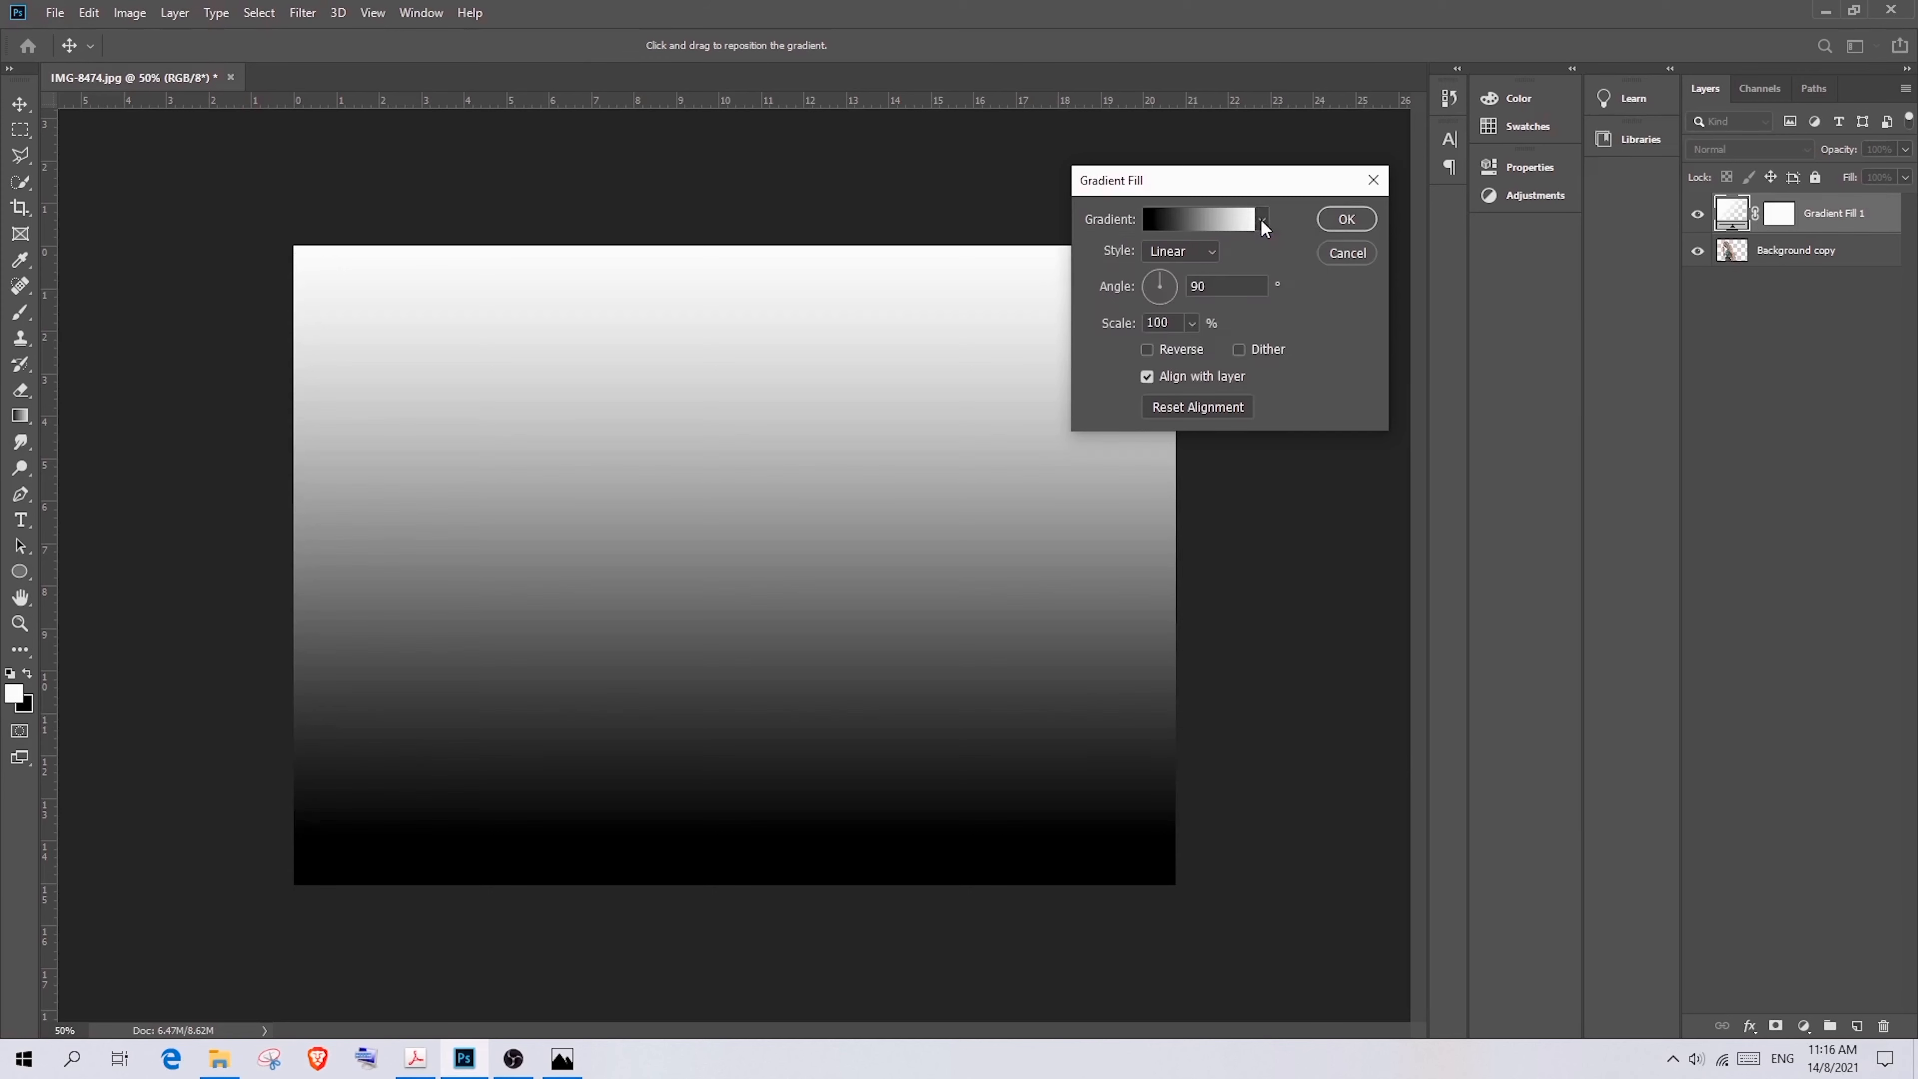
Set the gradient fill's style to Radial
click(1201, 259)
click(1198, 280)
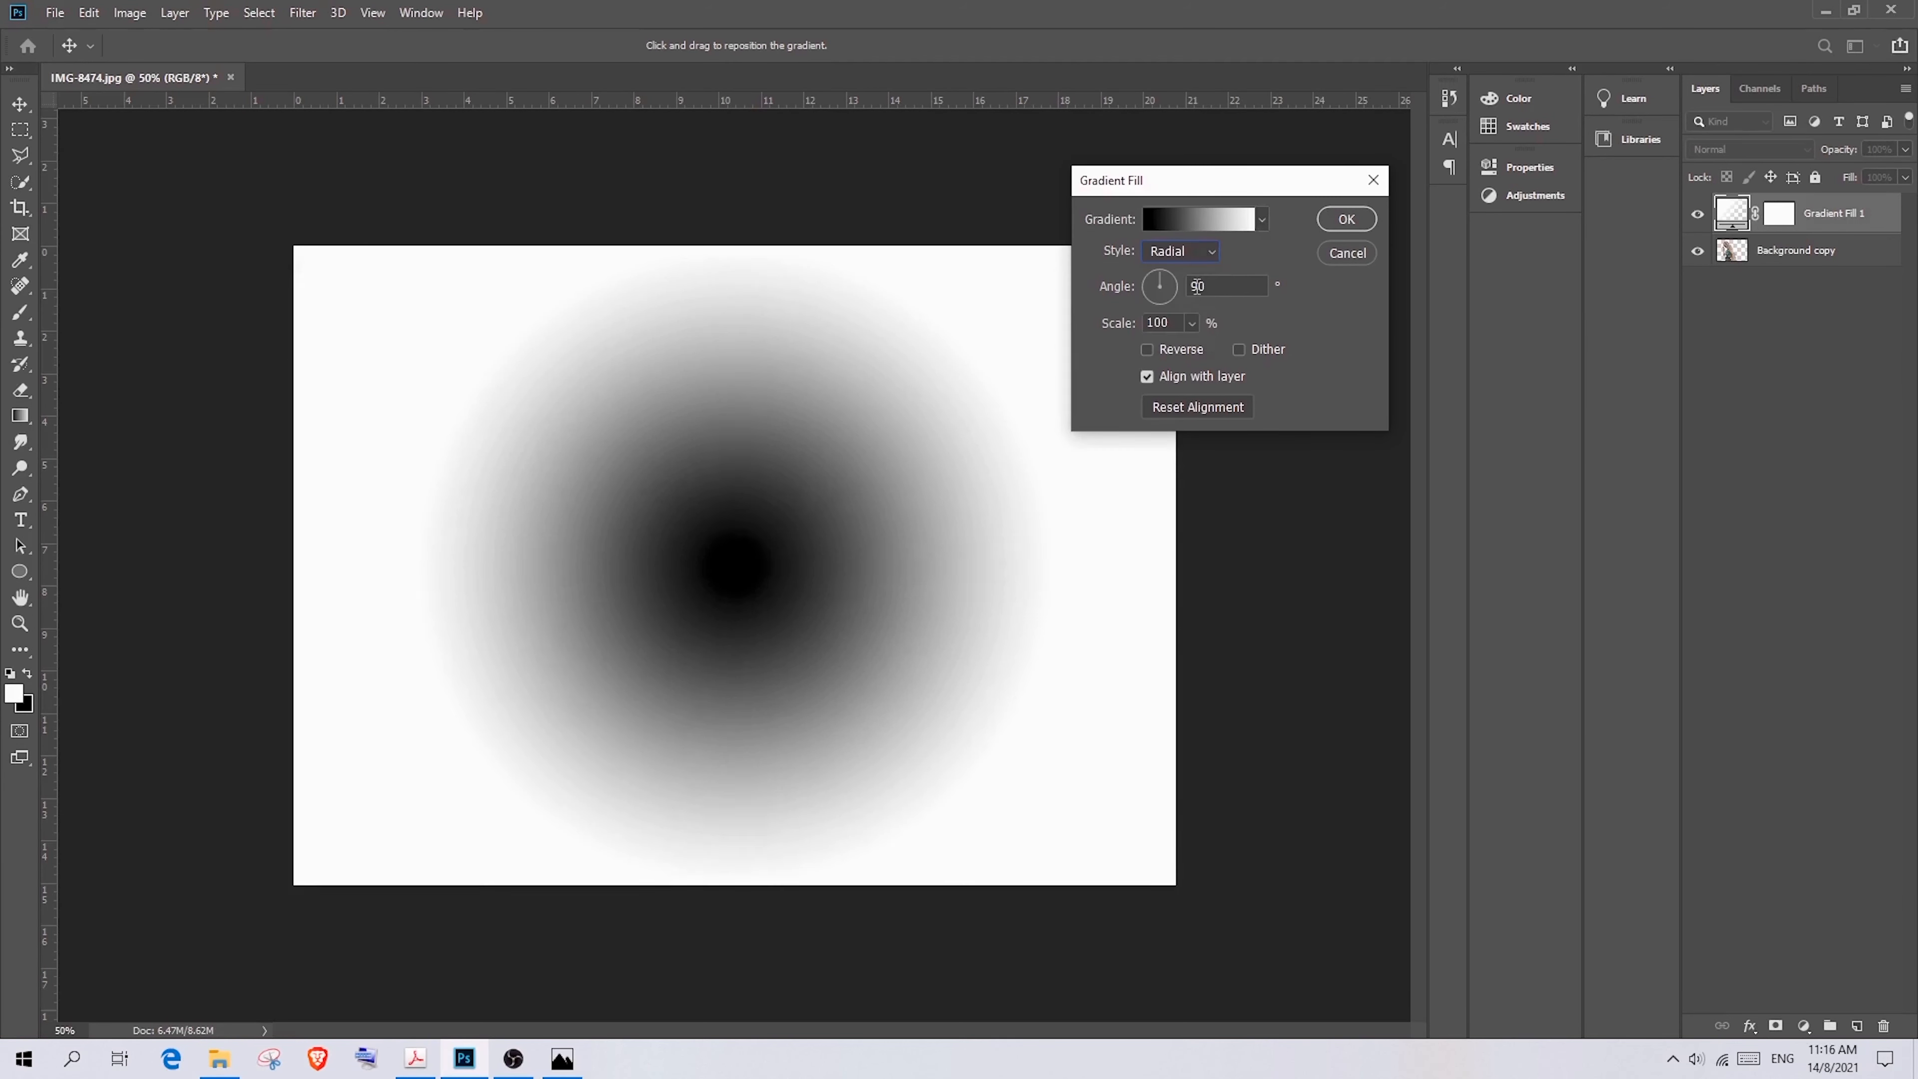
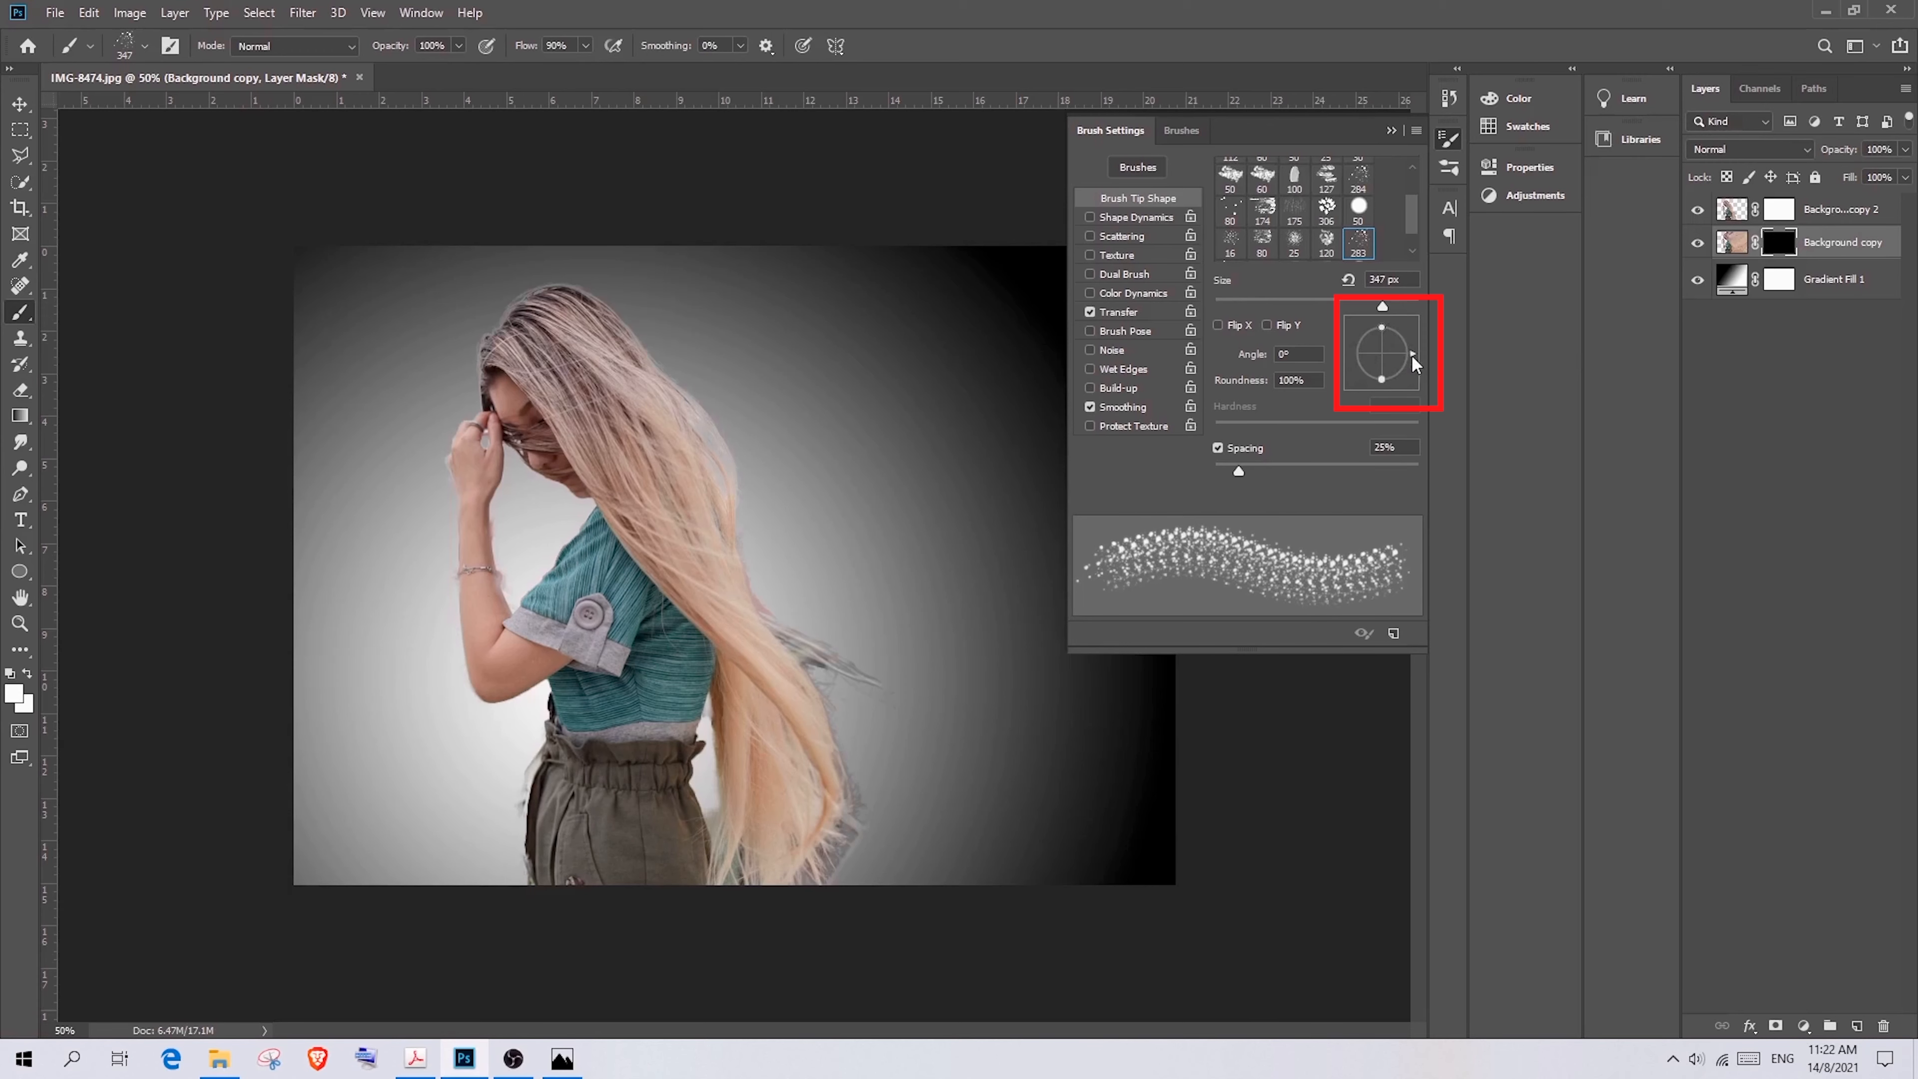
Set the splatter brush tip to an angle of -13° and a size of 259 px
drag(1411, 353, 1412, 338)
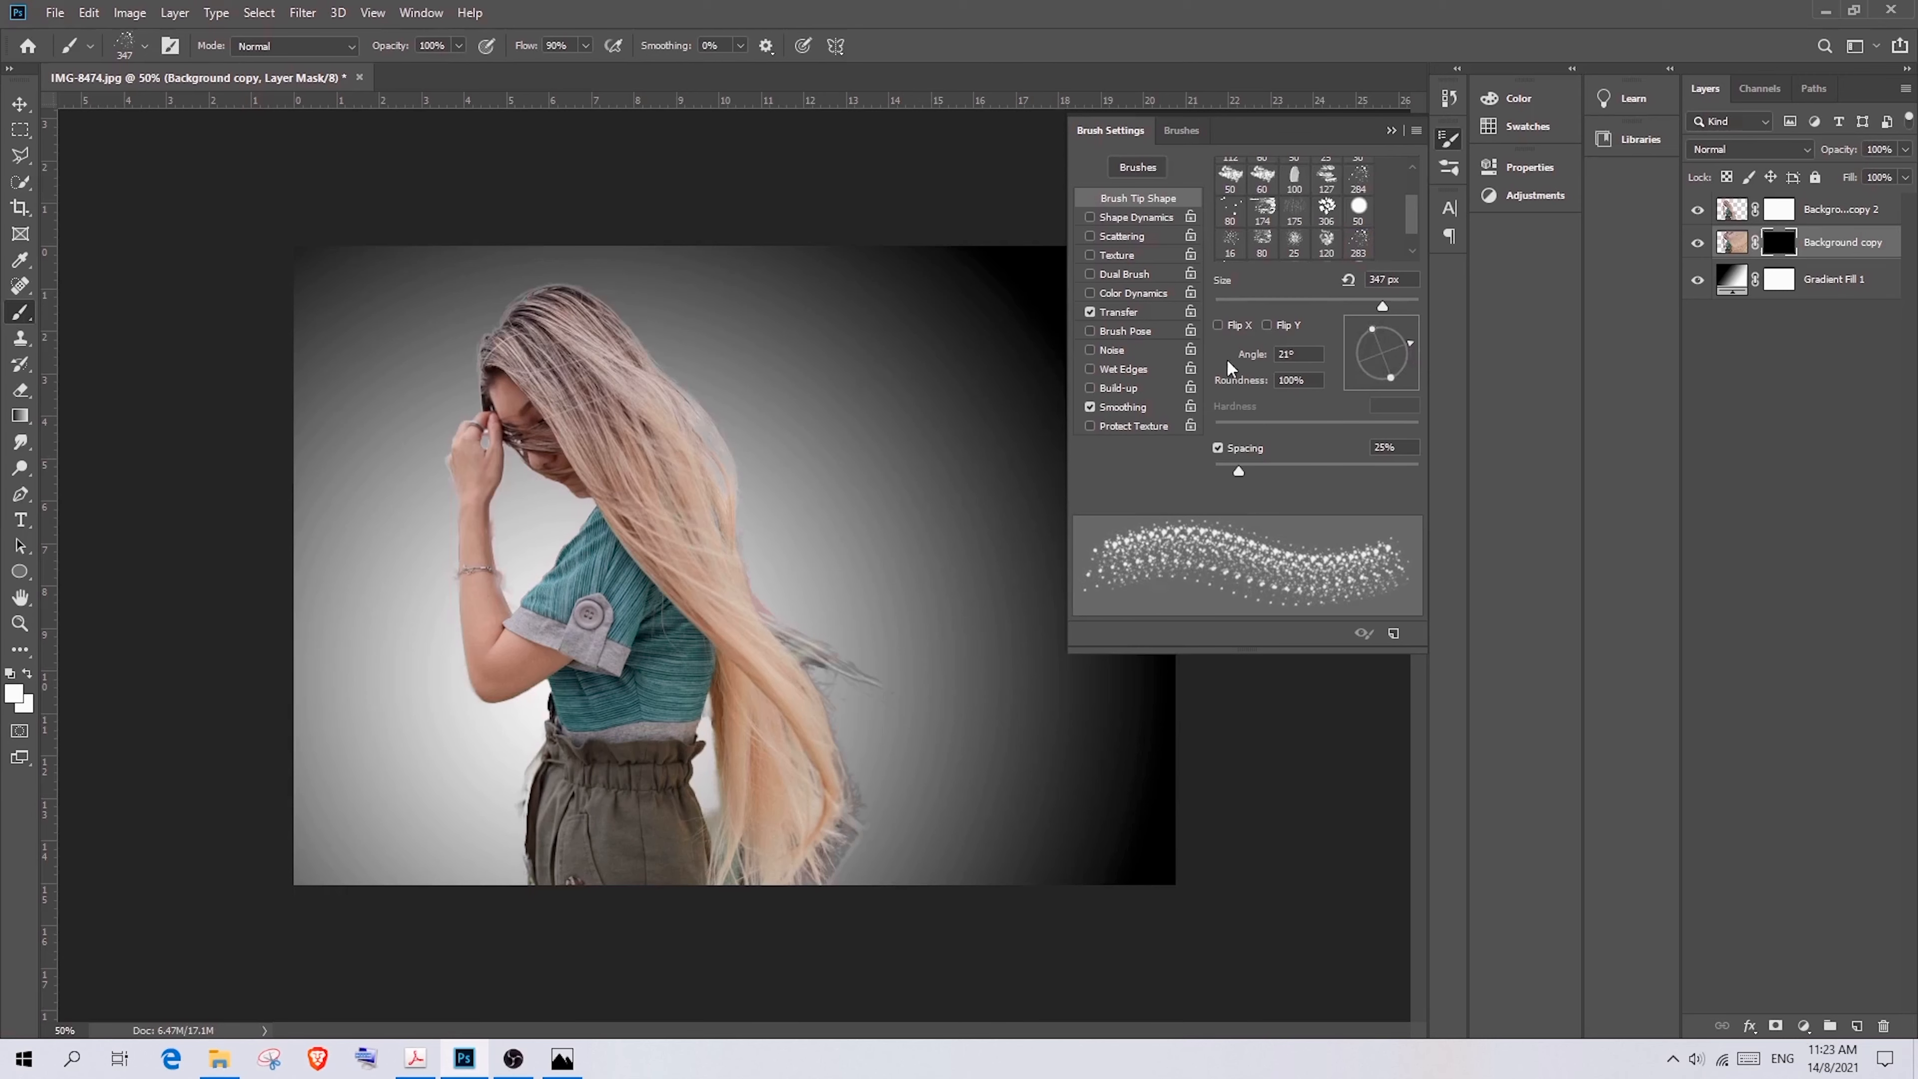
drag(1411, 349, 1410, 374)
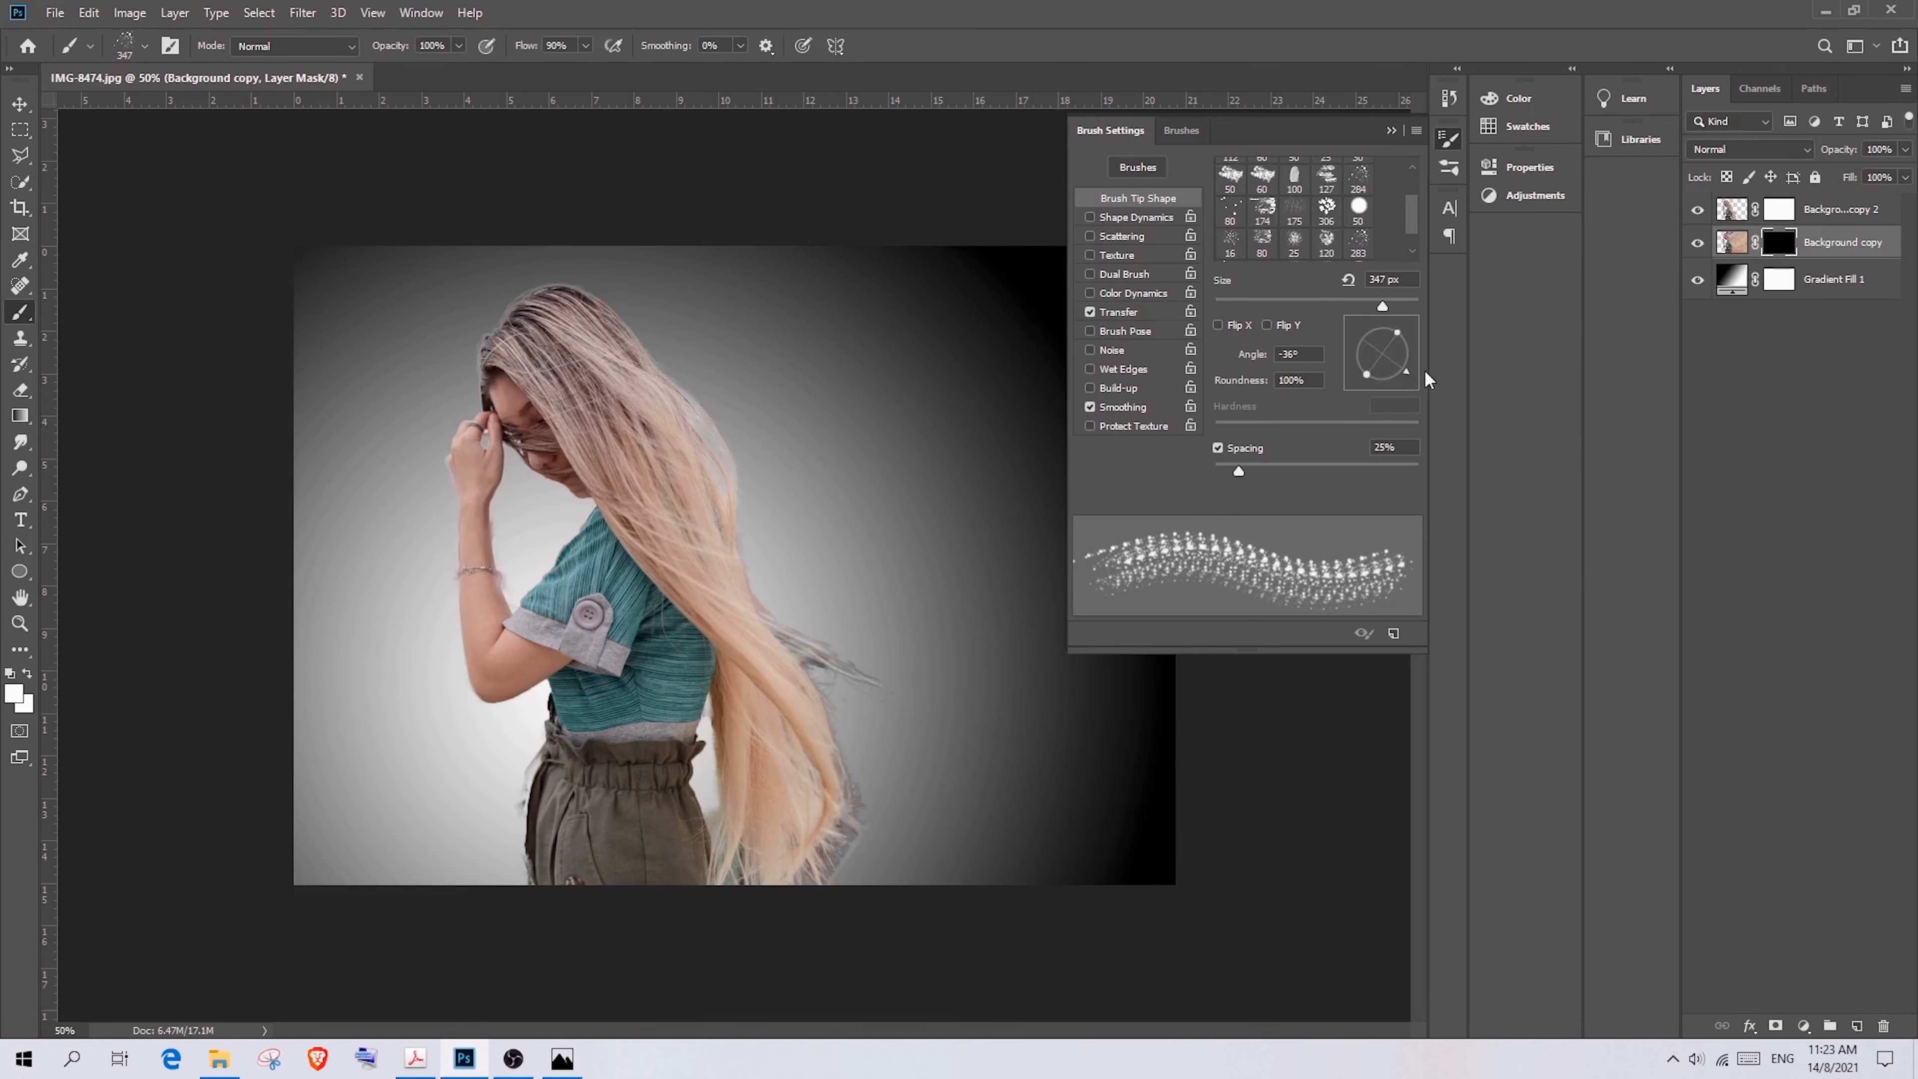
mouse_move(1414, 373)
mouse_down()
mouse_move(1397, 380)
mouse_move(1416, 359)
mouse_move(1374, 306)
mouse_move(1409, 365)
mouse_up()
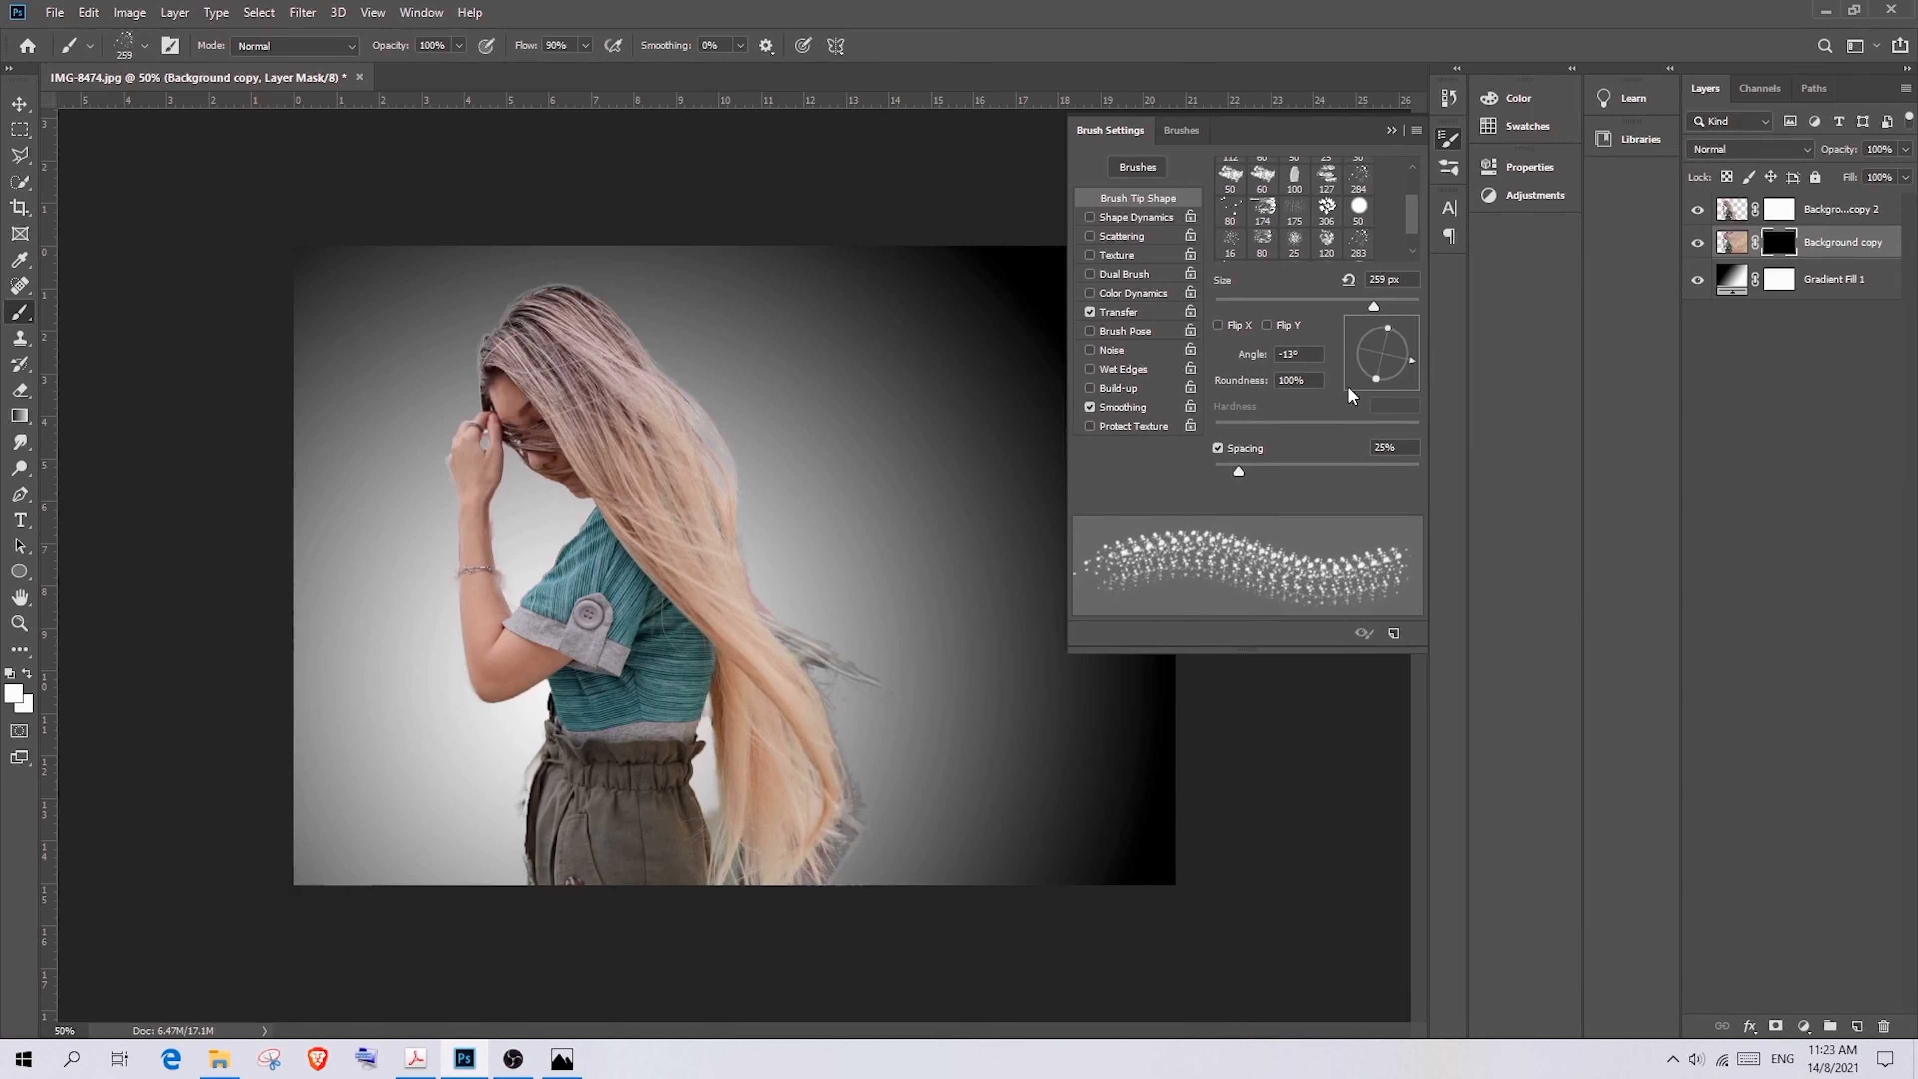
click(1391, 130)
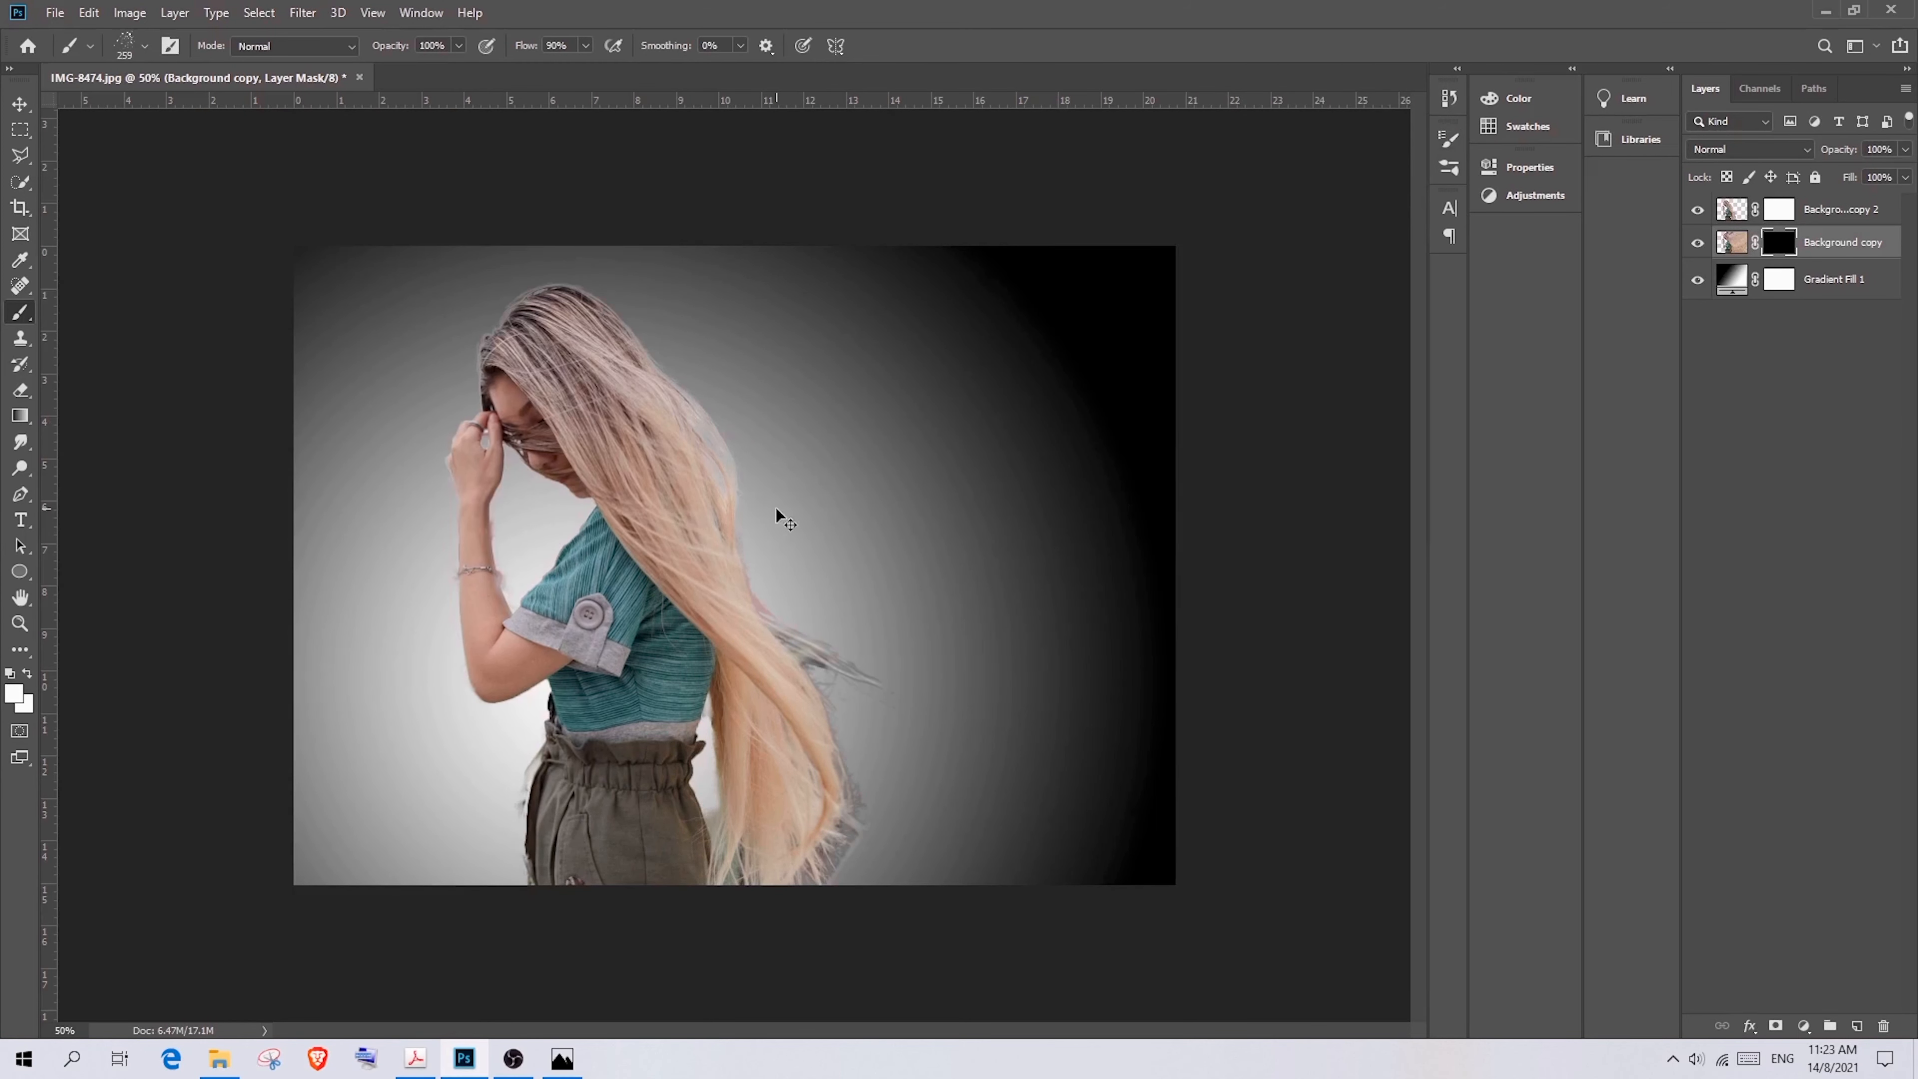
Set the foreground color to pure white for painting on the Background copy layer's mask
key(ctrl+plus)
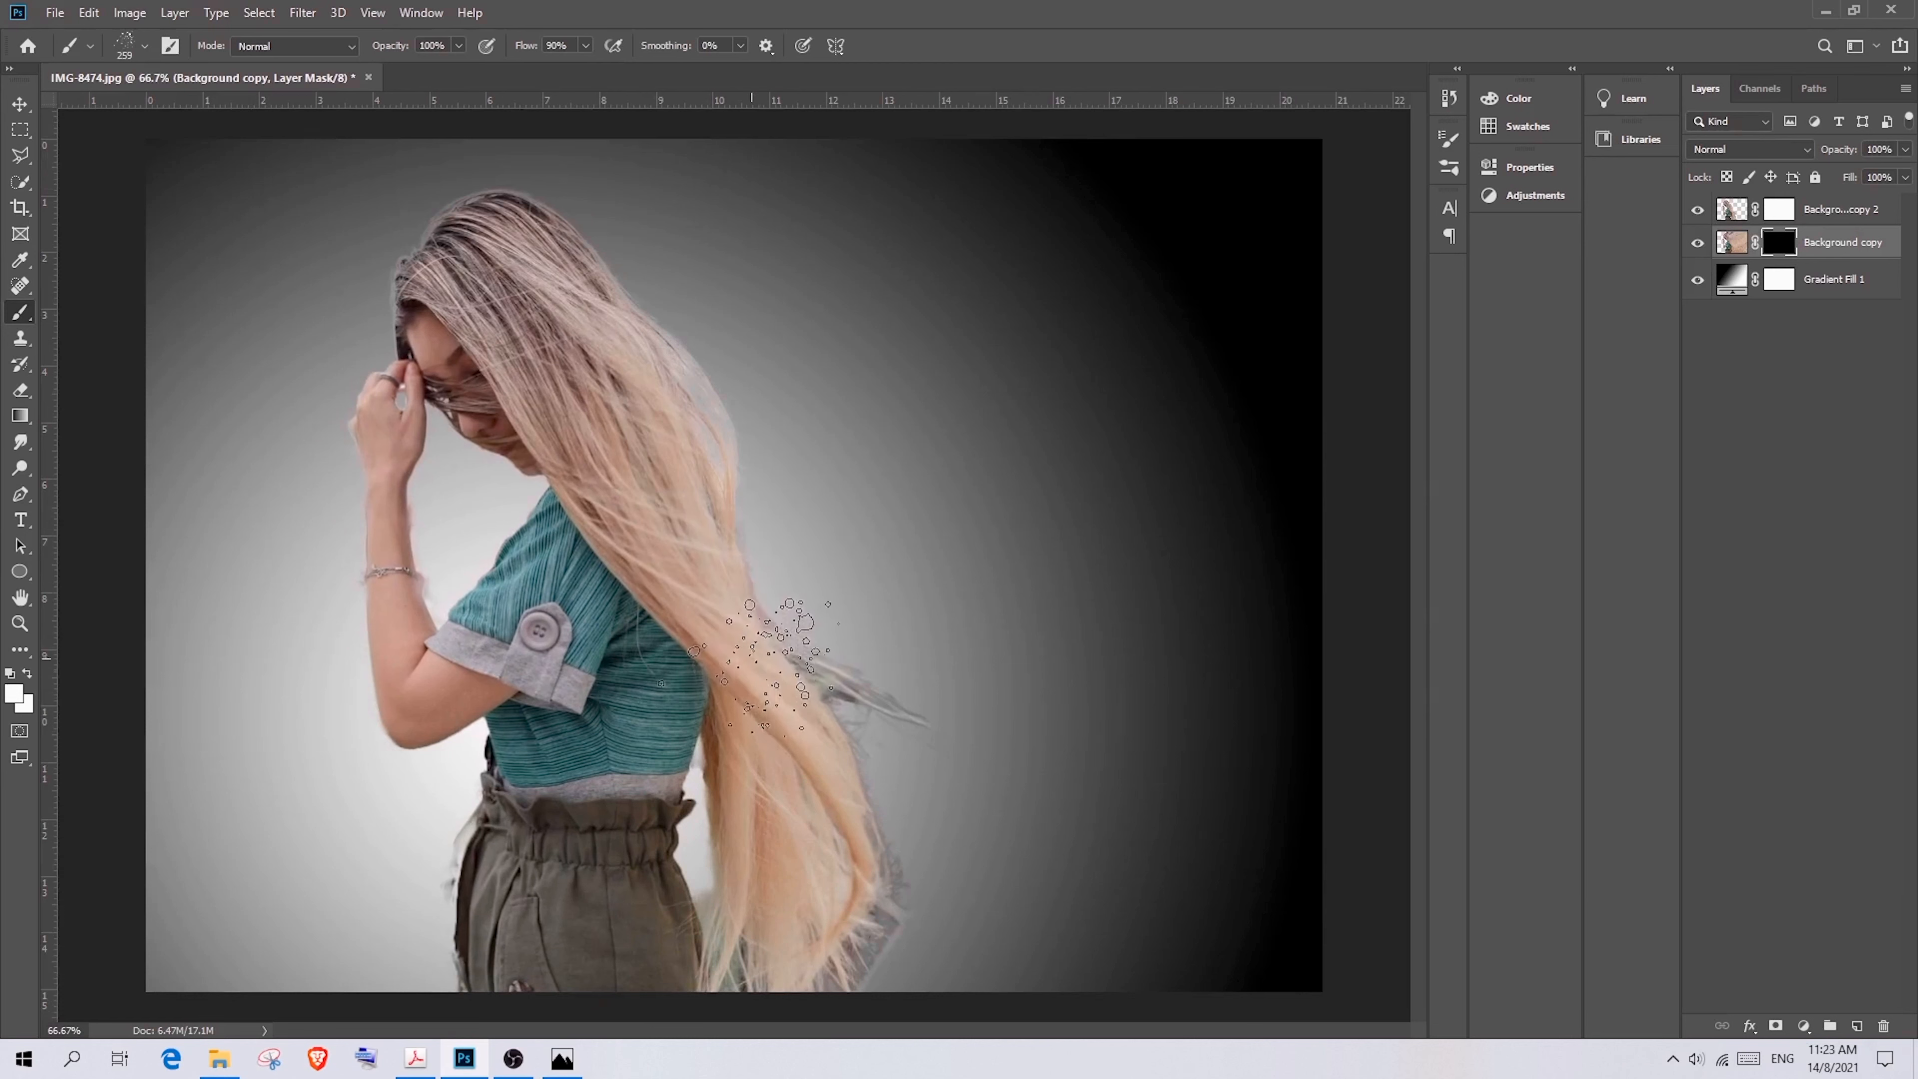
mouse_move(766, 665)
mouse_down()
mouse_move(937, 922)
mouse_move(913, 933)
mouse_up()
click(17, 700)
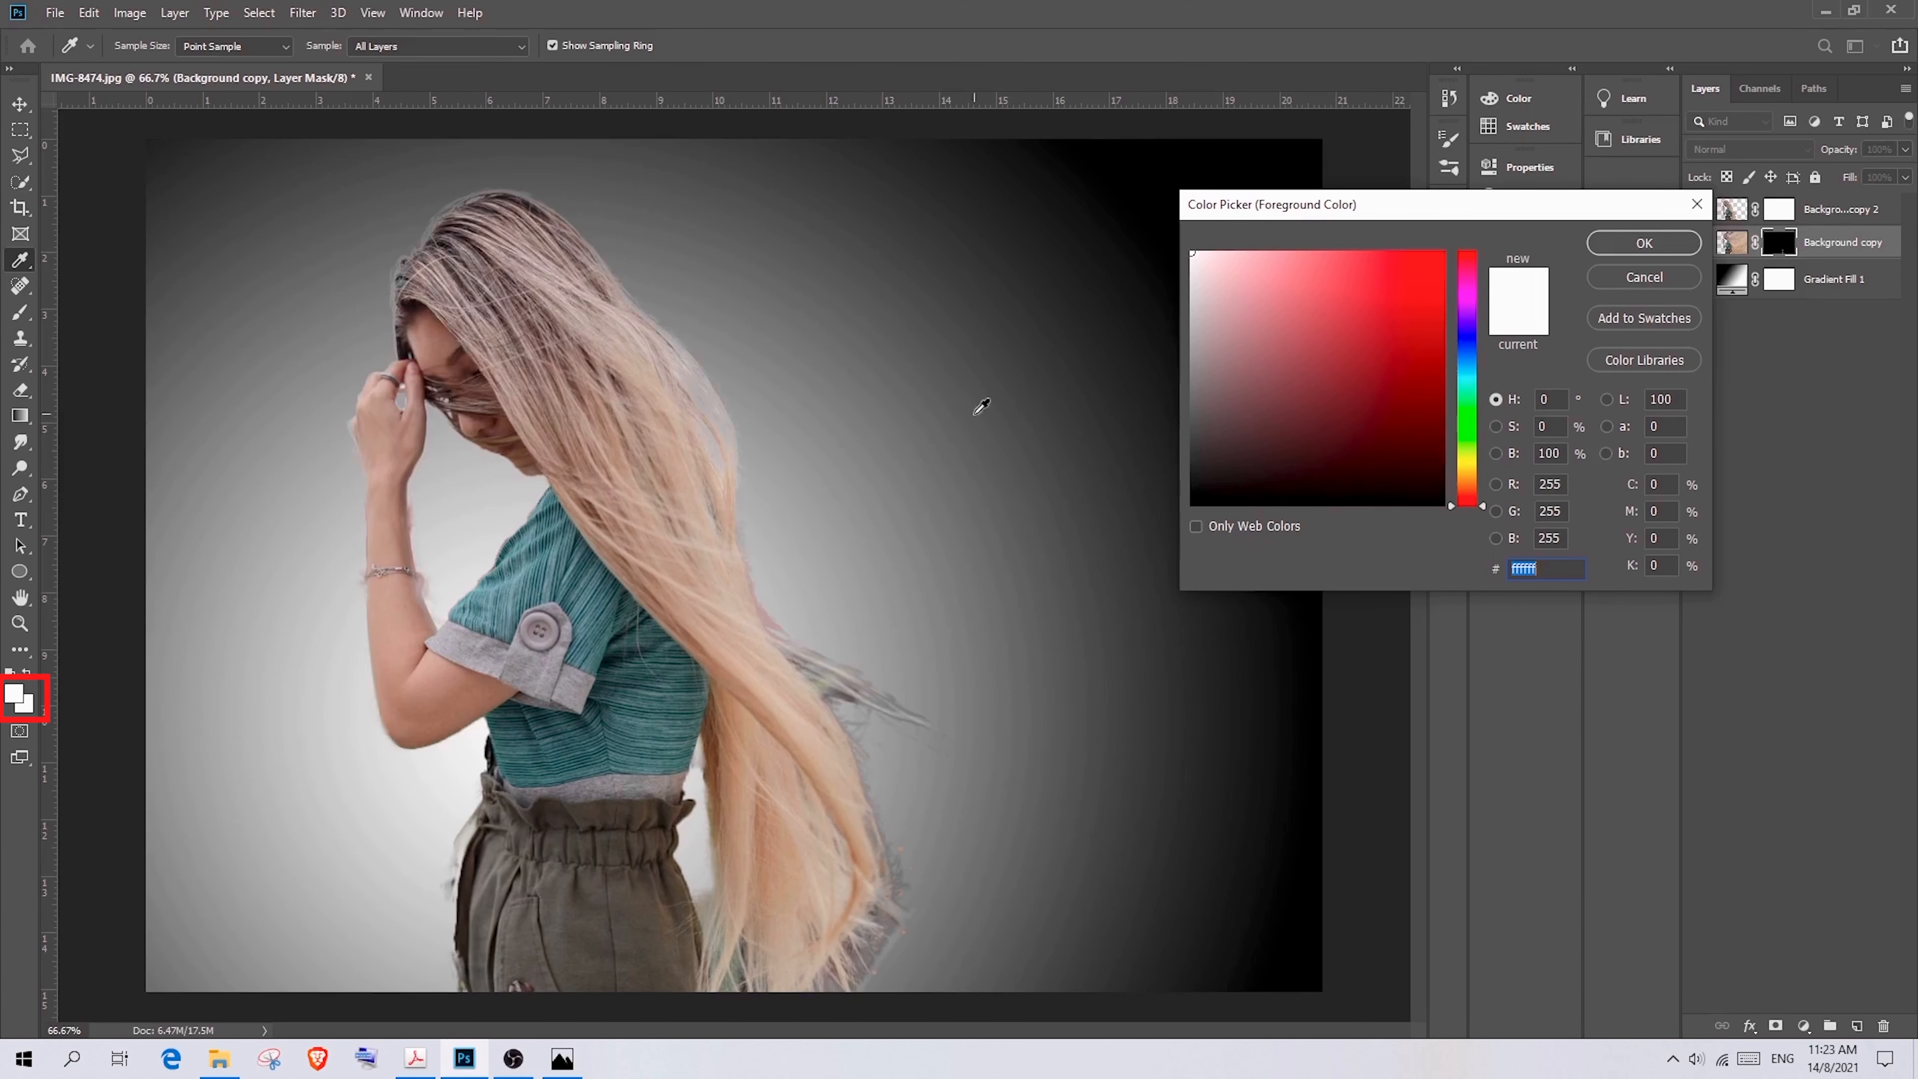
drag(1340, 213, 989, 221)
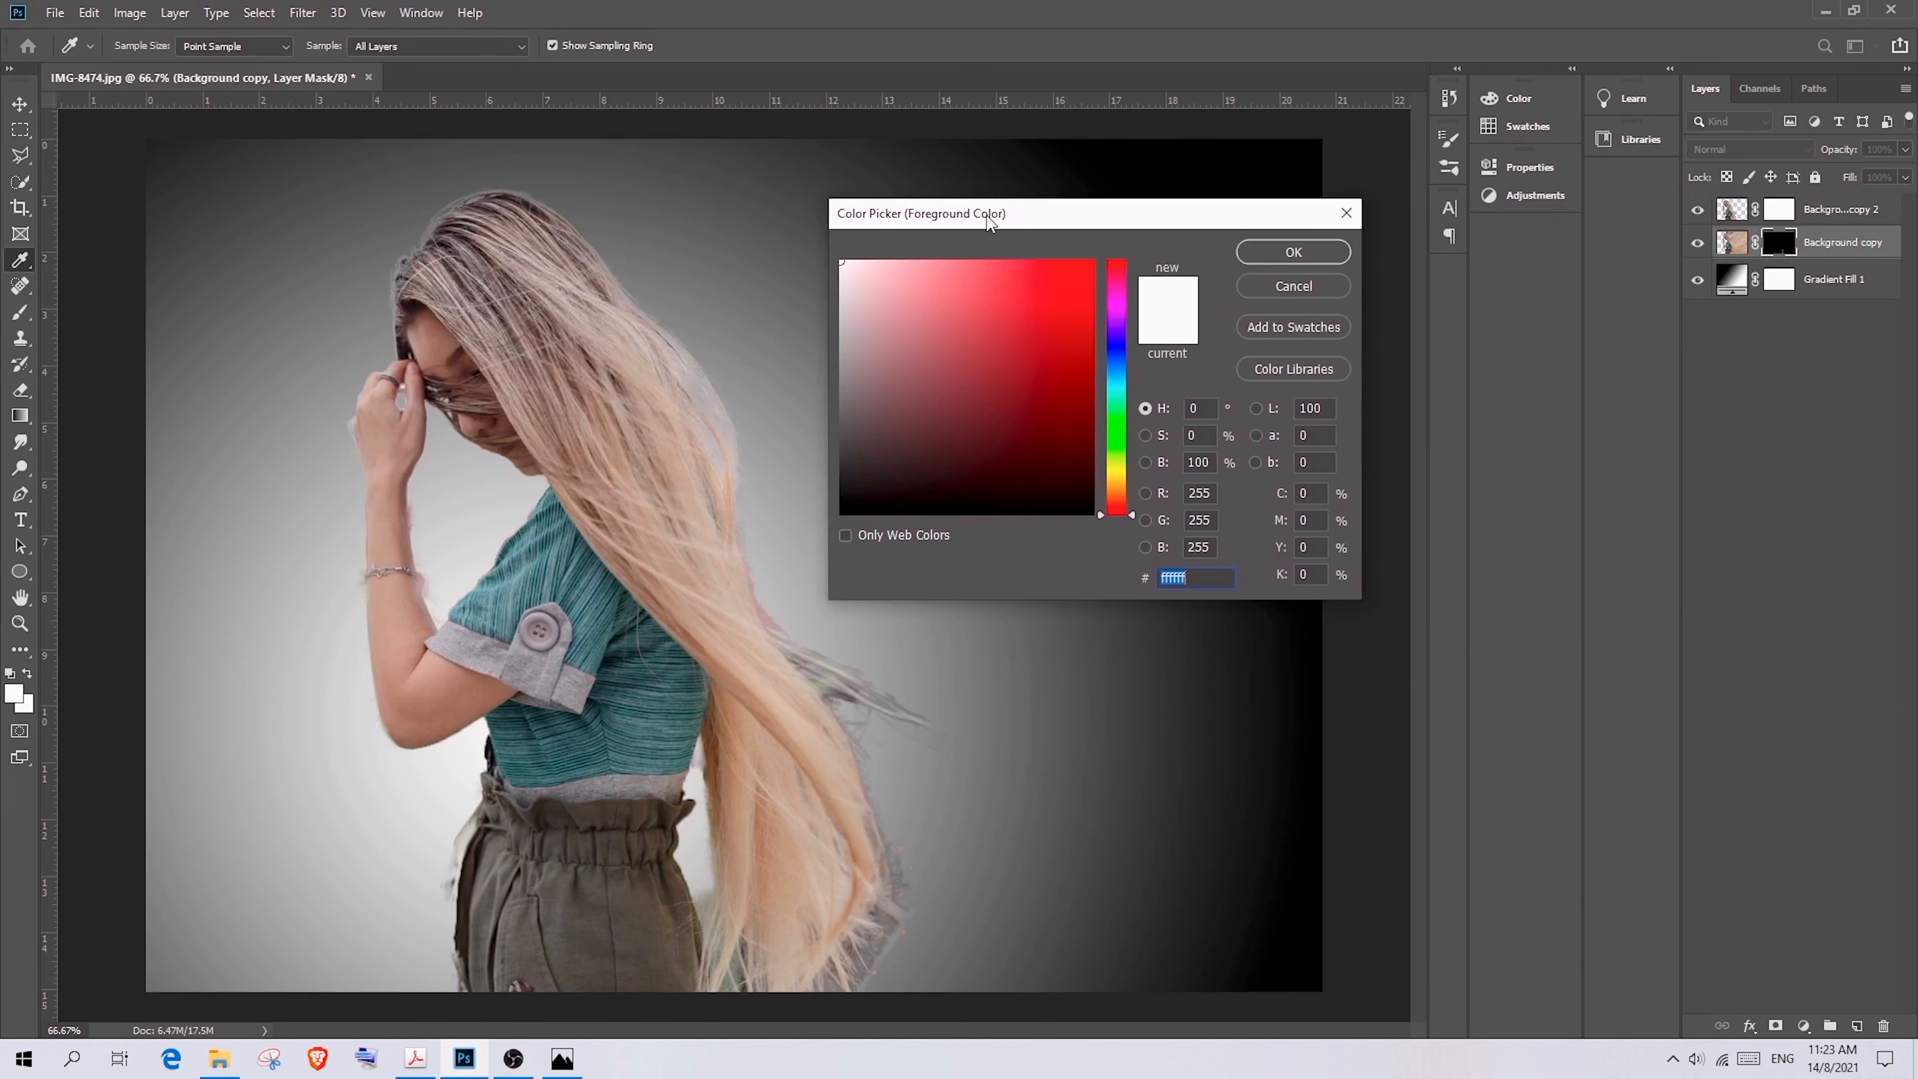
drag(1051, 340, 825, 249)
key(b)
click(1306, 257)
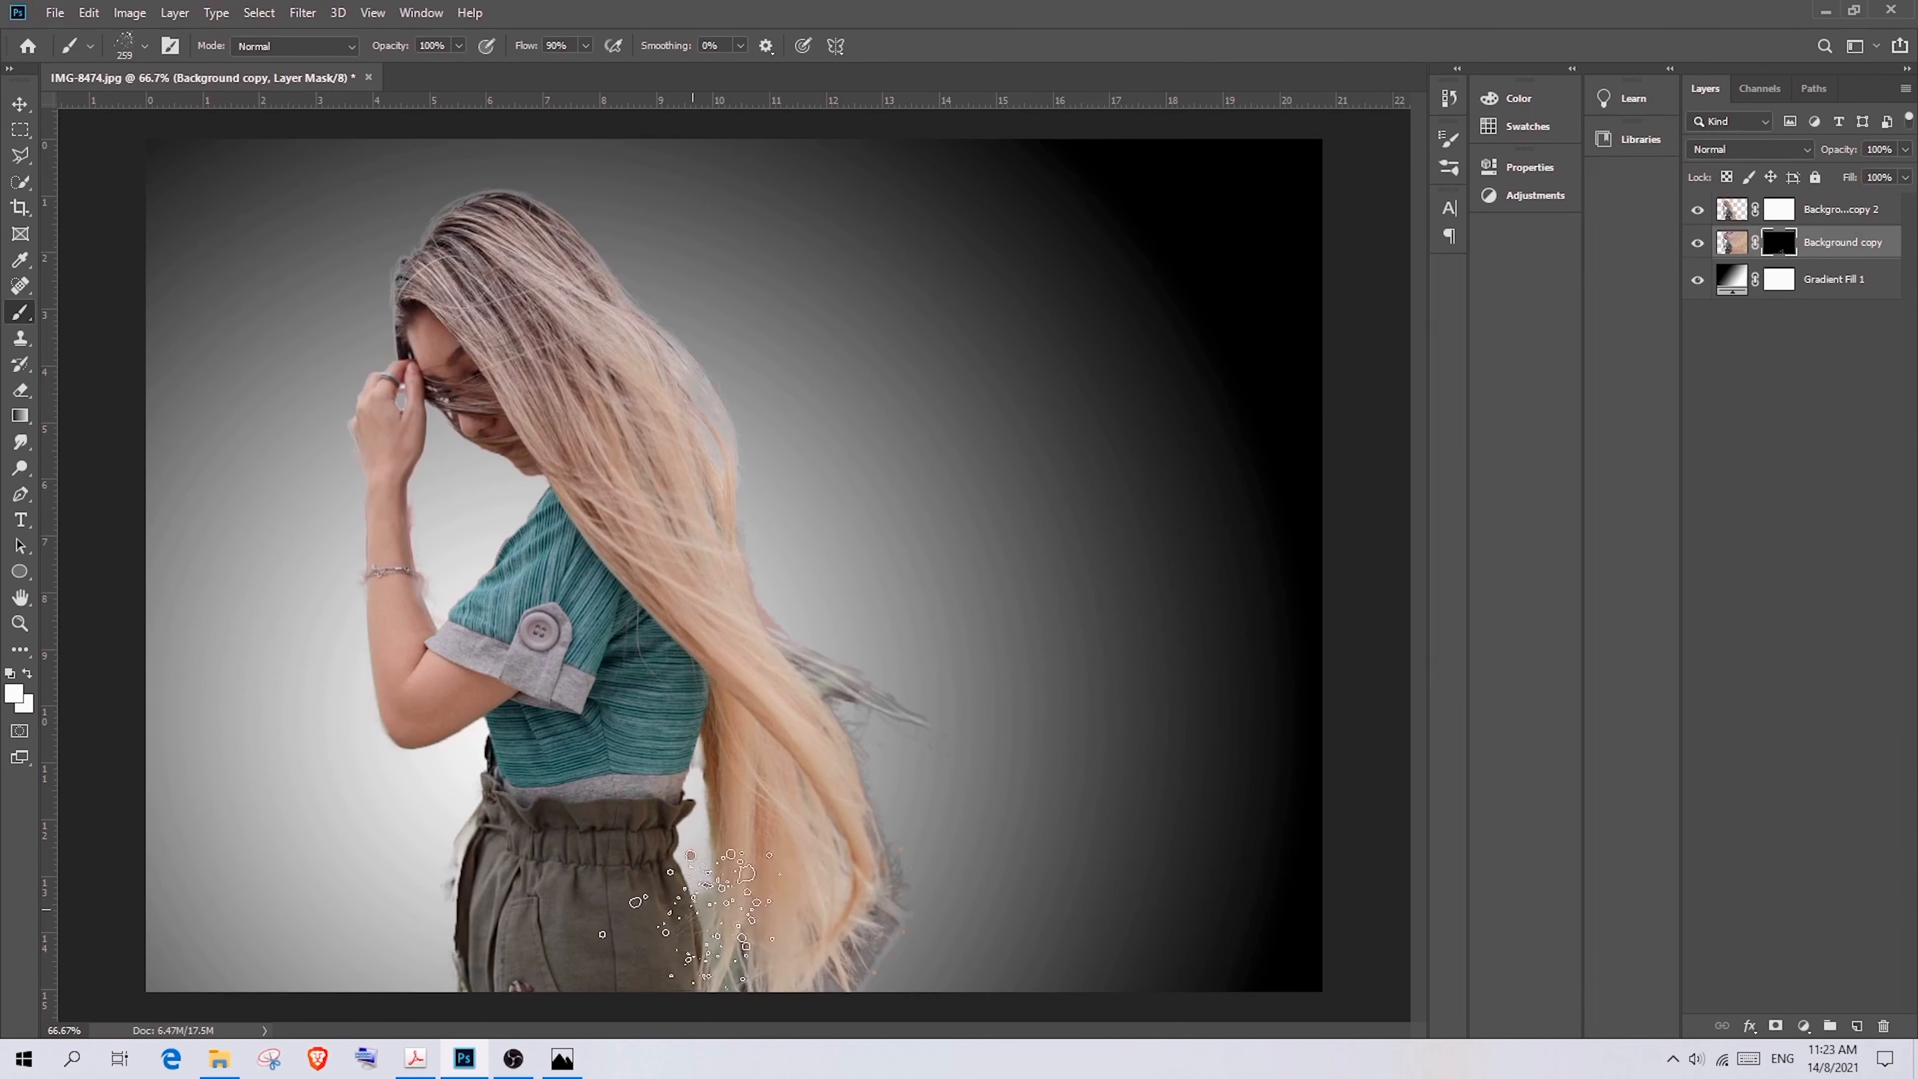
Paint white splatter on the Background copy mask along the back of the hair, from the waist up to the crown
drag(728, 892, 714, 873)
mouse_move(906, 930)
mouse_down()
mouse_move(913, 853)
mouse_move(884, 816)
mouse_move(850, 925)
mouse_move(737, 868)
mouse_move(714, 880)
mouse_move(808, 722)
mouse_move(853, 695)
mouse_move(832, 671)
mouse_move(834, 620)
mouse_move(793, 620)
mouse_move(726, 387)
mouse_move(729, 404)
mouse_up()
mouse_move(679, 324)
mouse_down()
mouse_move(620, 198)
mouse_move(574, 198)
mouse_move(529, 260)
mouse_move(589, 233)
mouse_move(608, 269)
mouse_up()
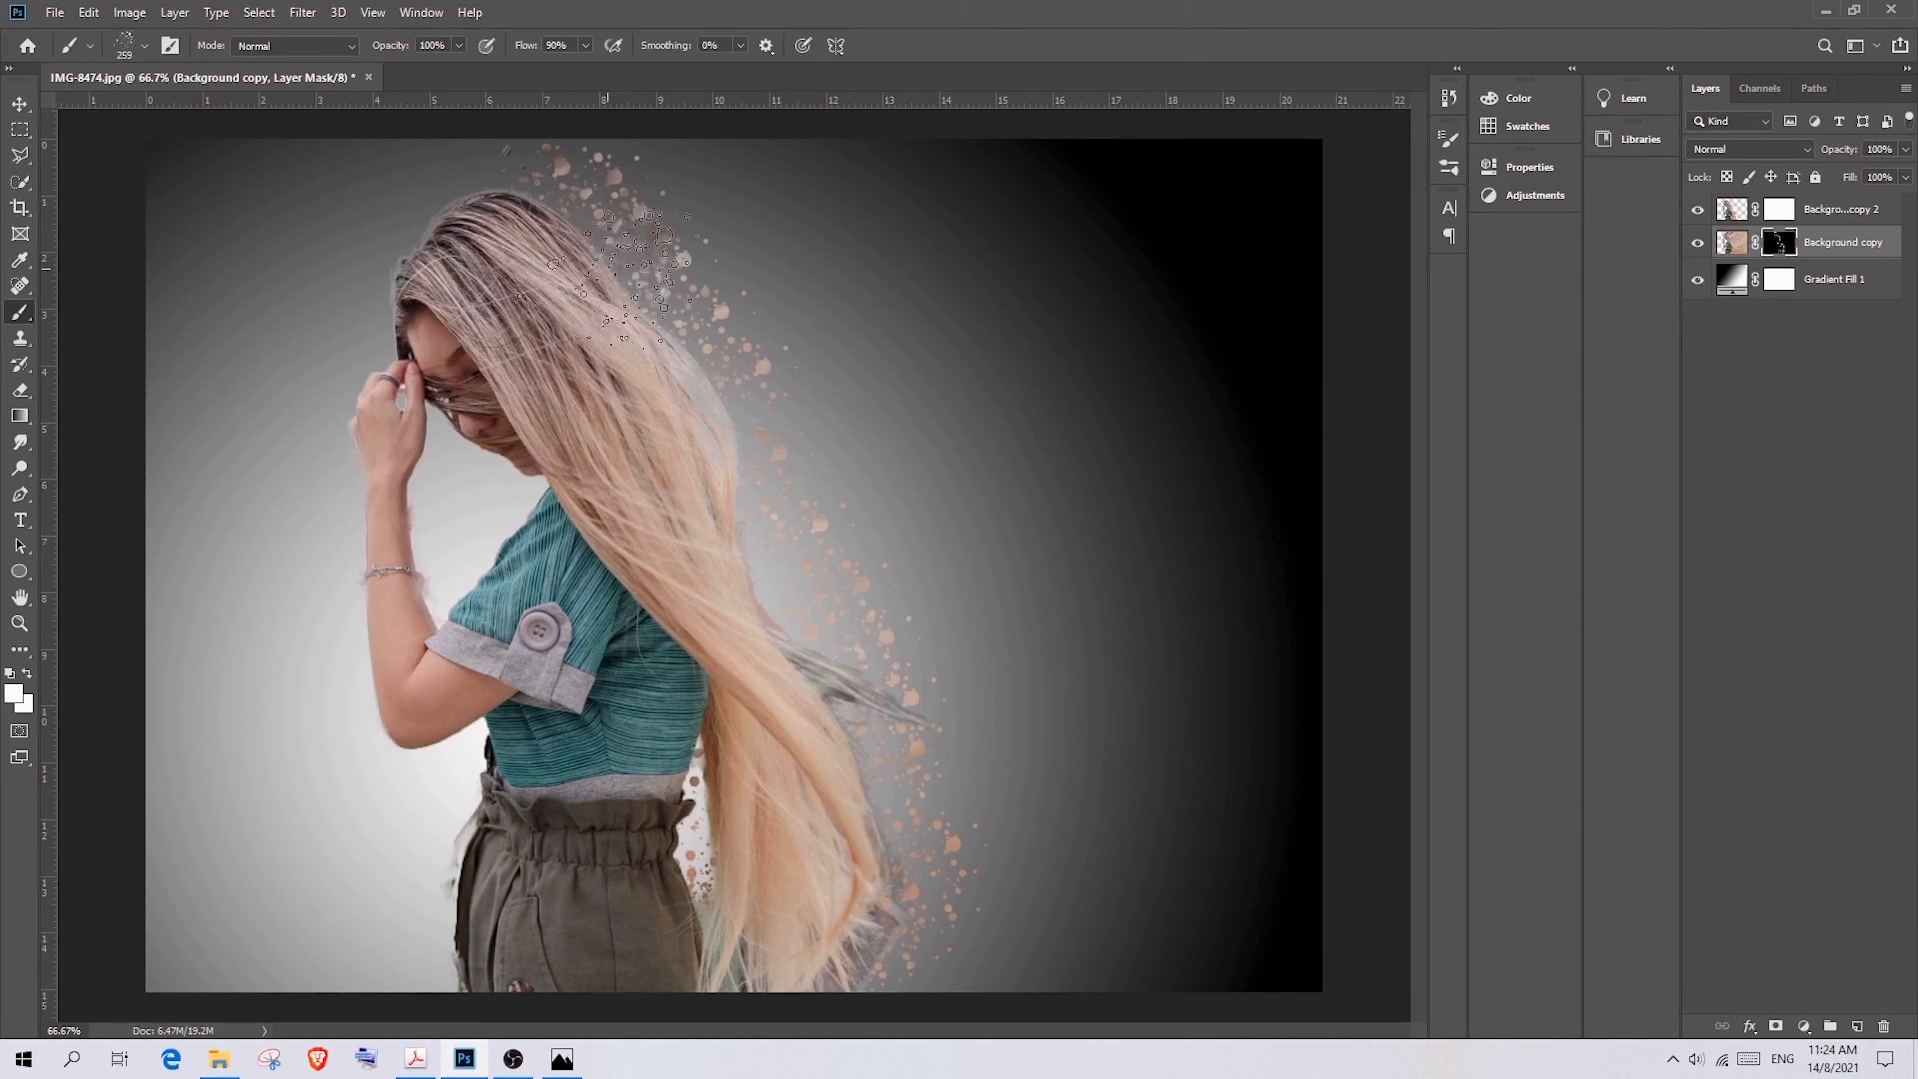
click(752, 449)
click(746, 544)
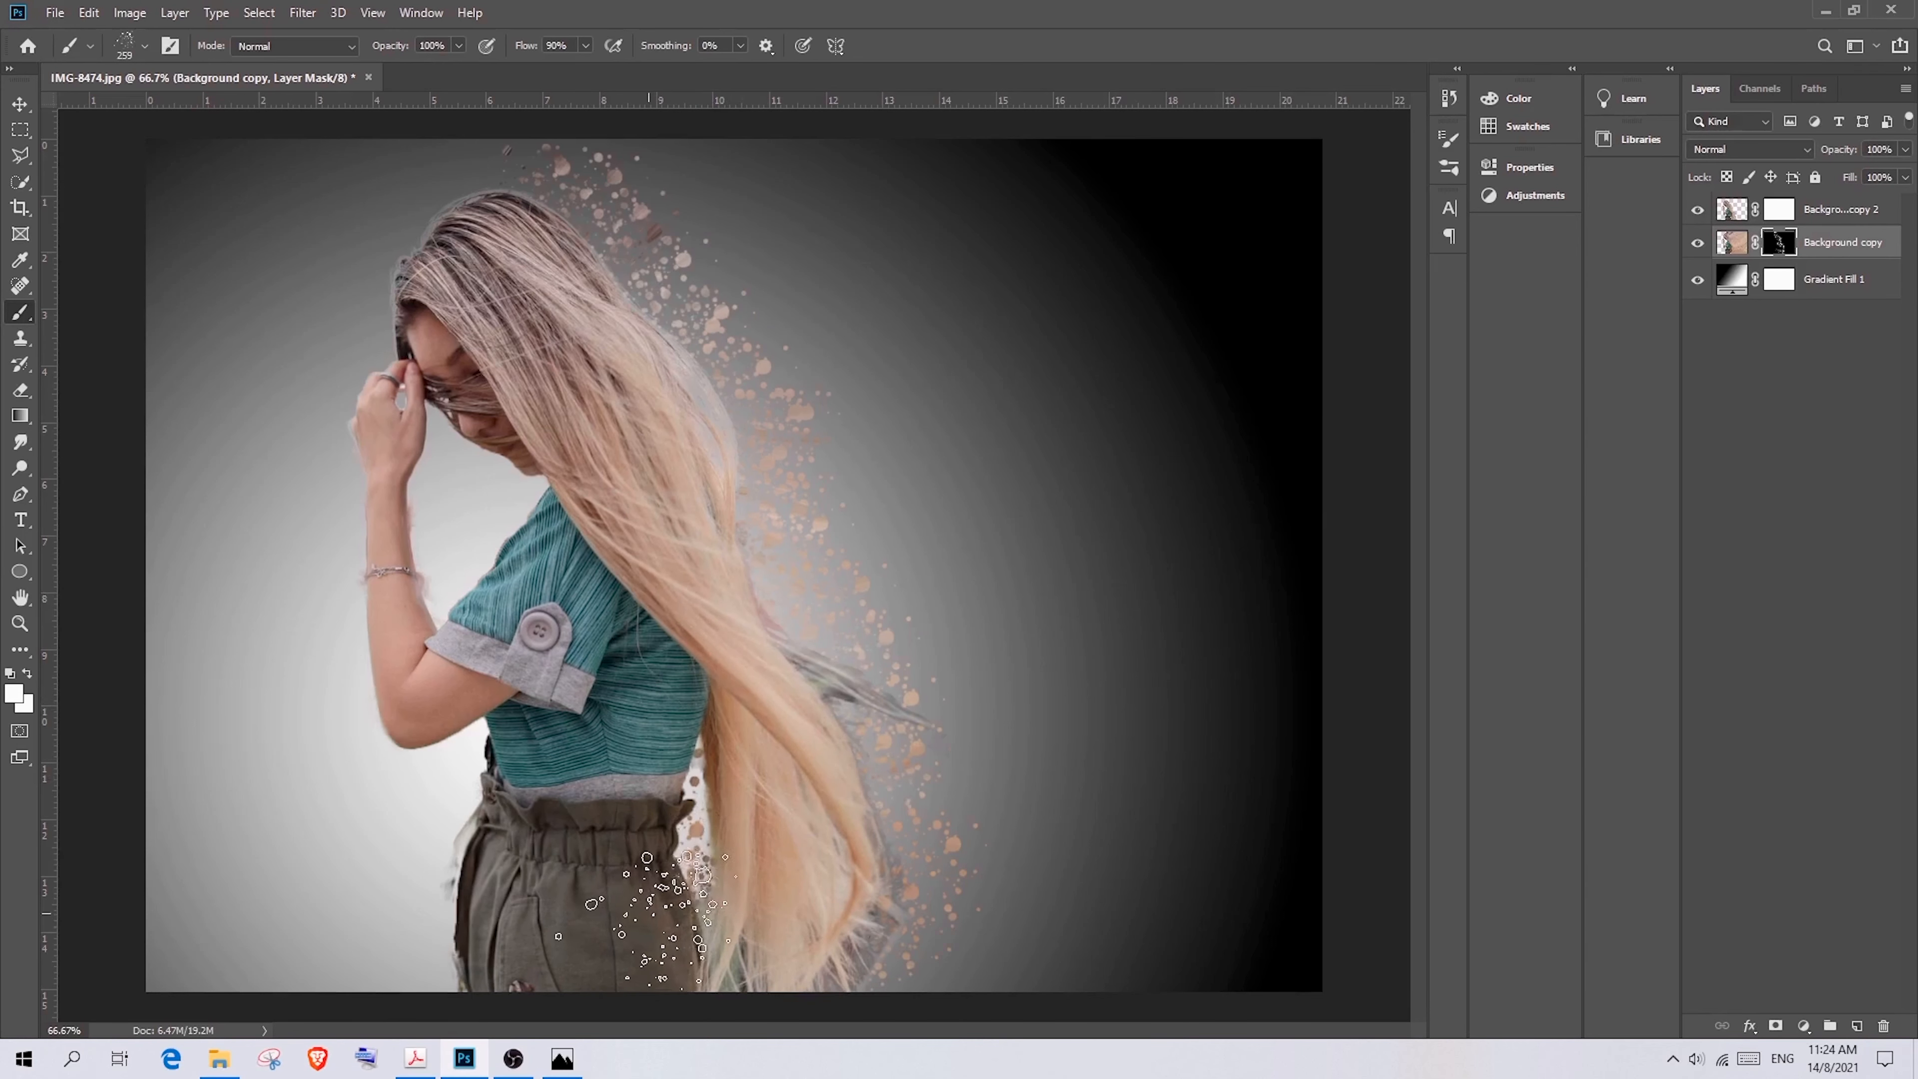
click(654, 831)
click(661, 855)
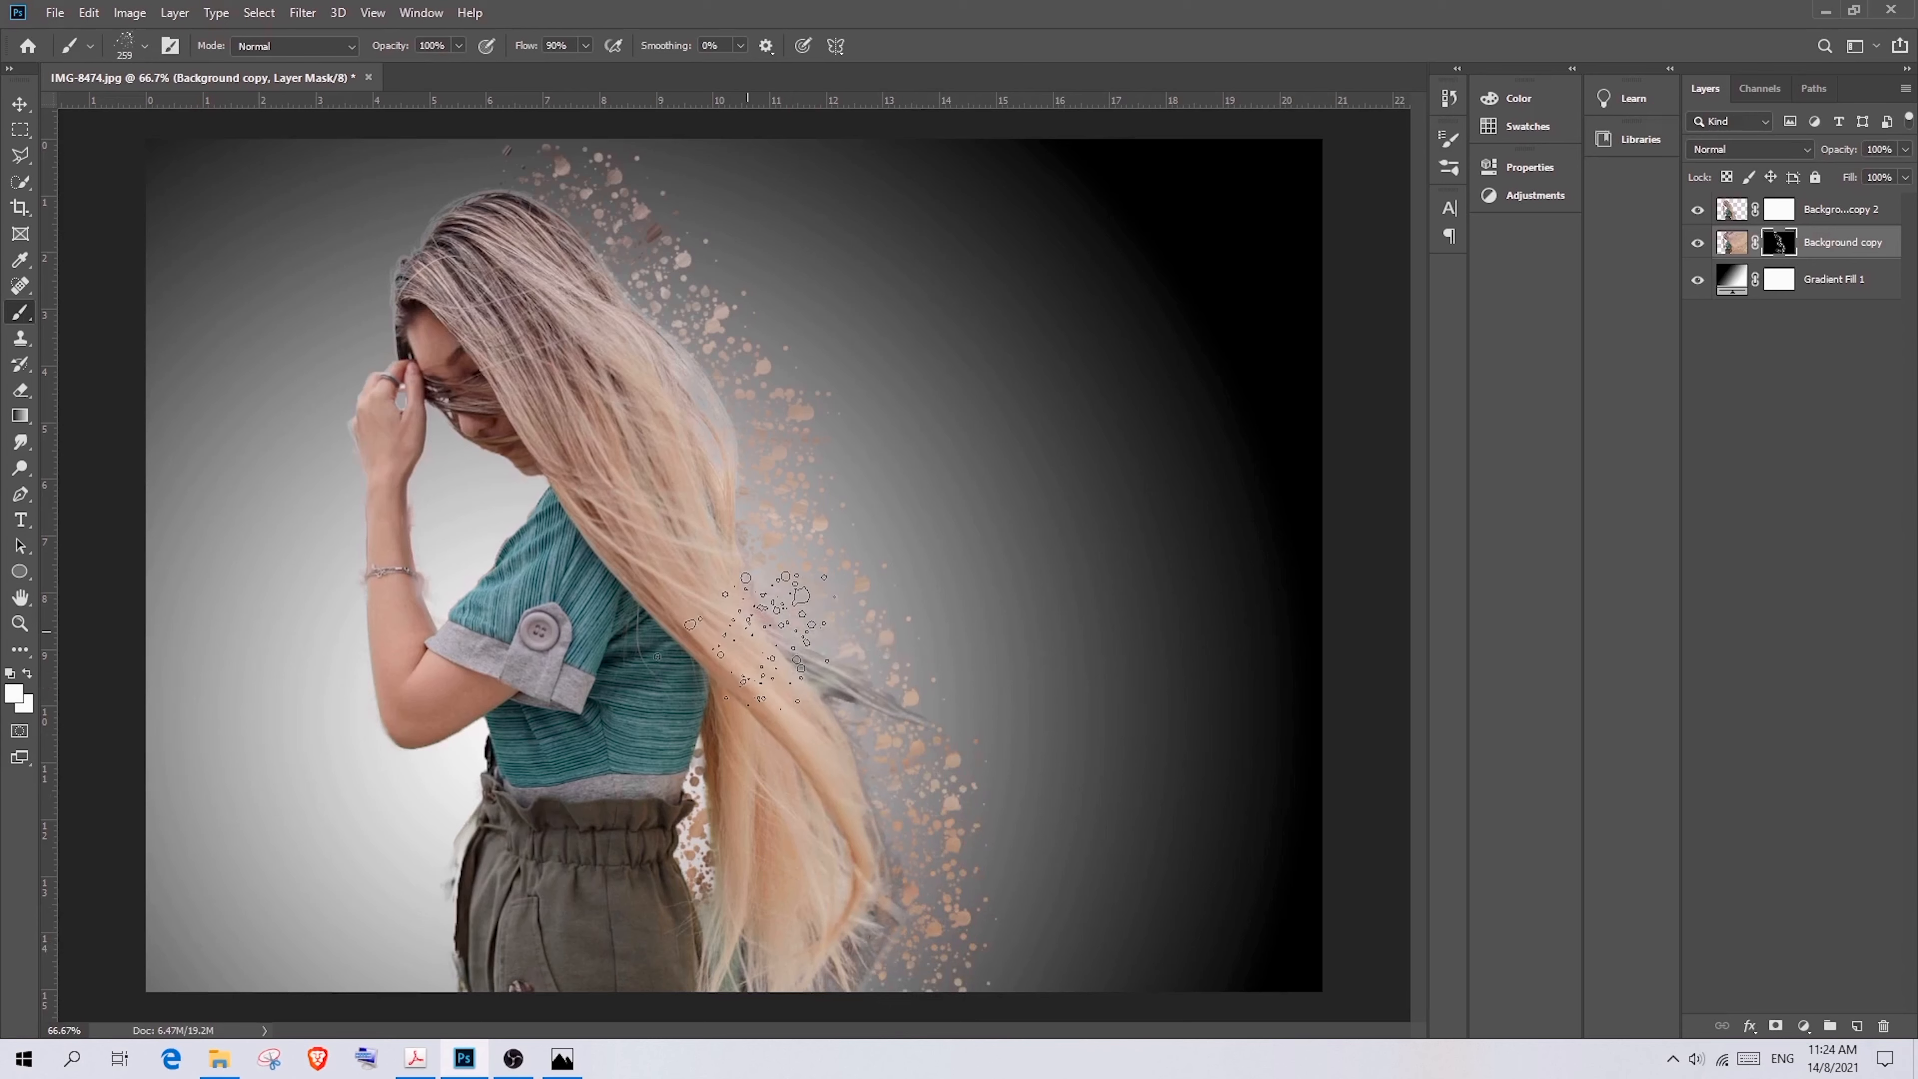
click(697, 316)
click(628, 220)
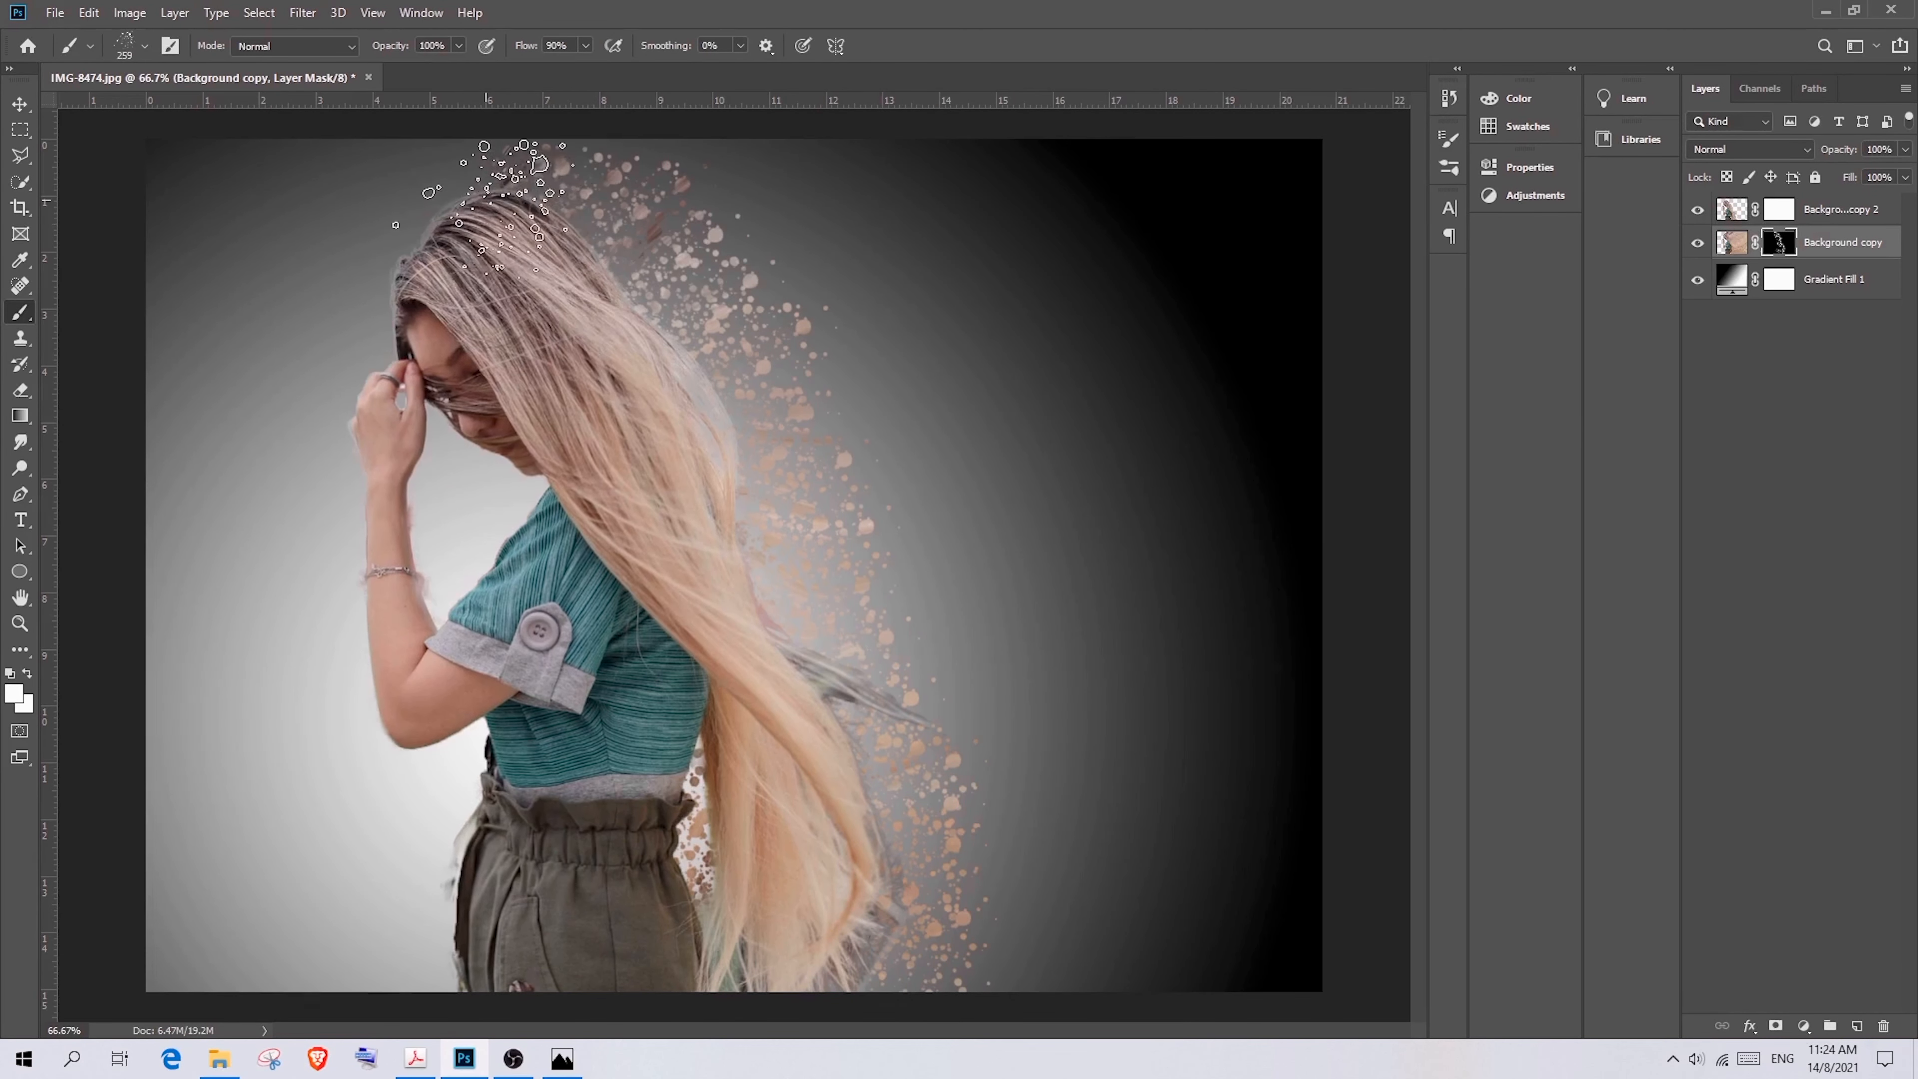
click(498, 203)
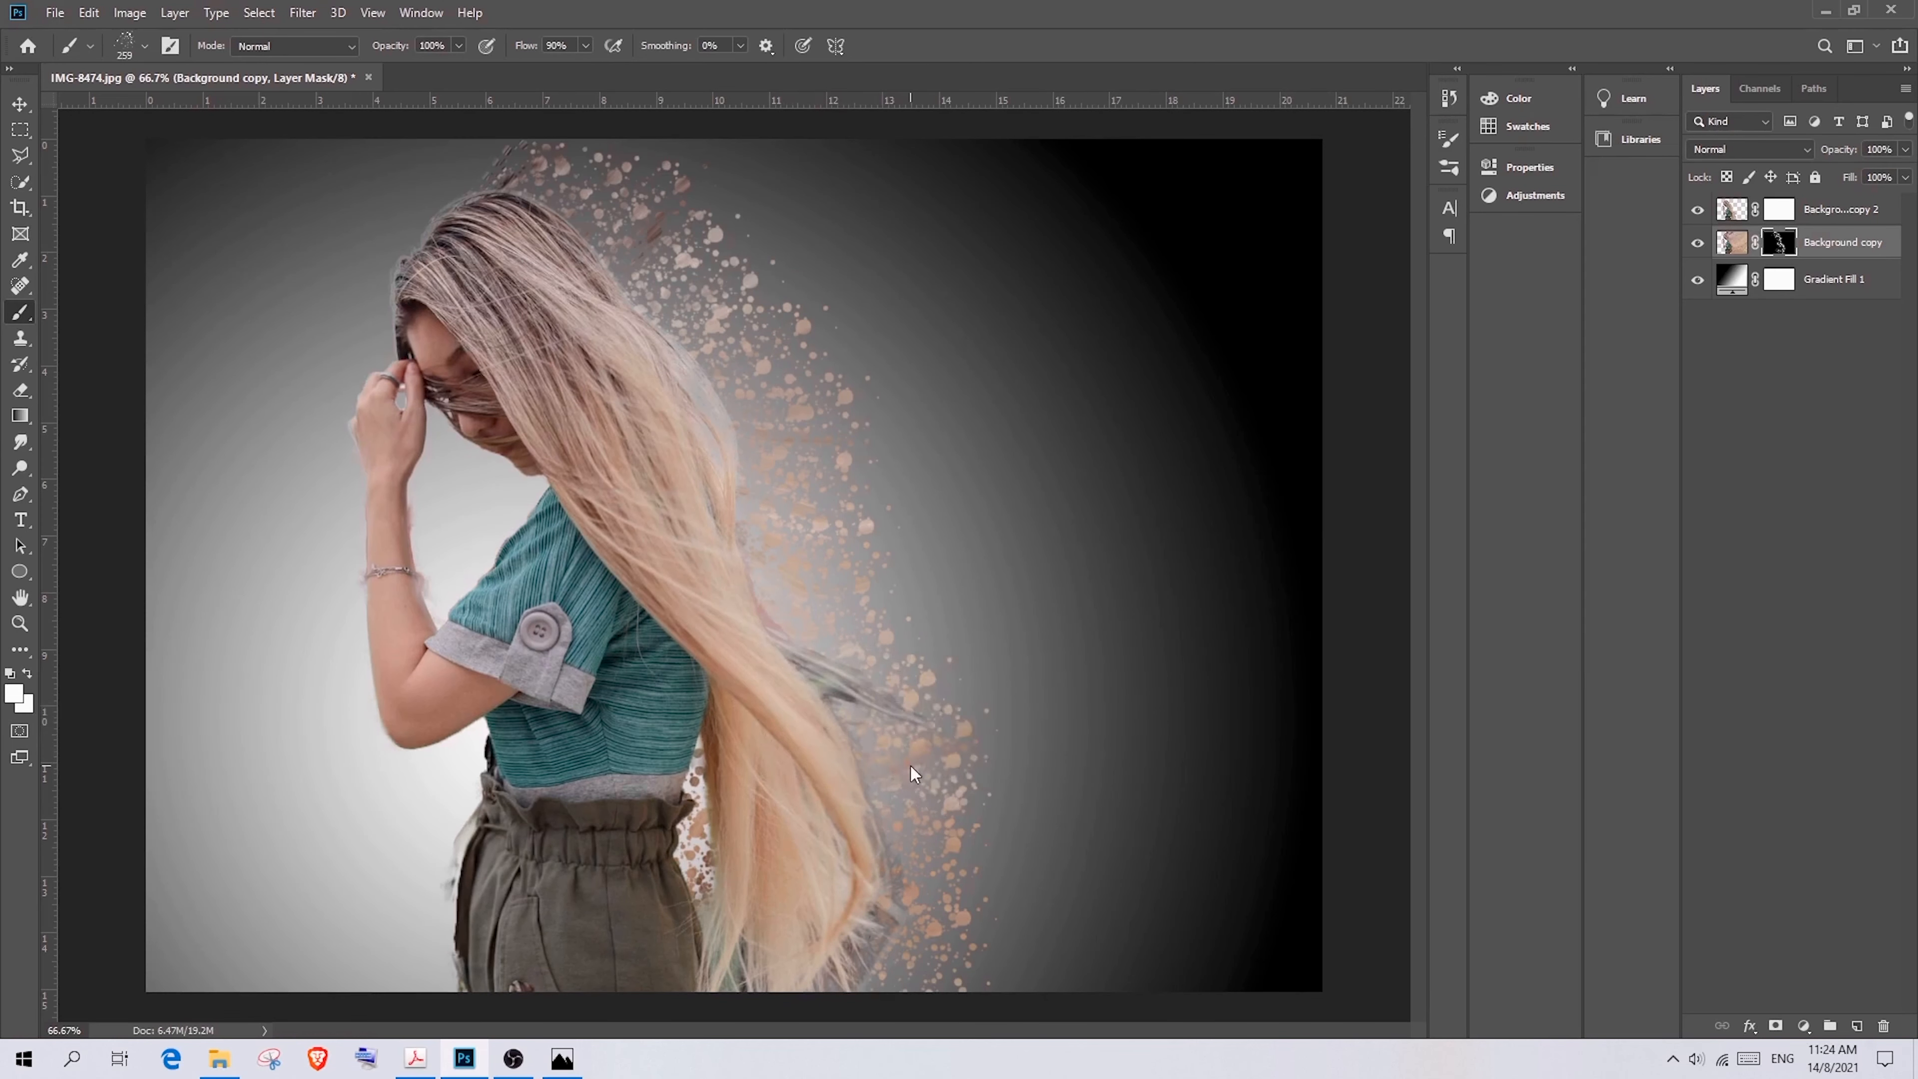
click(929, 835)
Target the mask of the Background copy 2 layer and set the foreground color to black (#000000)
click(1782, 213)
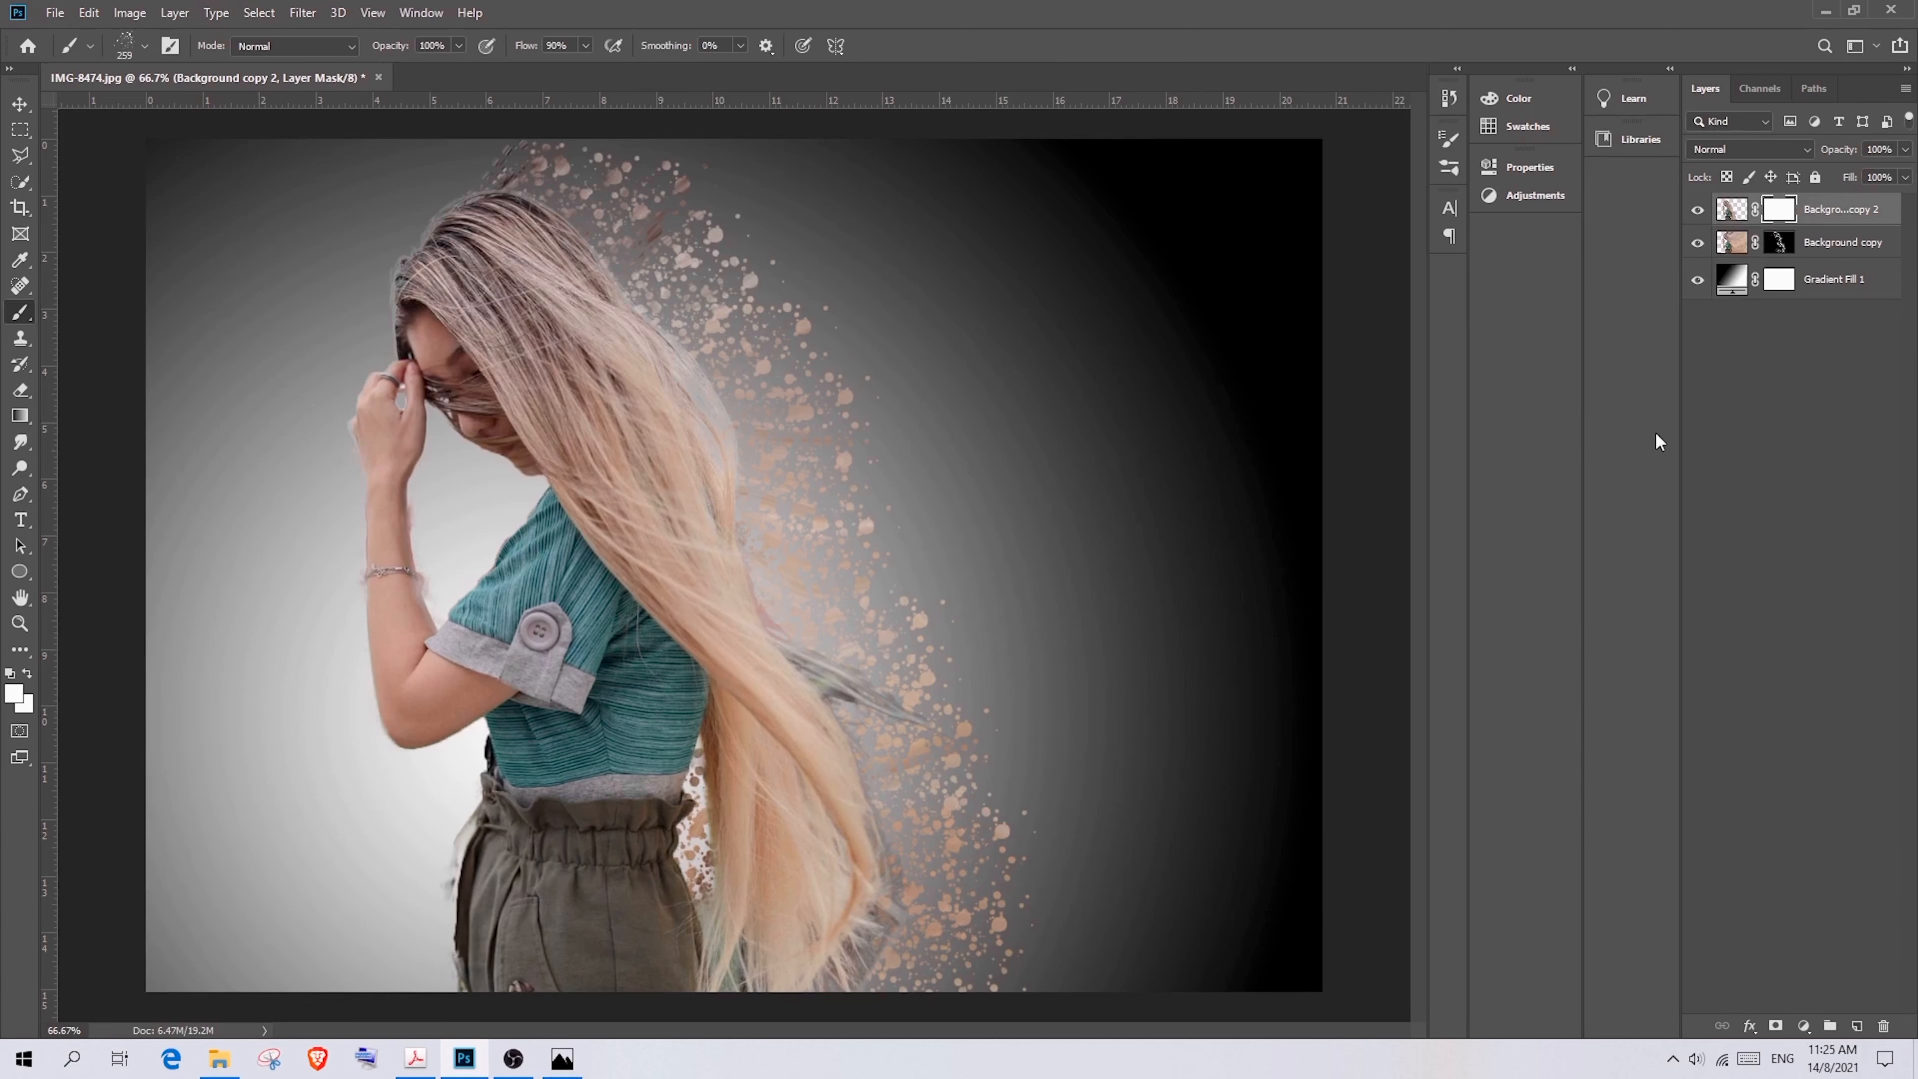
click(15, 694)
click(1080, 510)
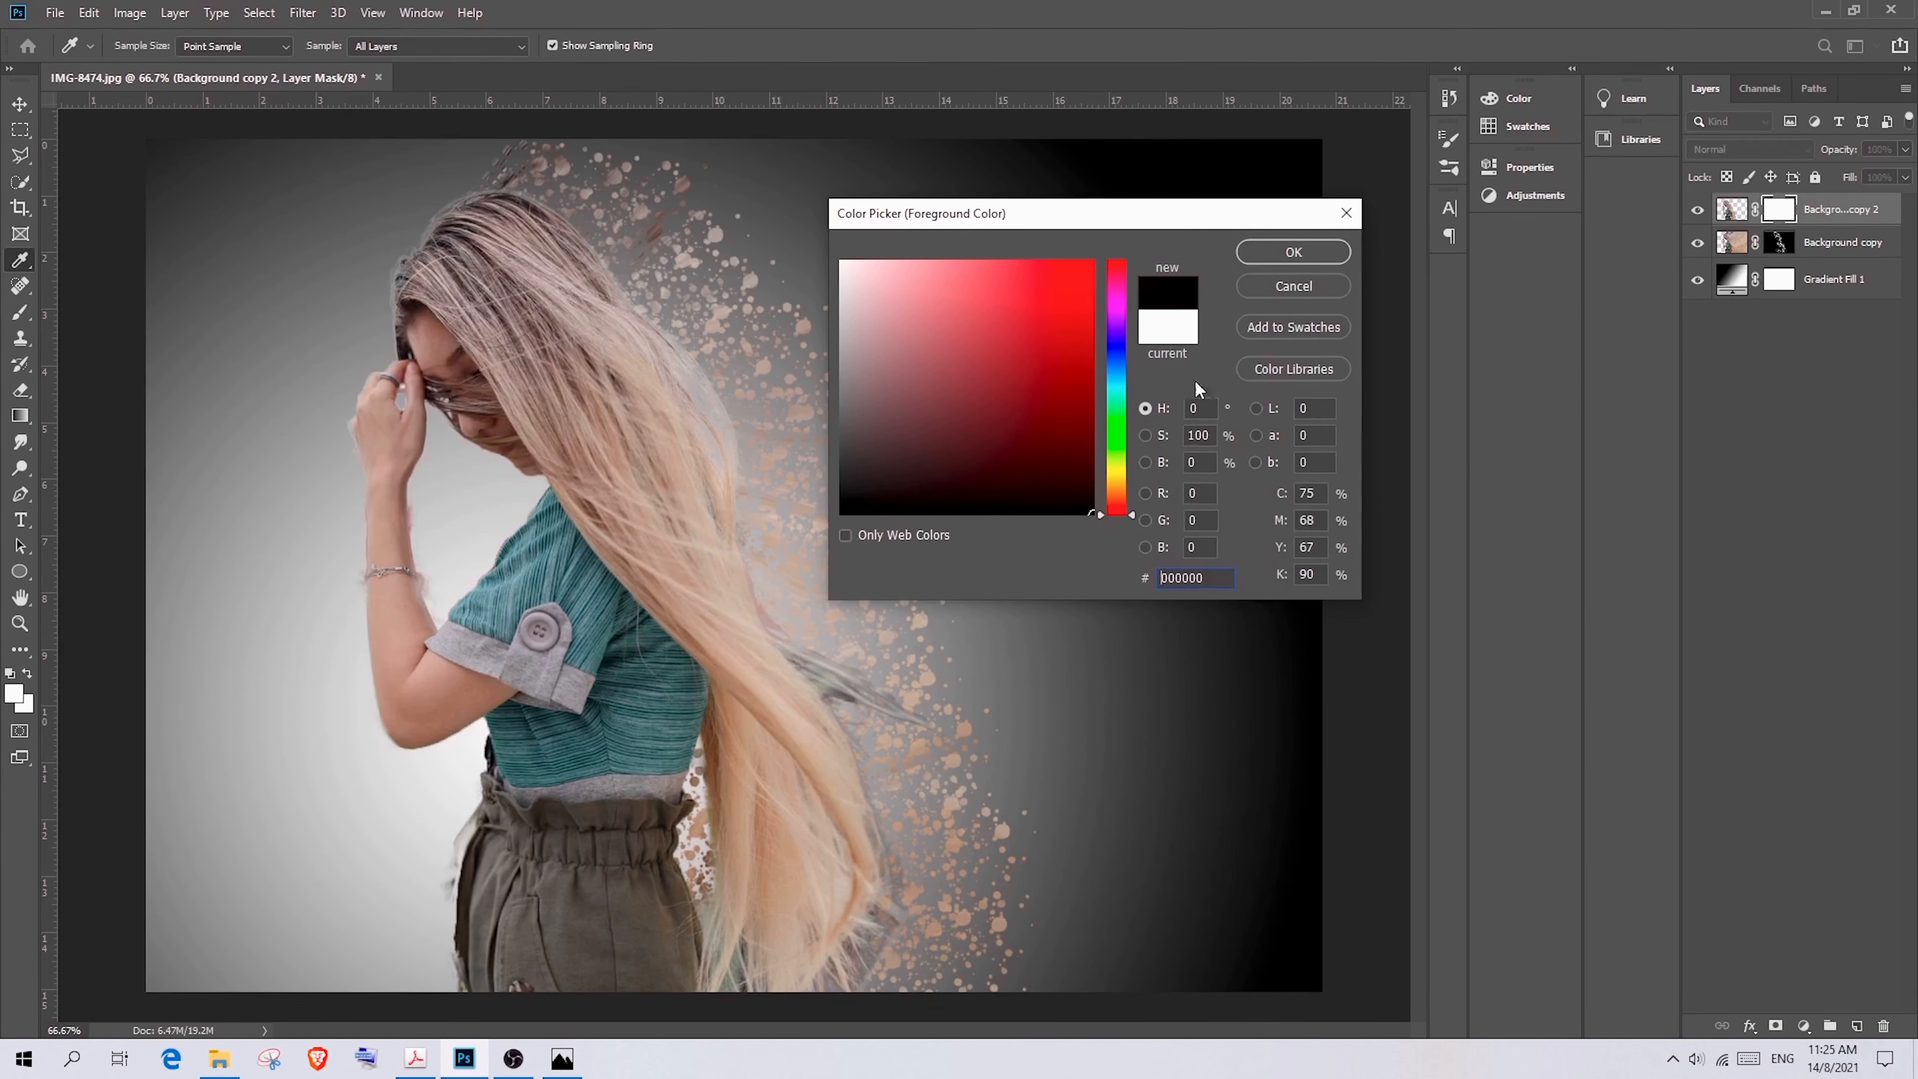
click(1286, 253)
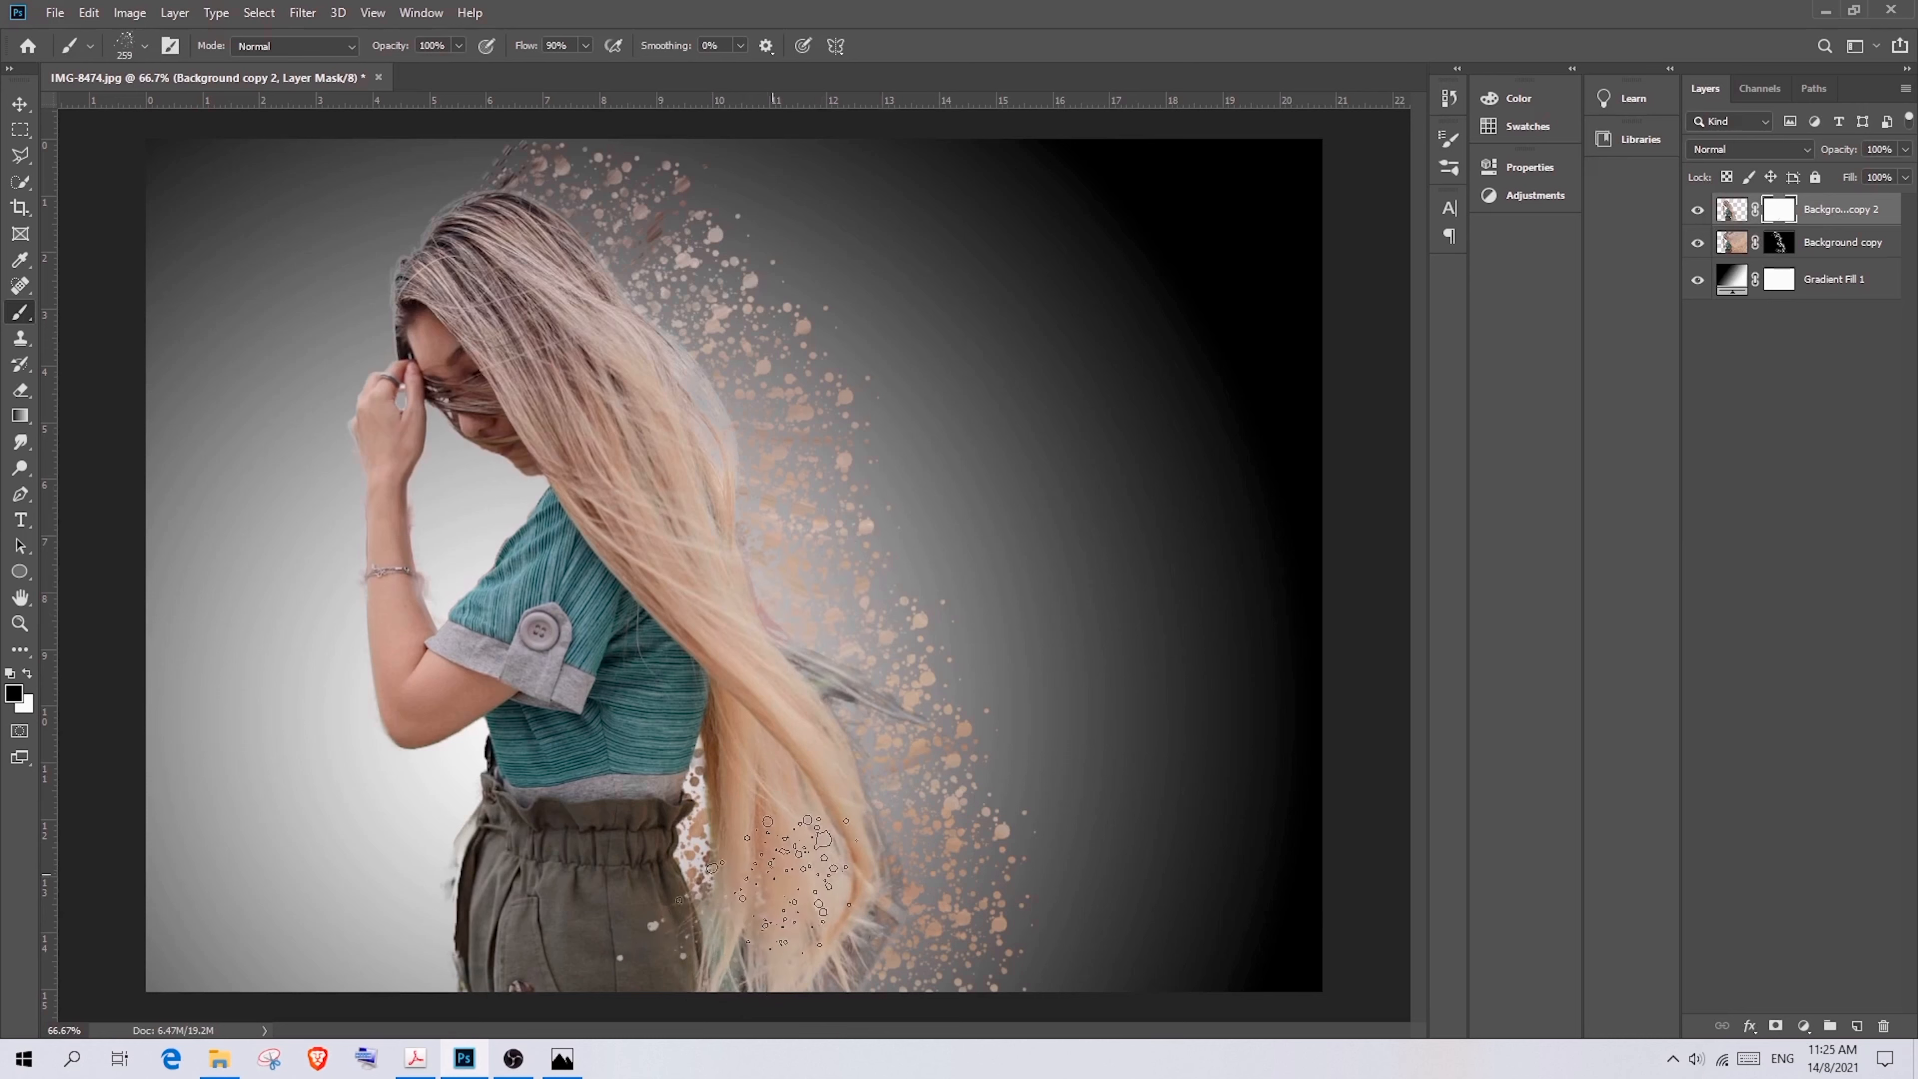
Paint black splatter on the Background copy 2 mask over the trousers, shirt back and hair edge, rotating the brush tip between strokes
mouse_move(691, 900)
mouse_down()
mouse_move(721, 925)
mouse_move(685, 966)
mouse_move(766, 952)
mouse_move(794, 862)
mouse_move(812, 925)
mouse_move(820, 875)
mouse_move(782, 791)
mouse_move(693, 872)
mouse_move(693, 819)
mouse_move(675, 921)
mouse_move(689, 856)
mouse_move(691, 906)
mouse_move(729, 906)
mouse_up()
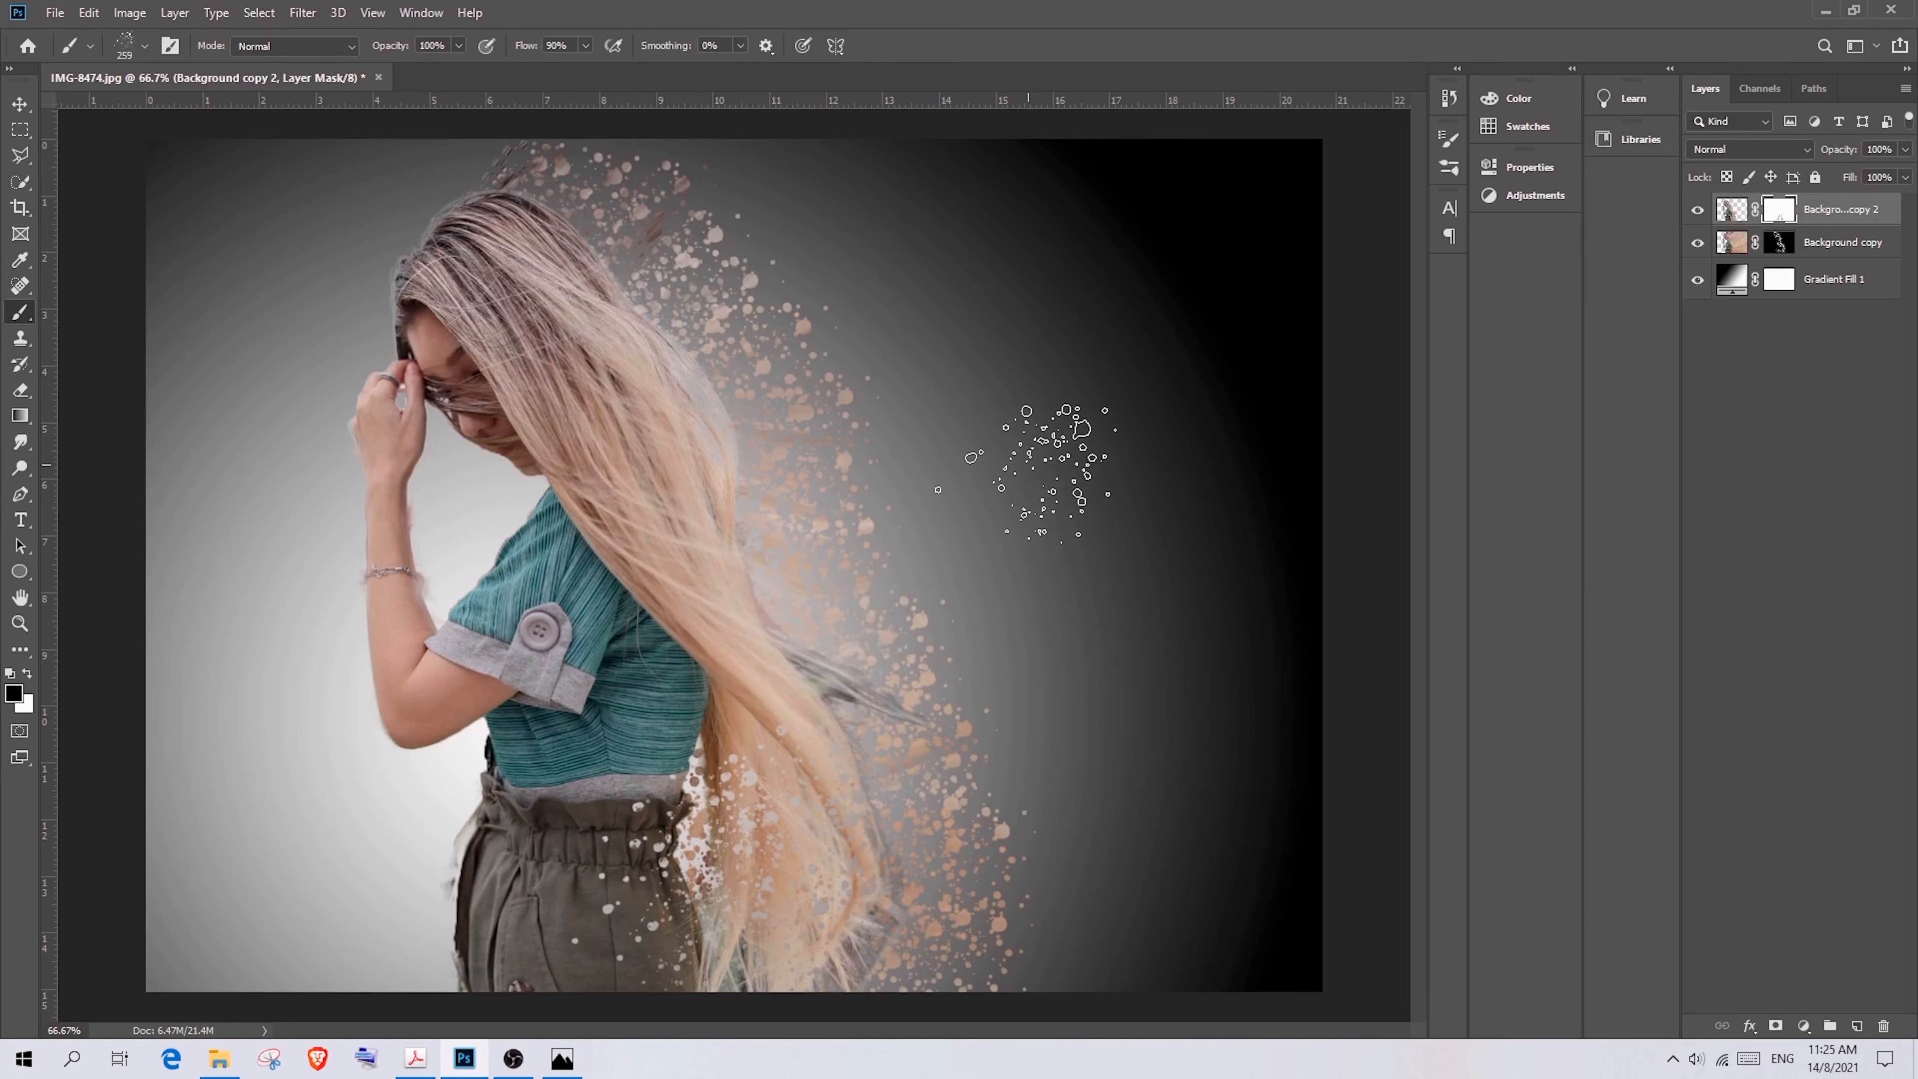
right_click(1031, 473)
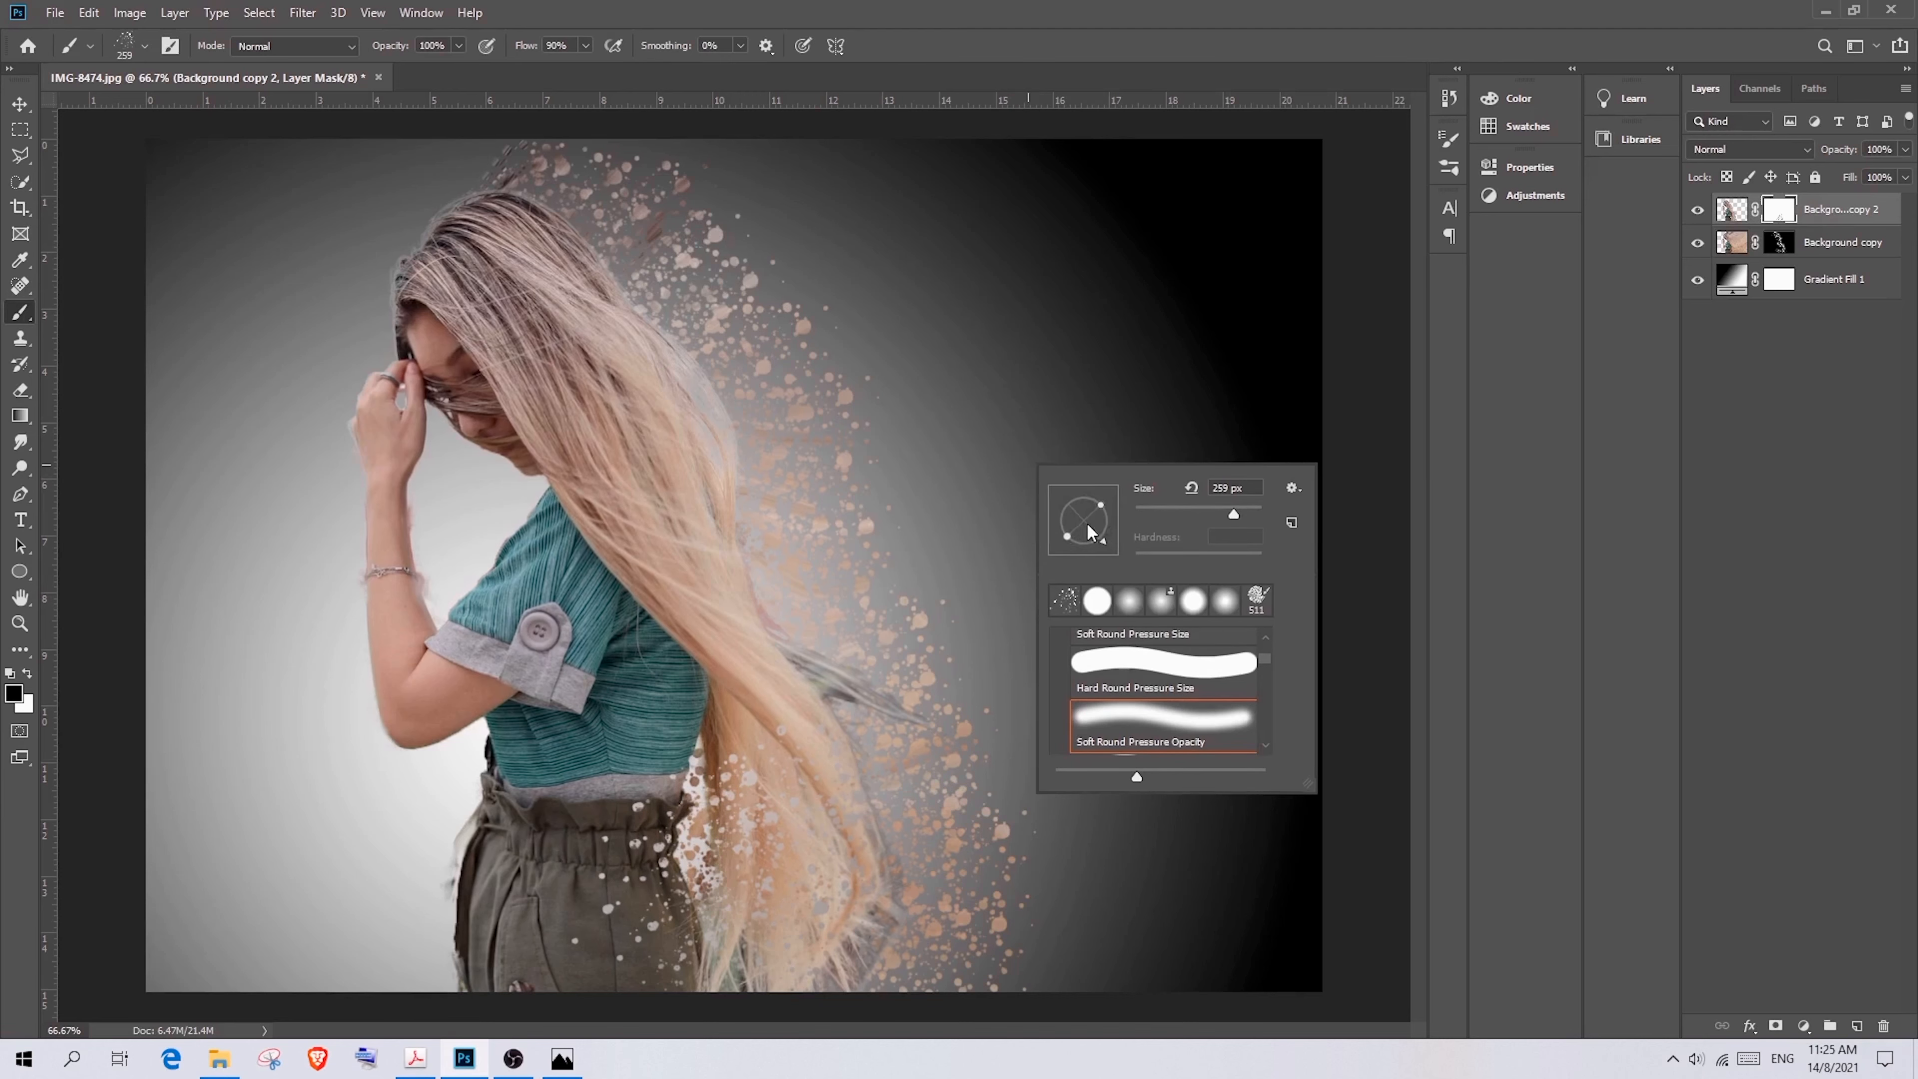
drag(1104, 555, 1088, 558)
click(778, 714)
mouse_move(756, 786)
mouse_down()
mouse_move(781, 650)
mouse_move(770, 590)
mouse_up()
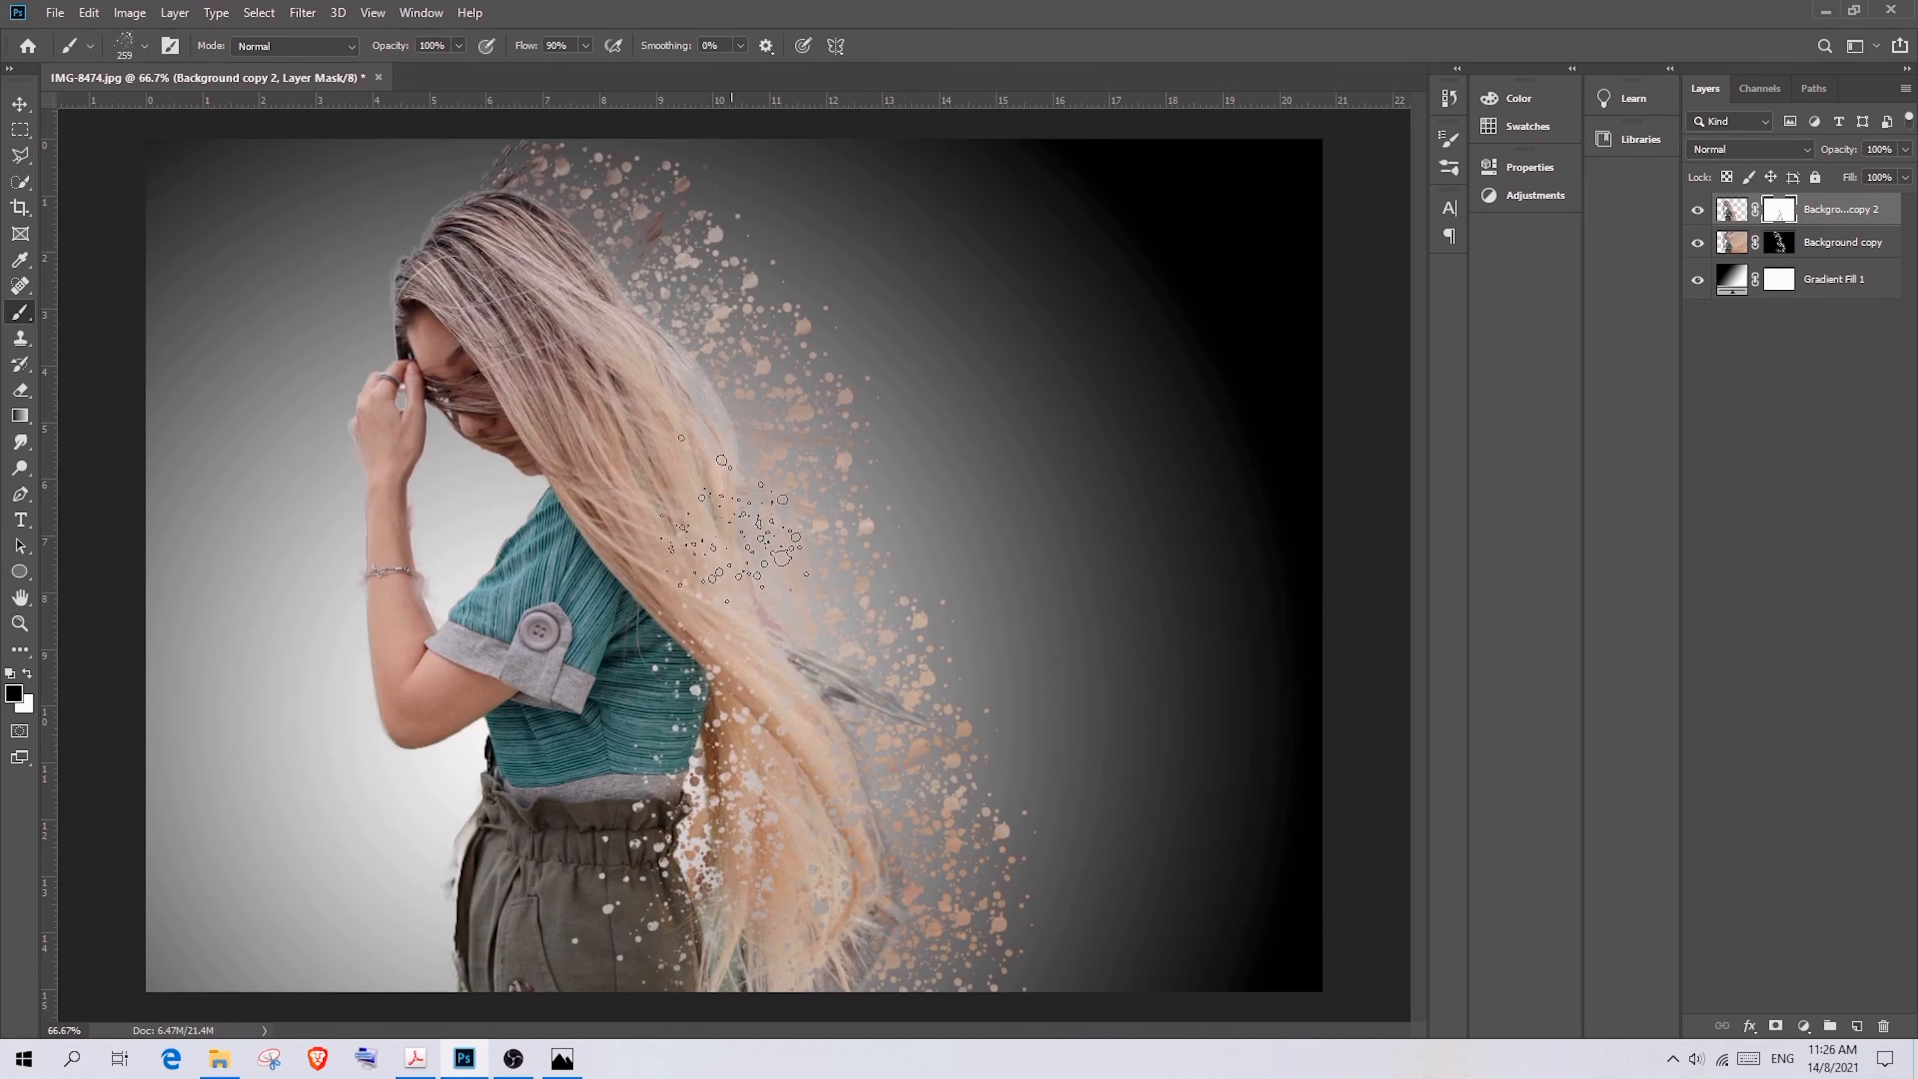
right_click(936, 317)
click(835, 336)
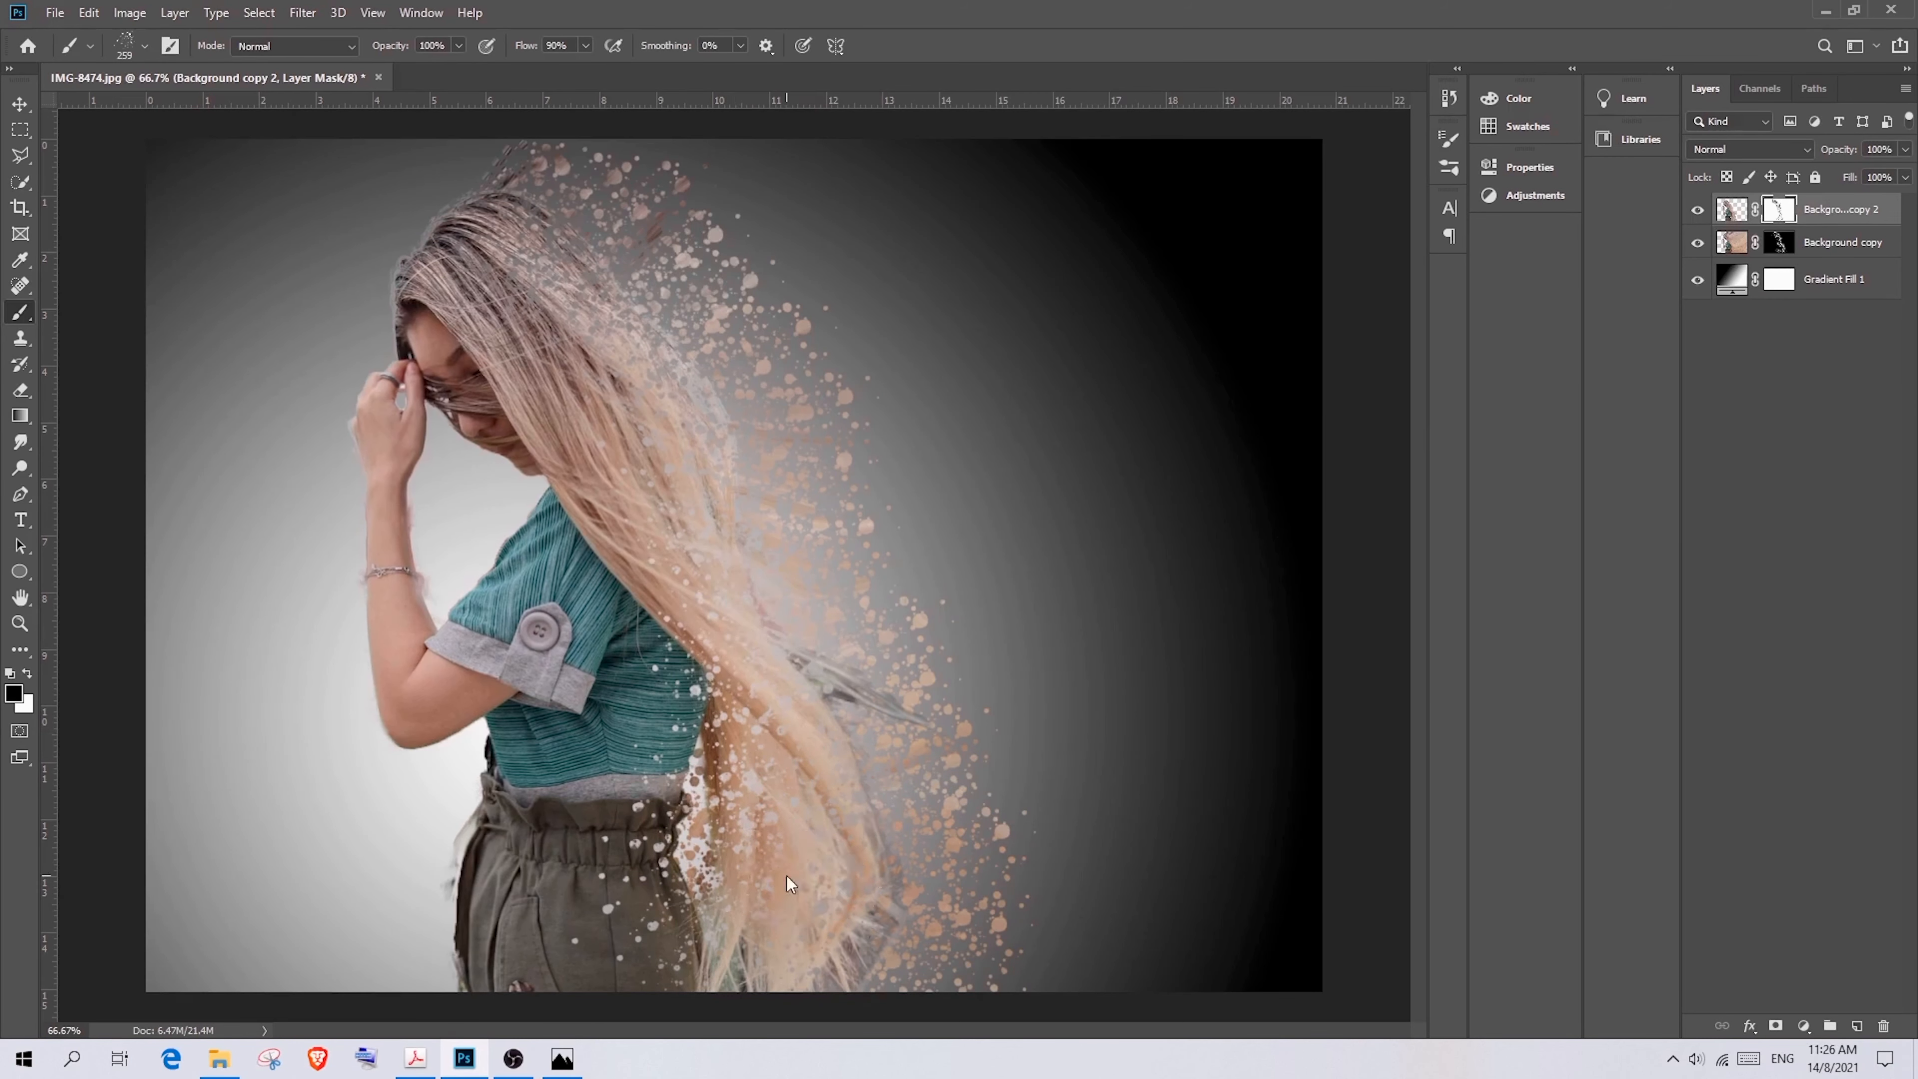
Add denser black splatter on the Background copy 2 mask around the lower hair, waist and trousers
click(773, 914)
click(657, 924)
click(701, 746)
click(698, 771)
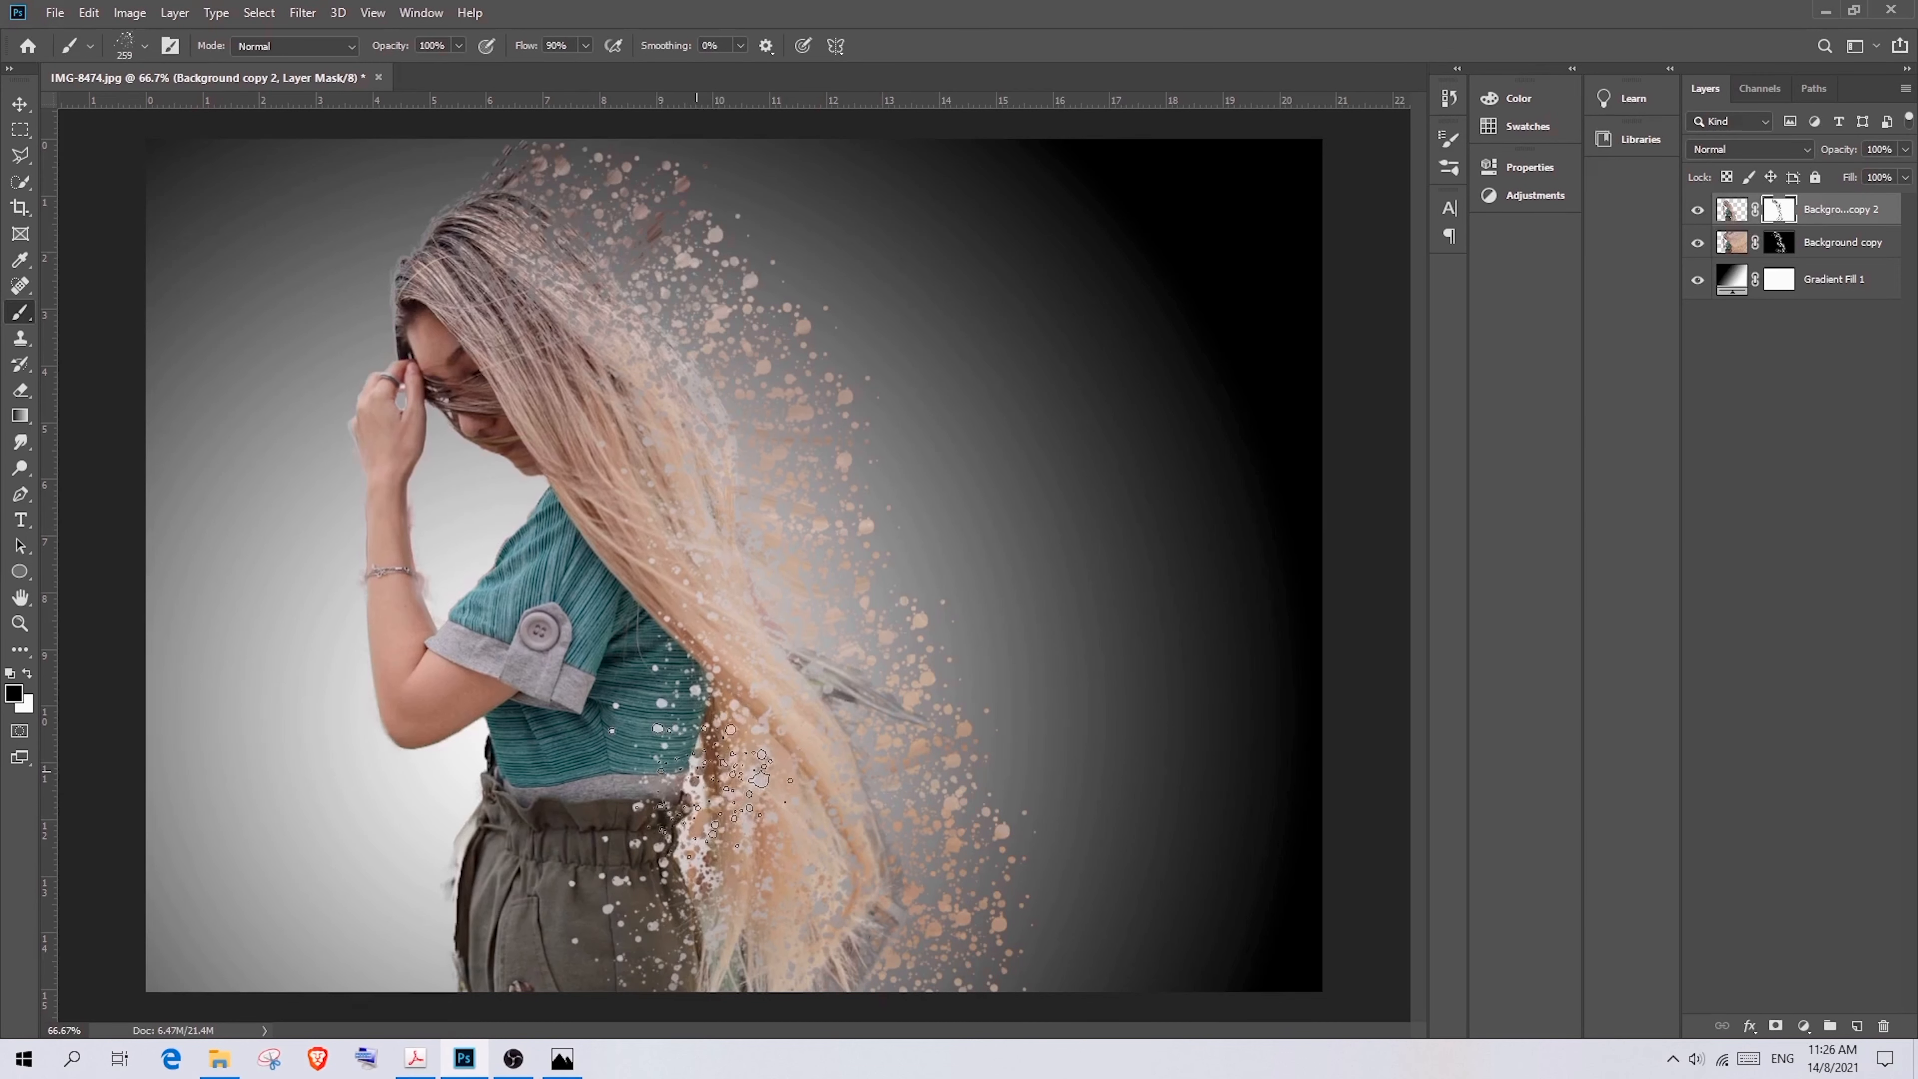
click(626, 921)
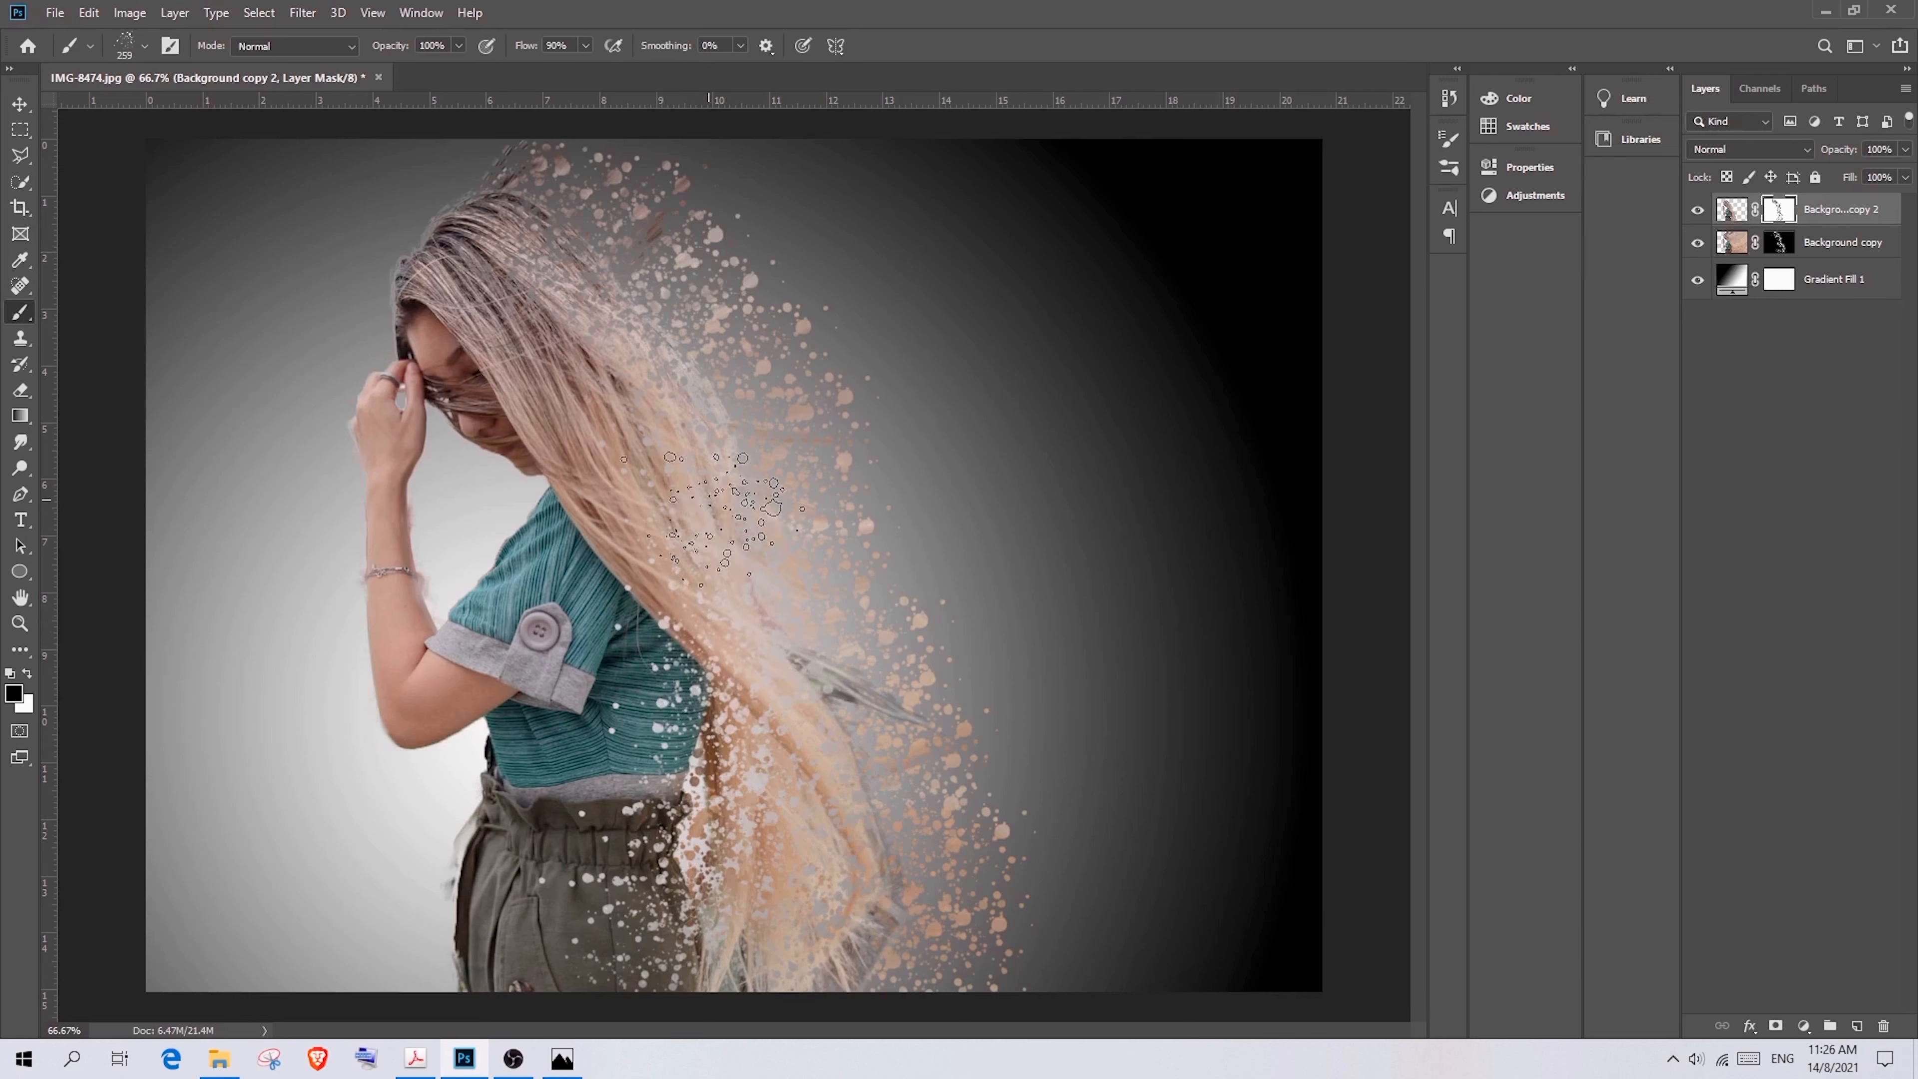
Break up the lower hair into particles by stamping black splatter over it on the Background copy 2 mask
right_click(812, 759)
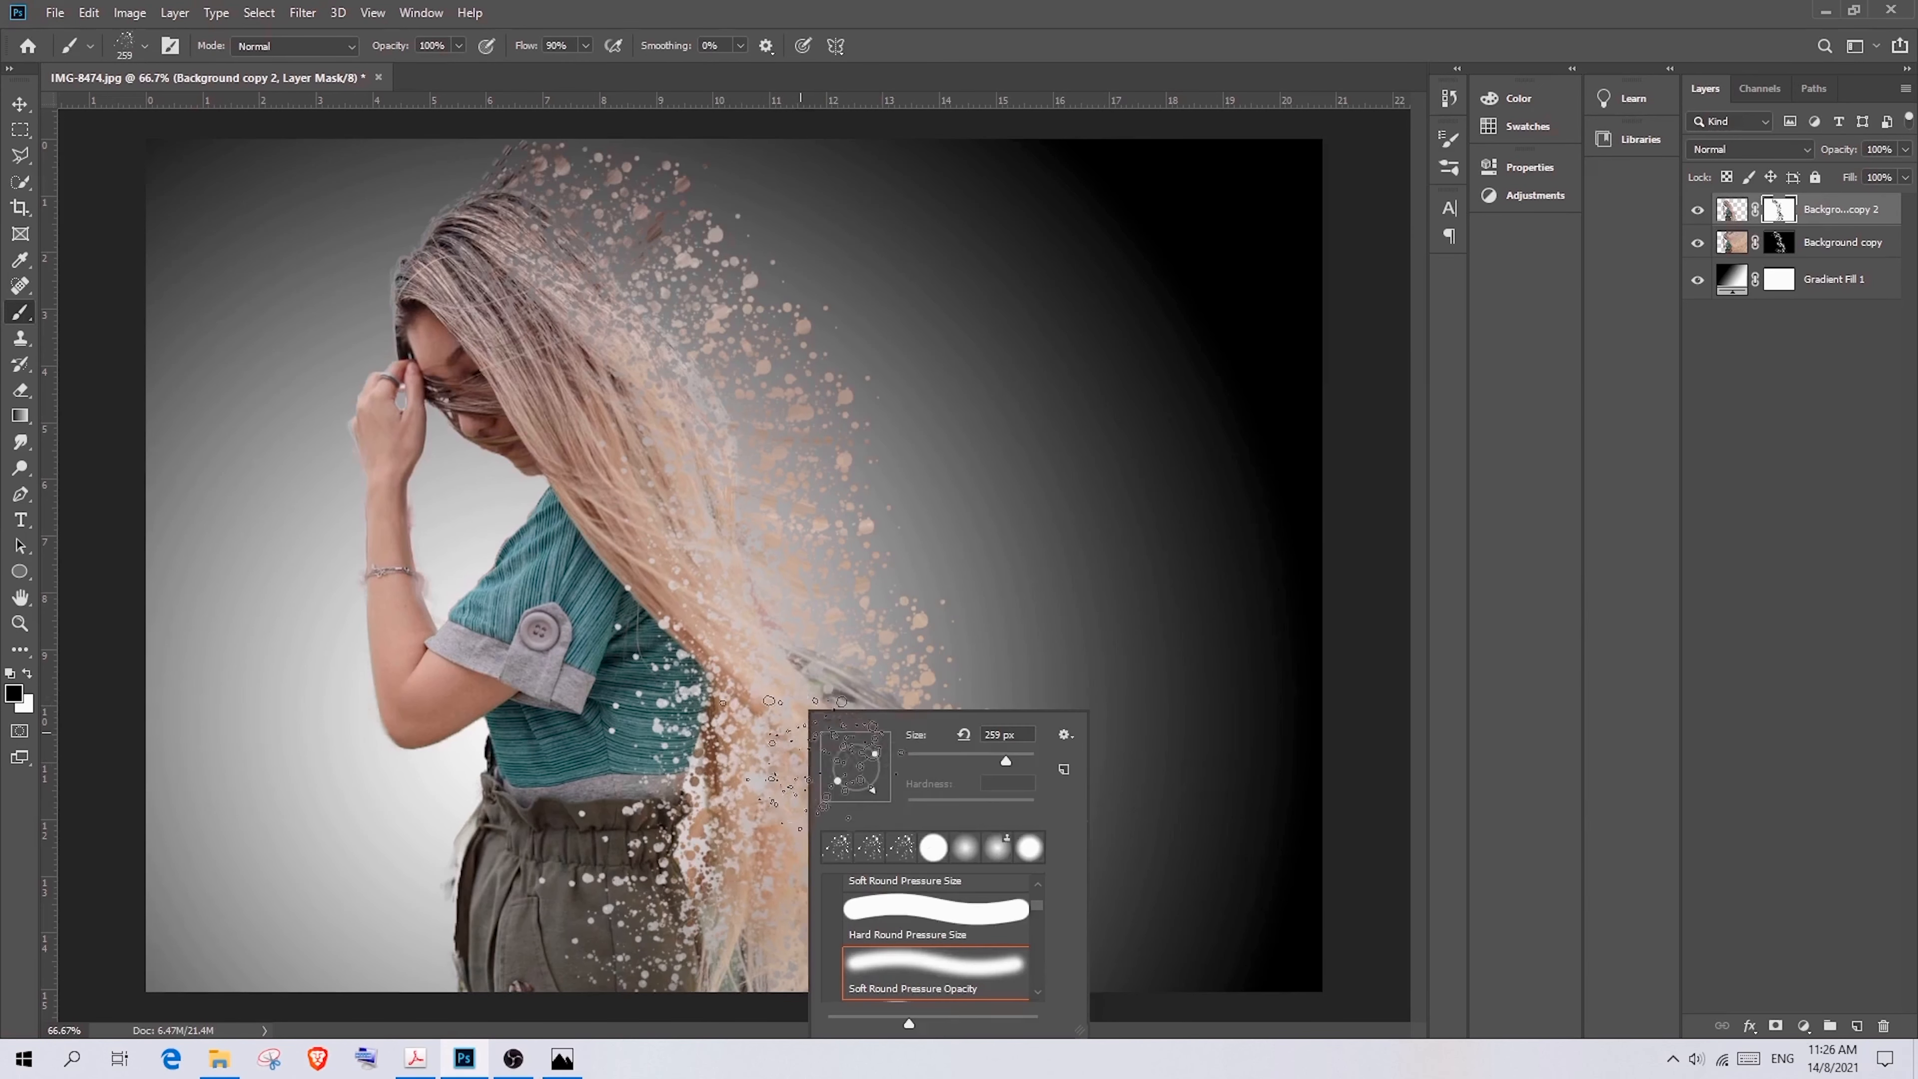
key(Return)
click(847, 793)
click(806, 907)
click(825, 843)
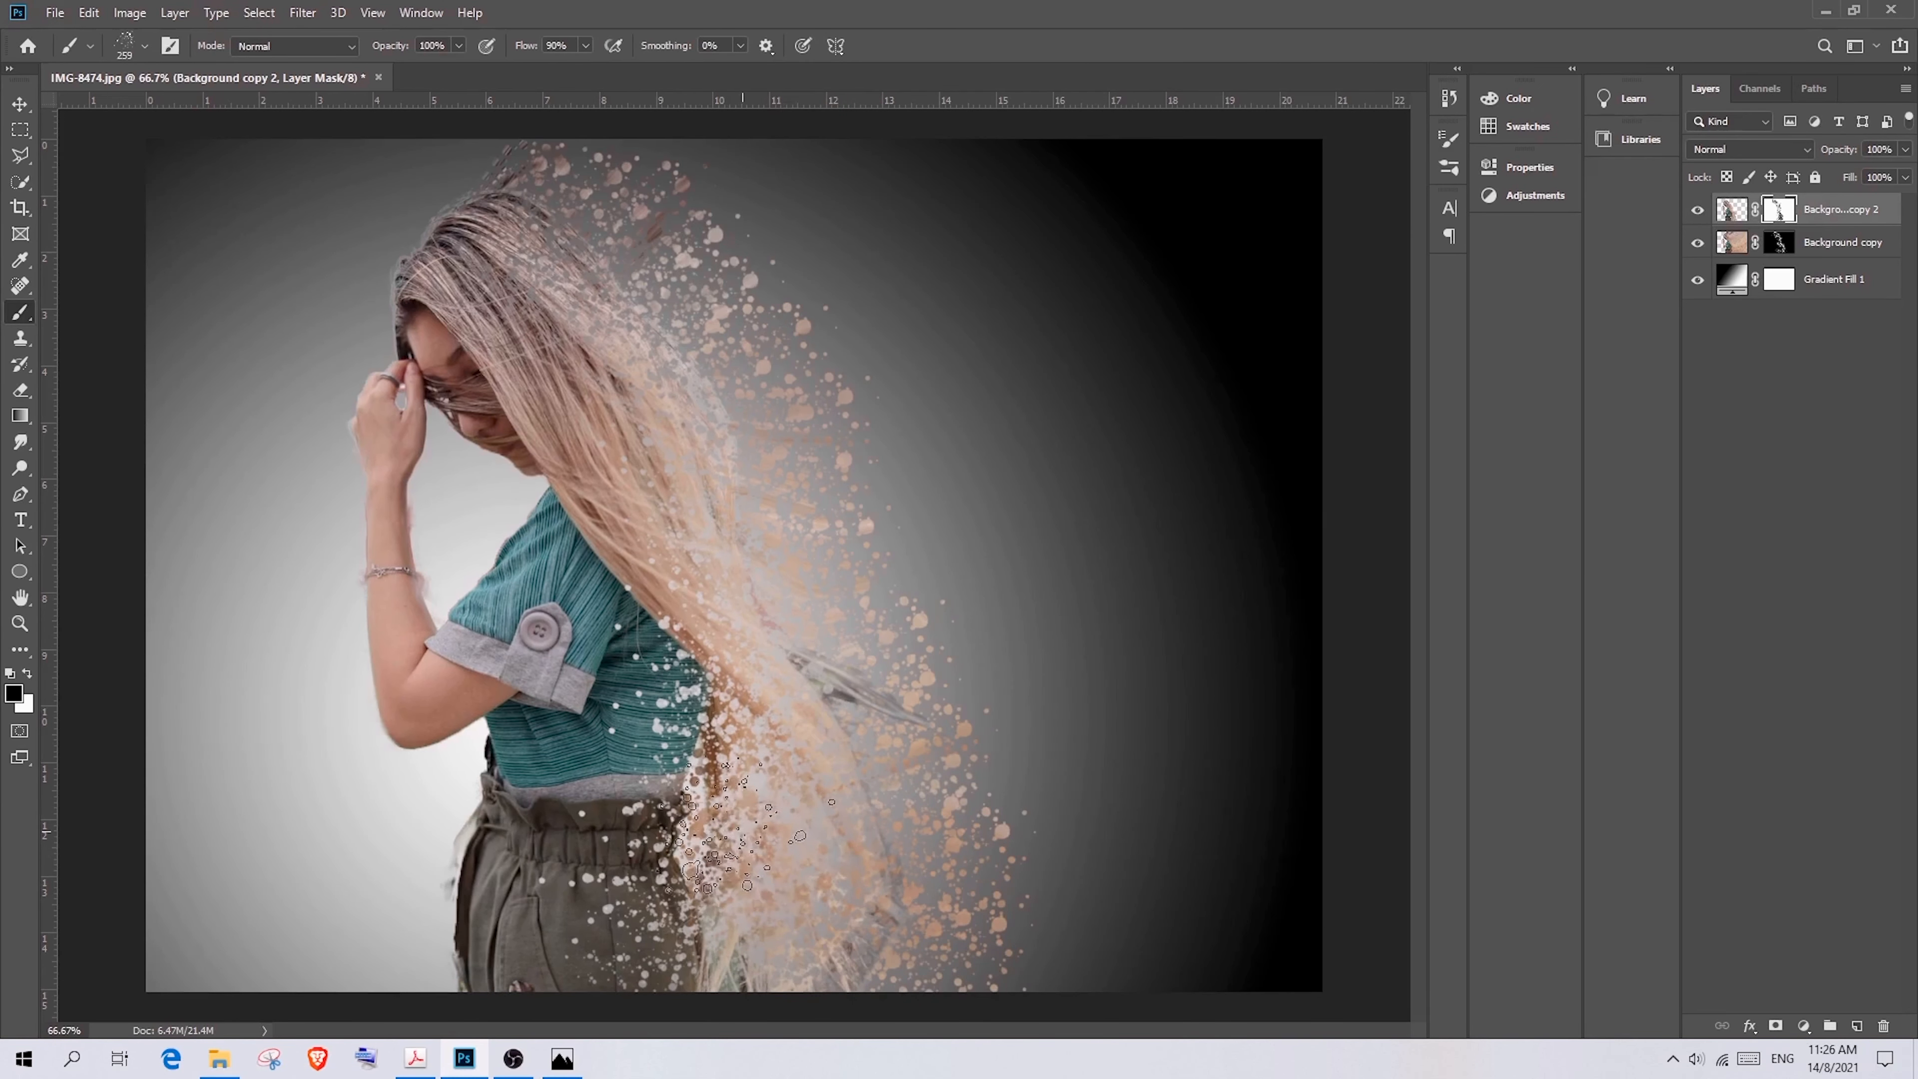
click(783, 933)
click(842, 695)
click(755, 763)
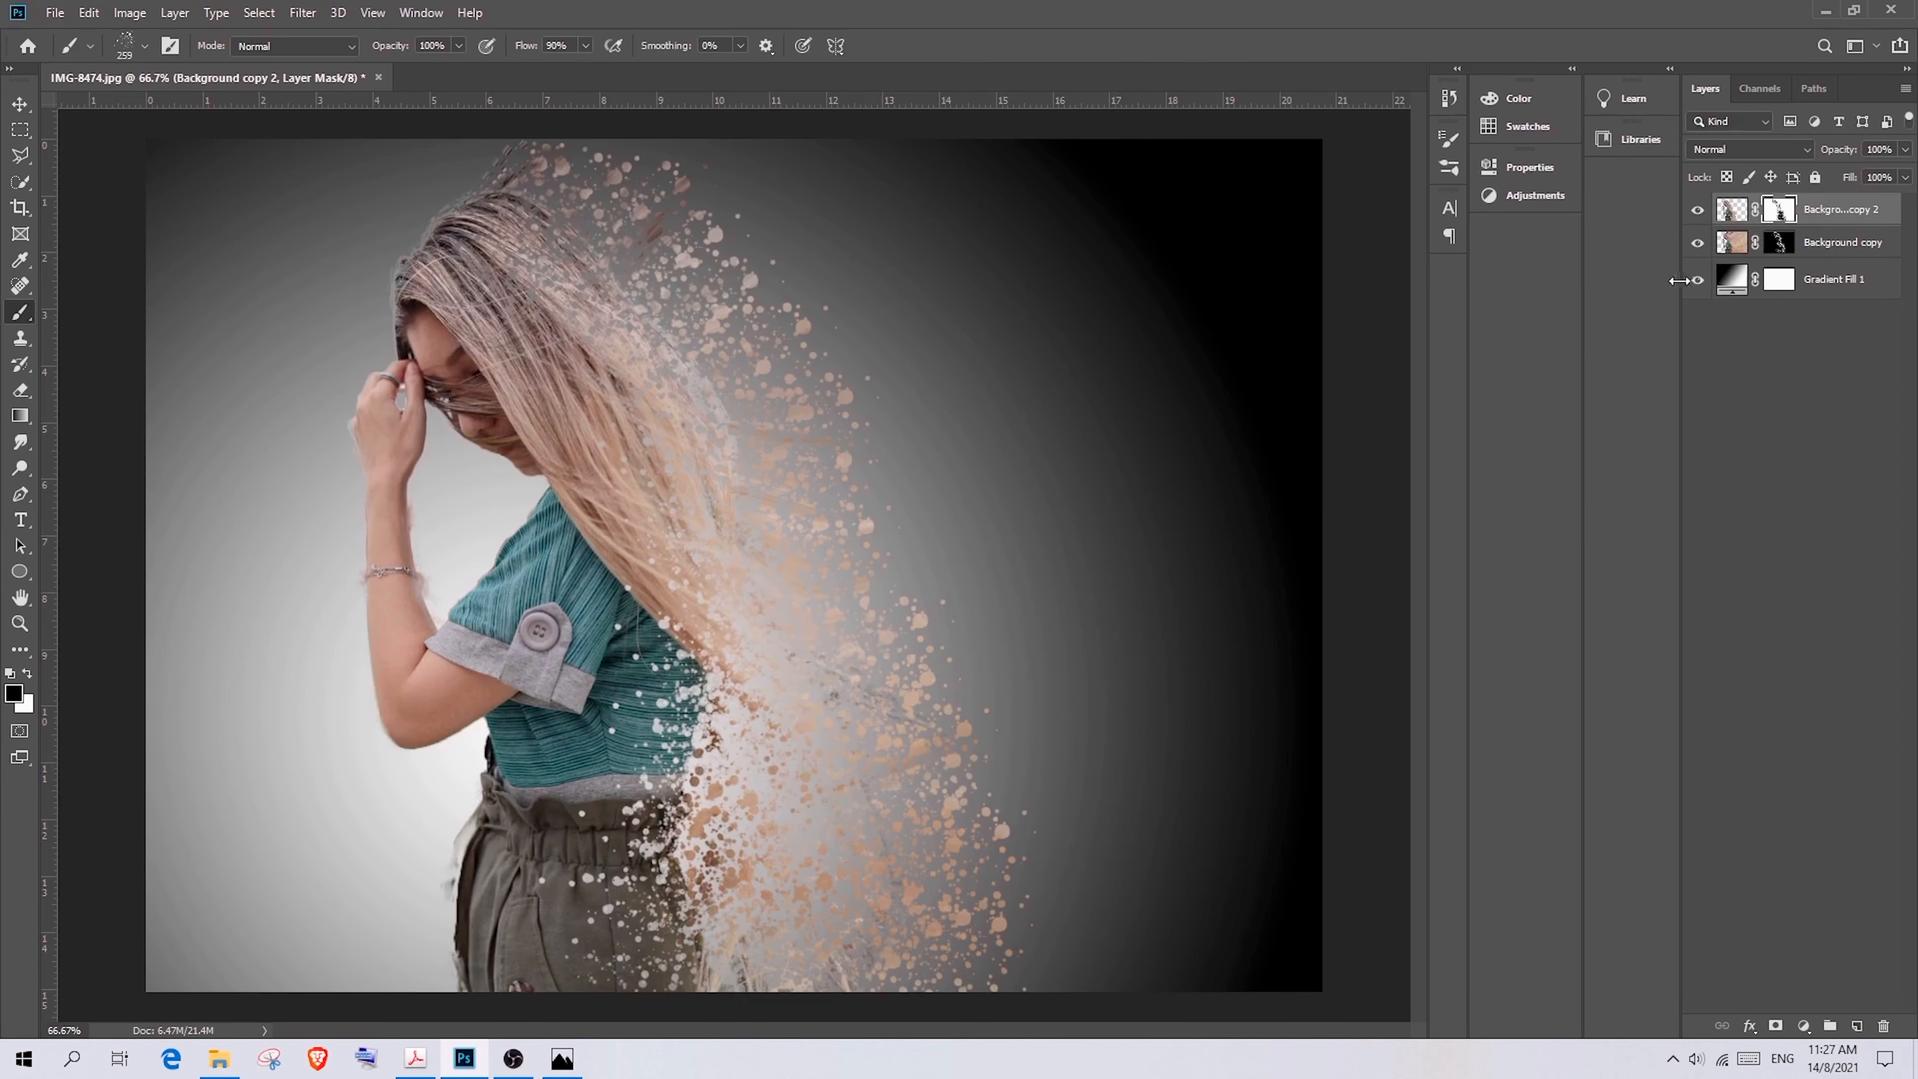
Switch to the Background copy mask with white as the foreground color and paint splatter outward behind the hair, from top to bottom
click(1778, 243)
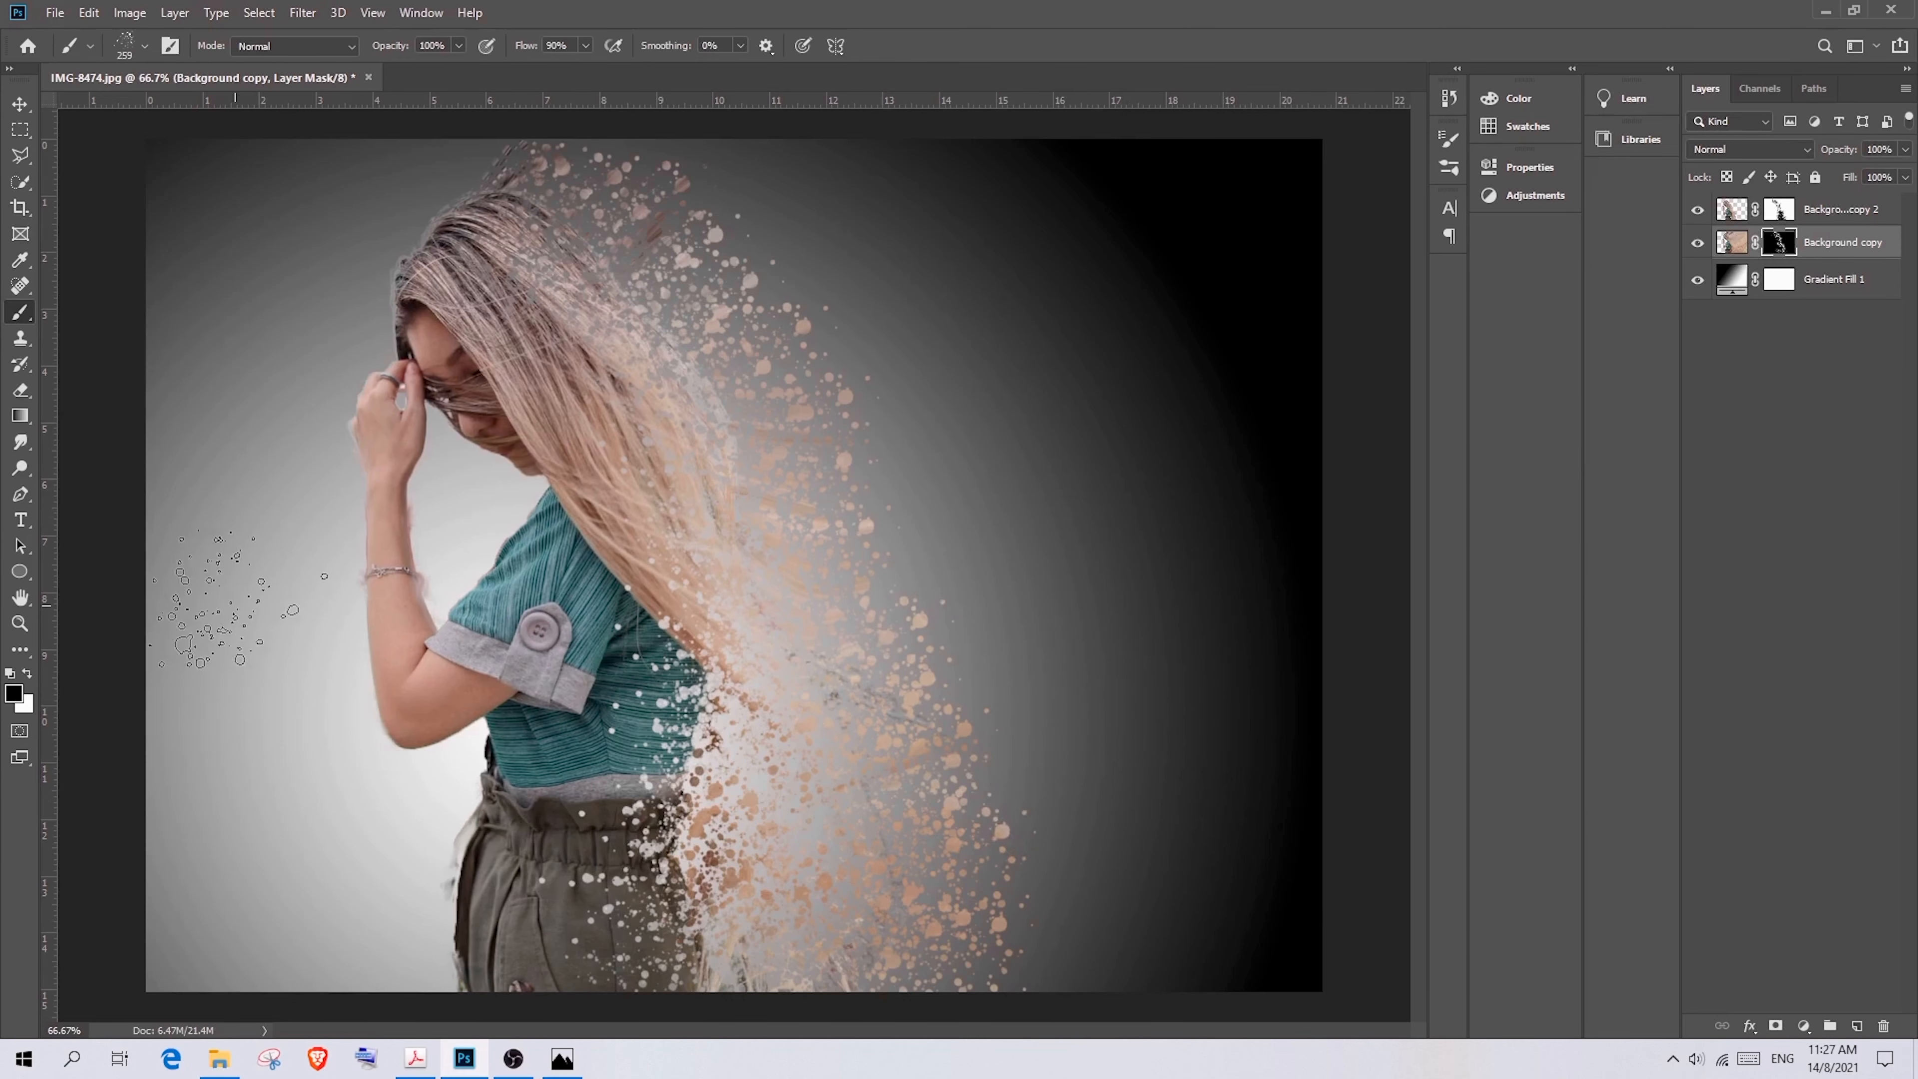
click(28, 674)
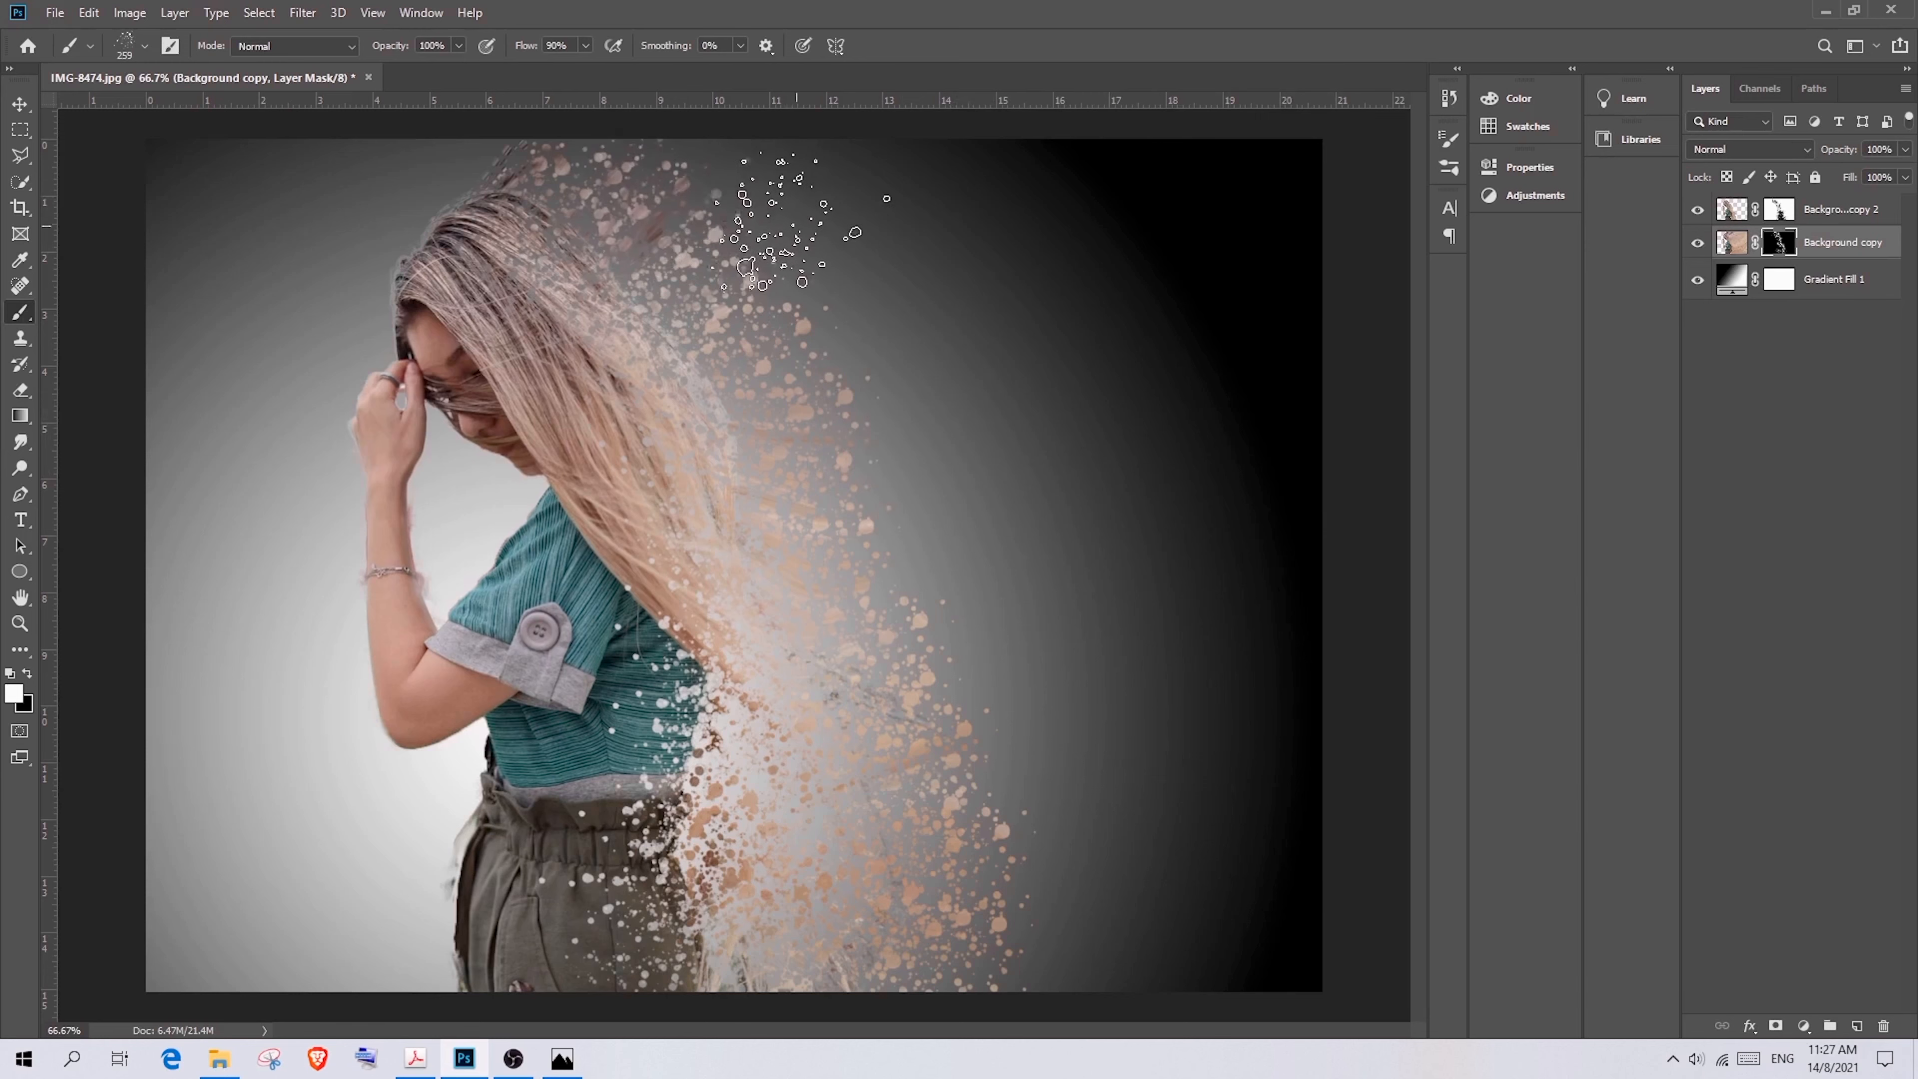
mouse_move(801, 222)
mouse_down()
mouse_move(761, 196)
mouse_move(836, 245)
mouse_move(739, 181)
mouse_move(834, 285)
mouse_move(911, 321)
mouse_move(899, 370)
mouse_up()
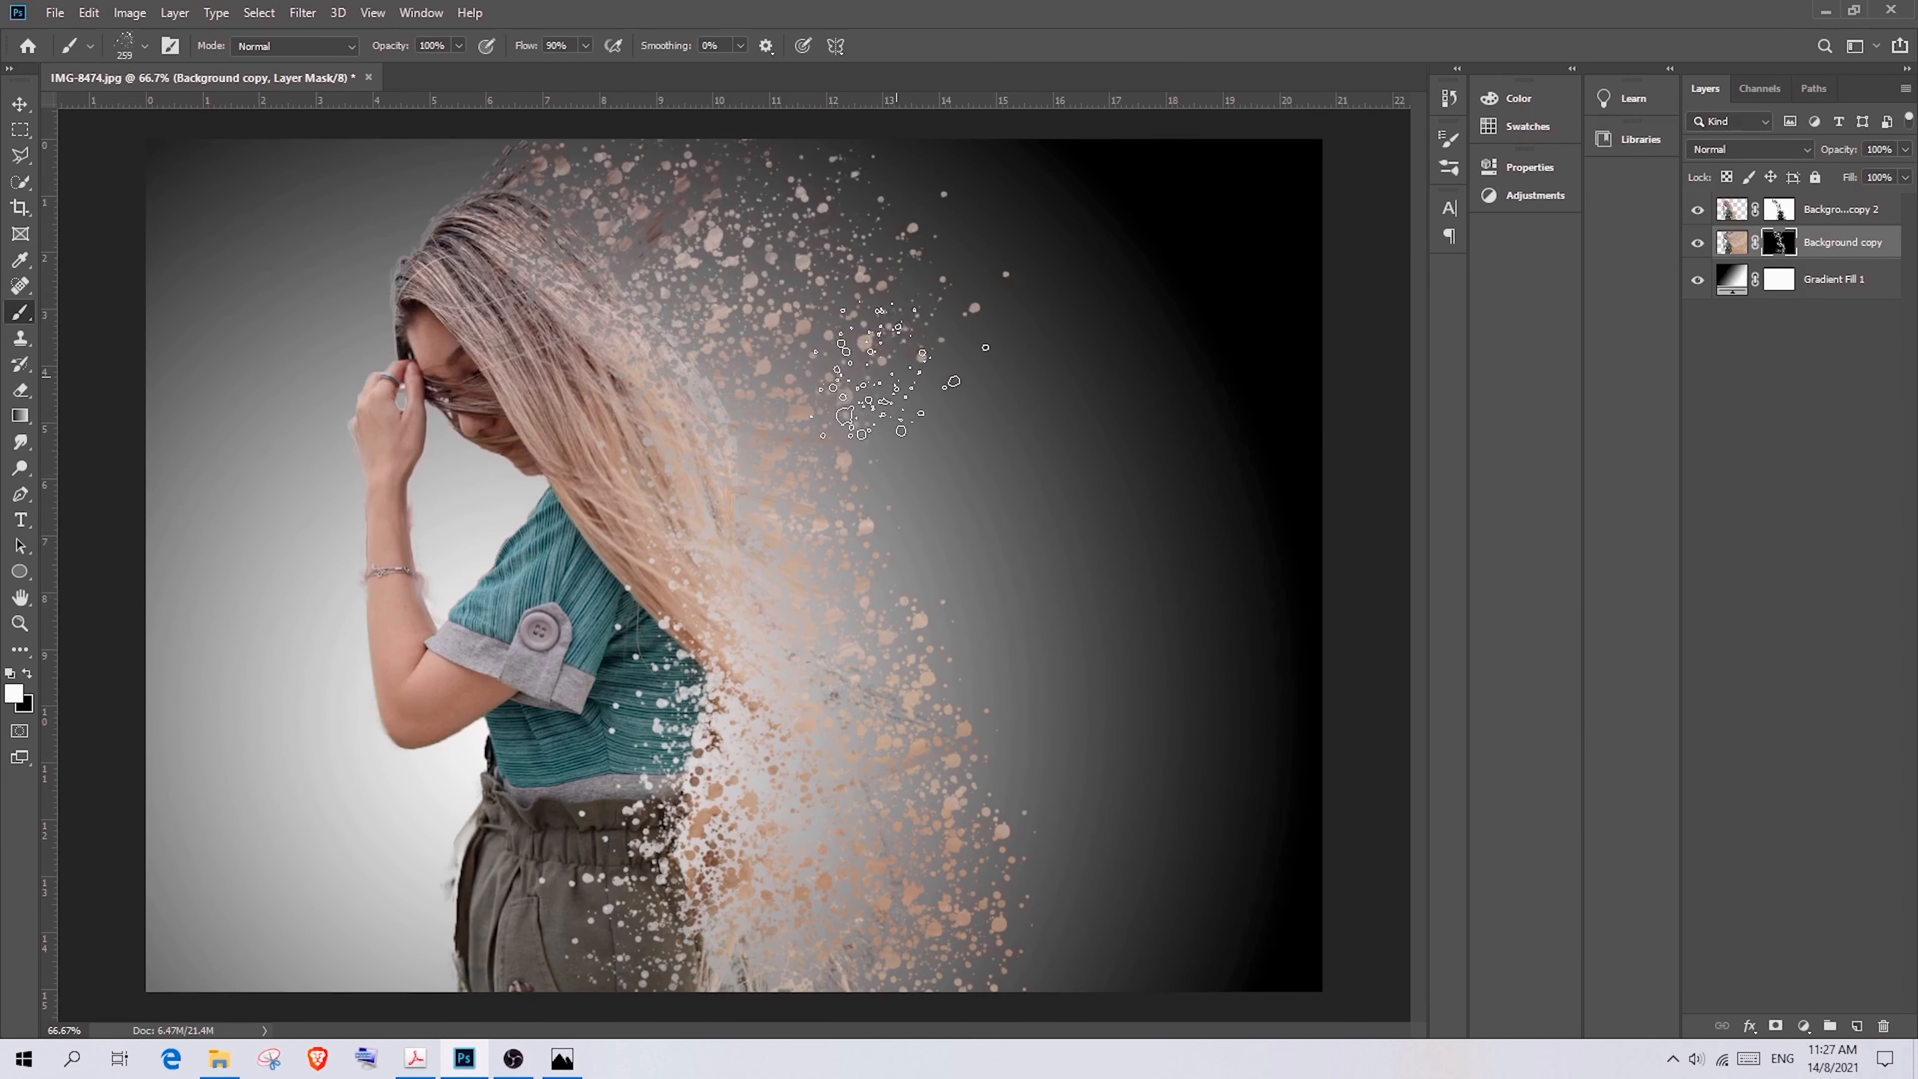
right_click(1024, 398)
key(Escape)
mouse_move(929, 491)
mouse_down()
mouse_move(952, 665)
mouse_move(1057, 899)
mouse_move(1103, 786)
mouse_move(1020, 445)
mouse_move(959, 287)
mouse_move(869, 227)
mouse_move(944, 363)
mouse_move(831, 831)
mouse_up()
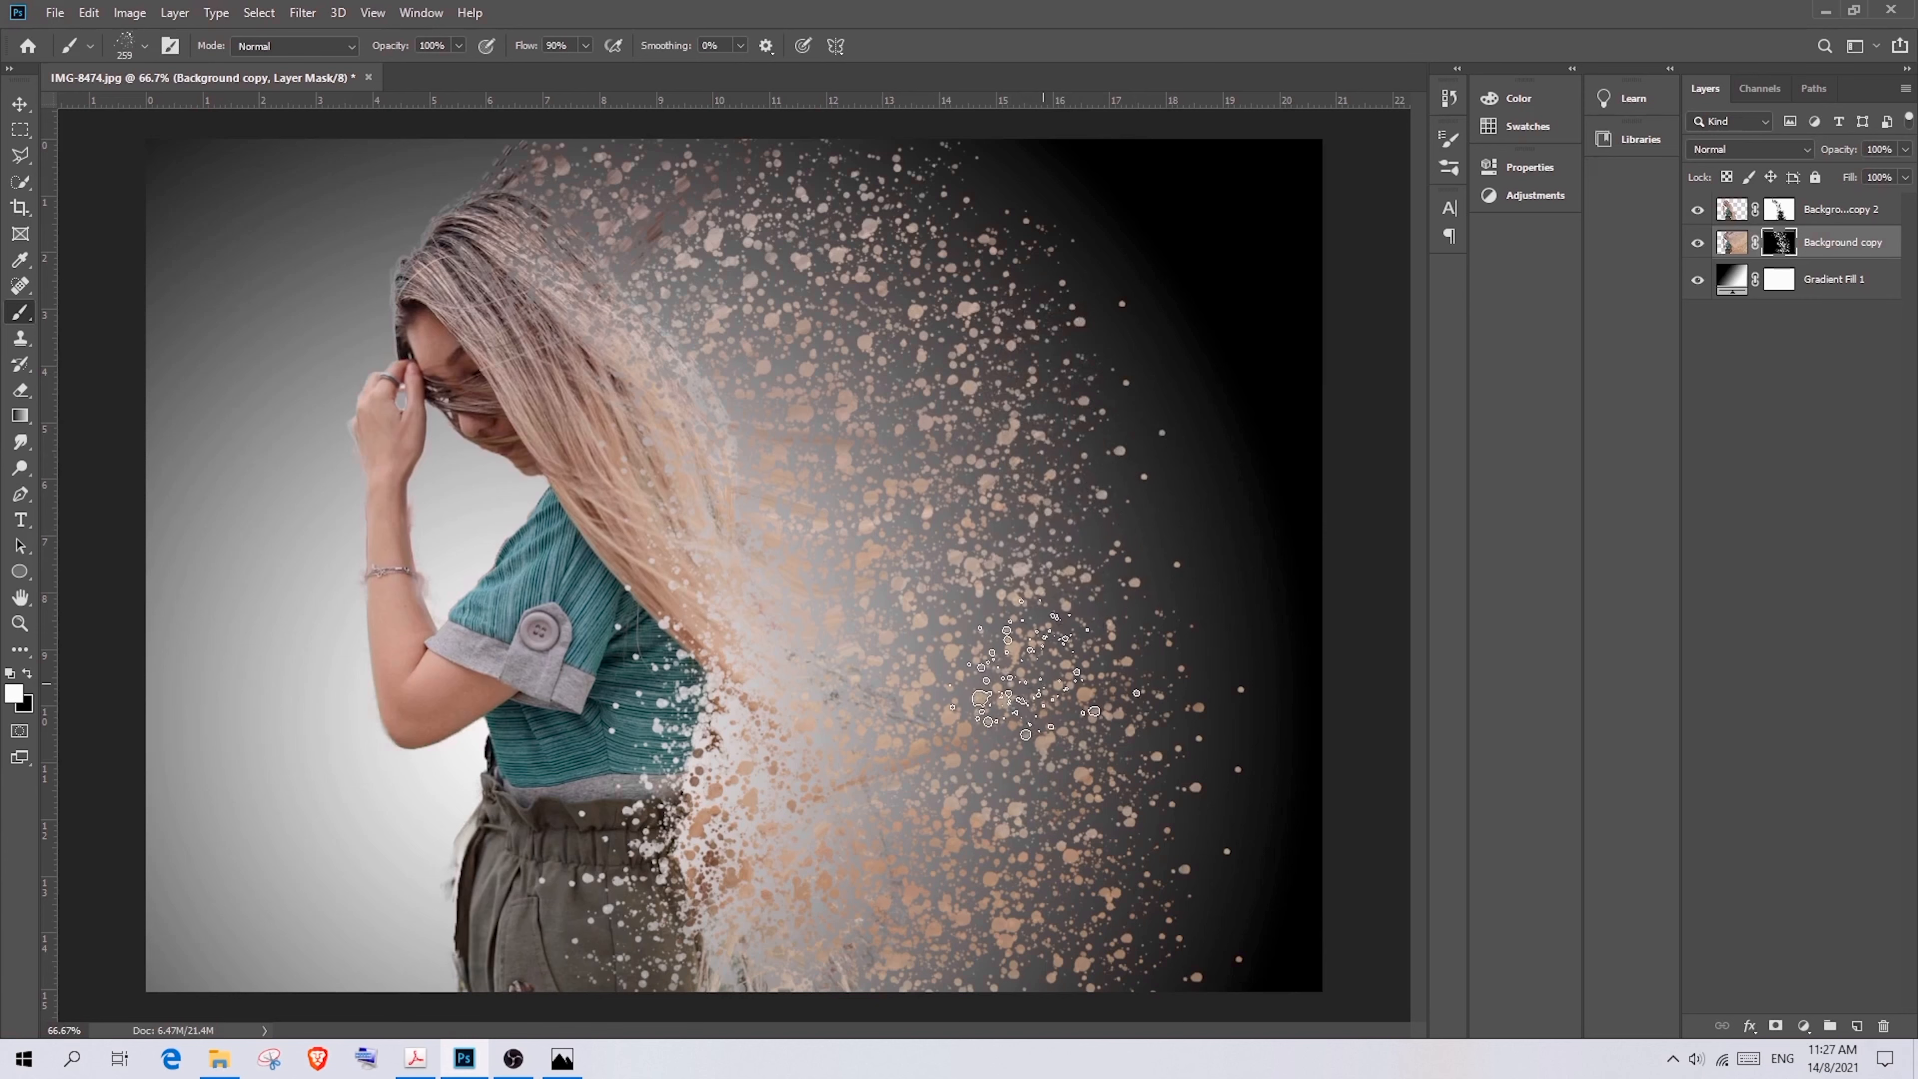
Extend the white splatter on the Background copy mask across the dark background toward the canvas's right edge
drag(1024, 677, 1039, 416)
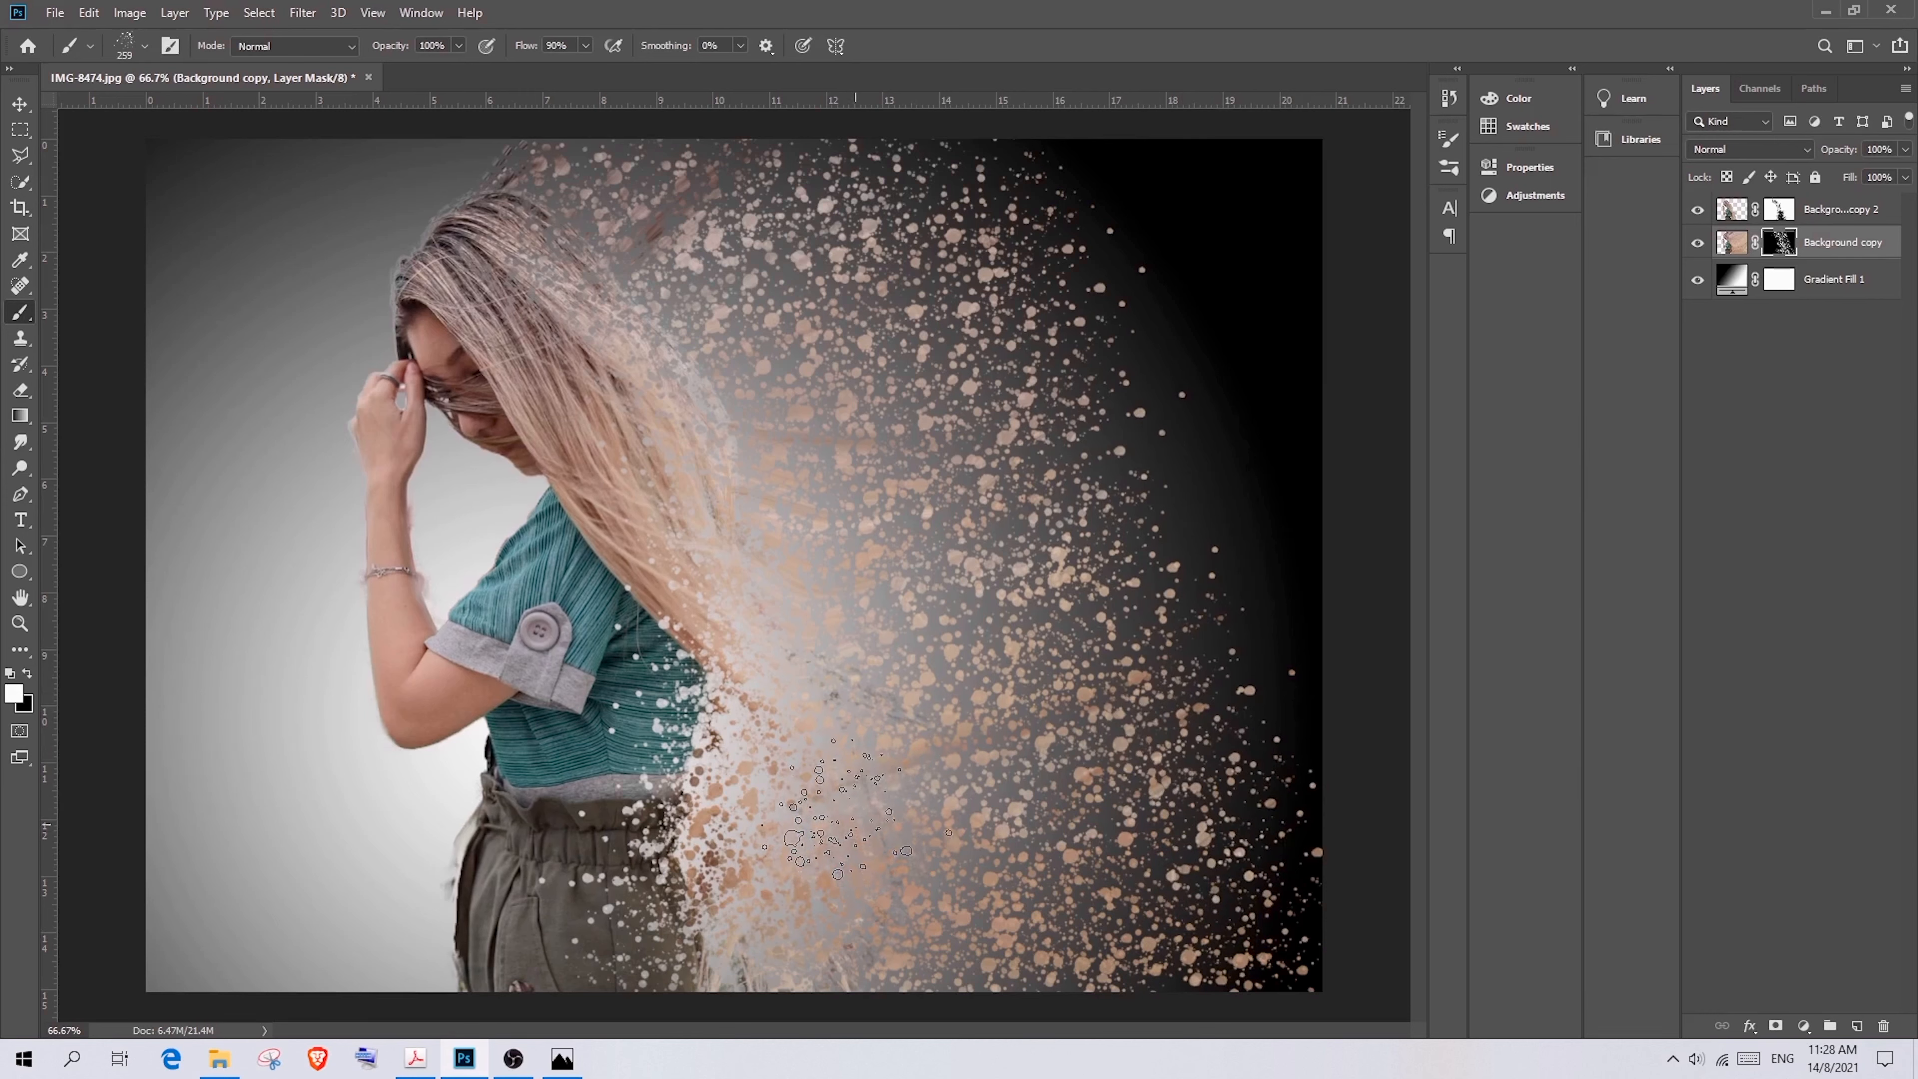
mouse_move(921, 914)
mouse_down()
mouse_move(1176, 648)
mouse_move(1160, 378)
mouse_move(1174, 452)
mouse_move(981, 227)
mouse_up()
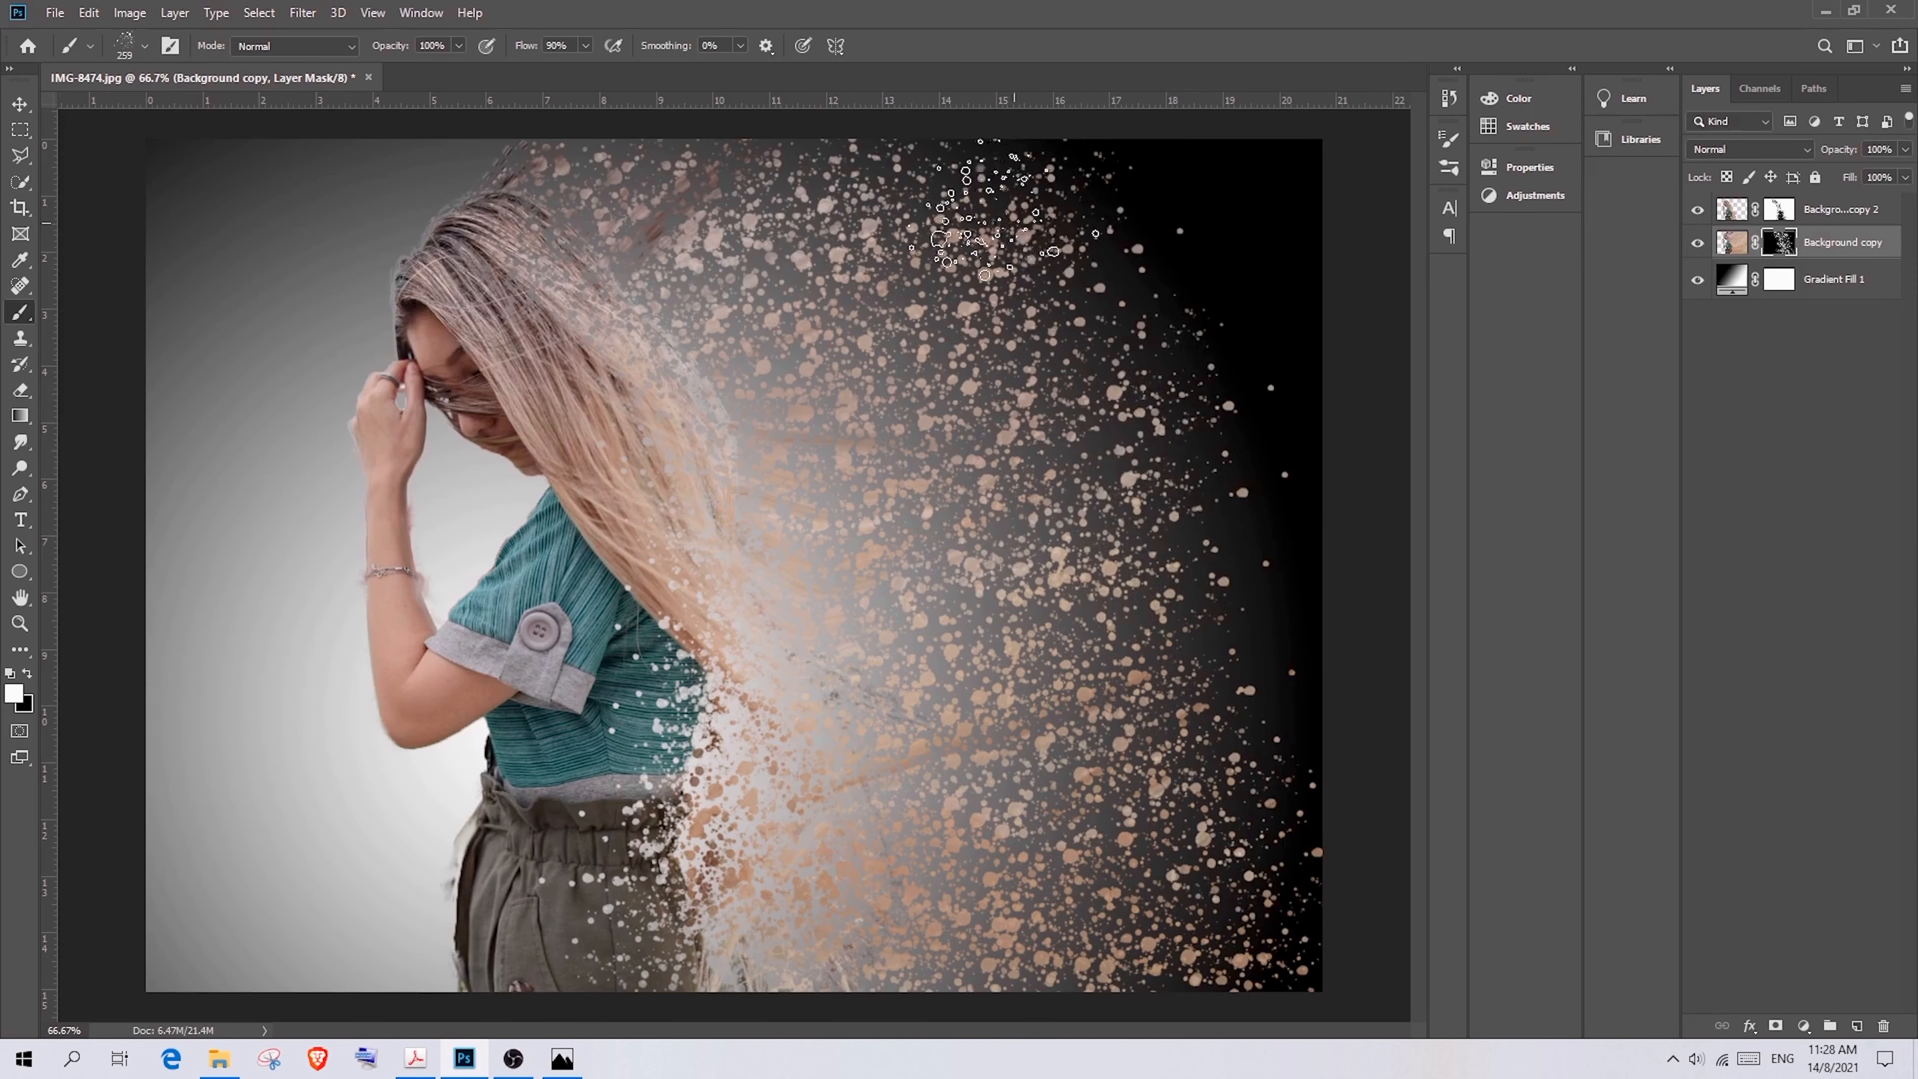
right_click(1160, 635)
click(1089, 588)
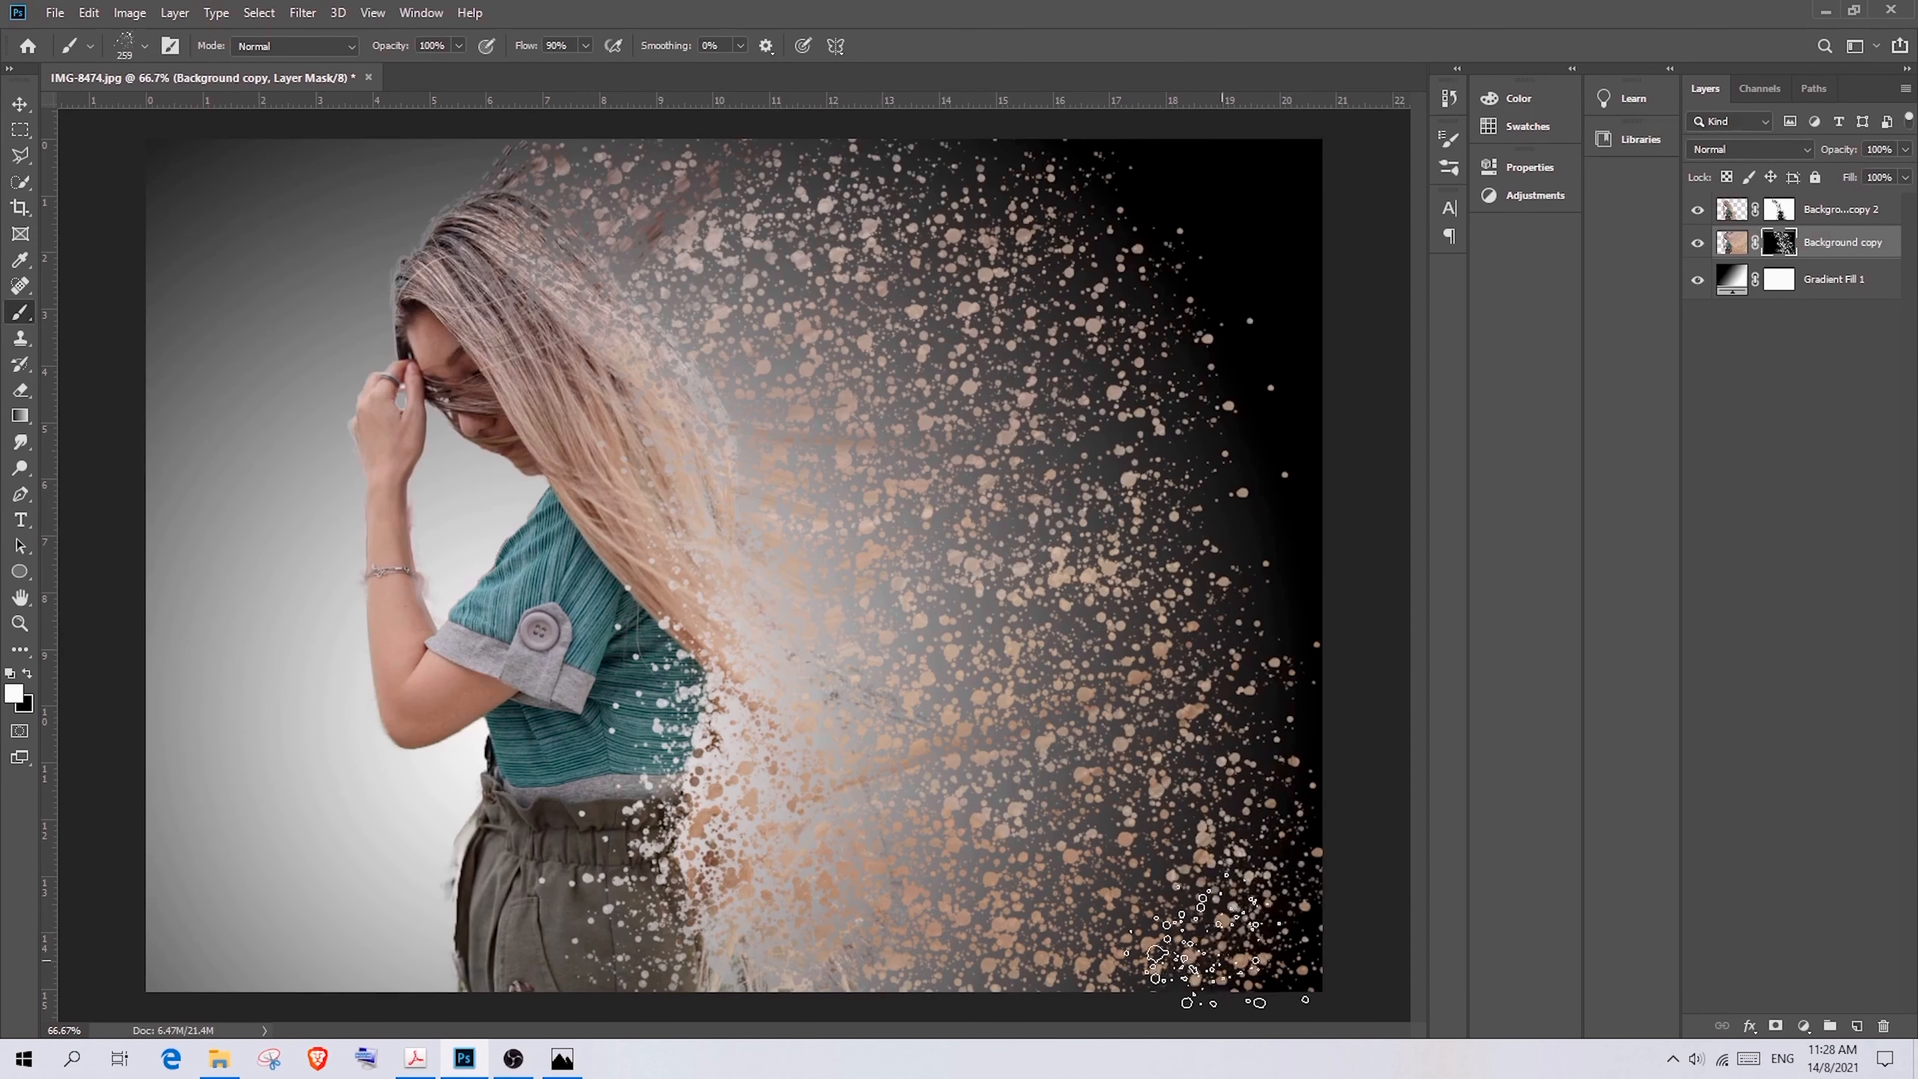
mouse_move(1194, 952)
mouse_down()
mouse_move(1156, 835)
mouse_move(1261, 745)
mouse_move(1251, 531)
mouse_move(1165, 498)
mouse_move(1213, 531)
mouse_move(1180, 337)
mouse_move(1163, 479)
mouse_move(1122, 209)
mouse_move(1118, 246)
mouse_move(984, 422)
mouse_move(959, 210)
mouse_move(1006, 443)
mouse_move(1084, 467)
mouse_move(1137, 434)
mouse_up()
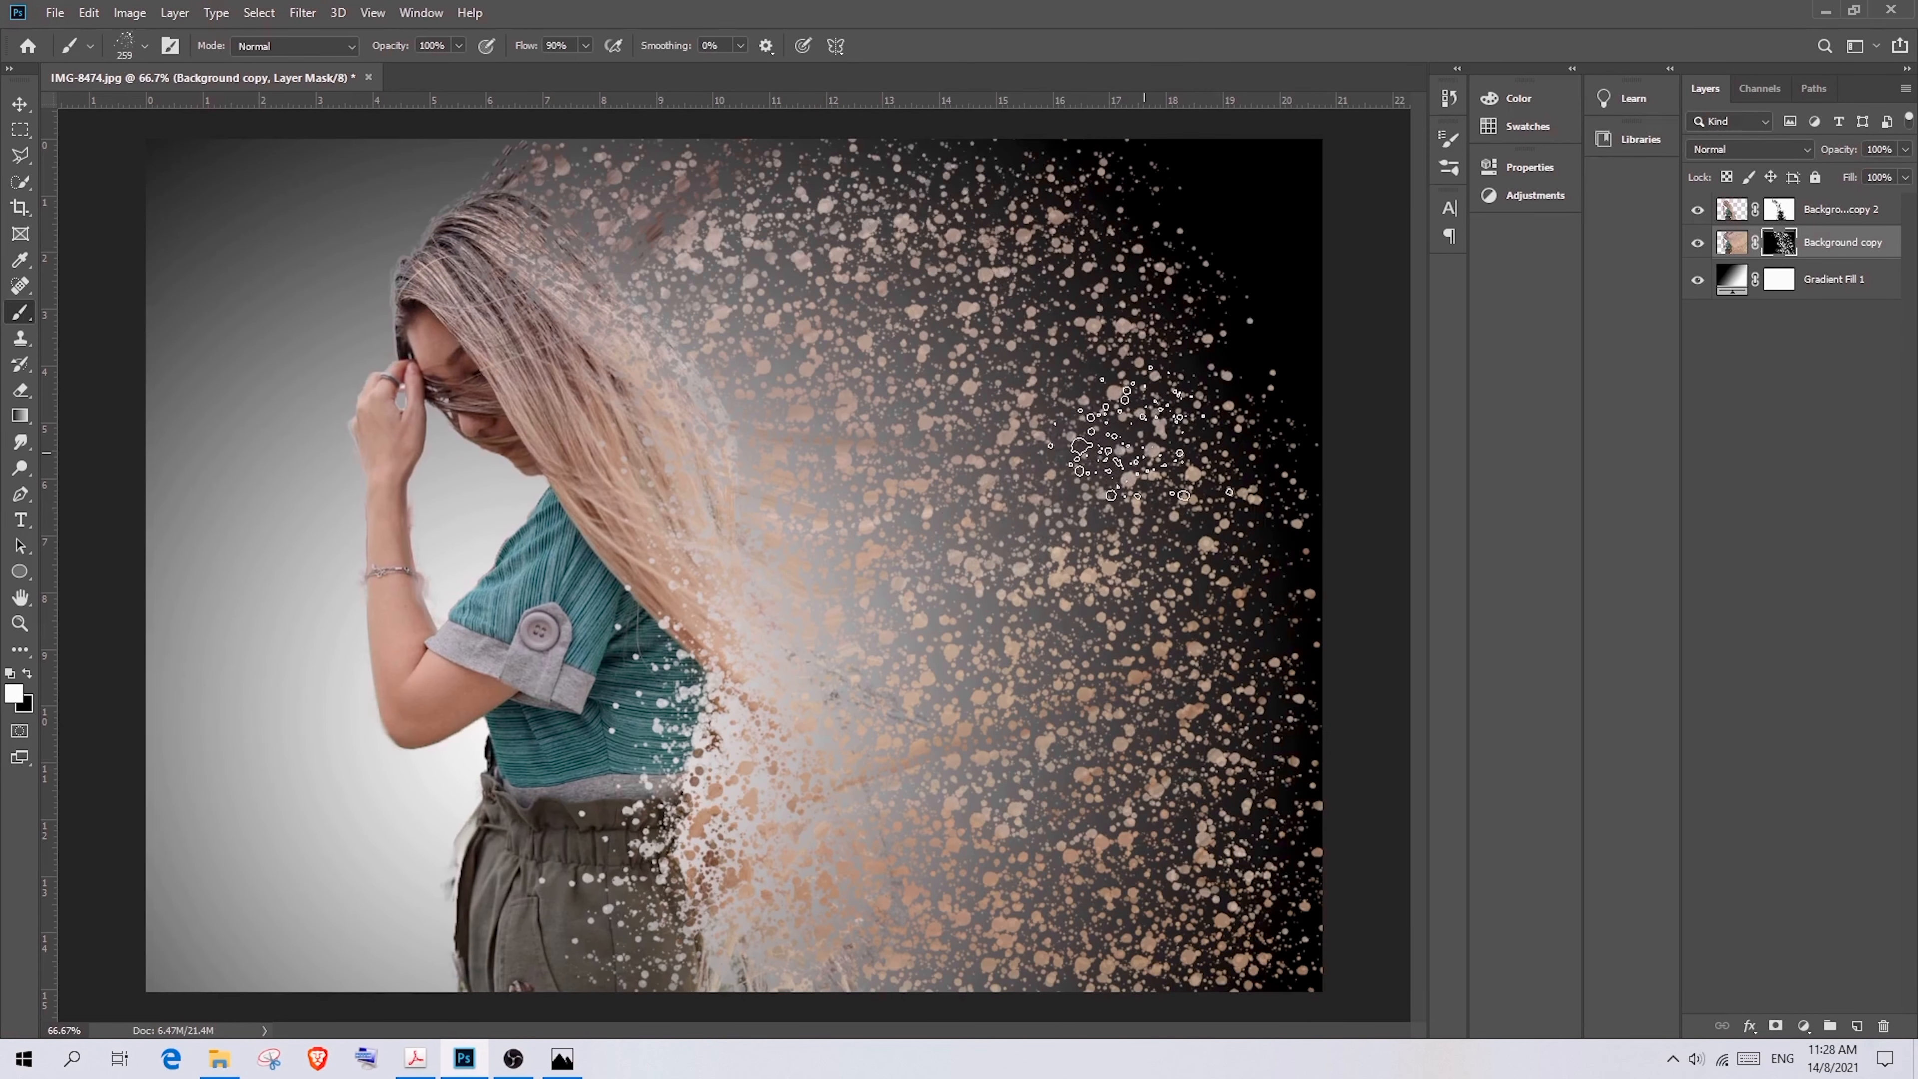
Rotate the splatter brush tip and paint more white splatter across the upper middle background on the Background copy mask
right_click(911, 556)
click(915, 517)
click(808, 360)
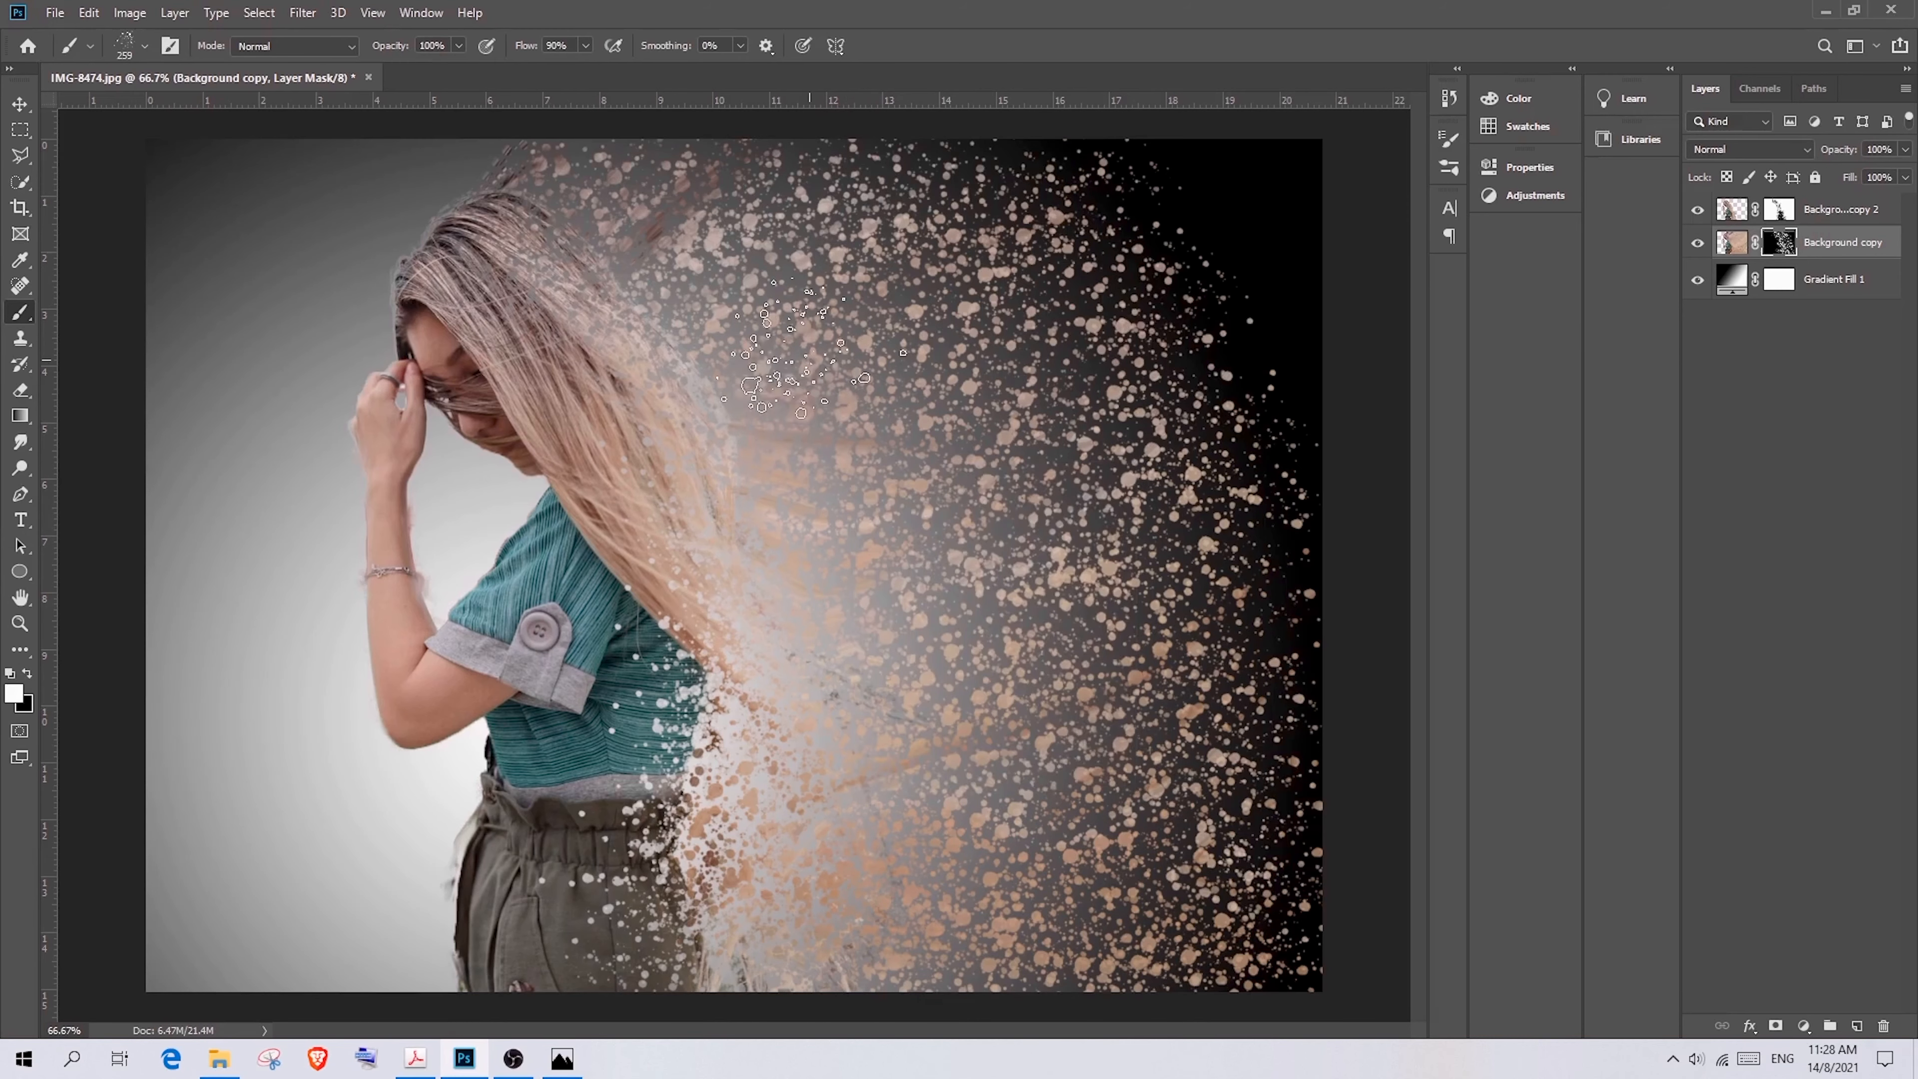
mouse_move(810, 361)
mouse_down()
mouse_move(849, 313)
mouse_move(717, 214)
mouse_move(951, 255)
mouse_move(1033, 447)
mouse_move(1007, 518)
mouse_move(907, 472)
mouse_move(986, 255)
mouse_move(1098, 264)
mouse_up()
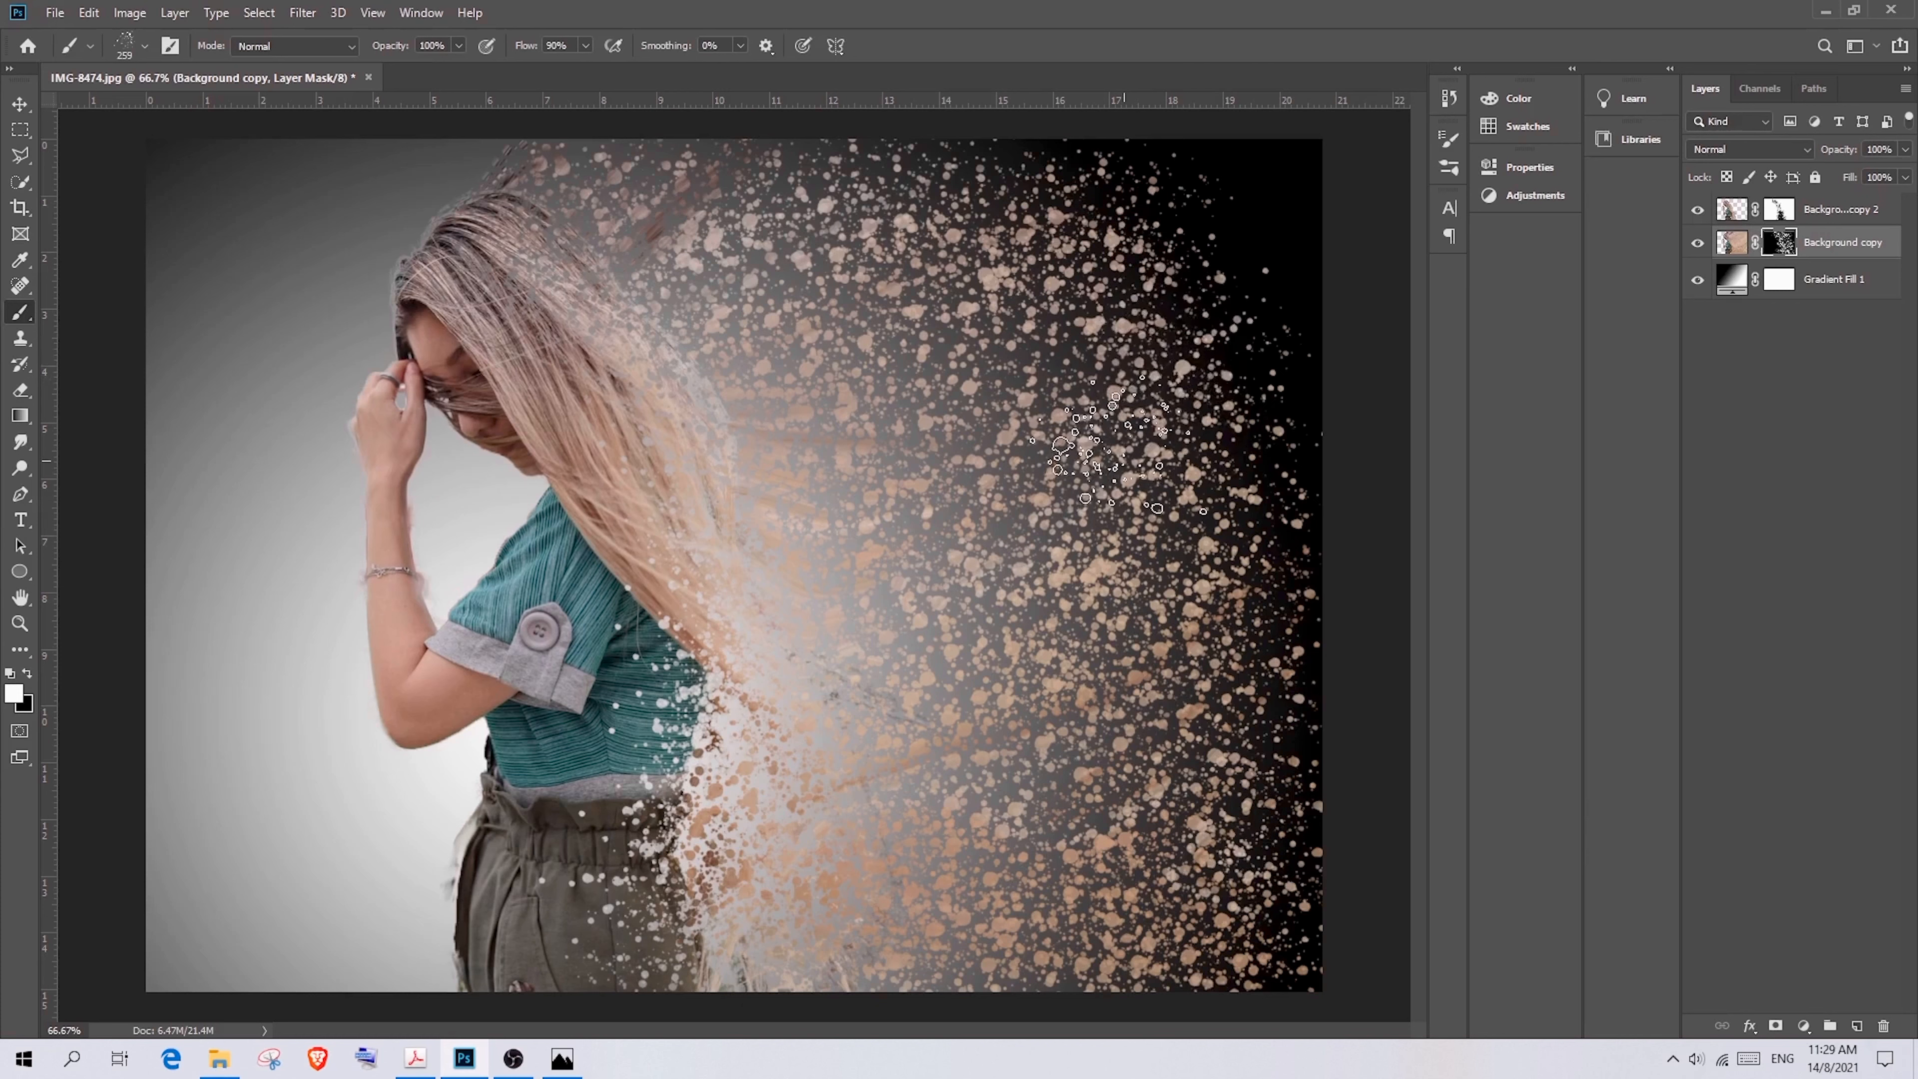
right_click(1124, 460)
drag(1162, 498, 1157, 502)
click(1090, 451)
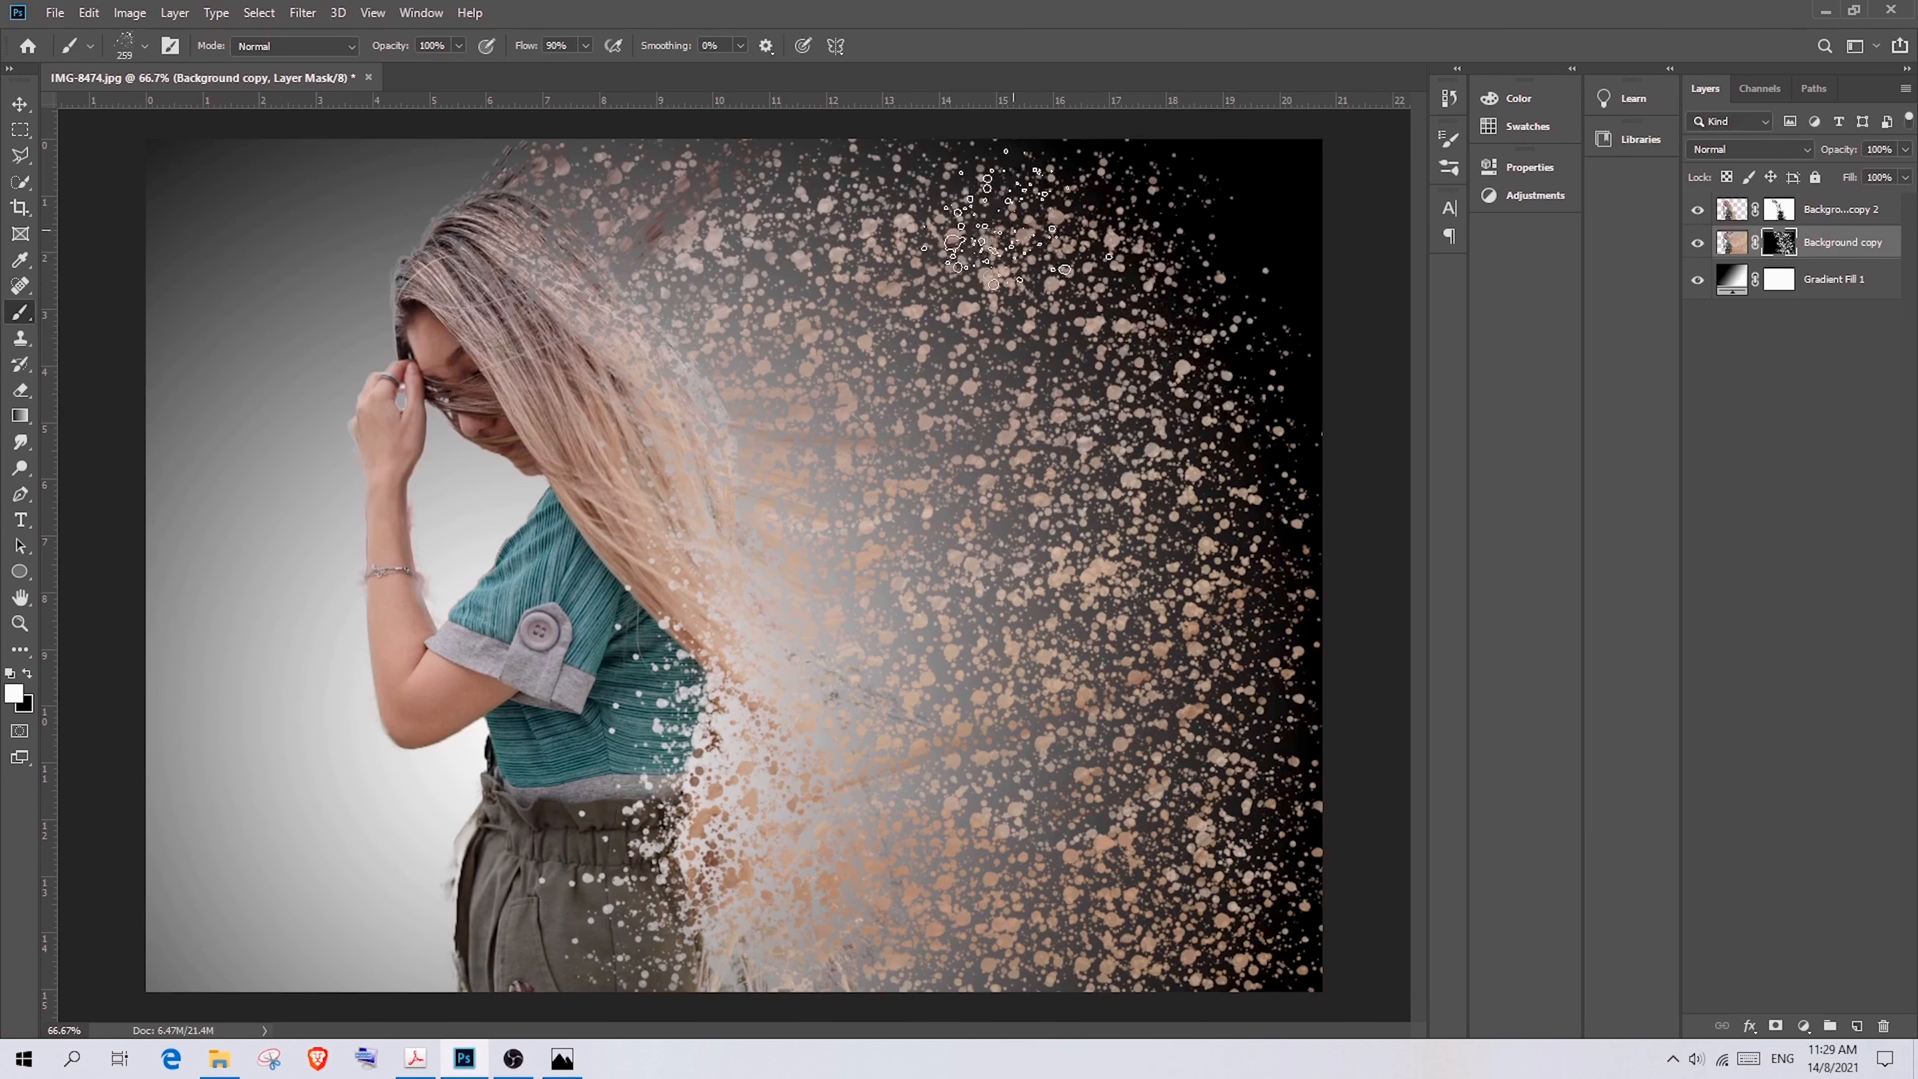
Rotate the brush tip again and stamp white splatter down the canvas's right edge and around the middle on the Background copy mask
right_click(1235, 484)
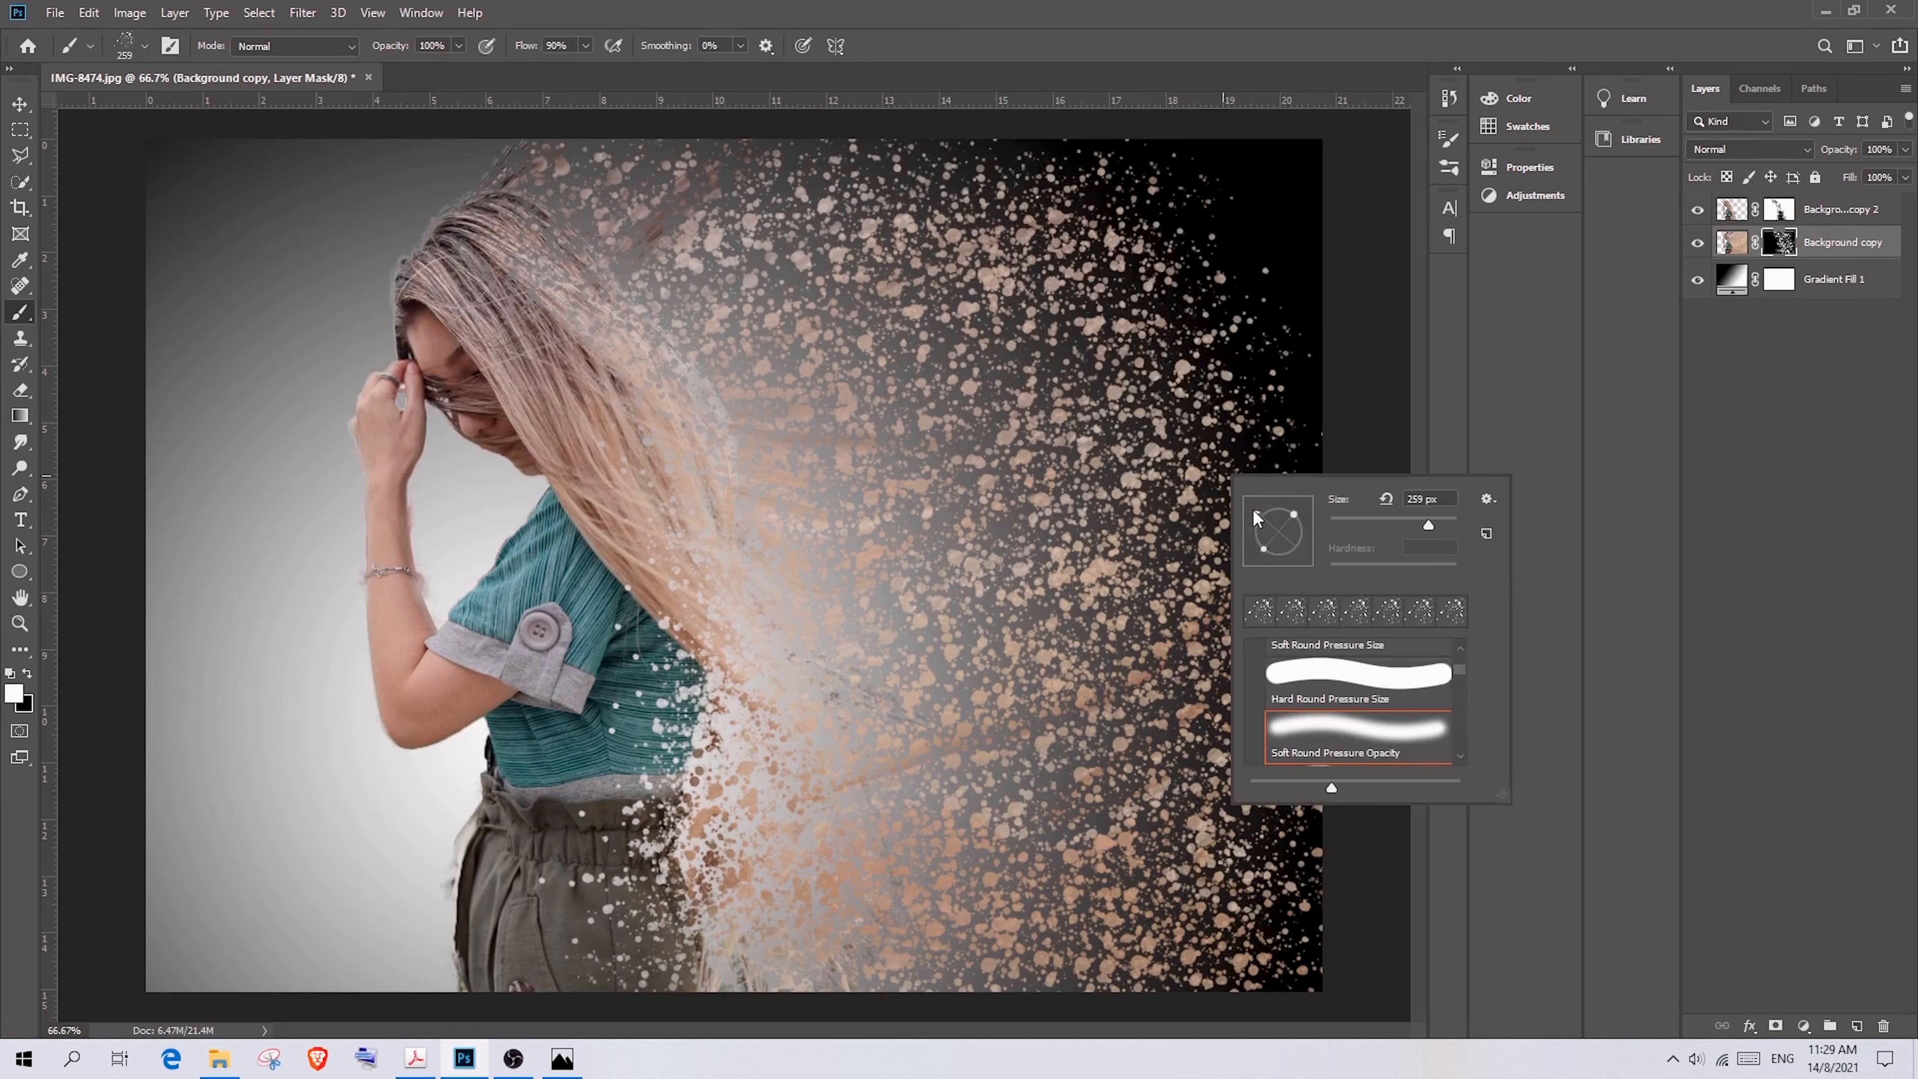
drag(1254, 512, 1257, 506)
click(1193, 558)
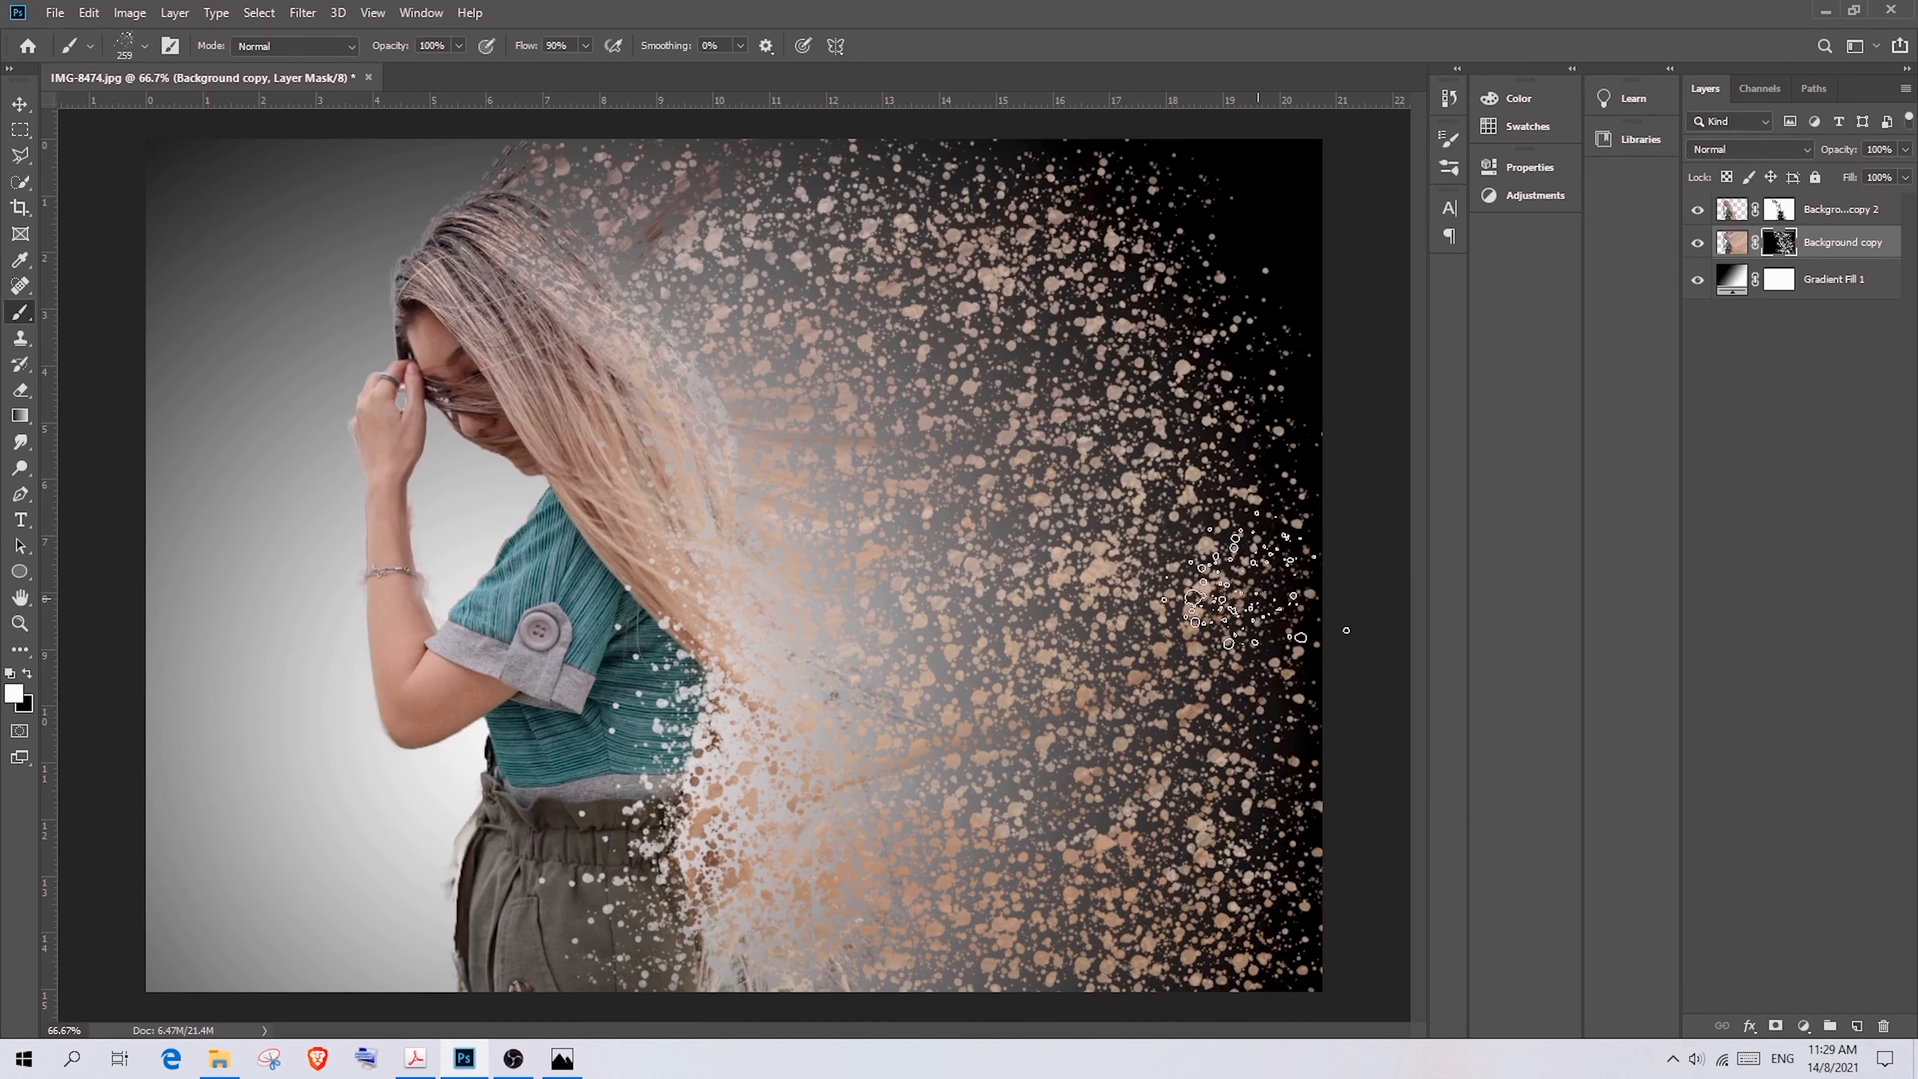
click(1258, 600)
click(1244, 786)
click(1274, 860)
click(1250, 932)
click(938, 748)
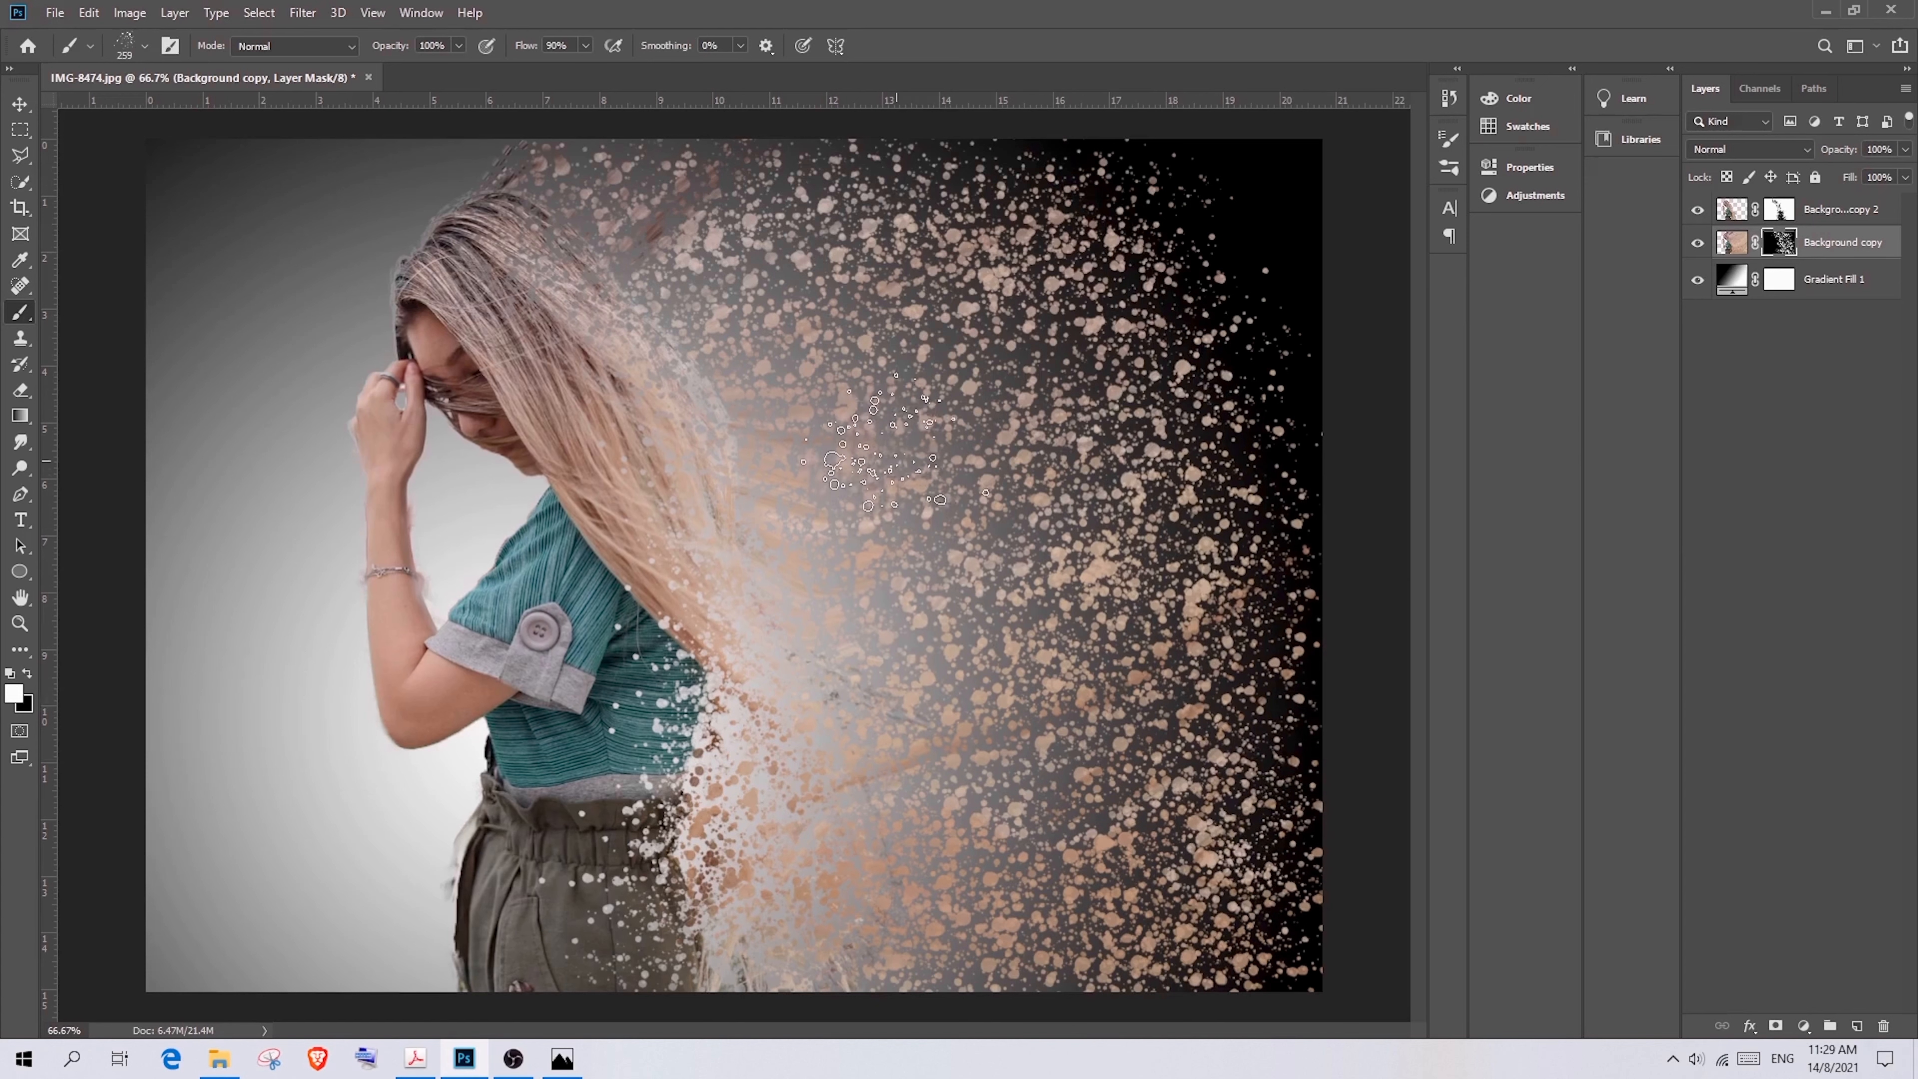
click(801, 298)
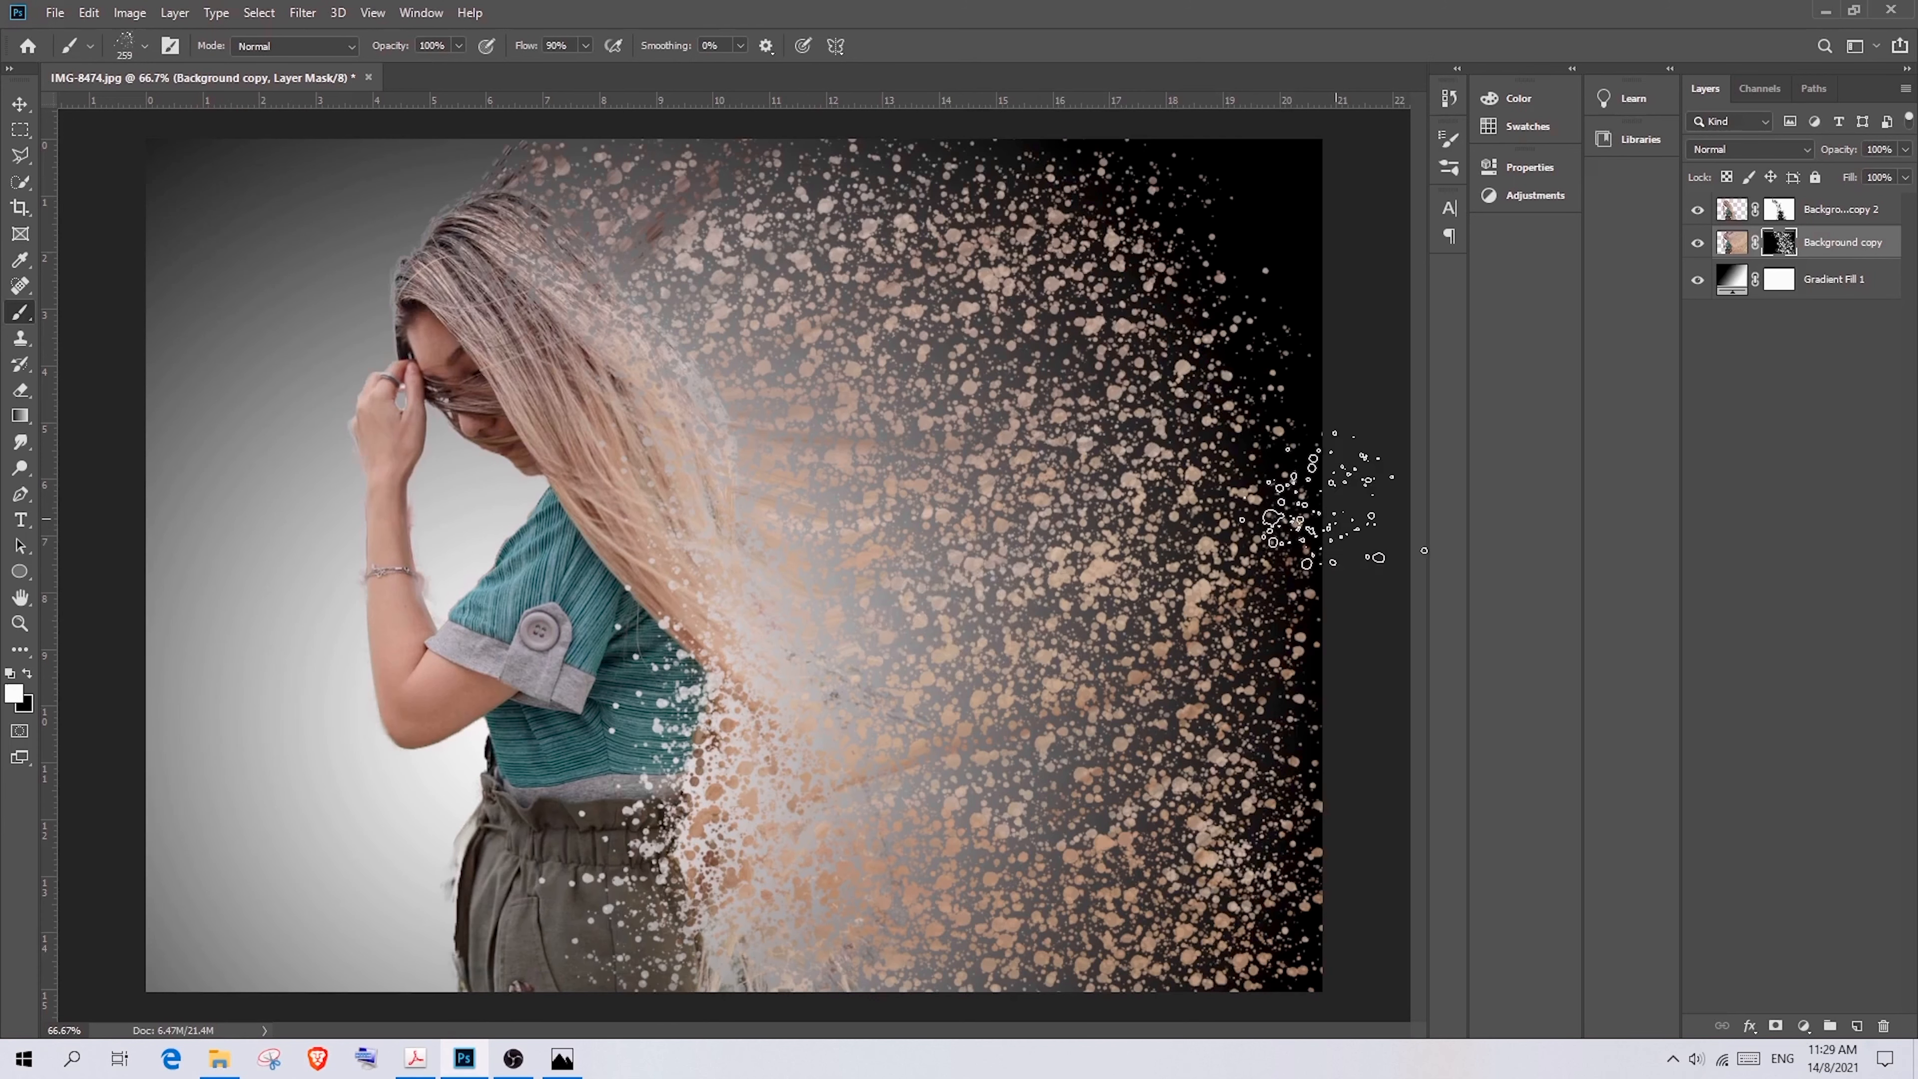
Add a Gradient Map adjustment layer above all layers with the purple-to-orange gradient preset
click(1800, 529)
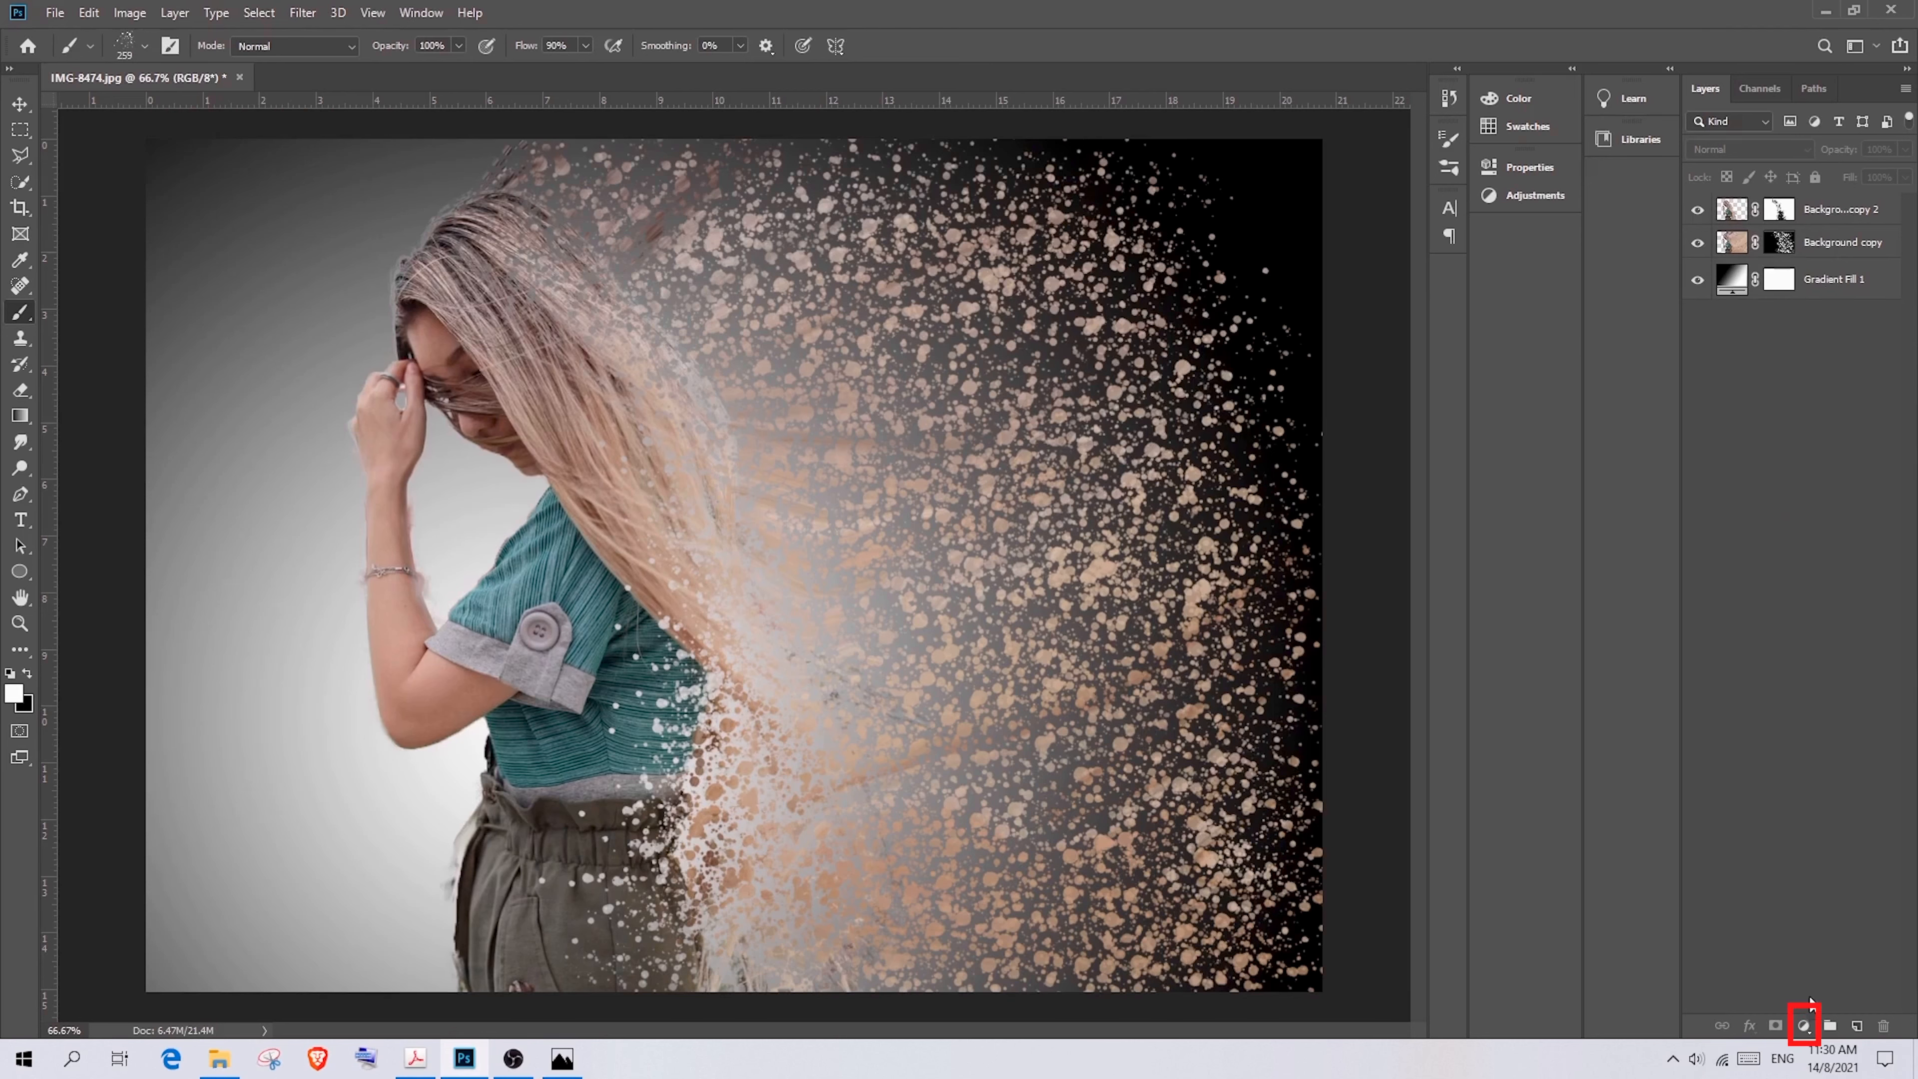
click(1805, 1026)
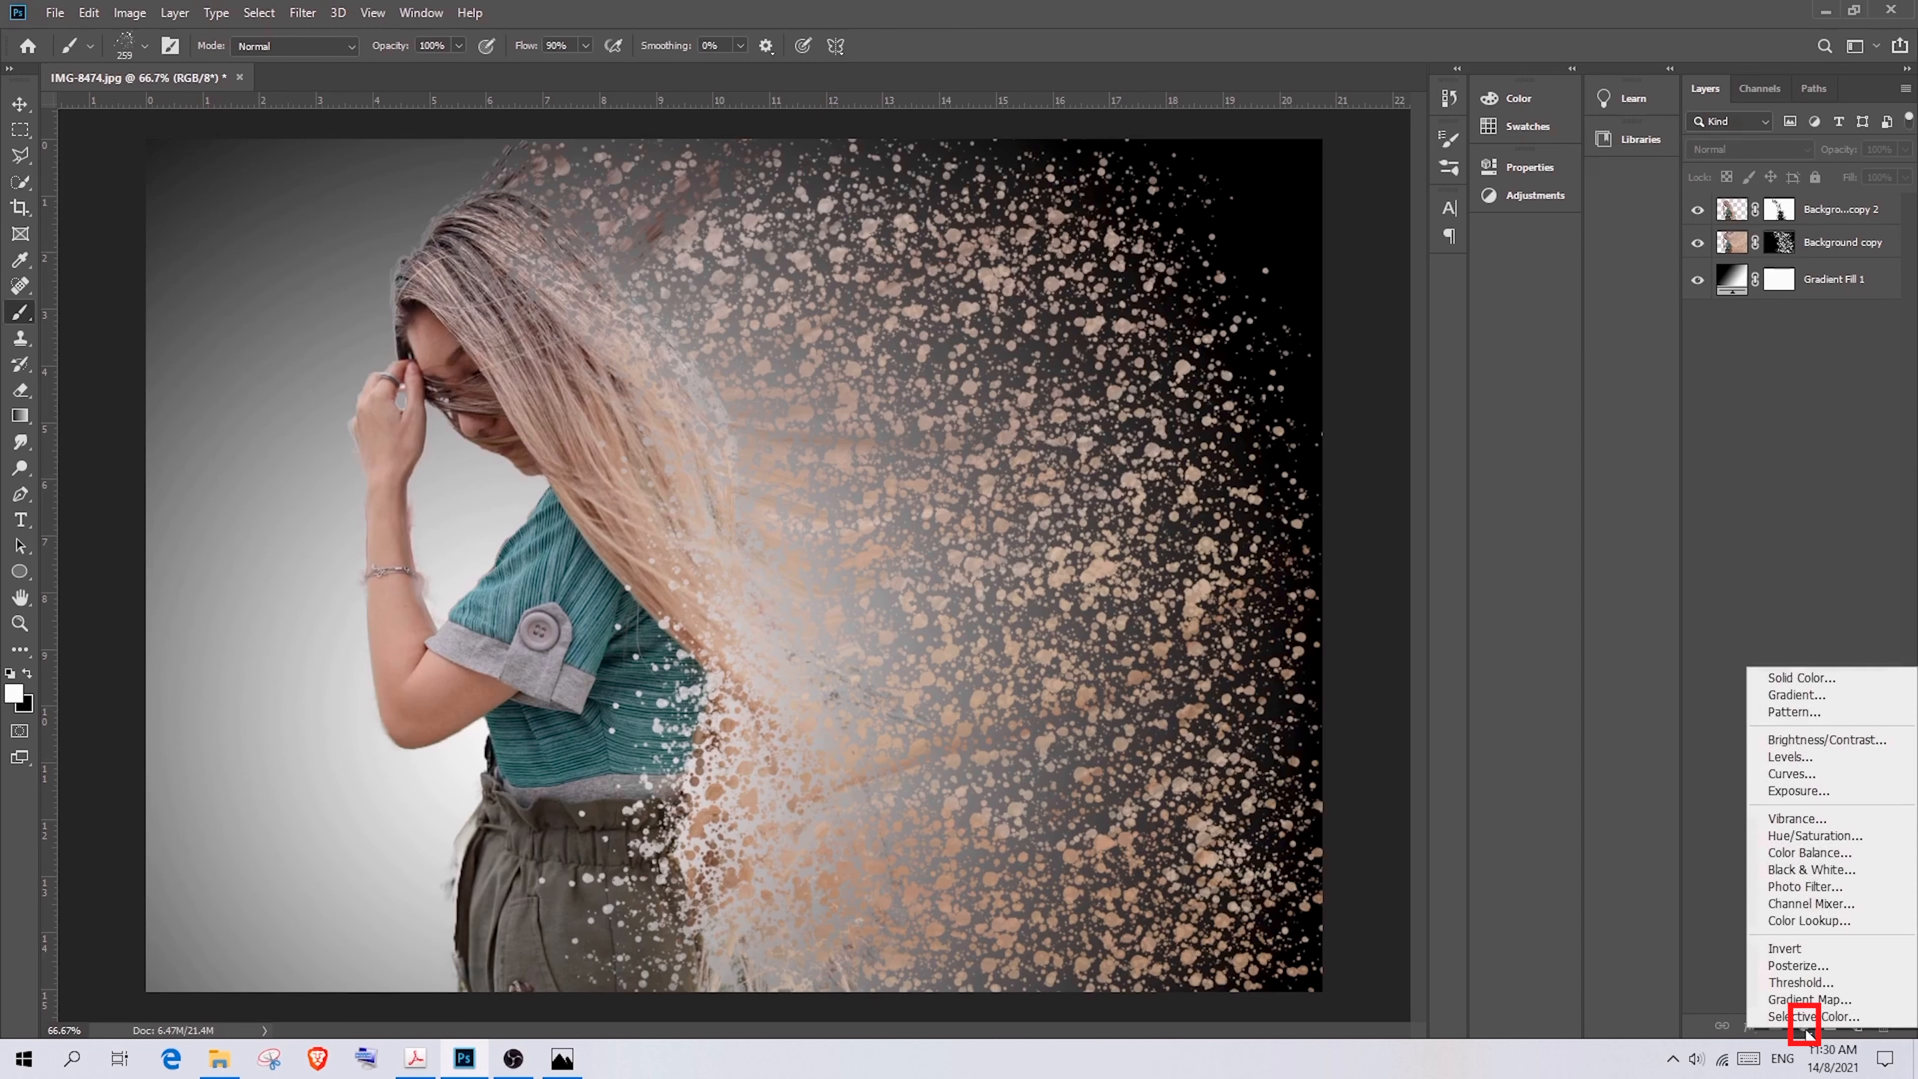
click(1823, 999)
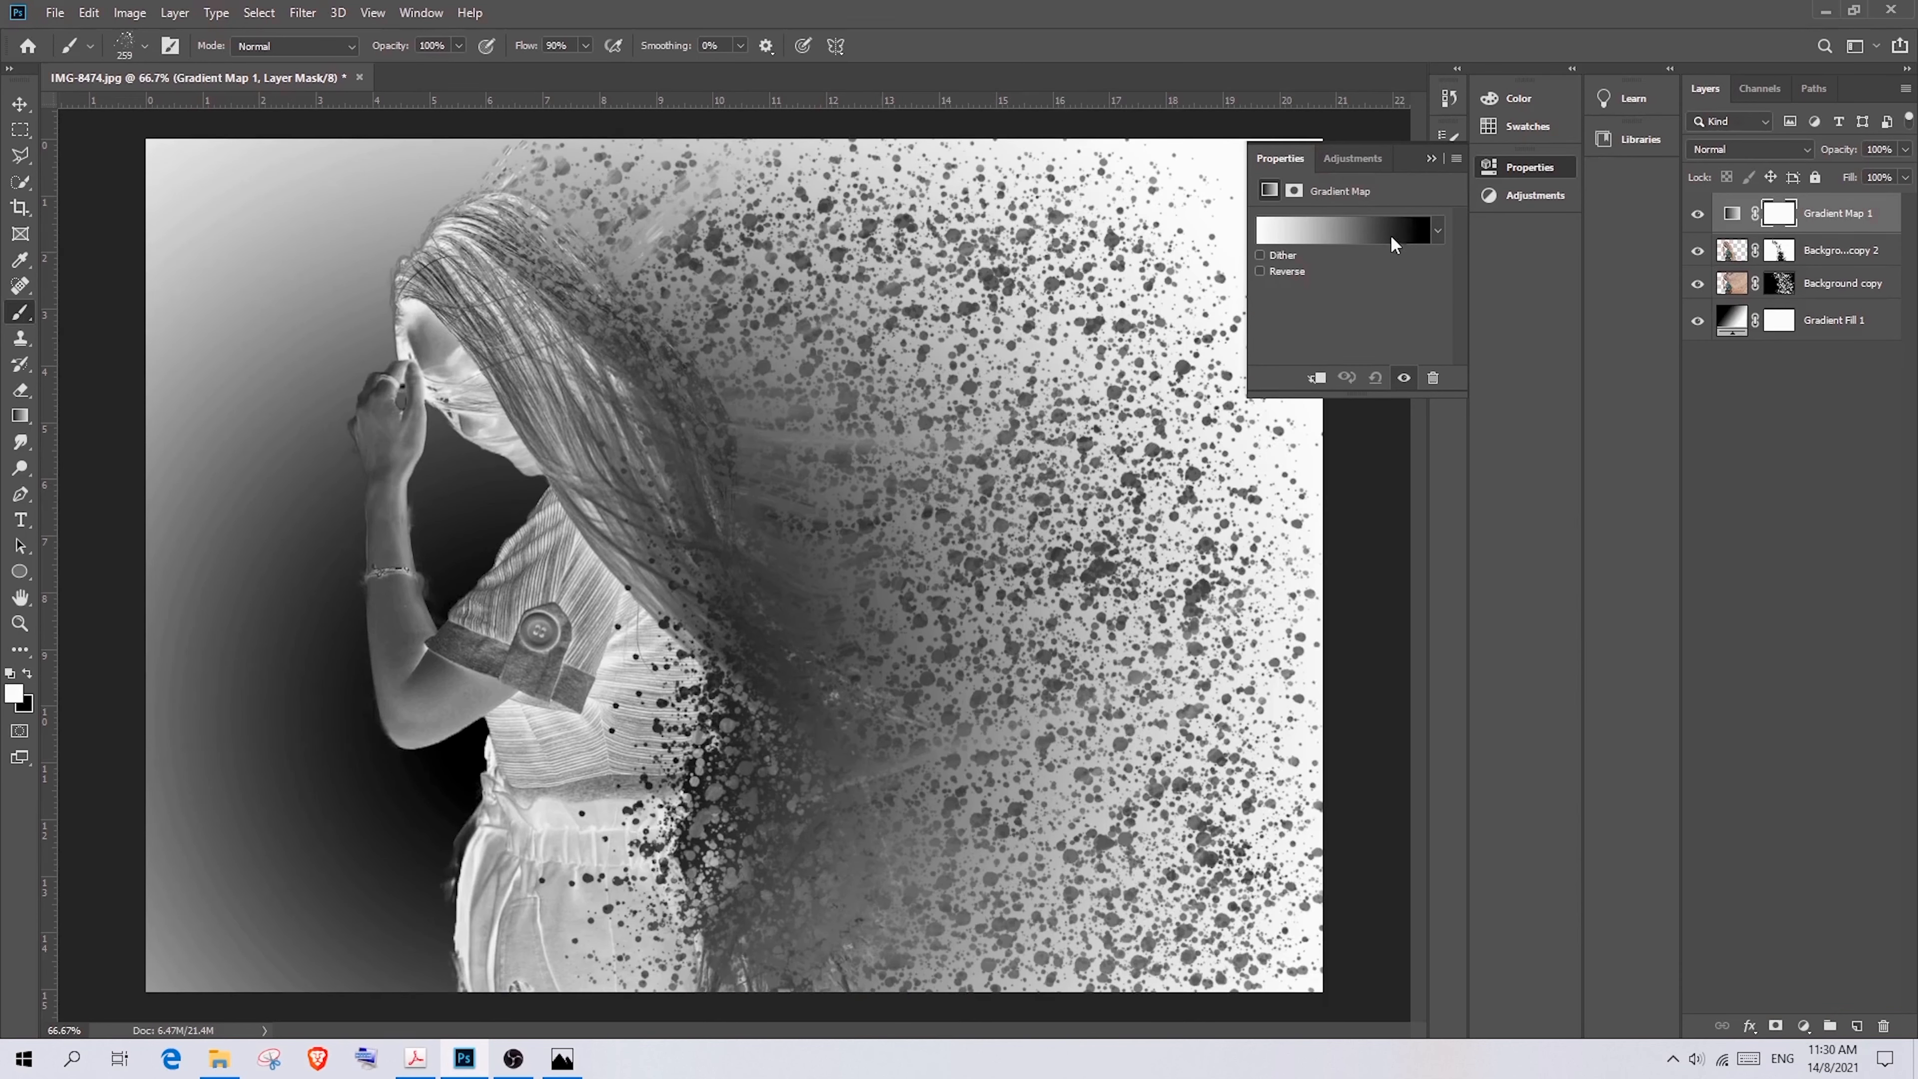
click(1437, 232)
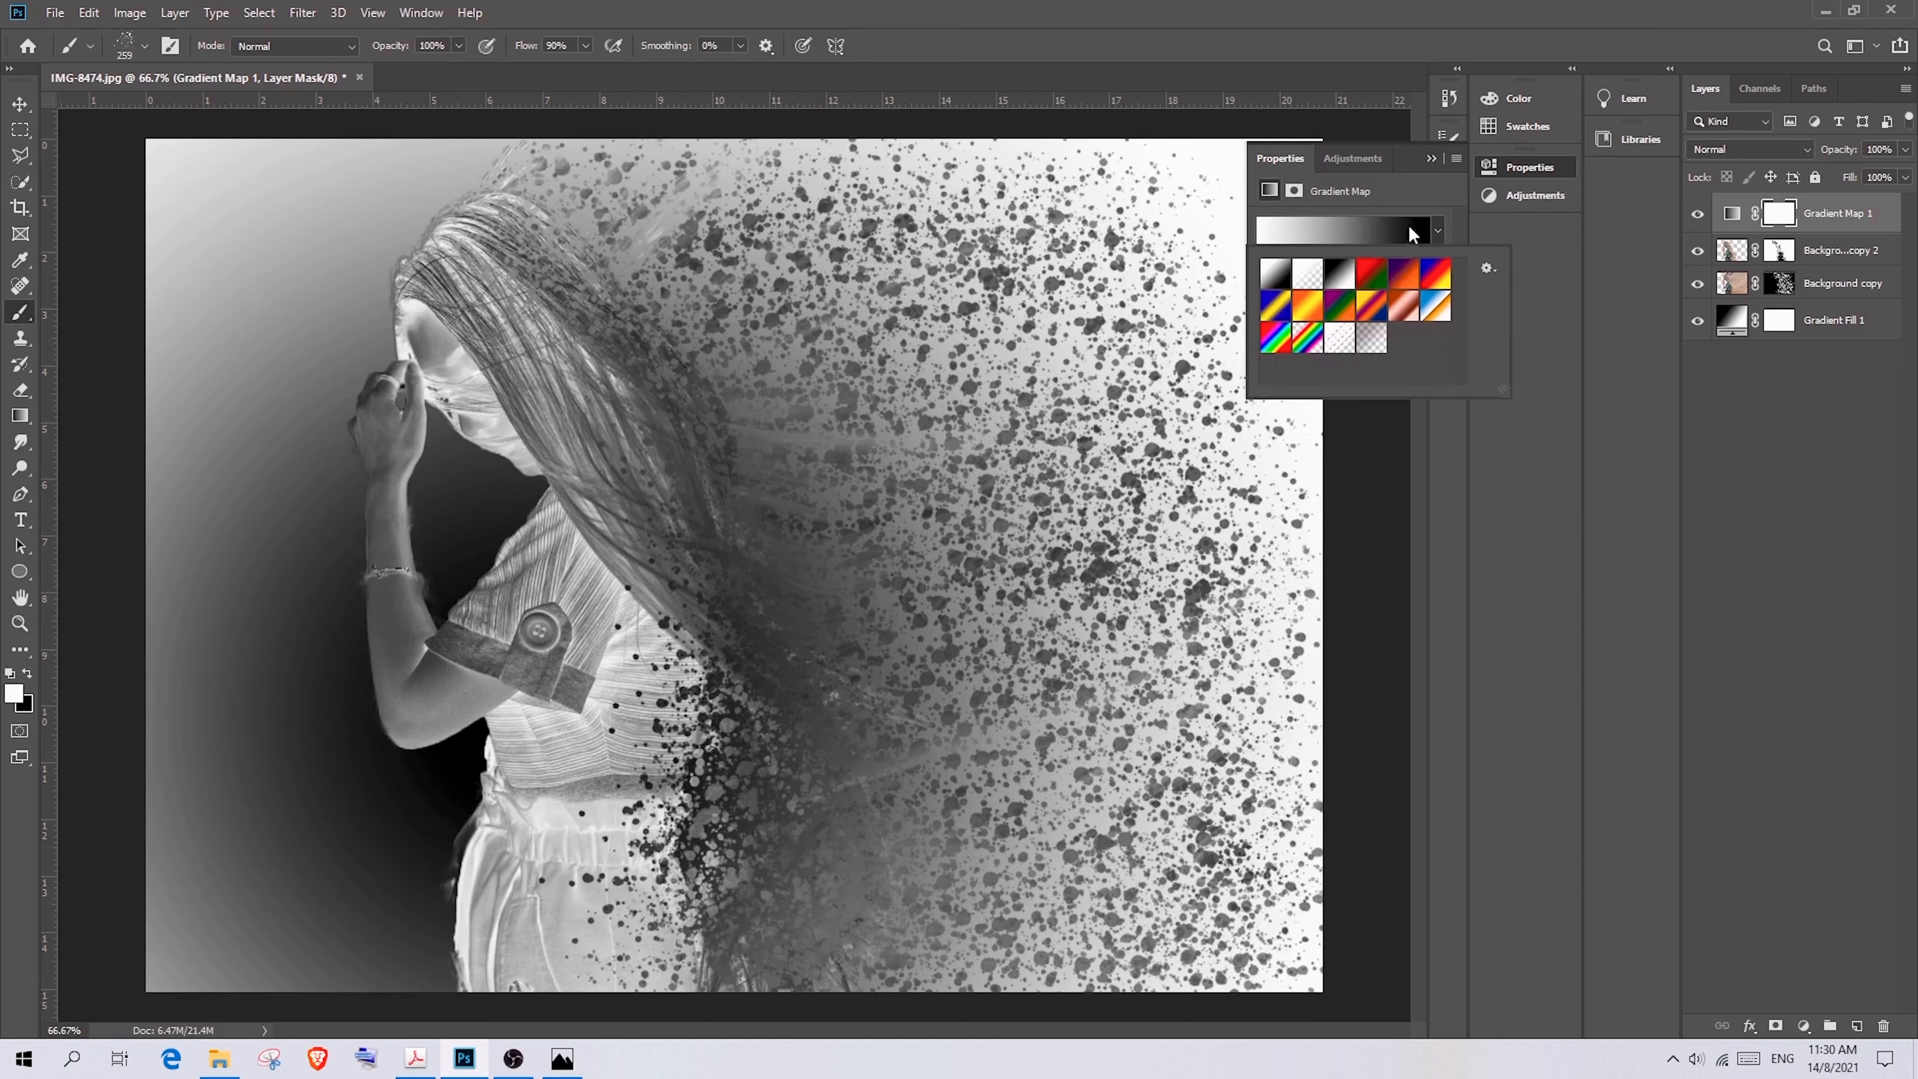
click(1408, 280)
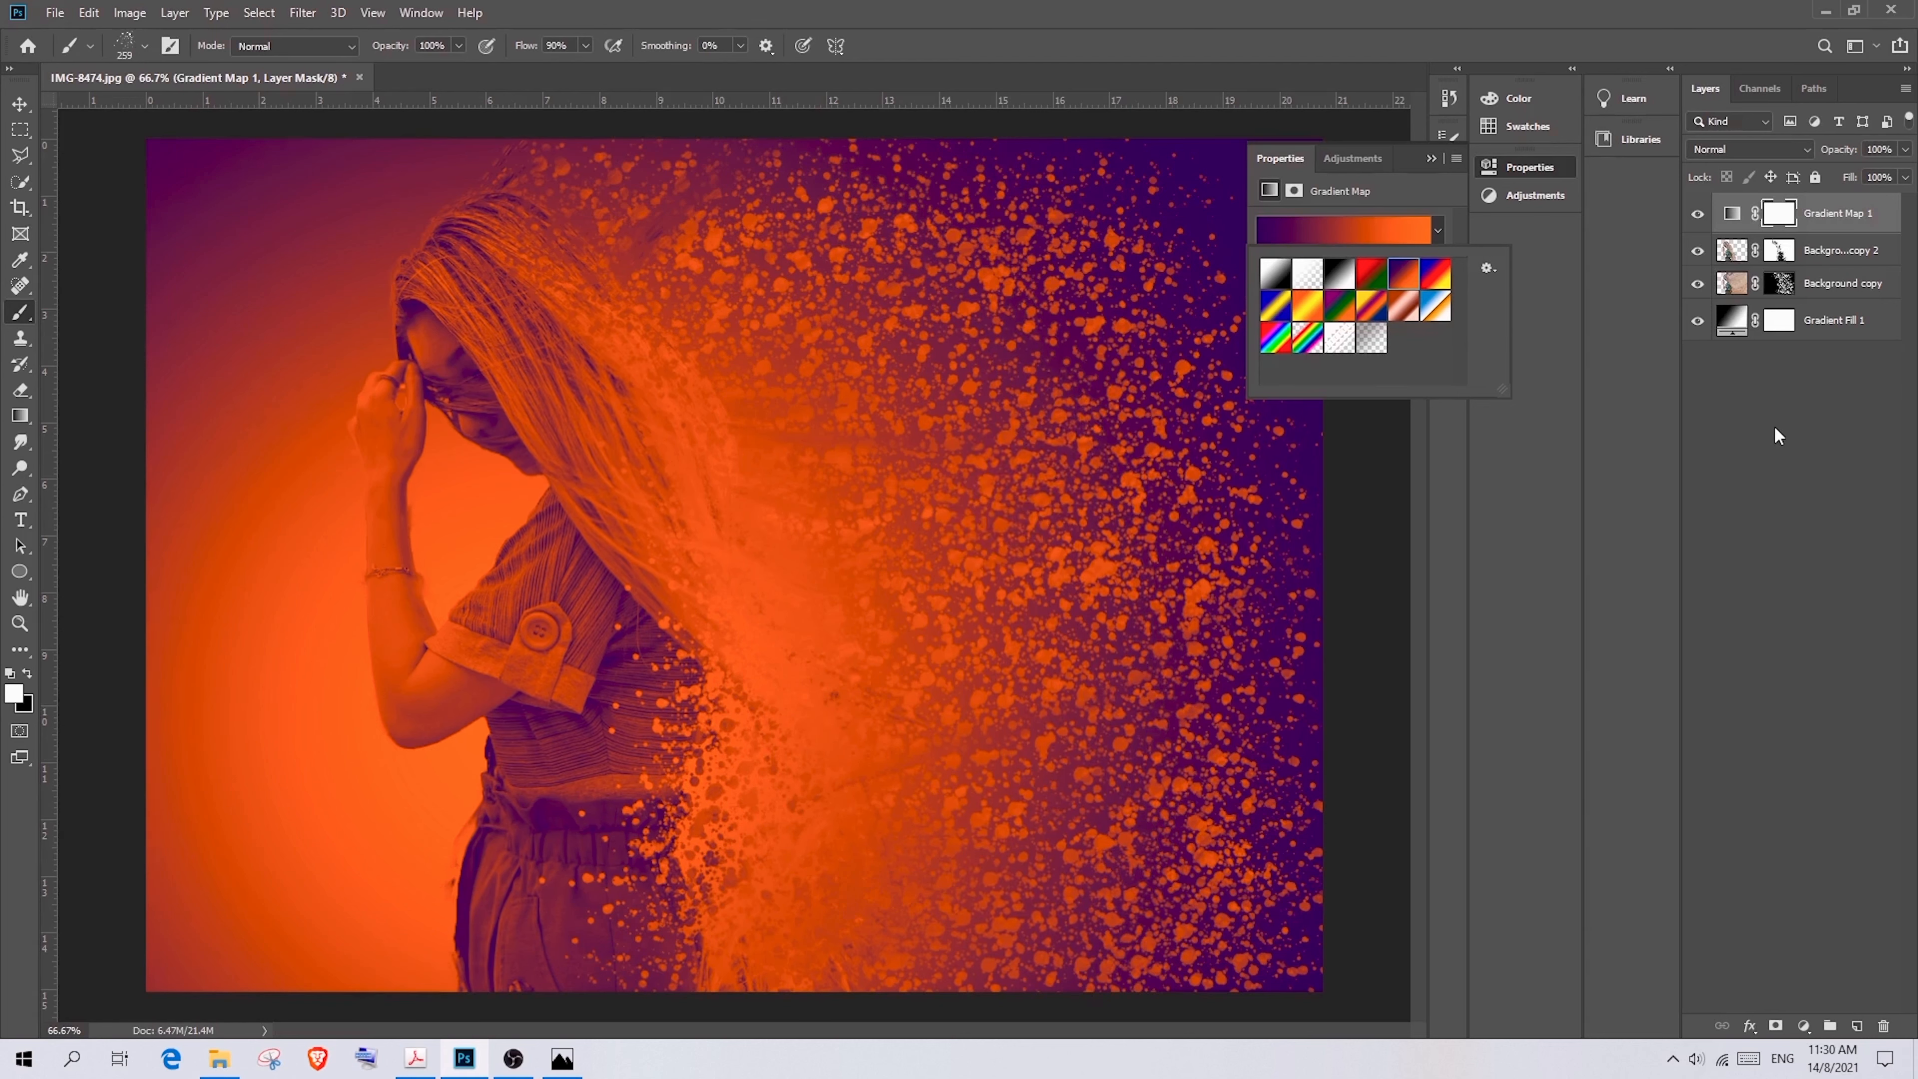
click(1795, 431)
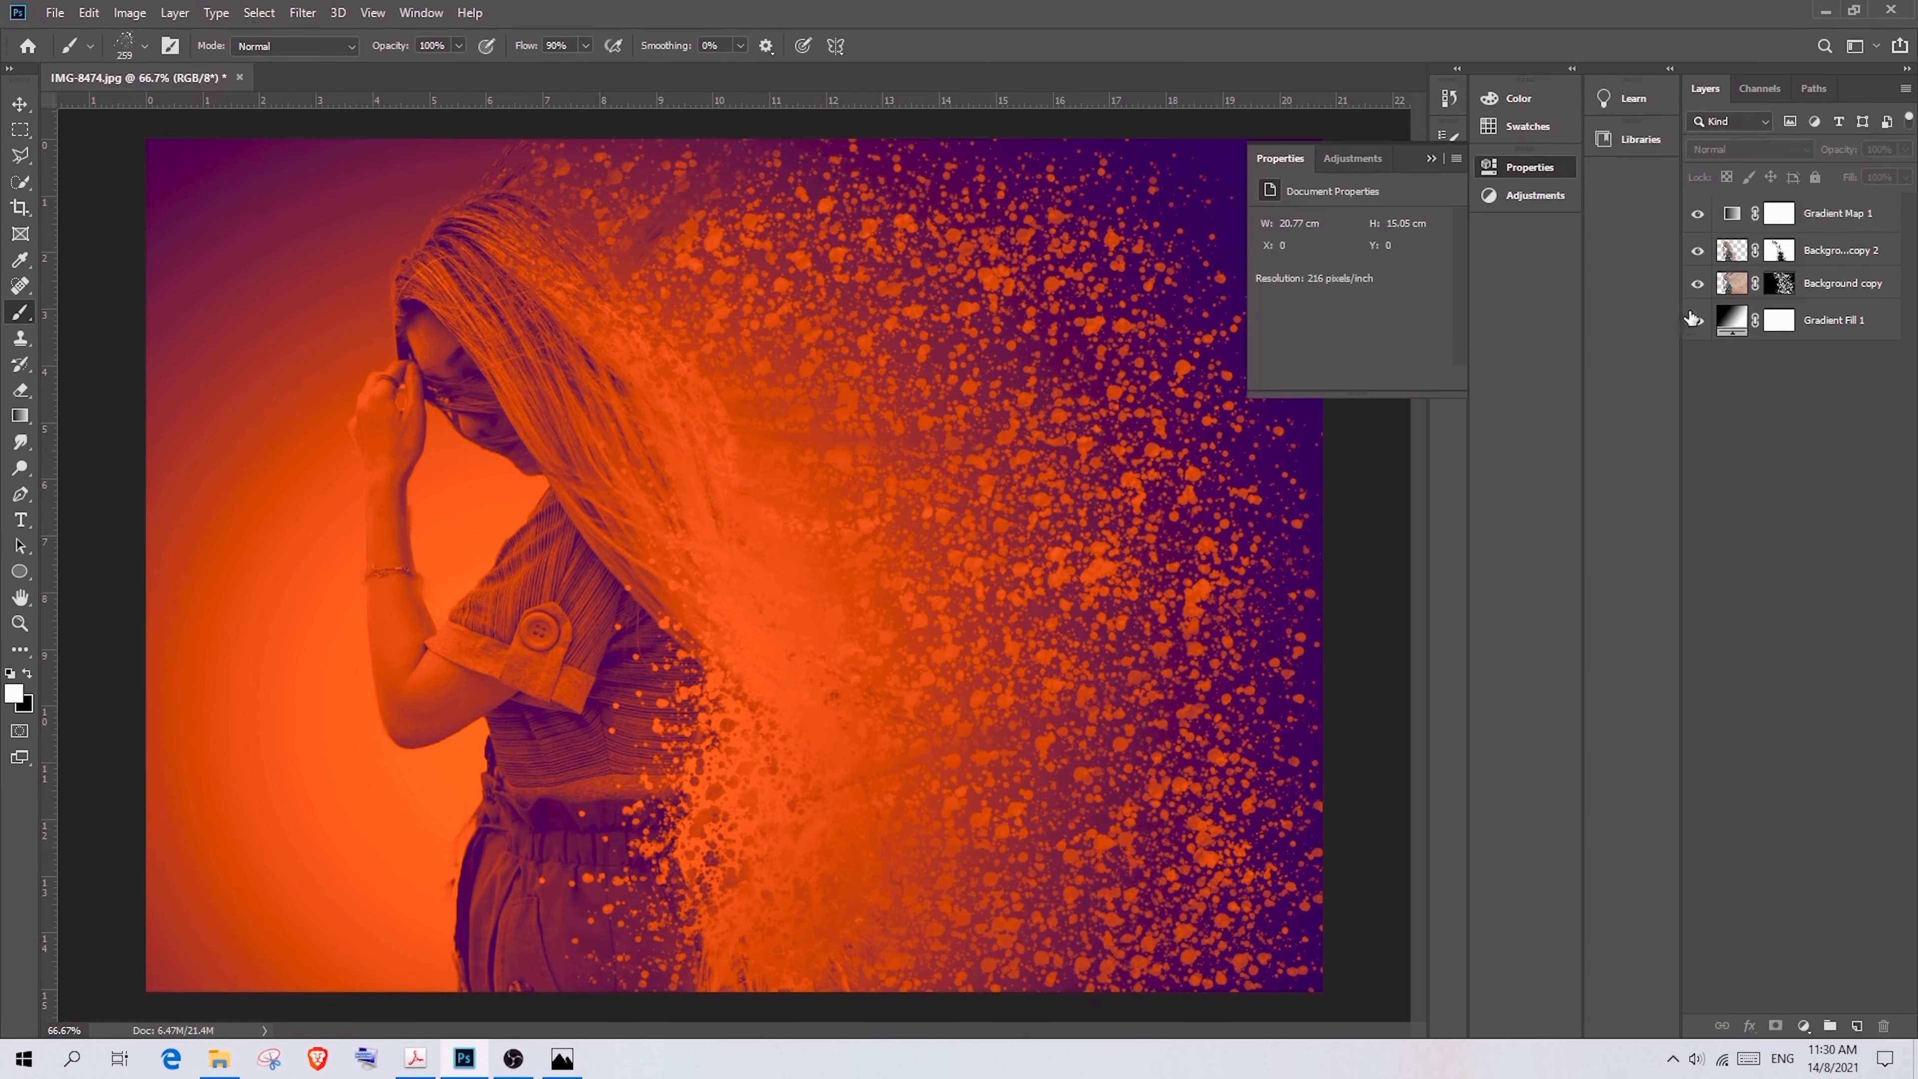
Set the blend mode of the Gradient Map 1 layer to Soft Light
click(1778, 214)
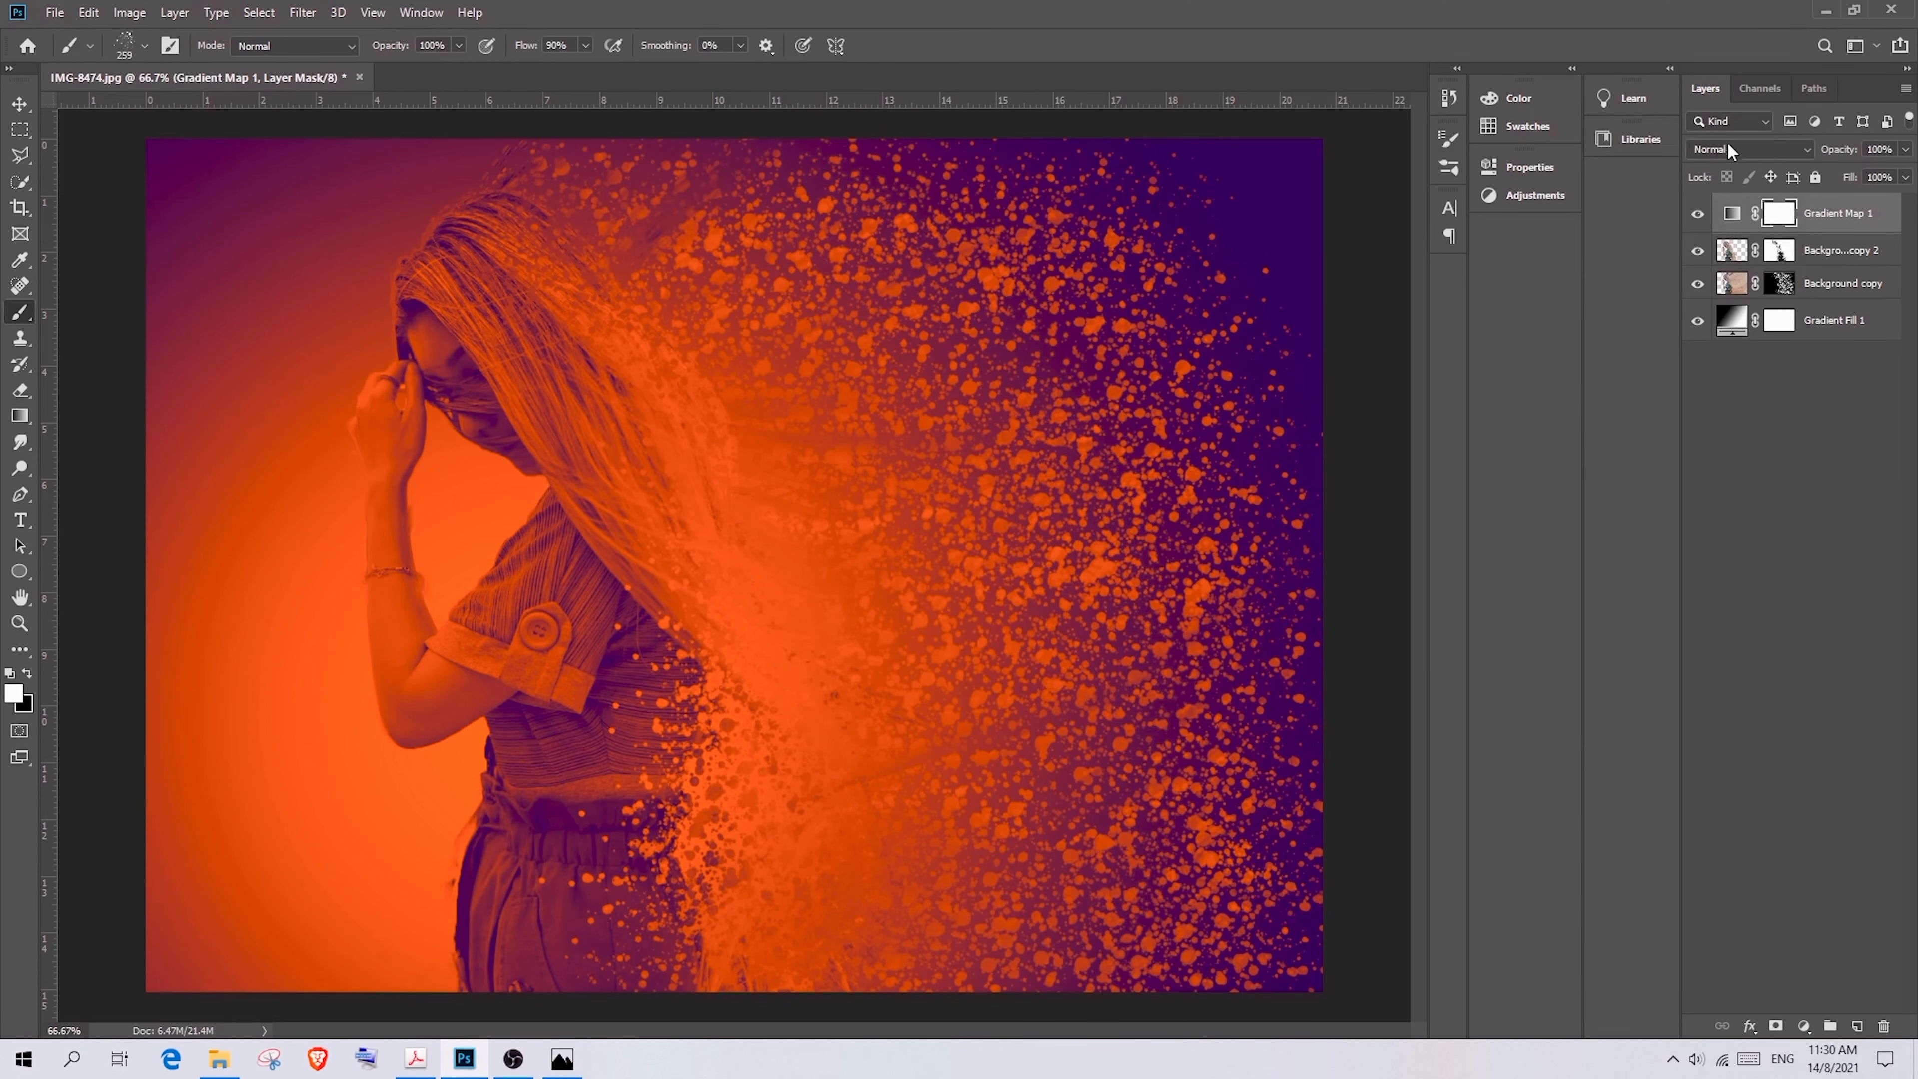
click(1804, 146)
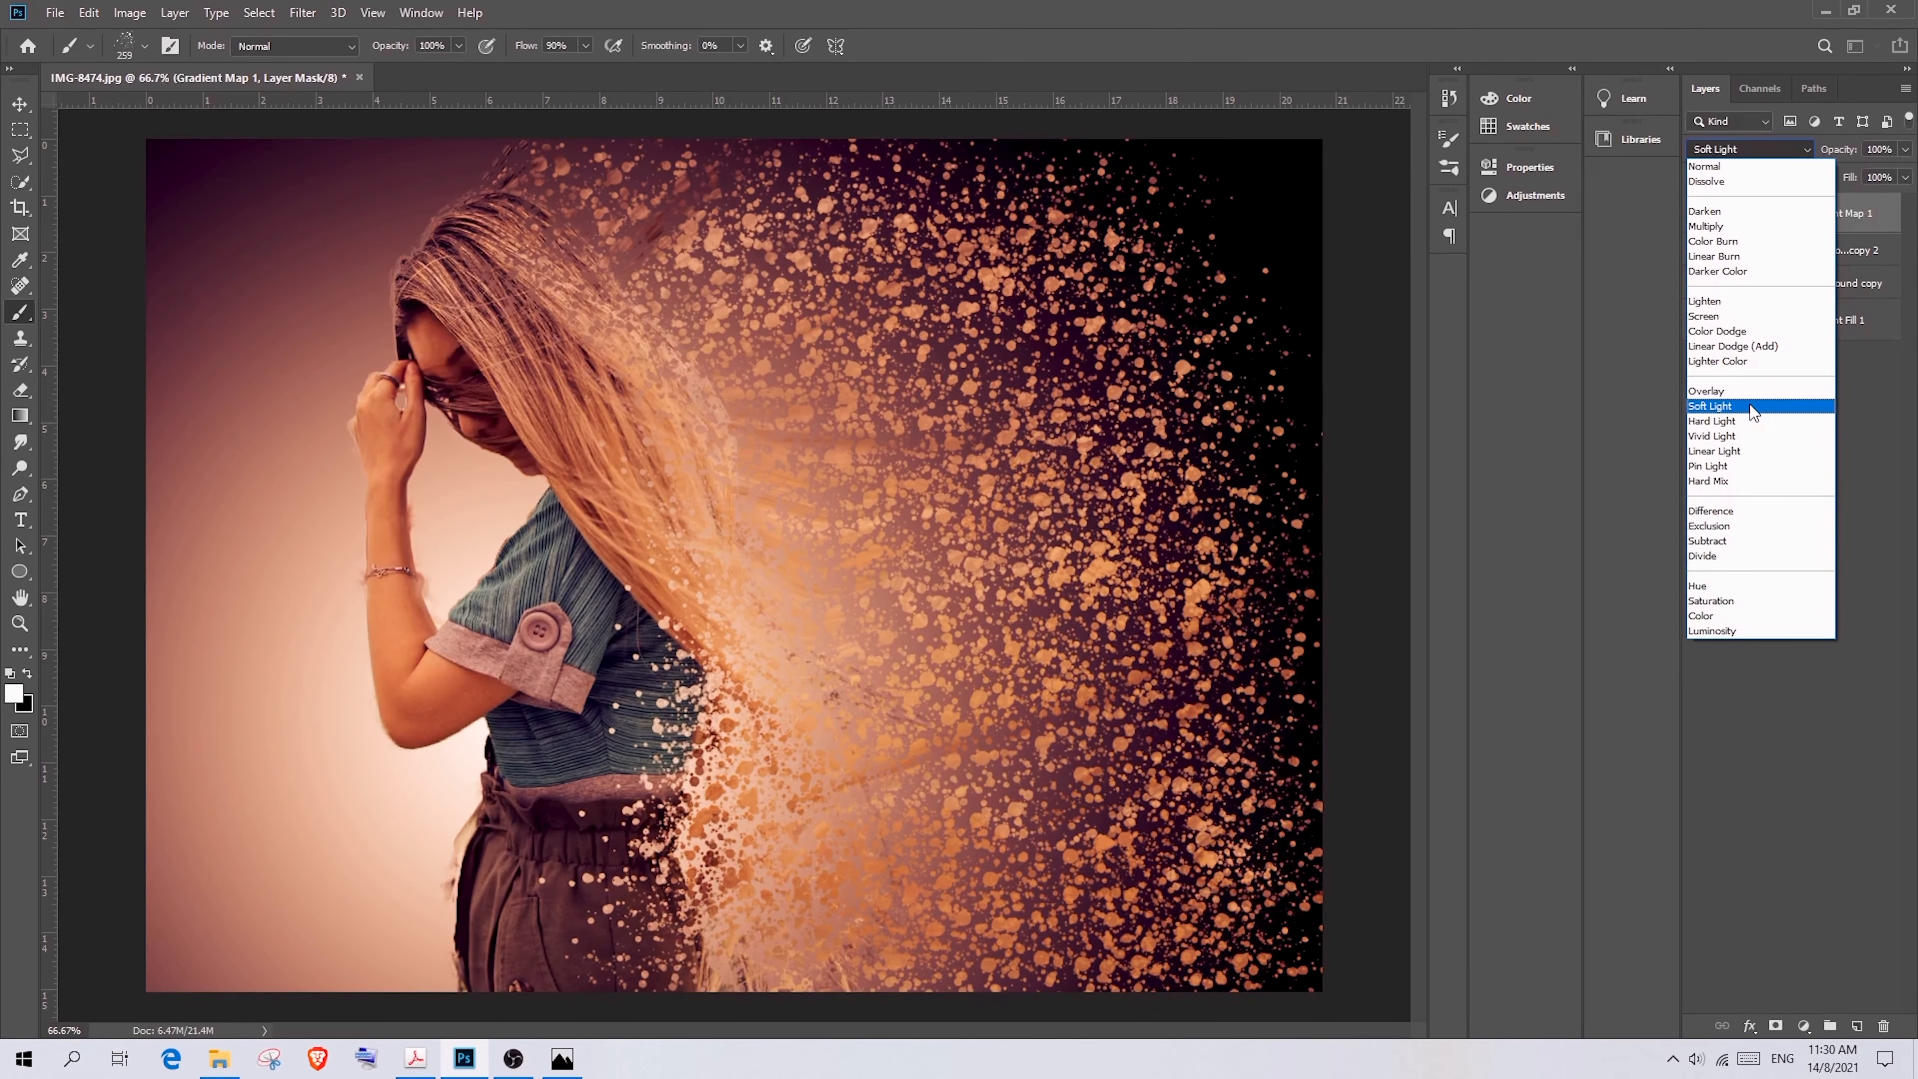
click(1751, 412)
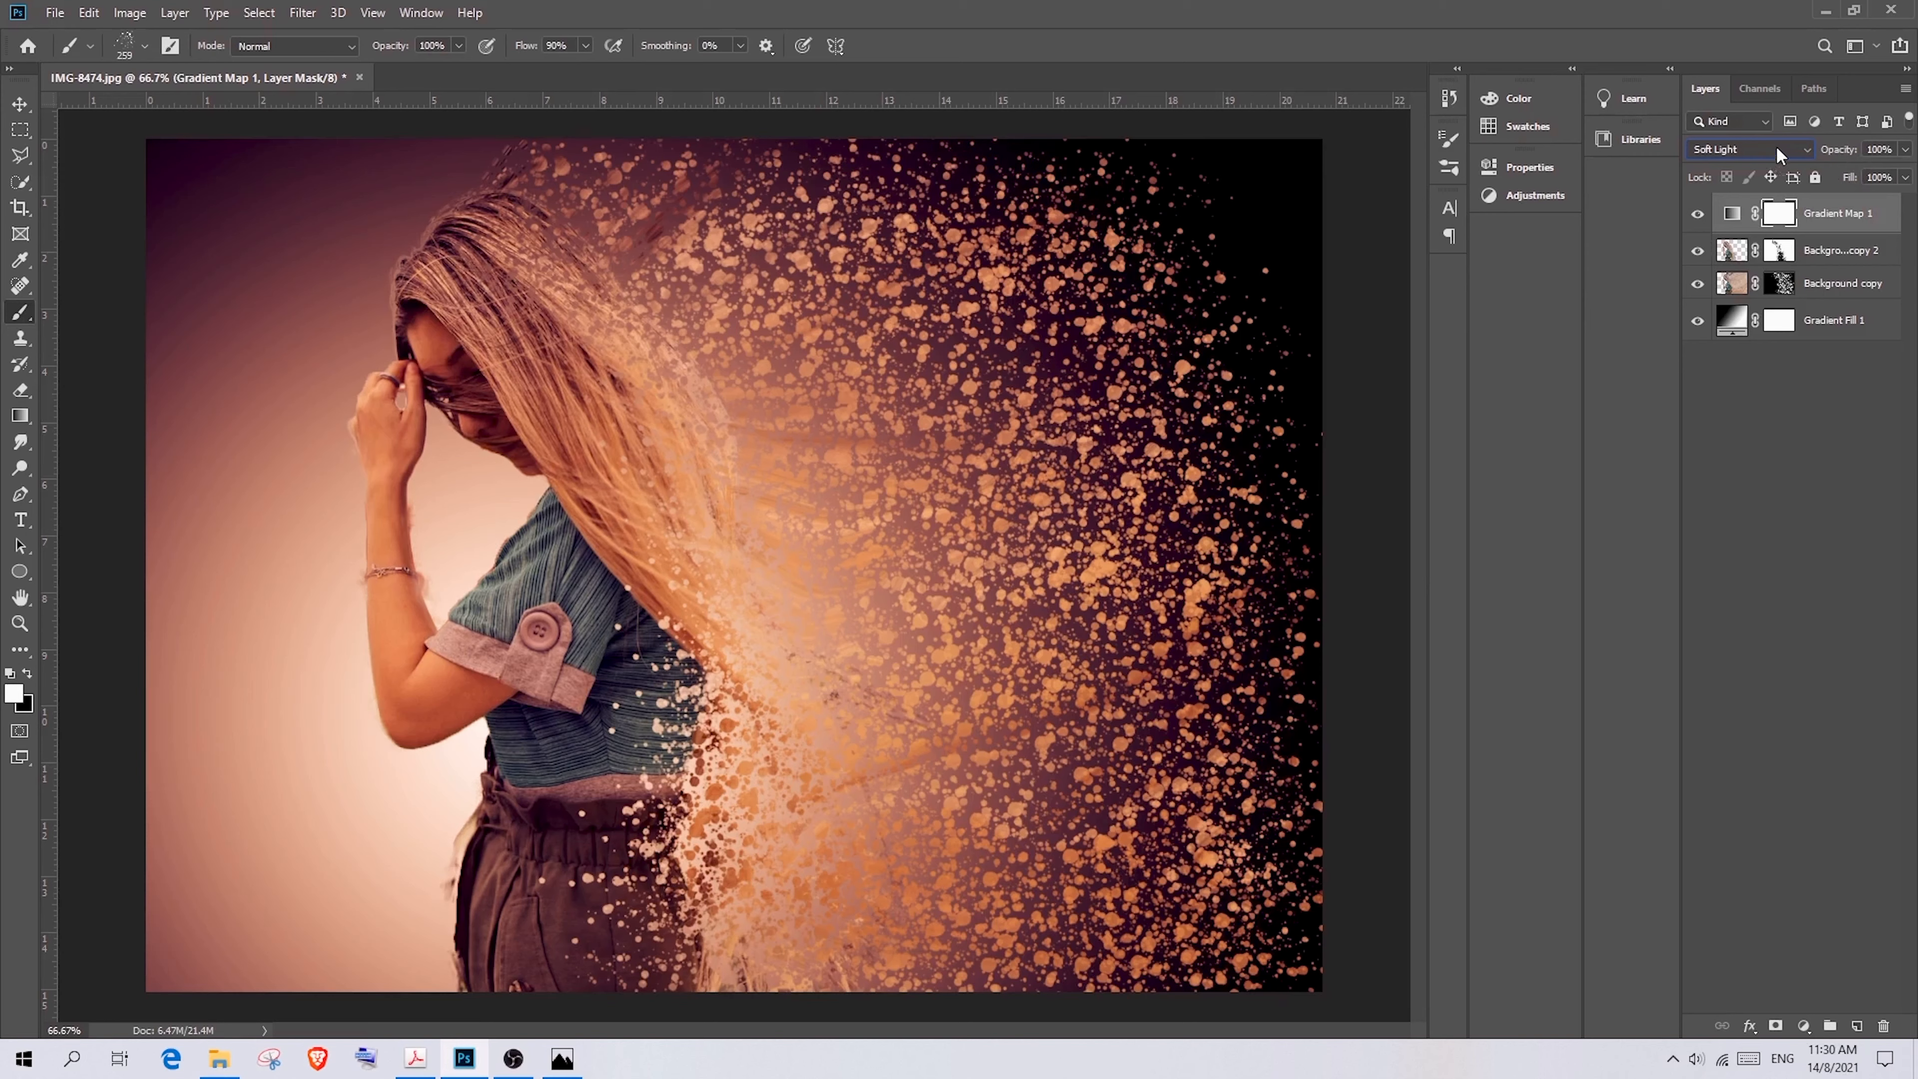
Reduce the Gradient Map 1 layer's opacity to 41% and deselect the layer
click(1905, 150)
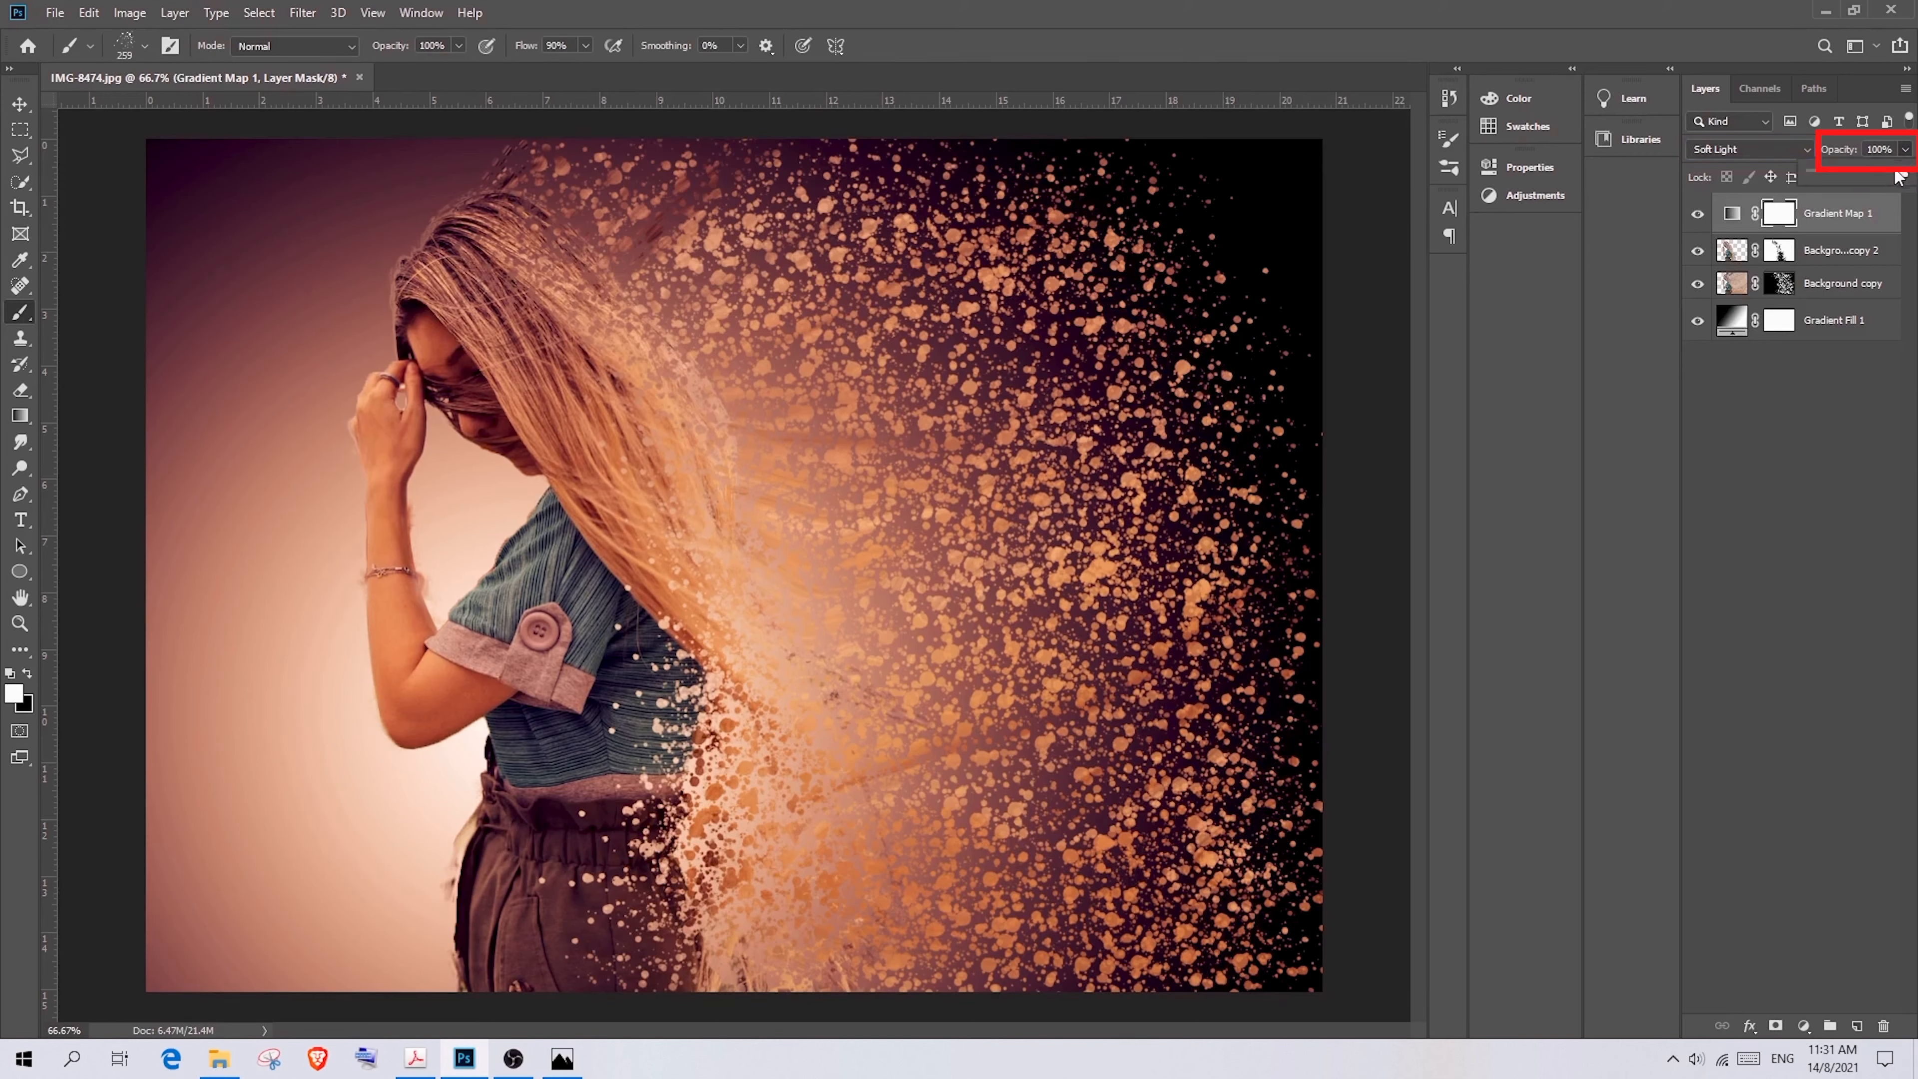
drag(1900, 178, 1880, 178)
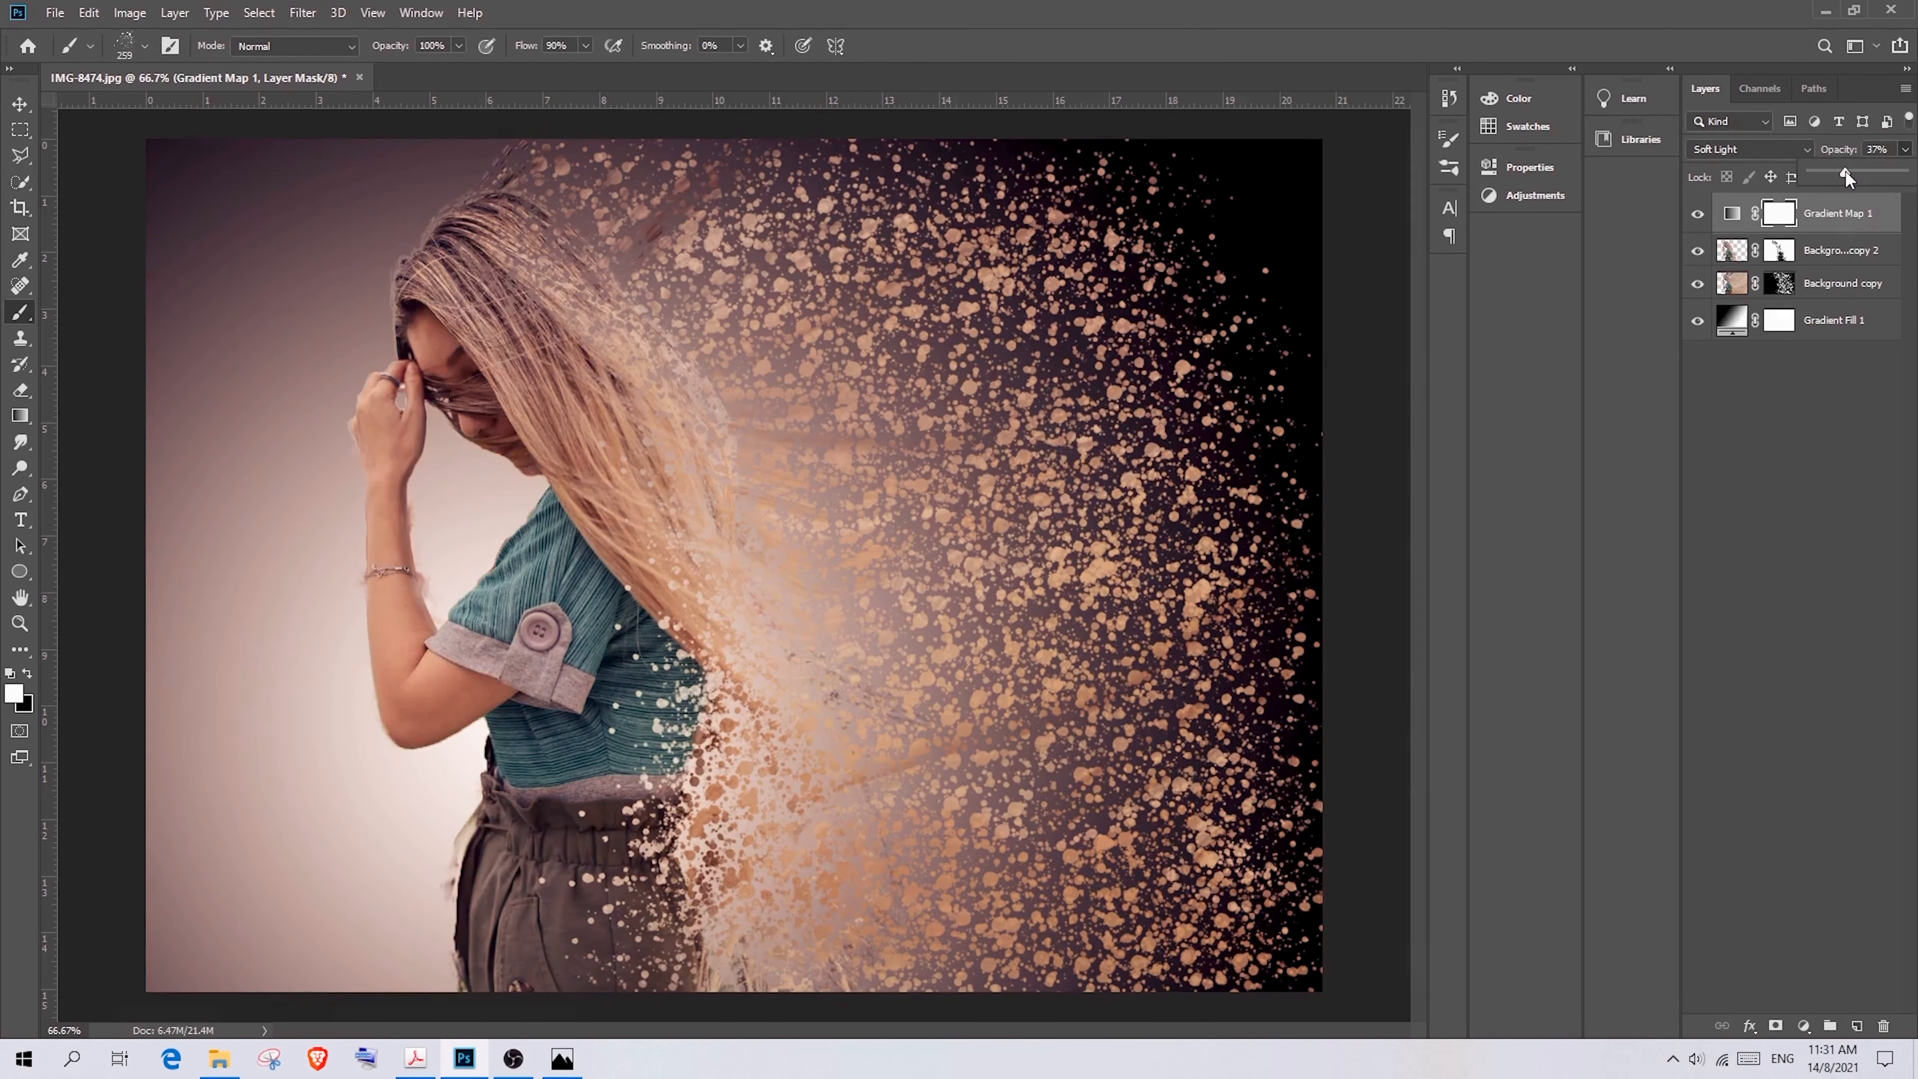
drag(1870, 172, 1897, 175)
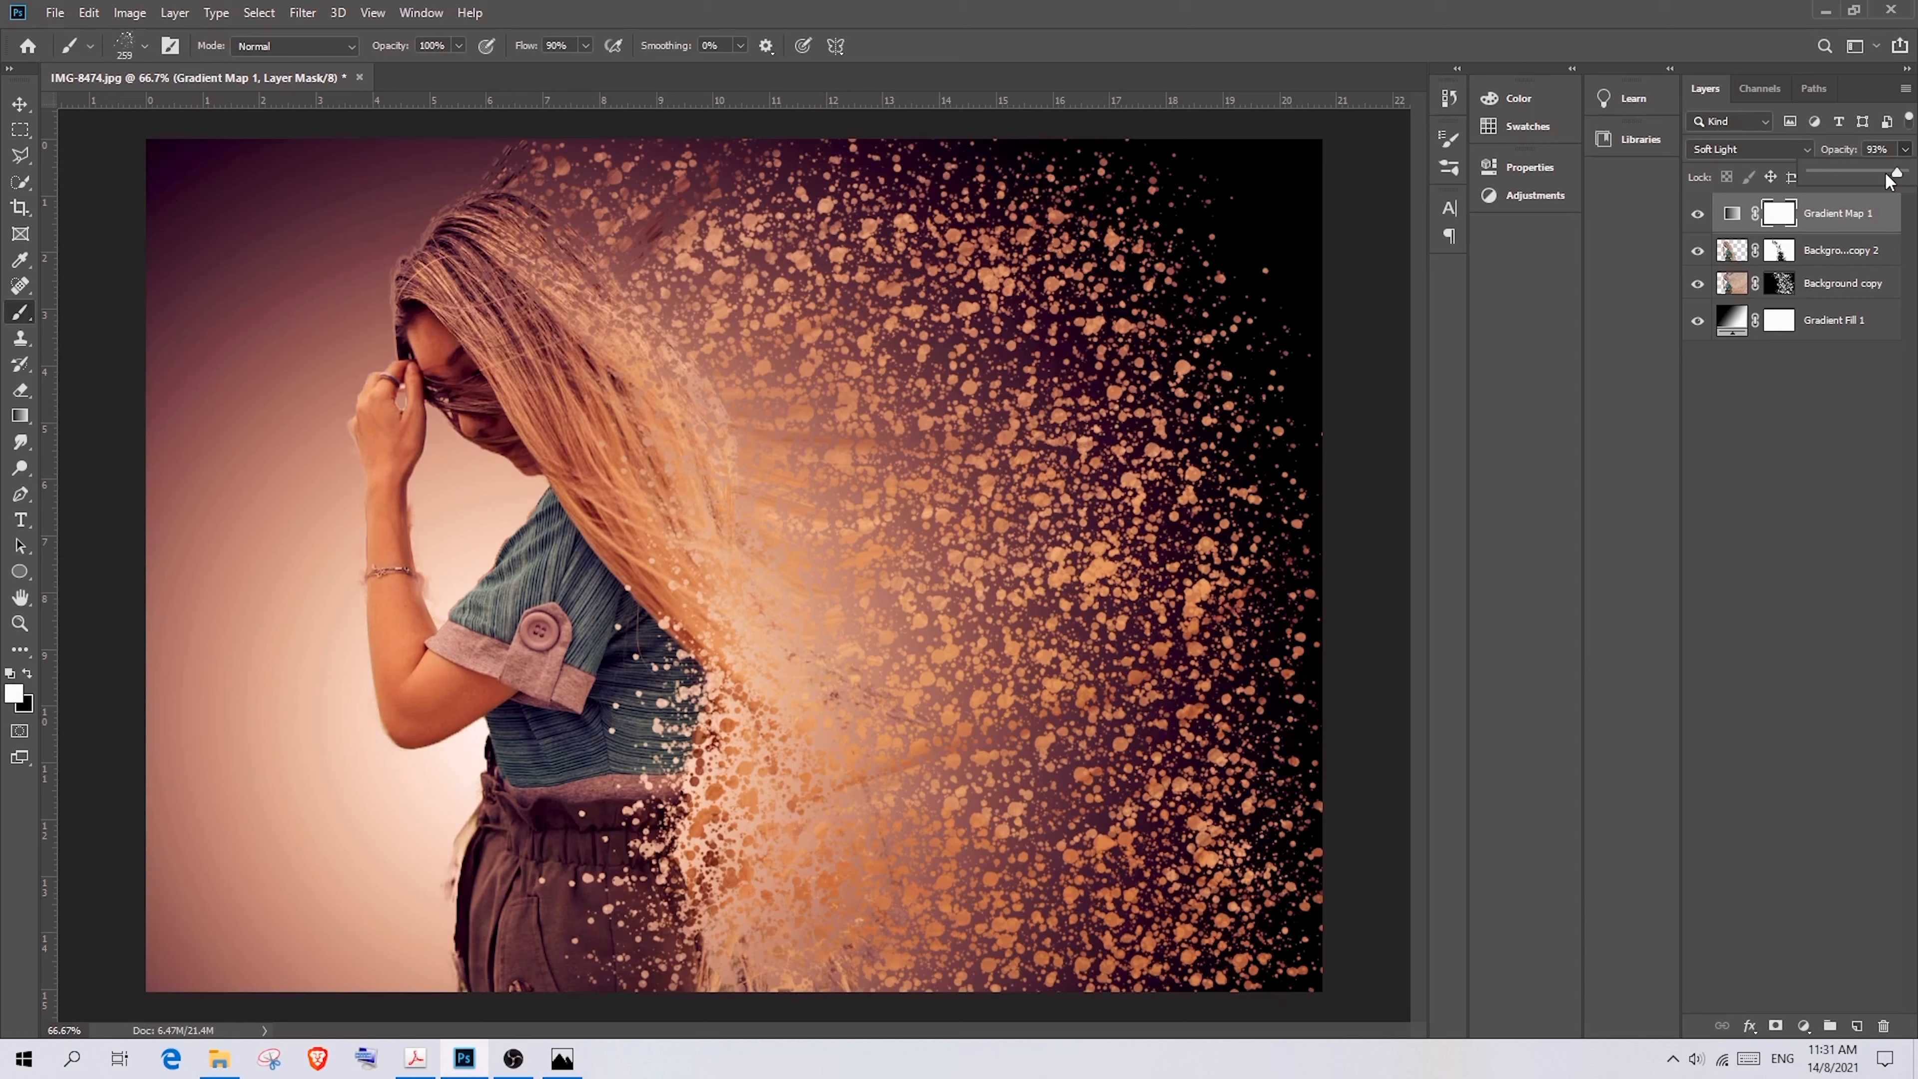
mouse_move(1880, 178)
mouse_down()
mouse_move(1834, 175)
mouse_move(1849, 168)
mouse_up()
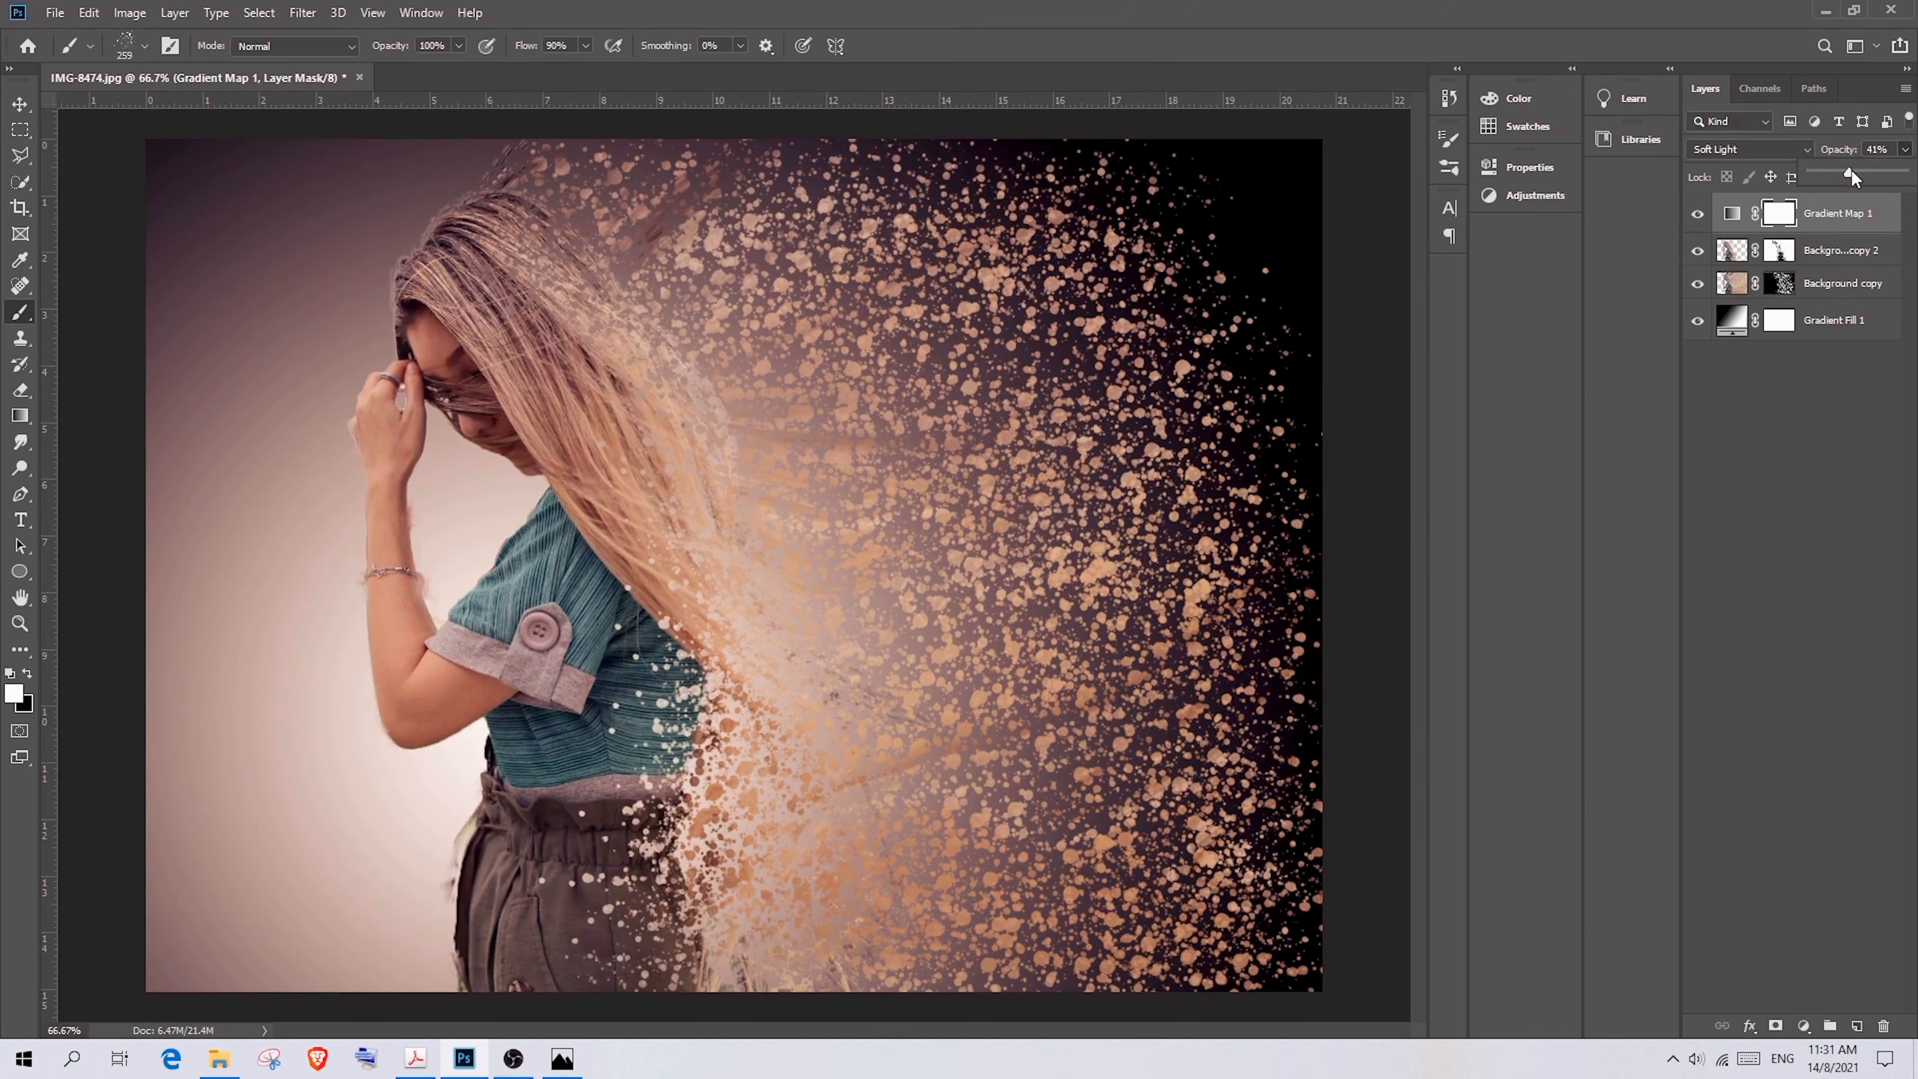
click(1737, 408)
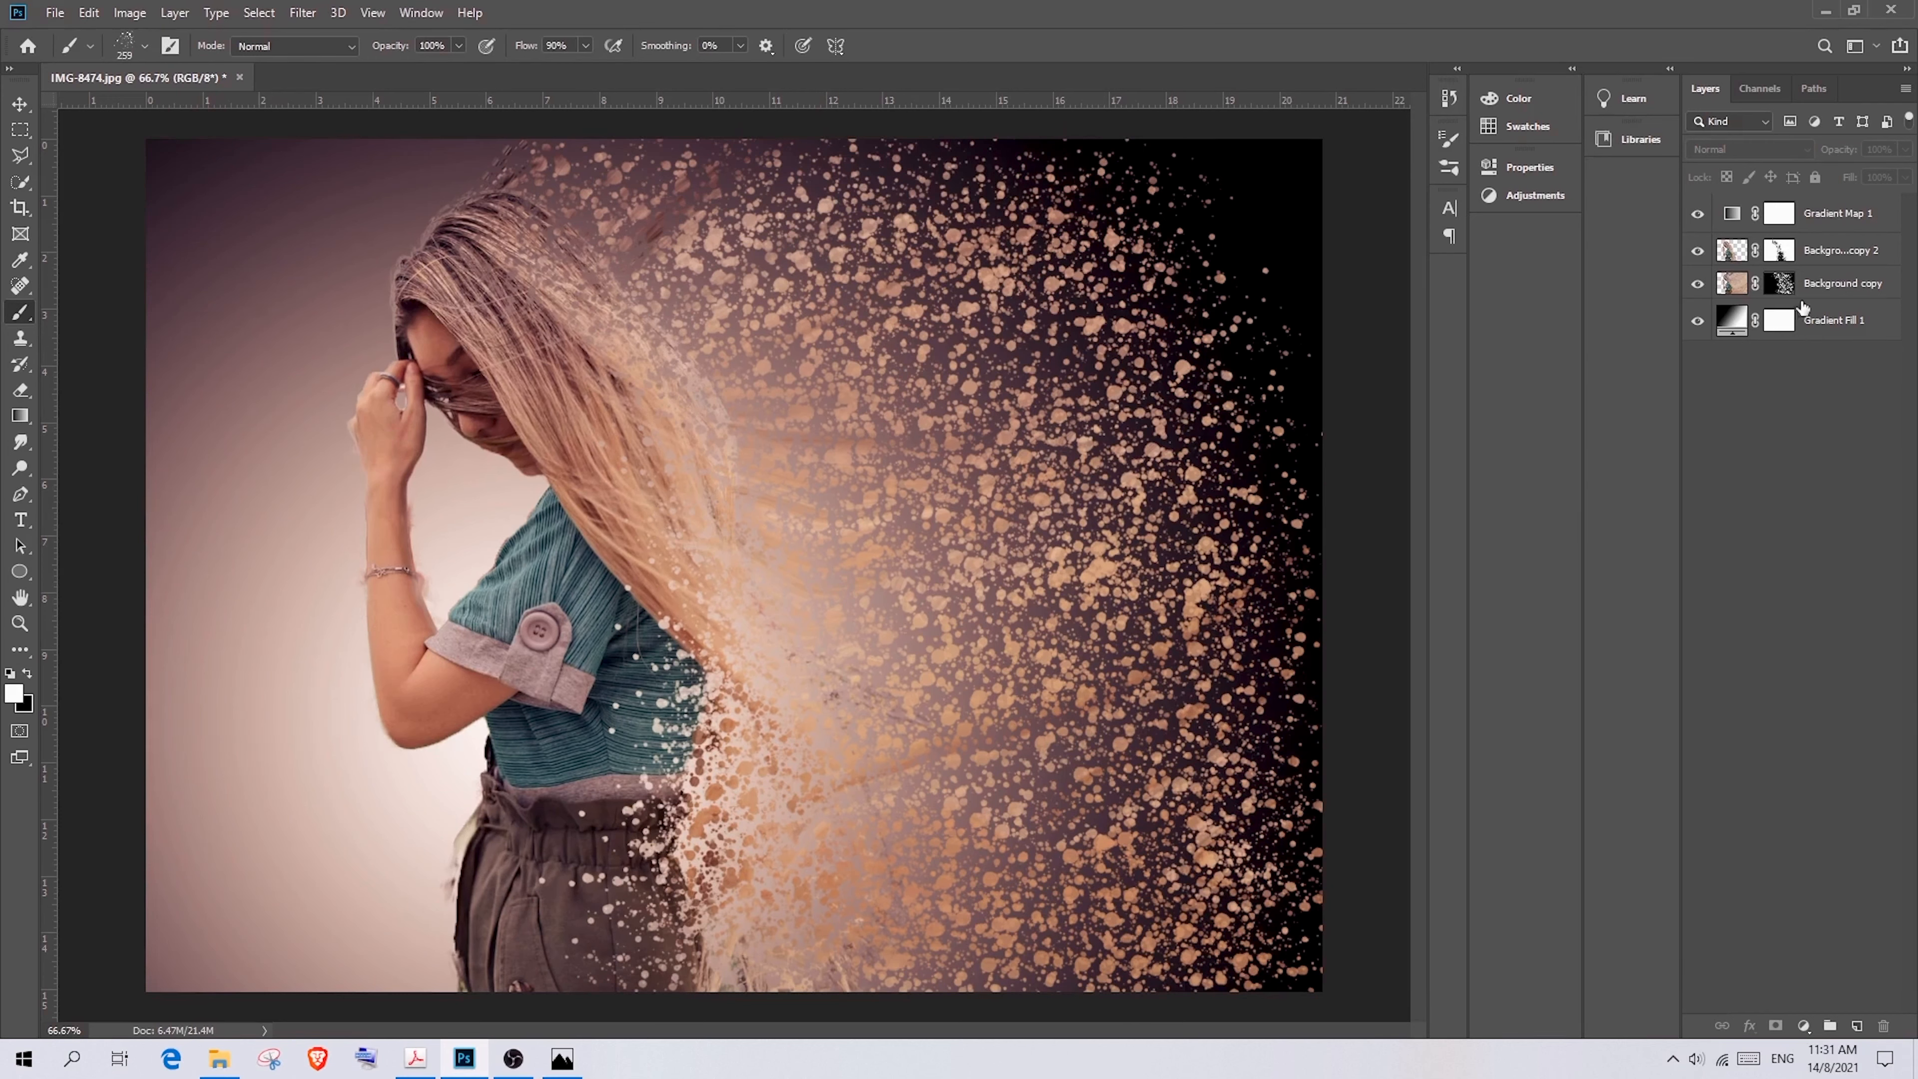
Flatten the image from the Gradient Fill 1 layer into a single Background layer
click(1812, 316)
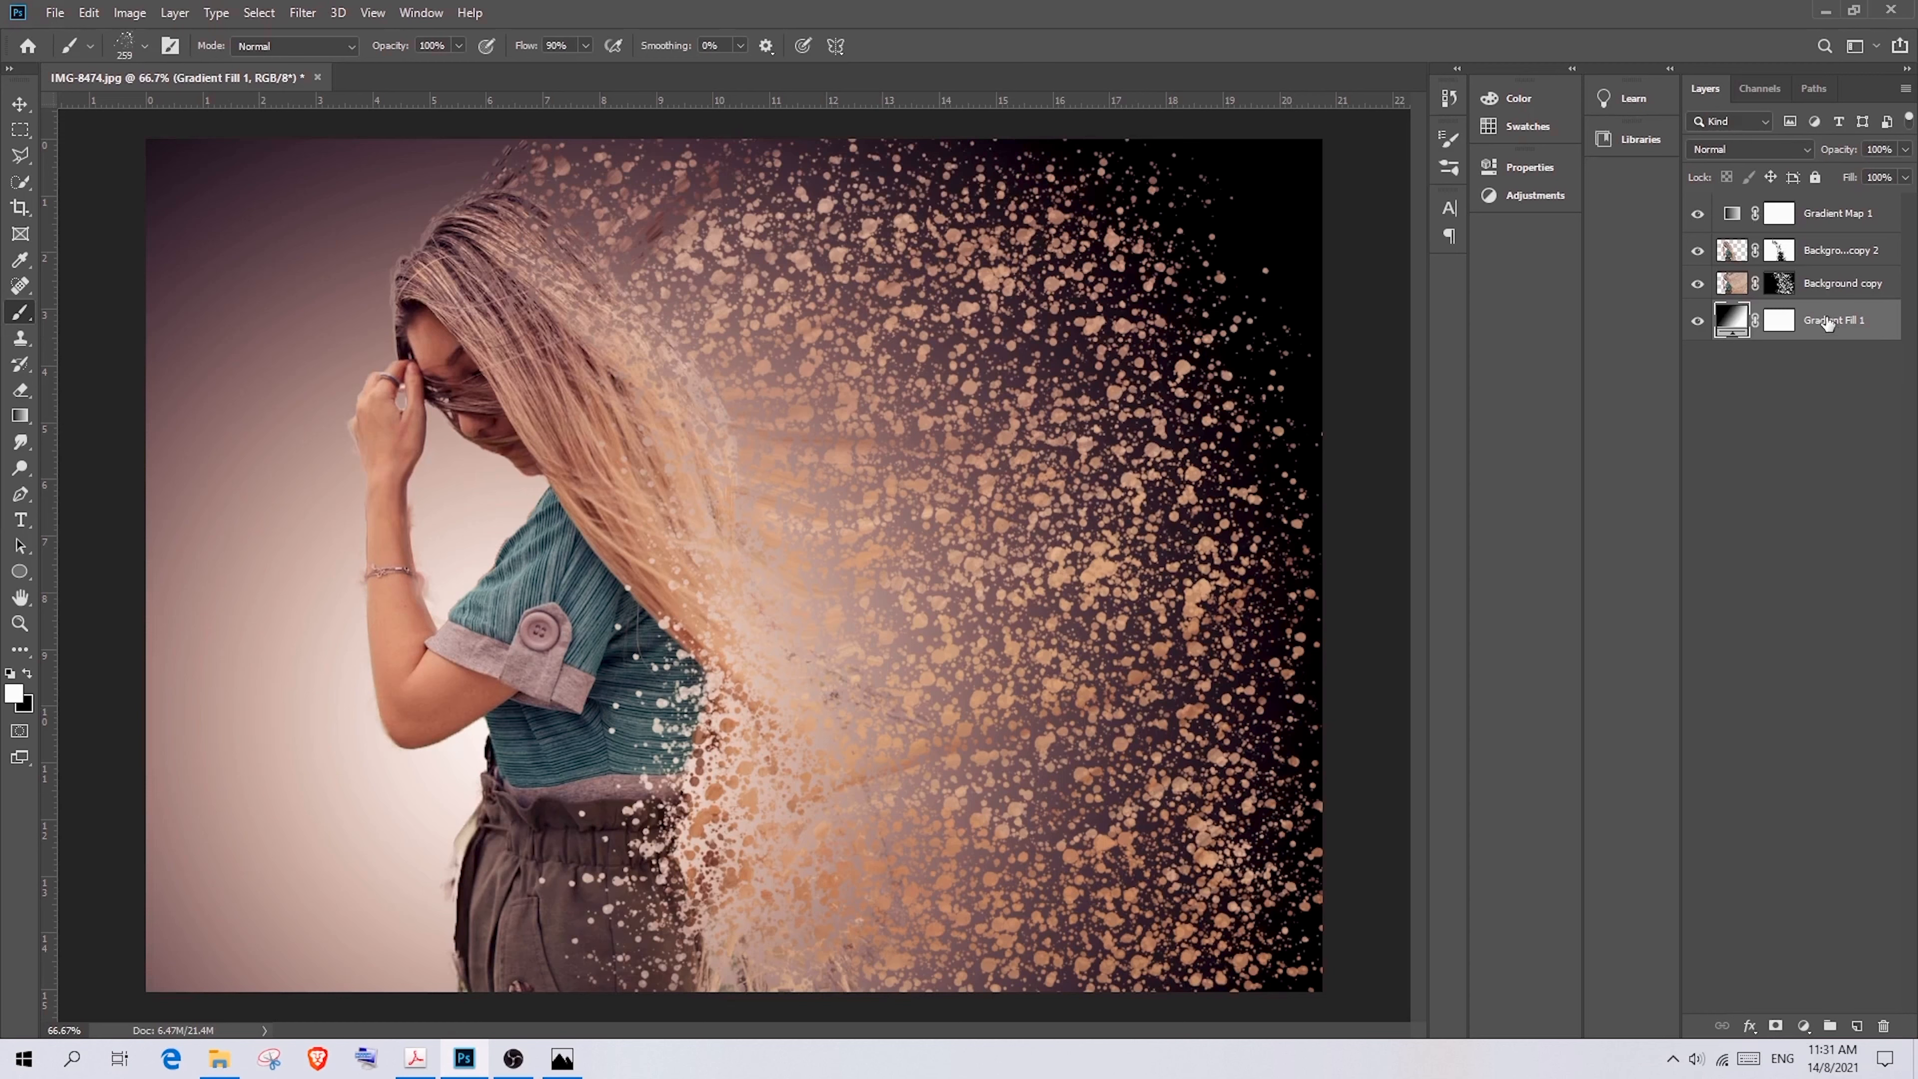
right_click(1826, 322)
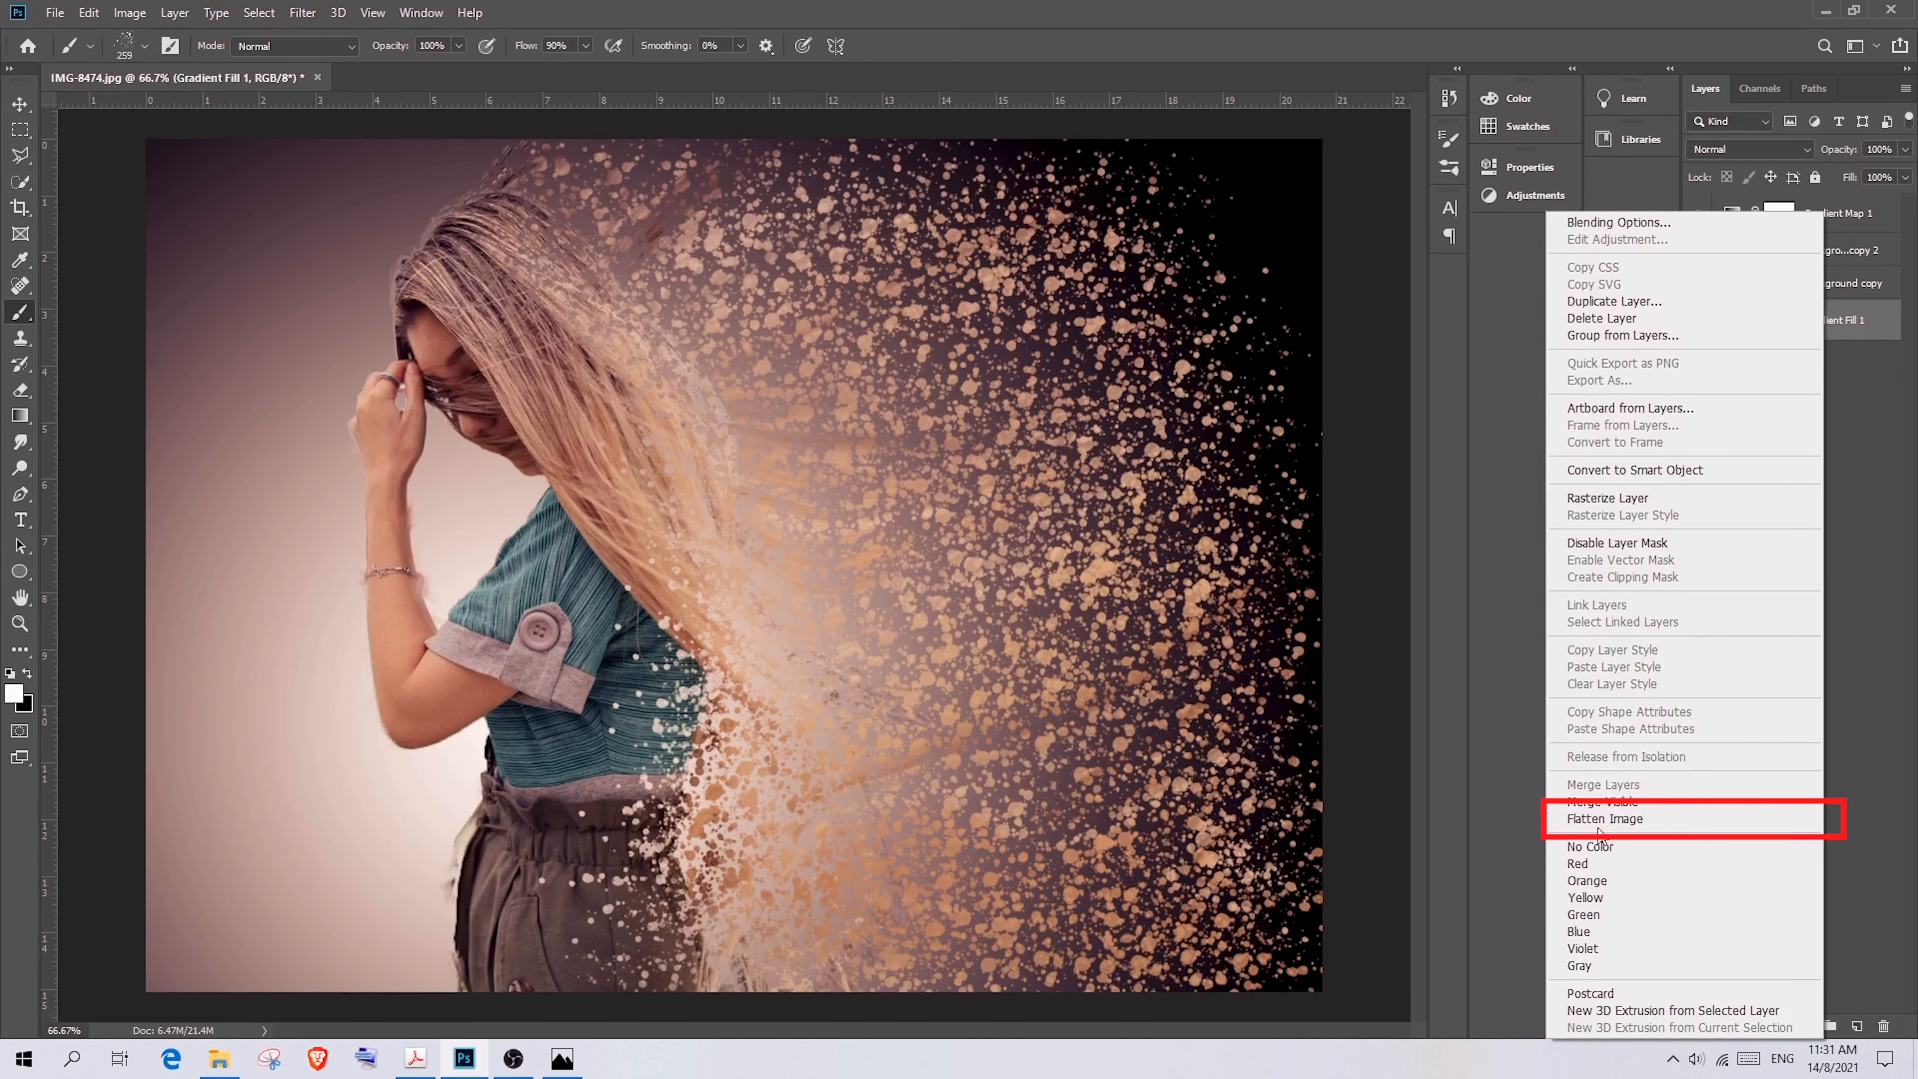
click(1633, 824)
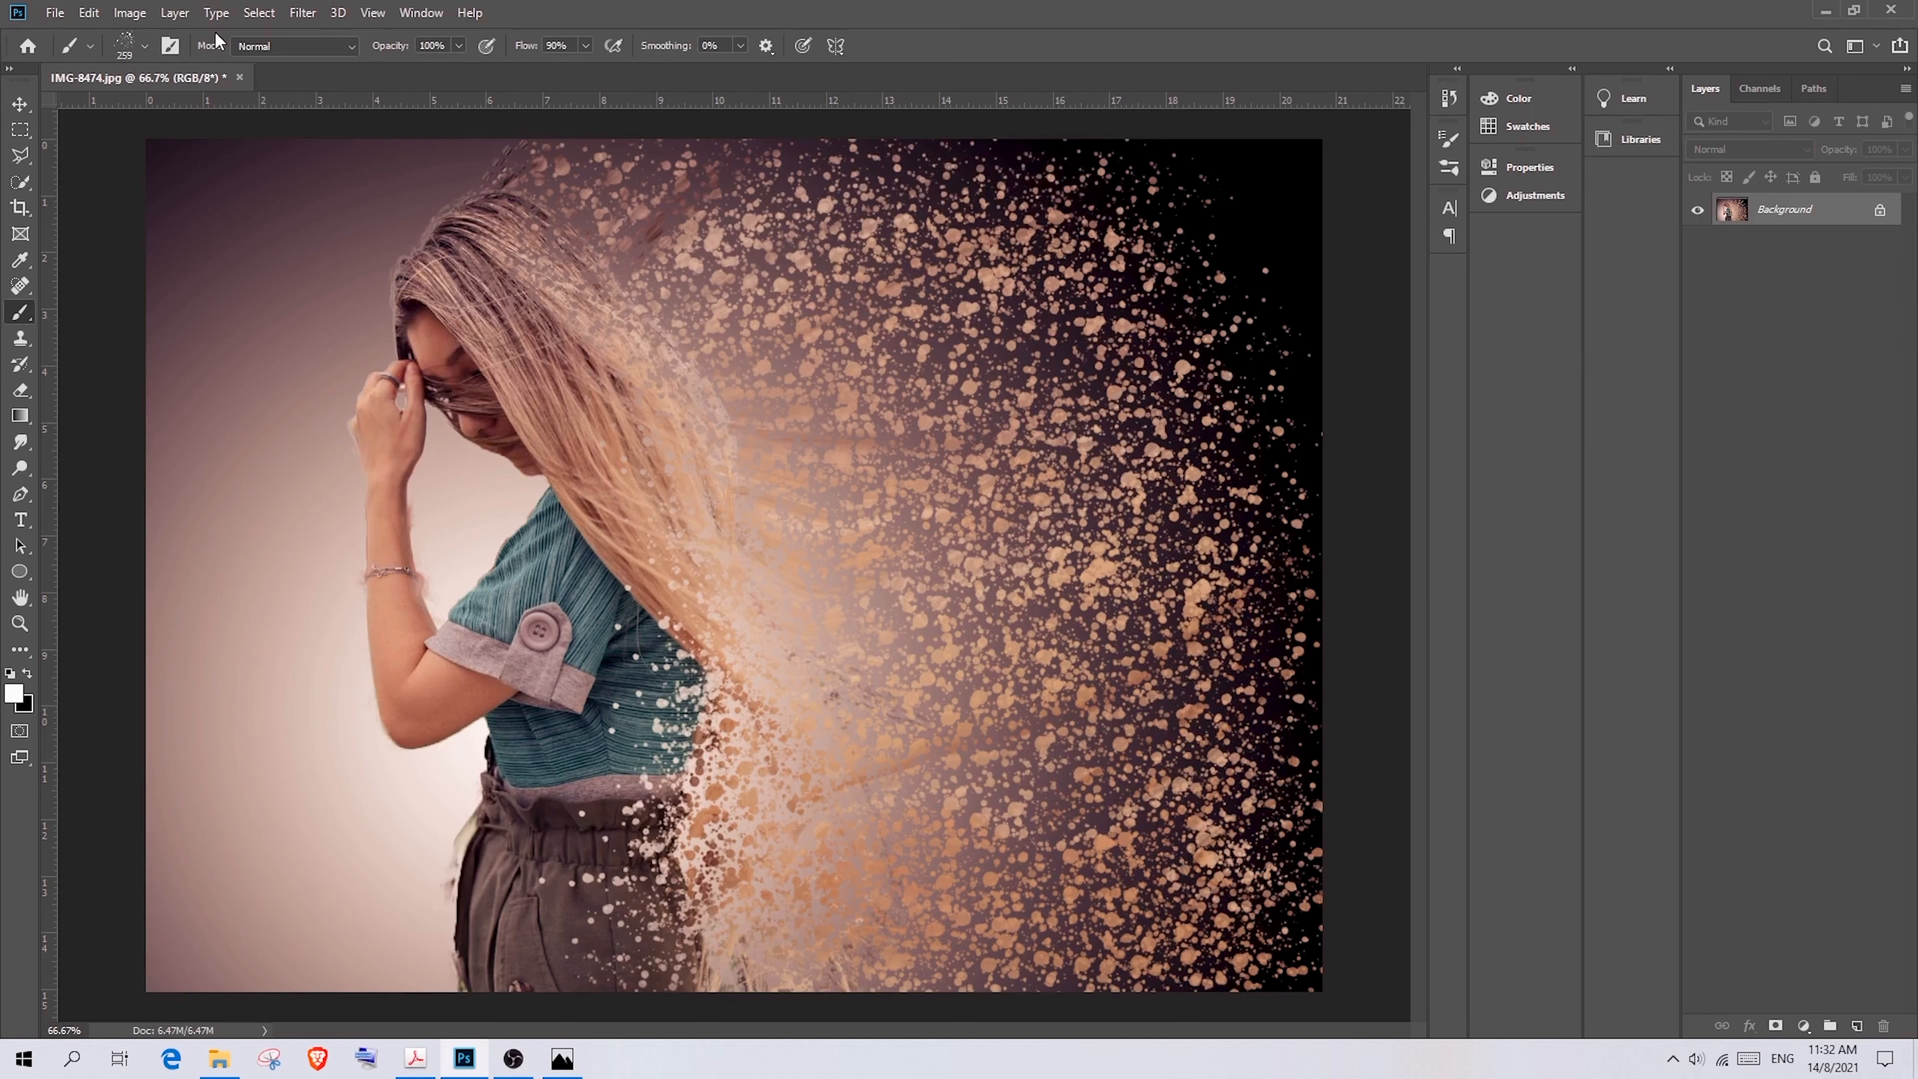
Start an Export As of the flattened image and set its file format to JPG
click(179, 14)
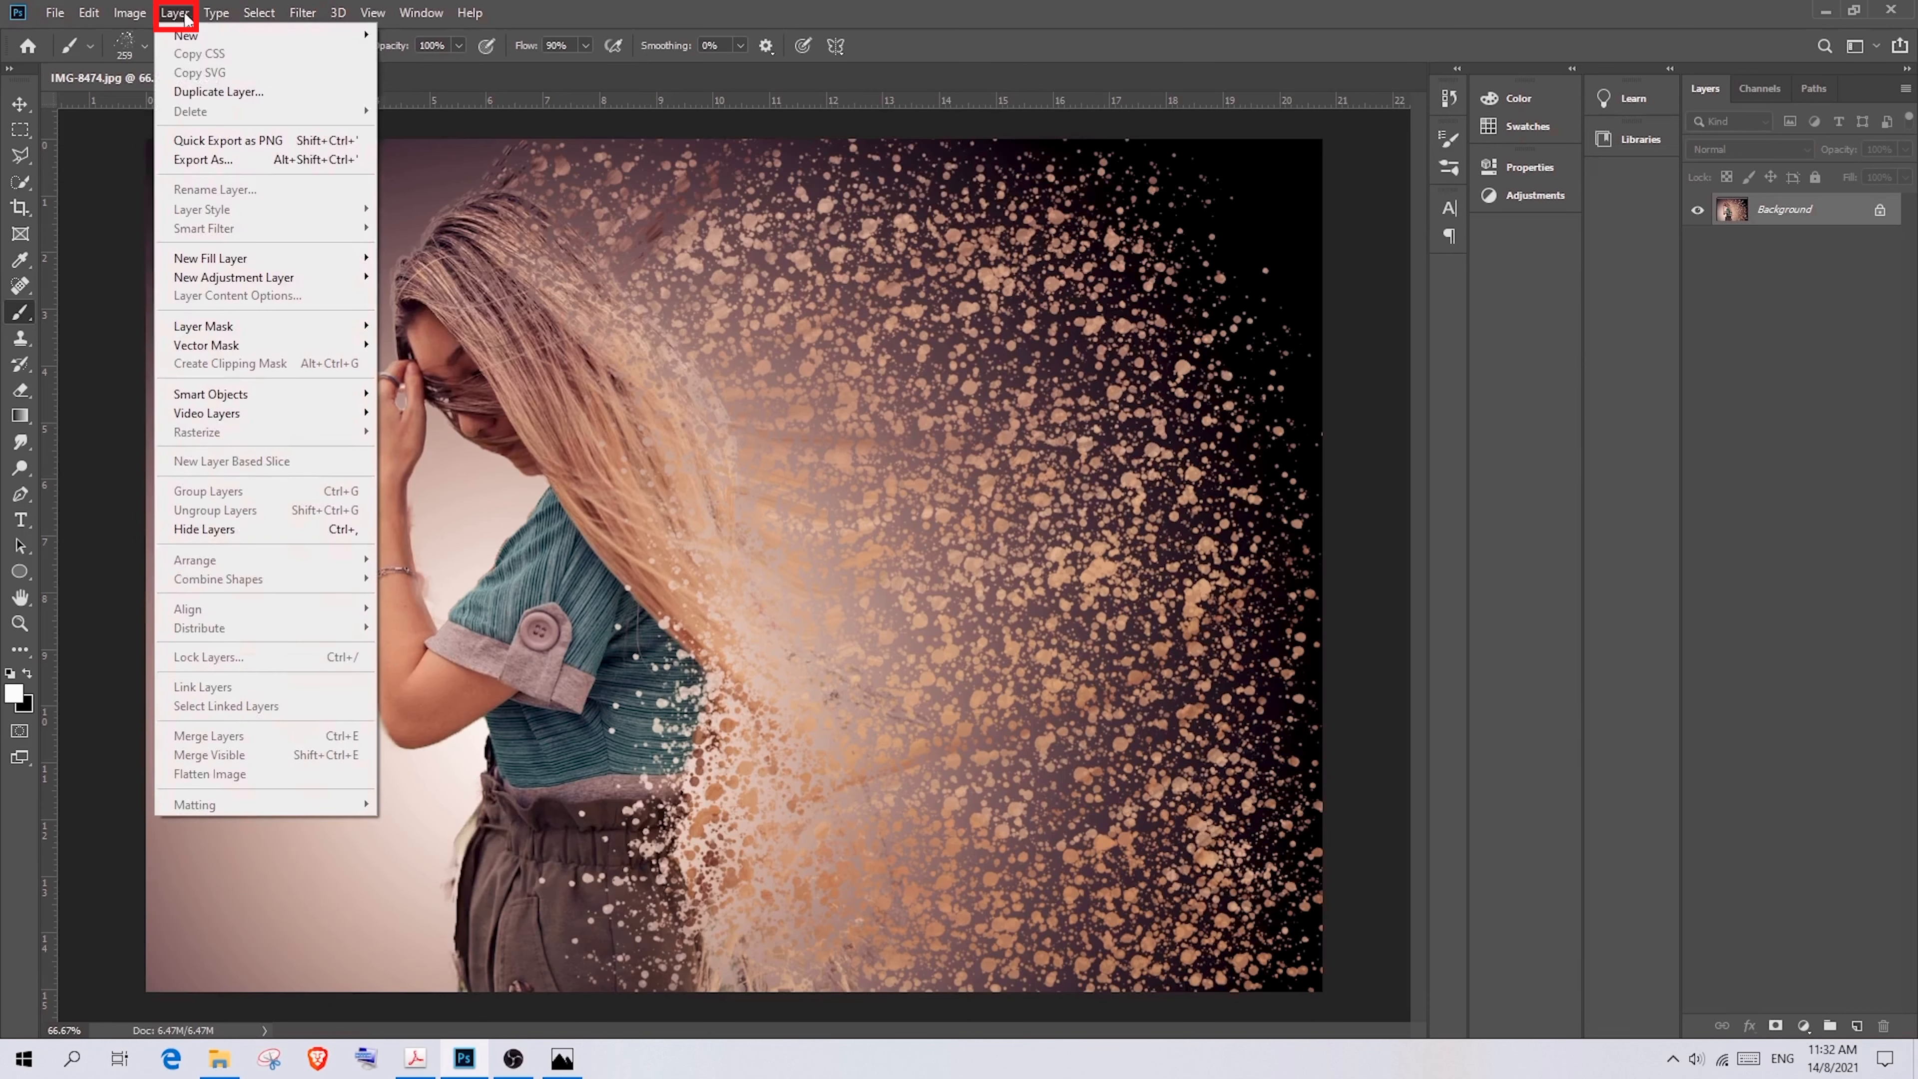
click(243, 162)
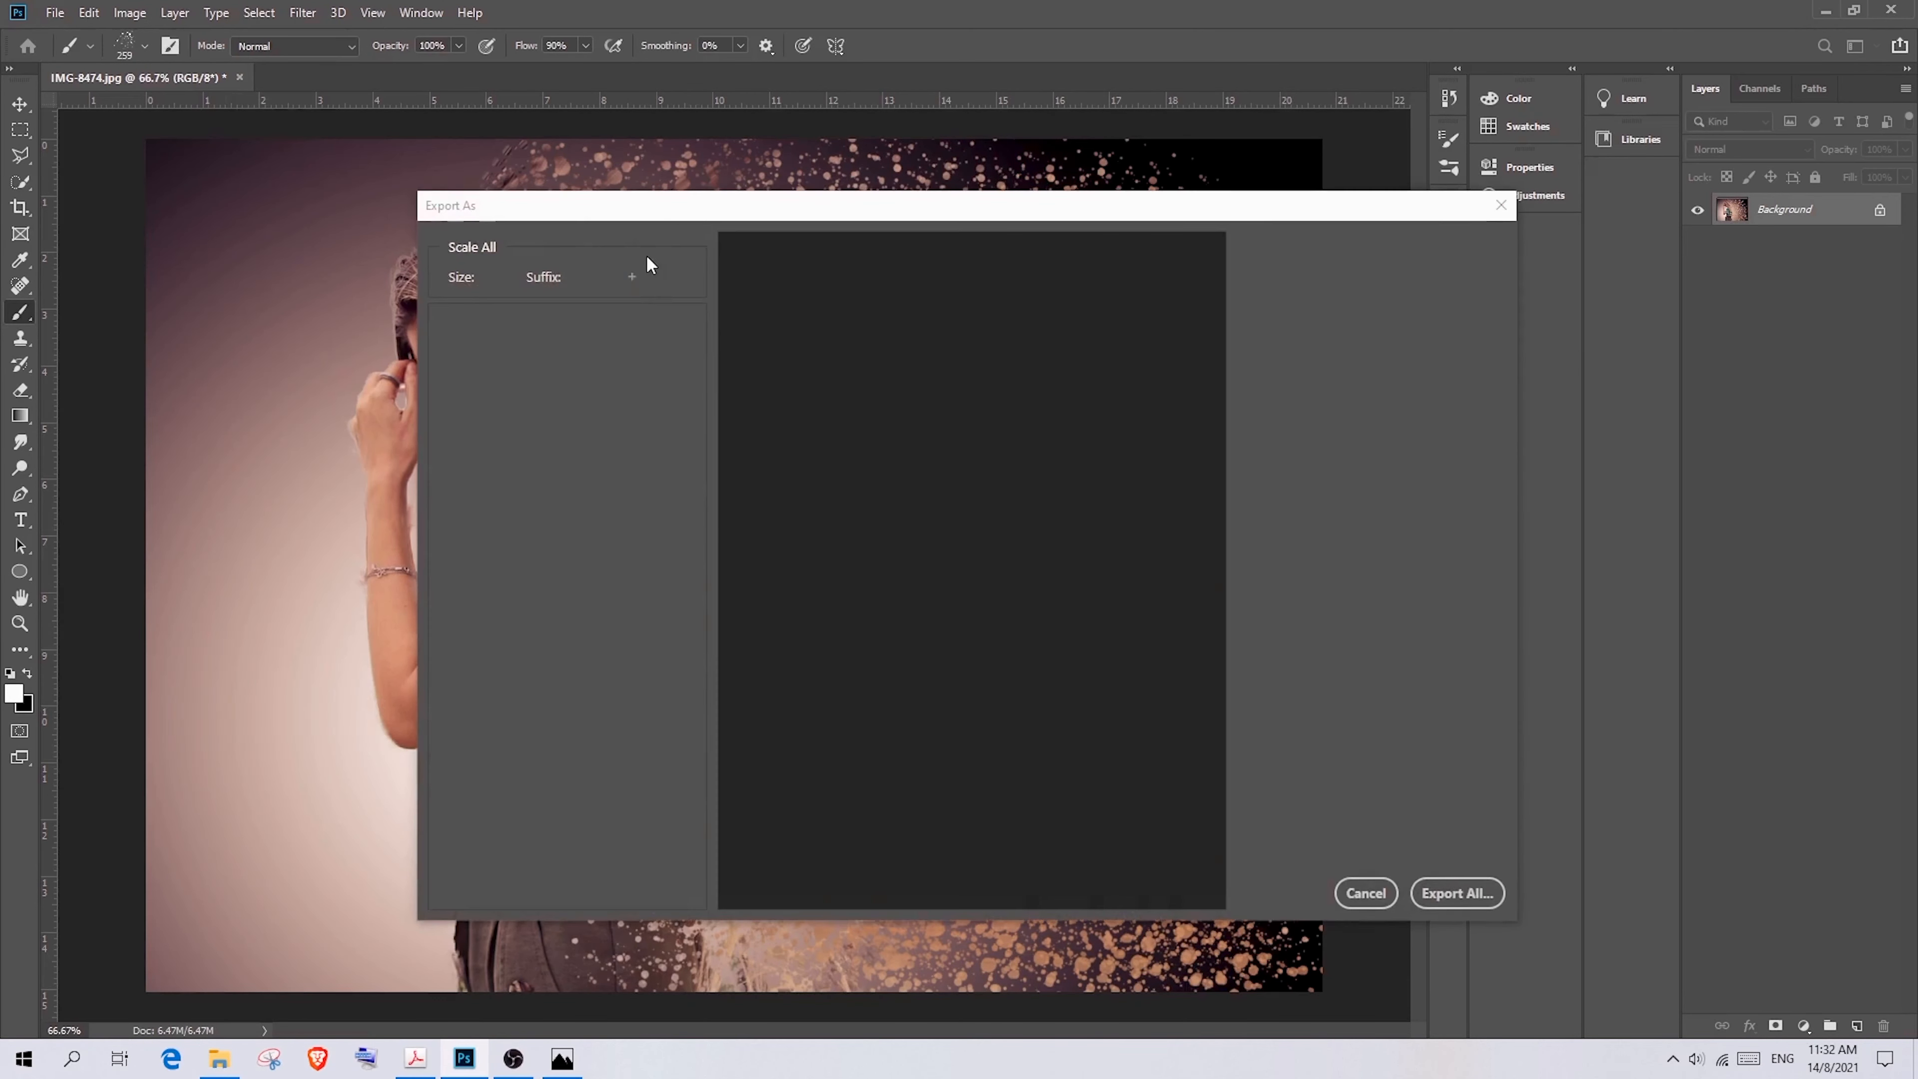
drag(797, 217, 1087, 133)
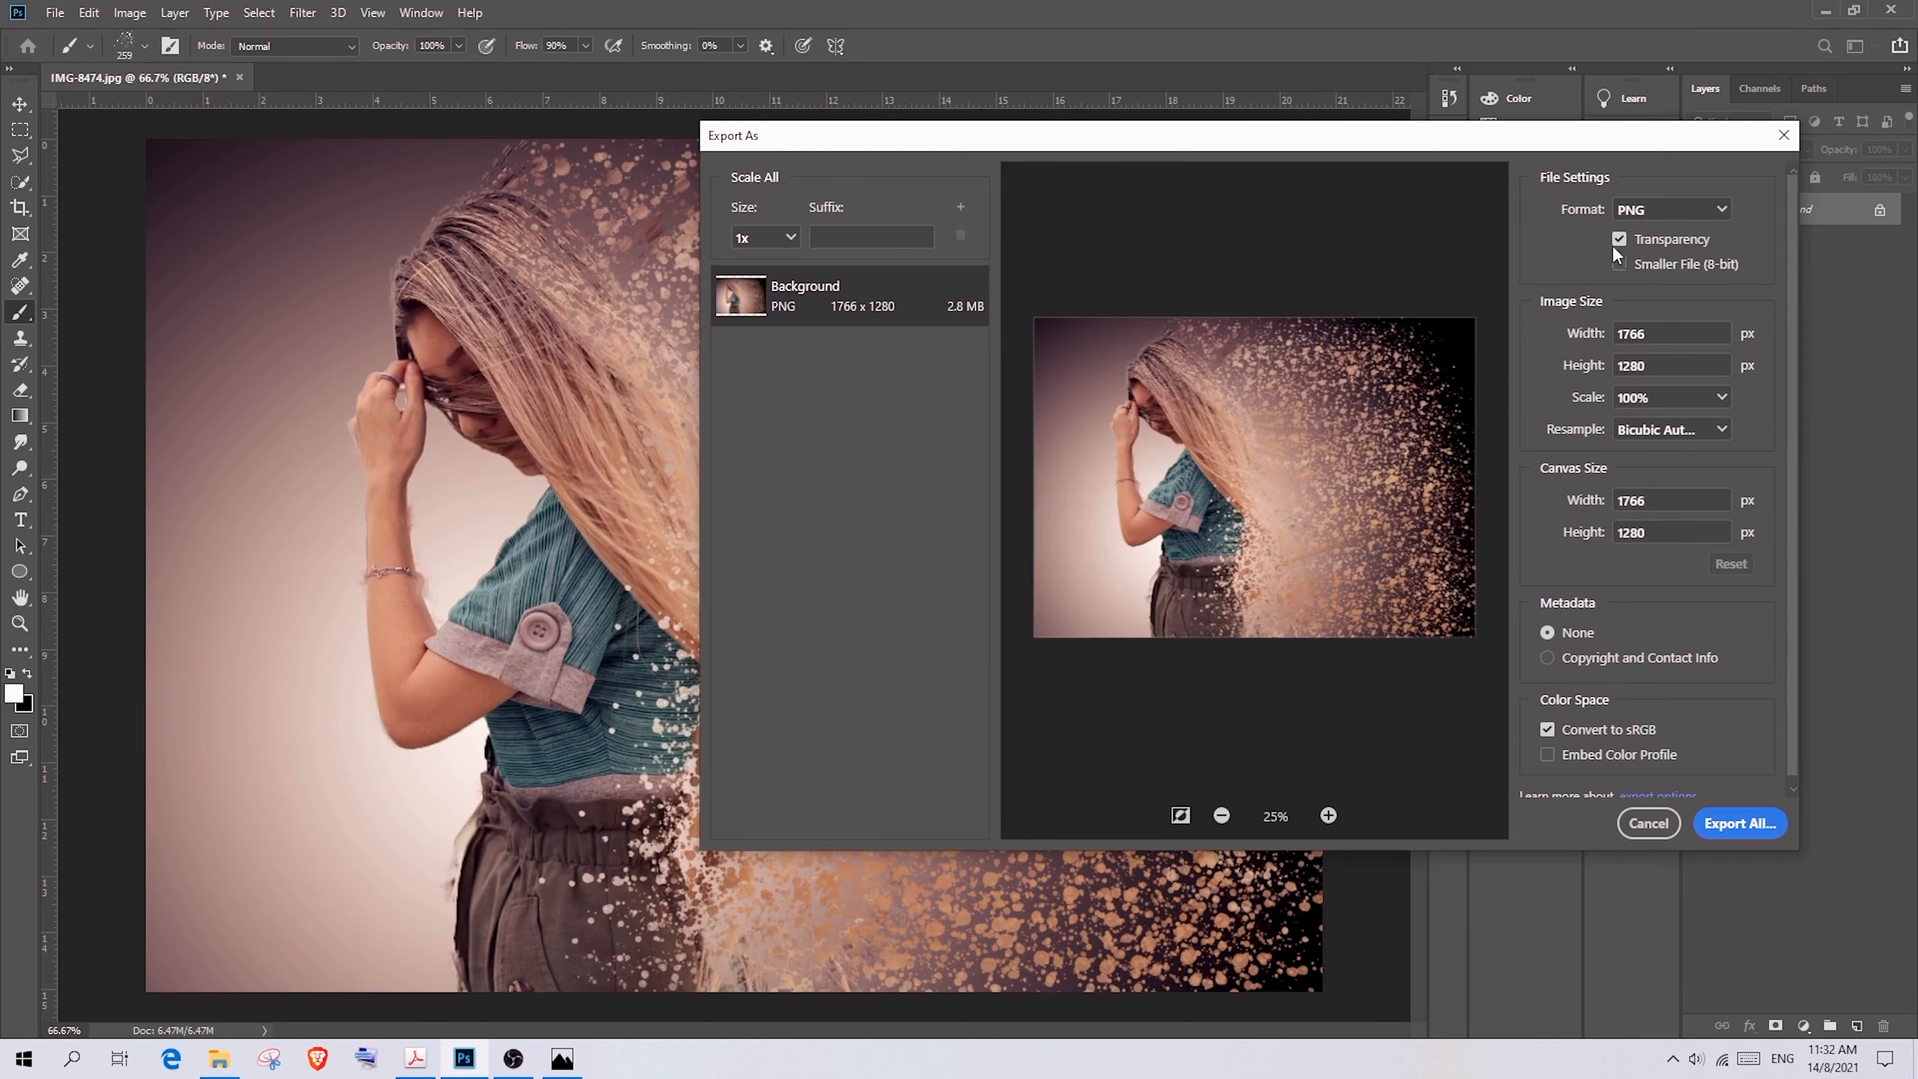
click(1720, 213)
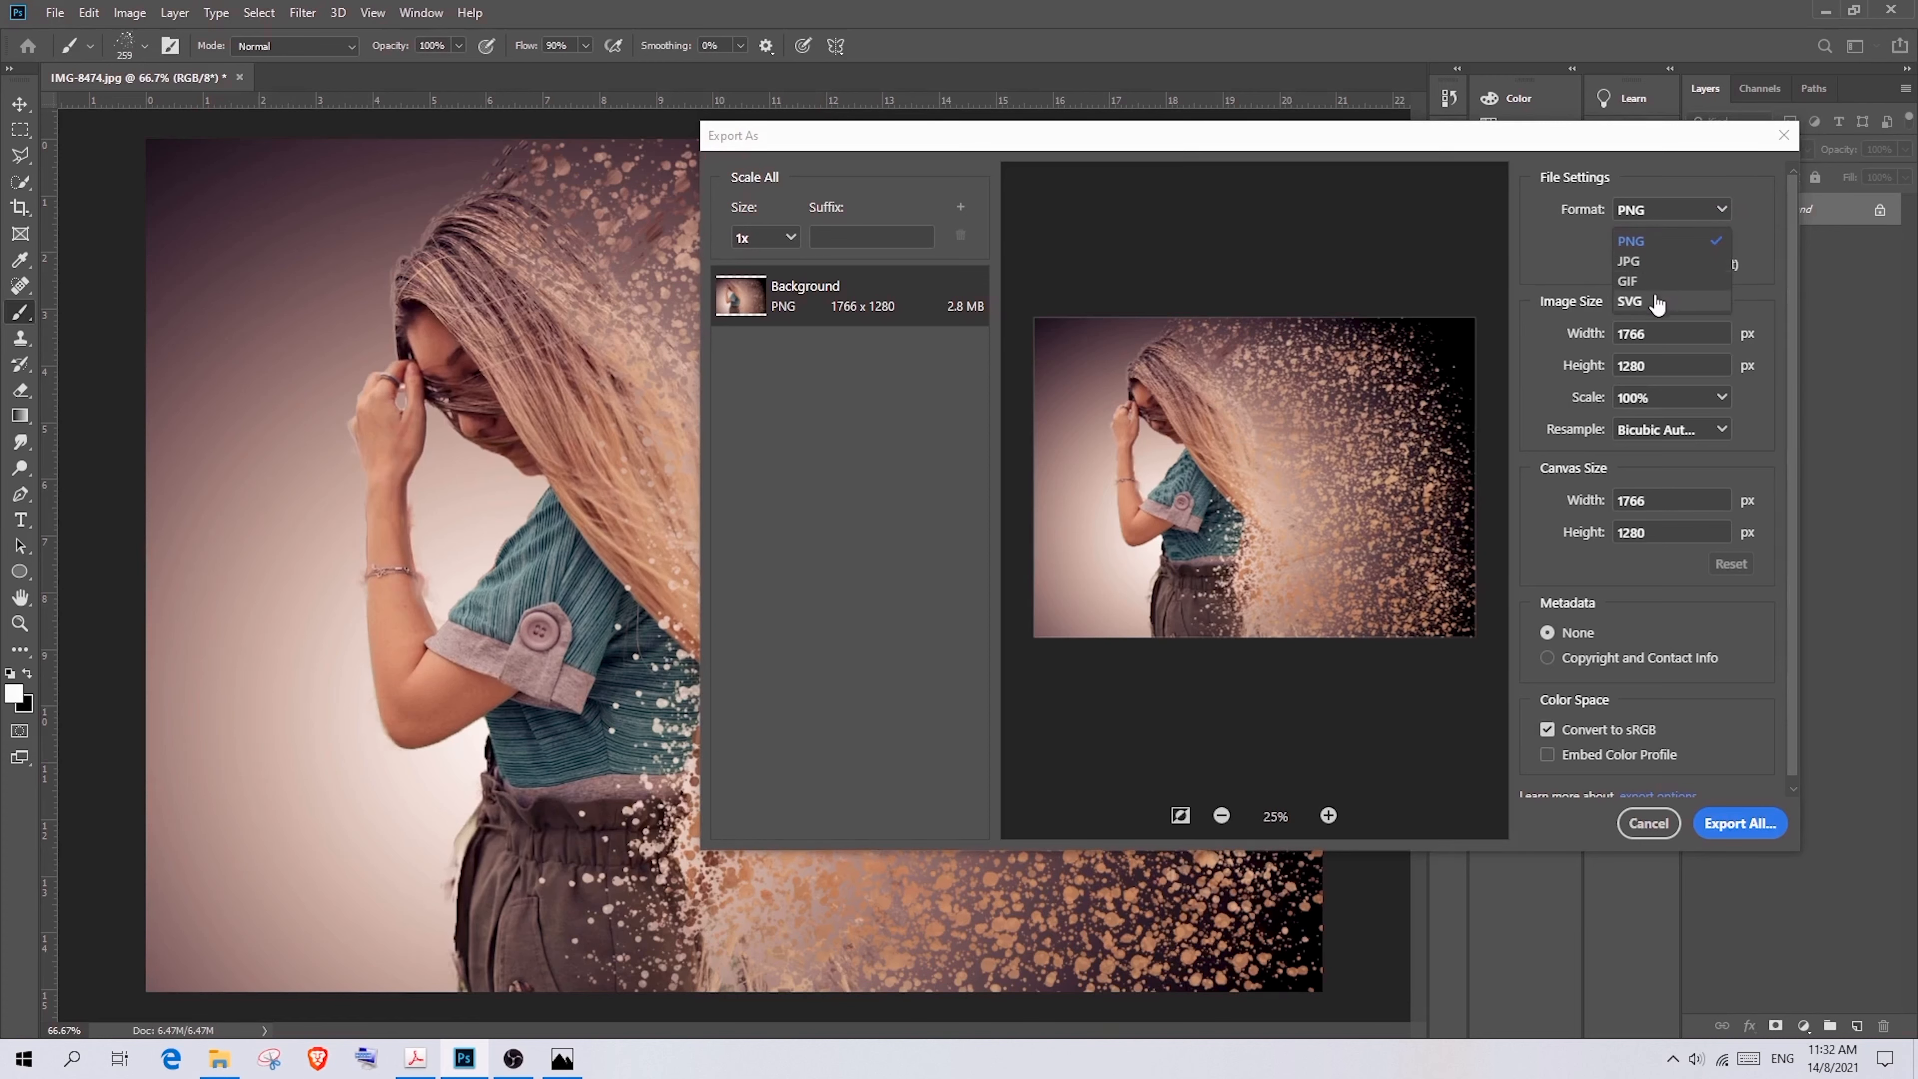
click(1650, 262)
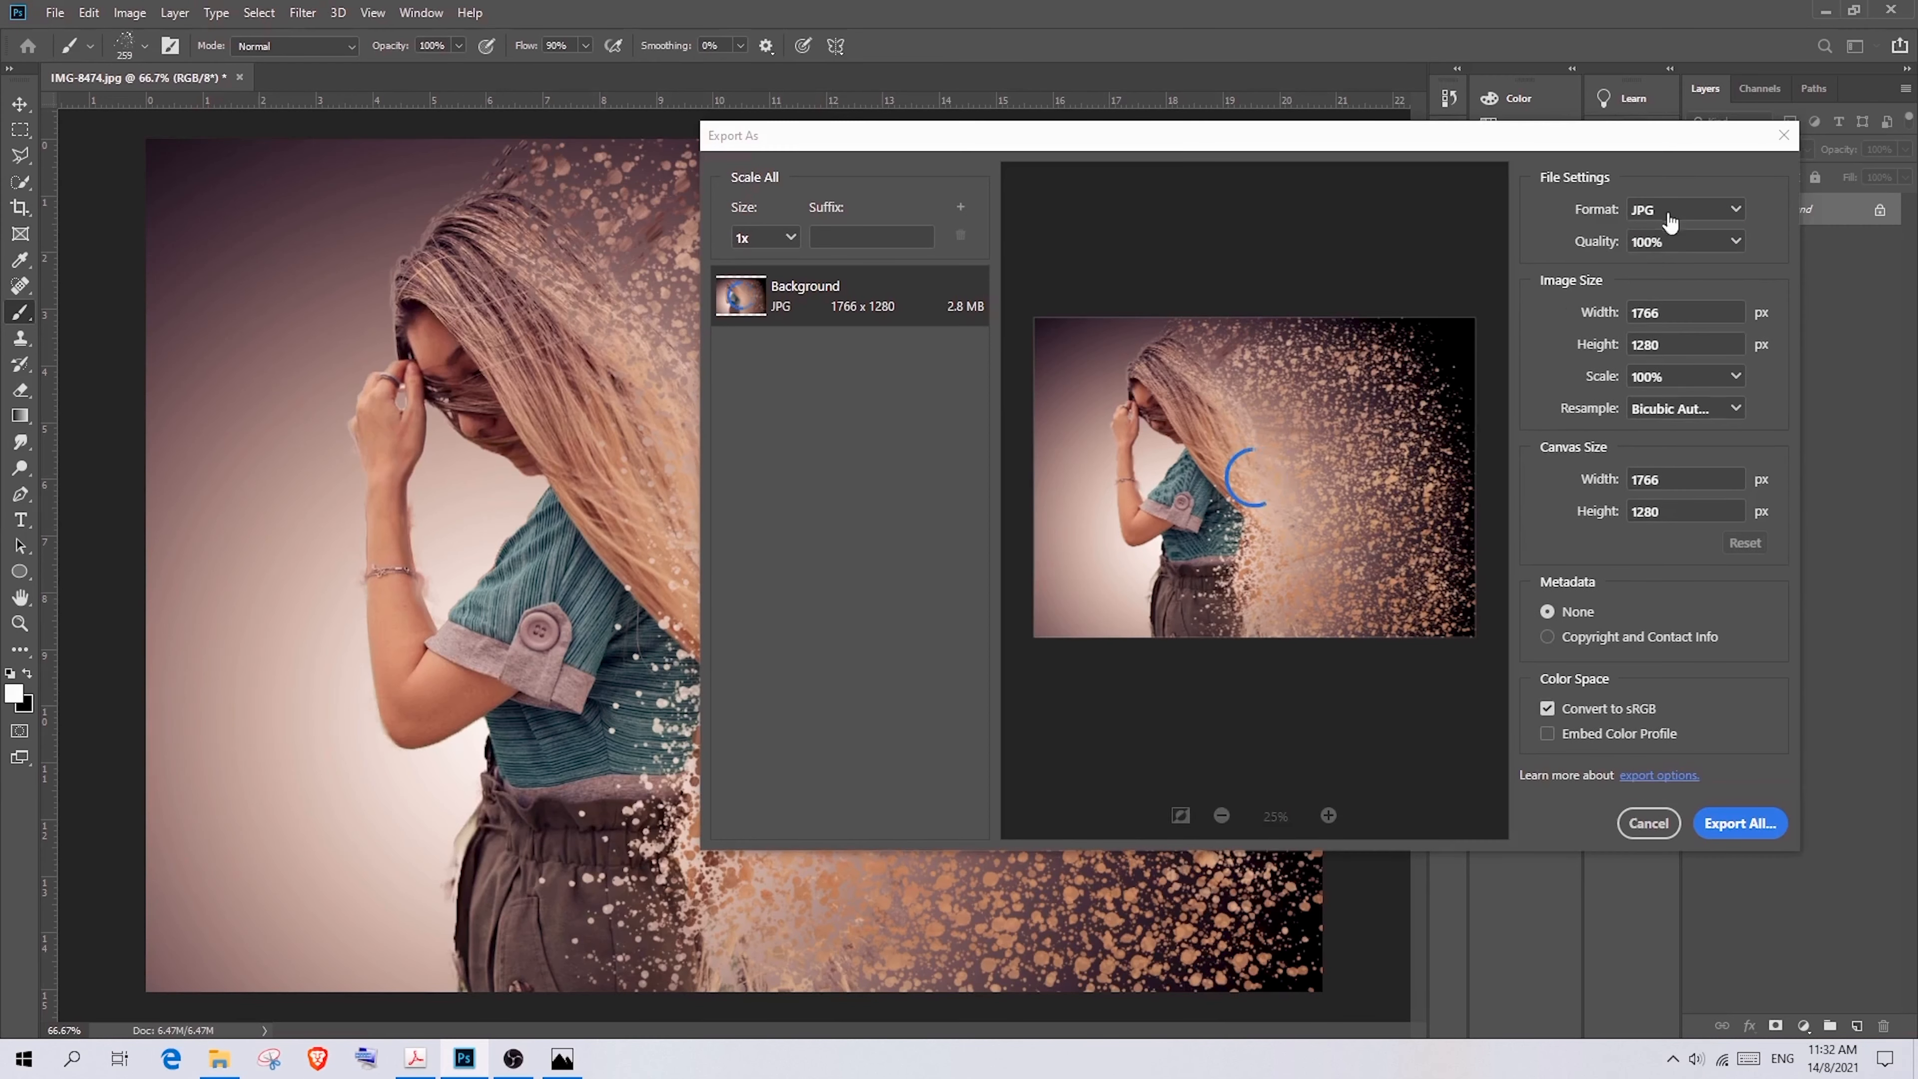
Try a JPG export quality of 70% to compare file sizes and restore the quality to 100%
click(1737, 243)
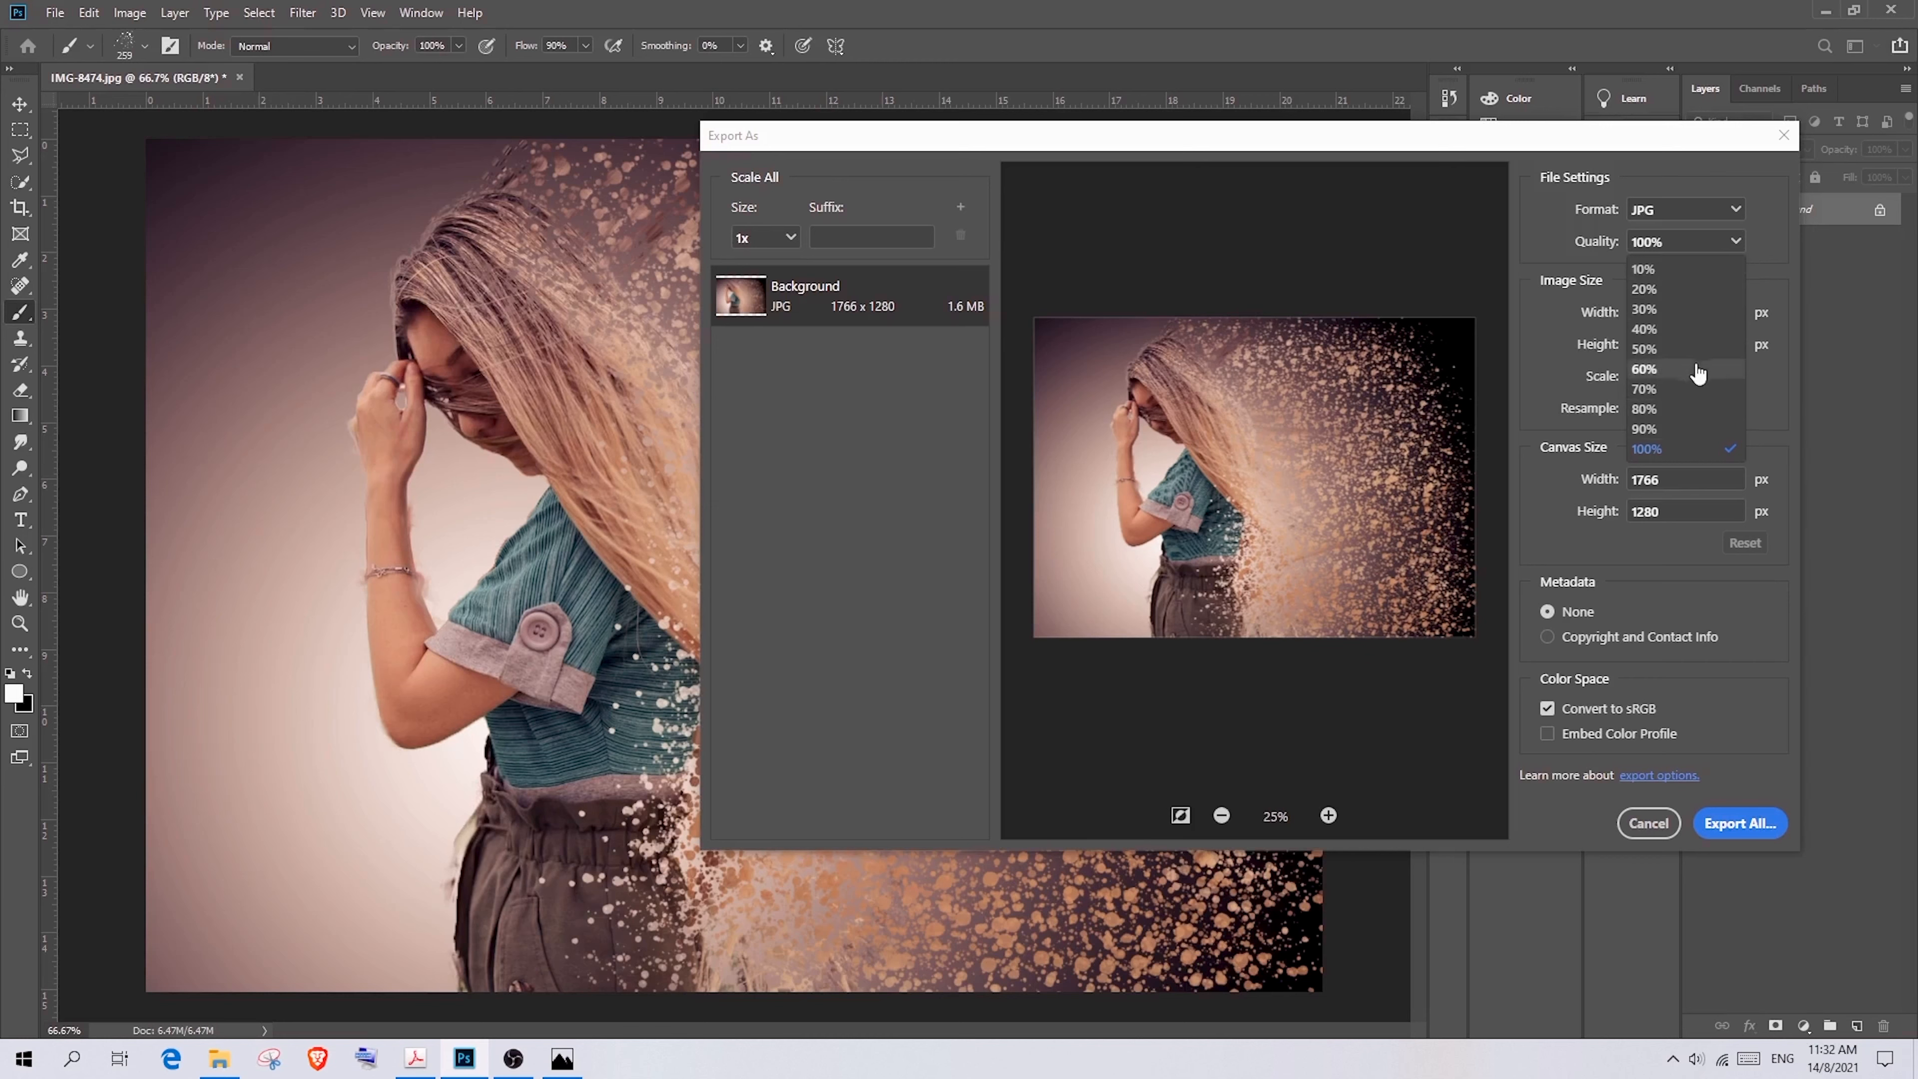
click(1734, 241)
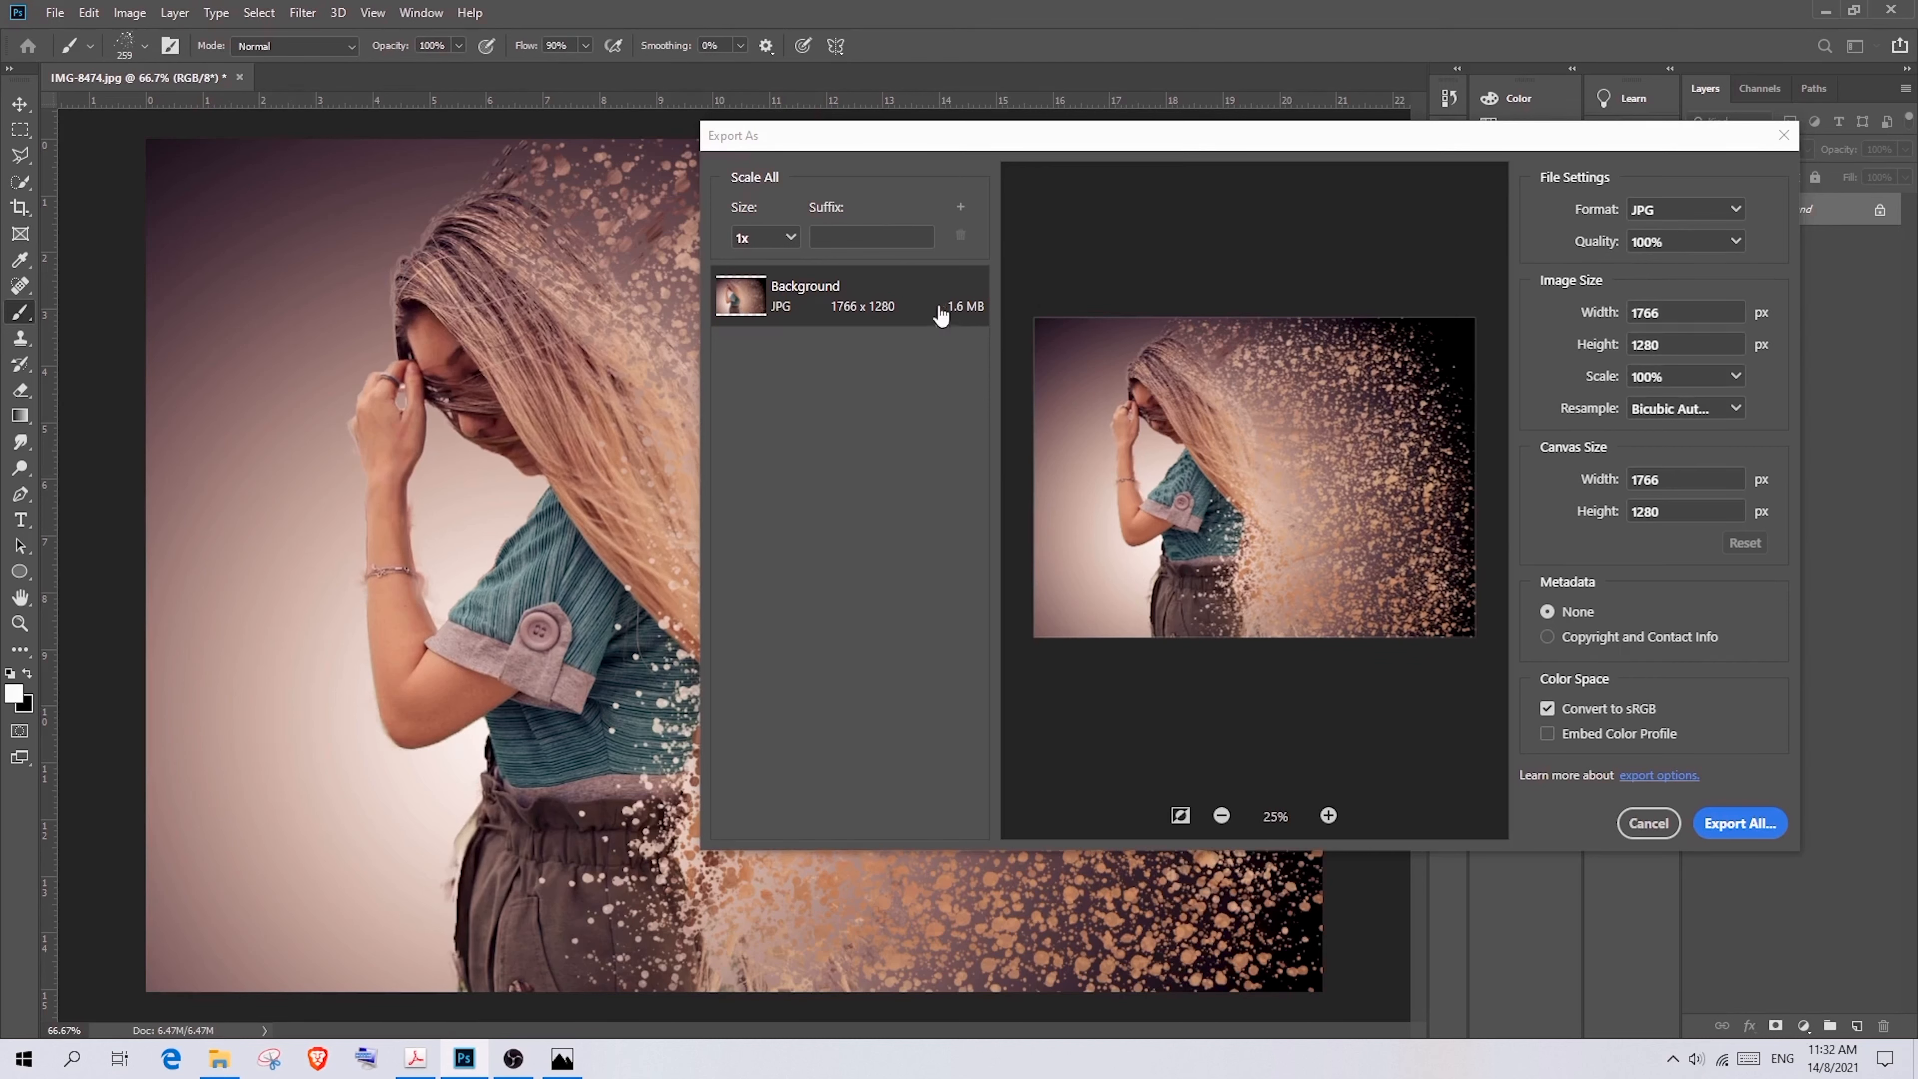
click(1729, 243)
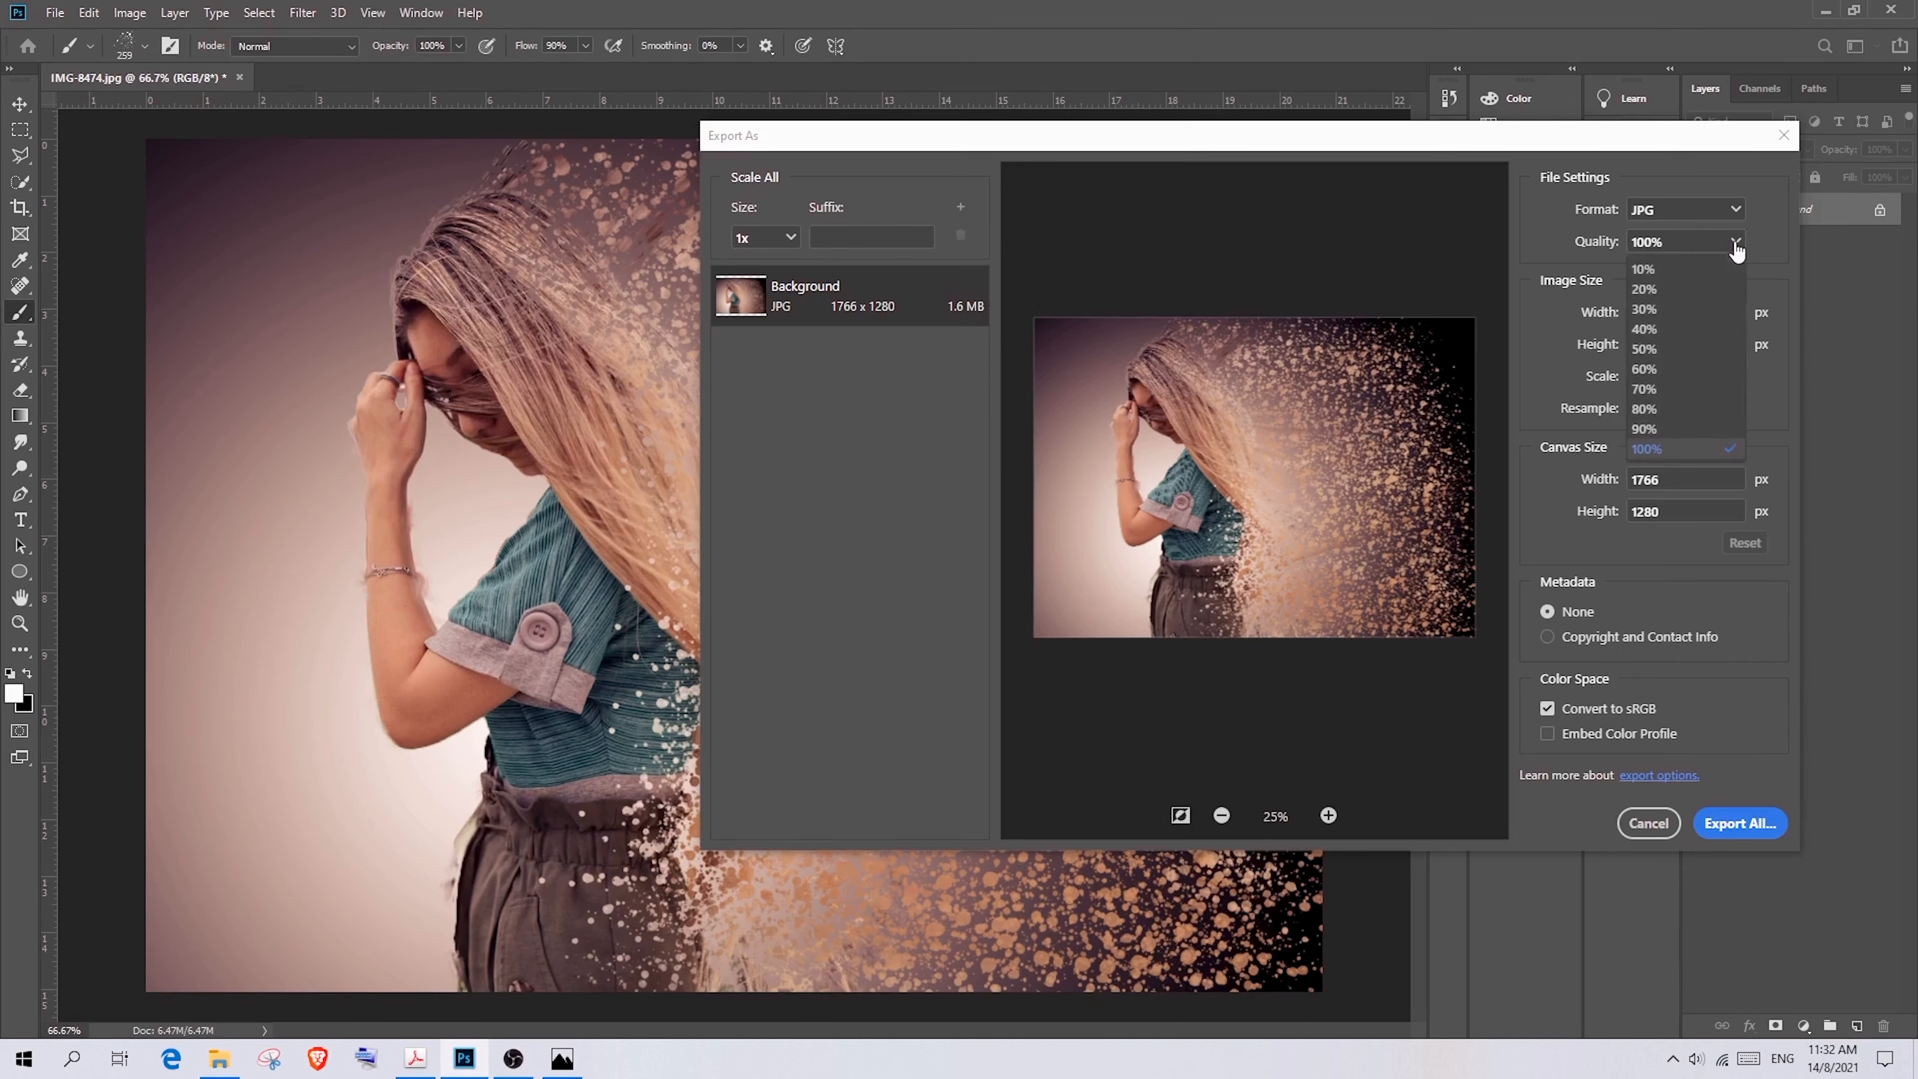
click(1642, 391)
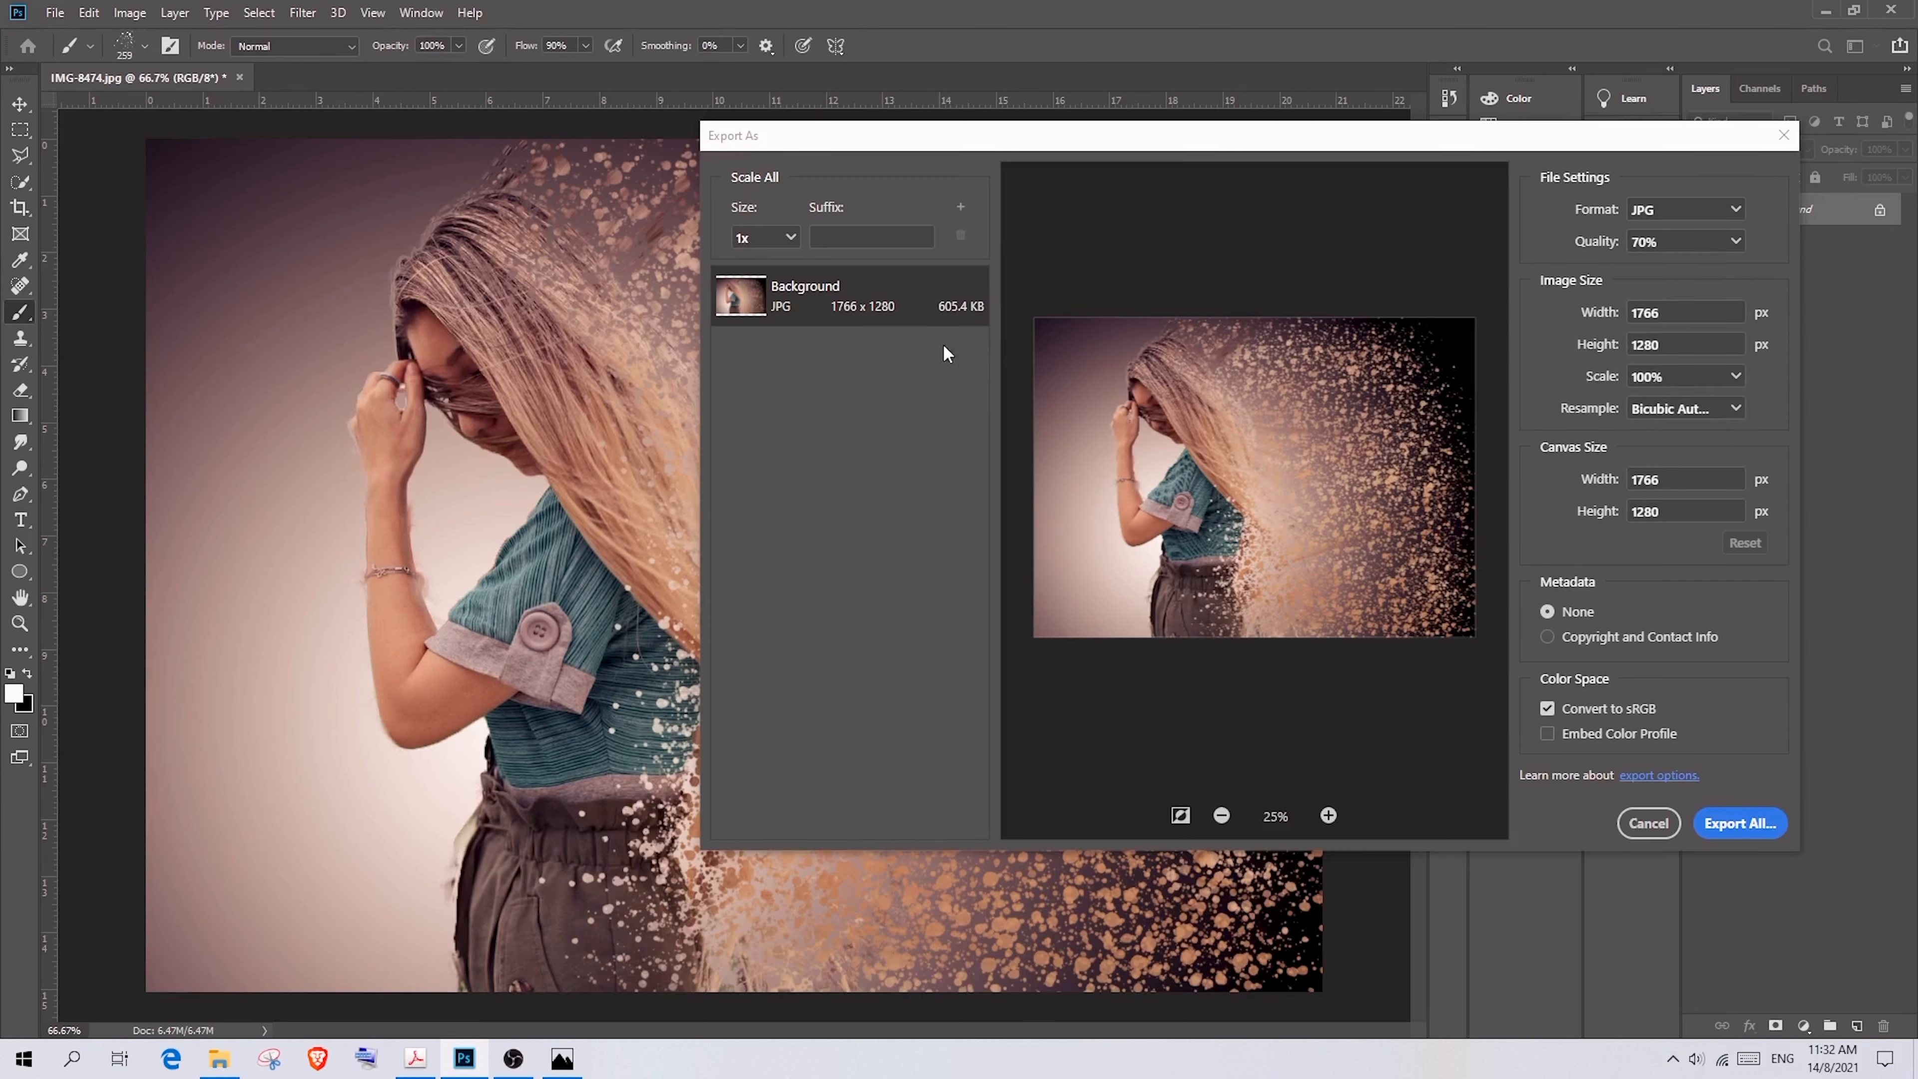
click(1735, 241)
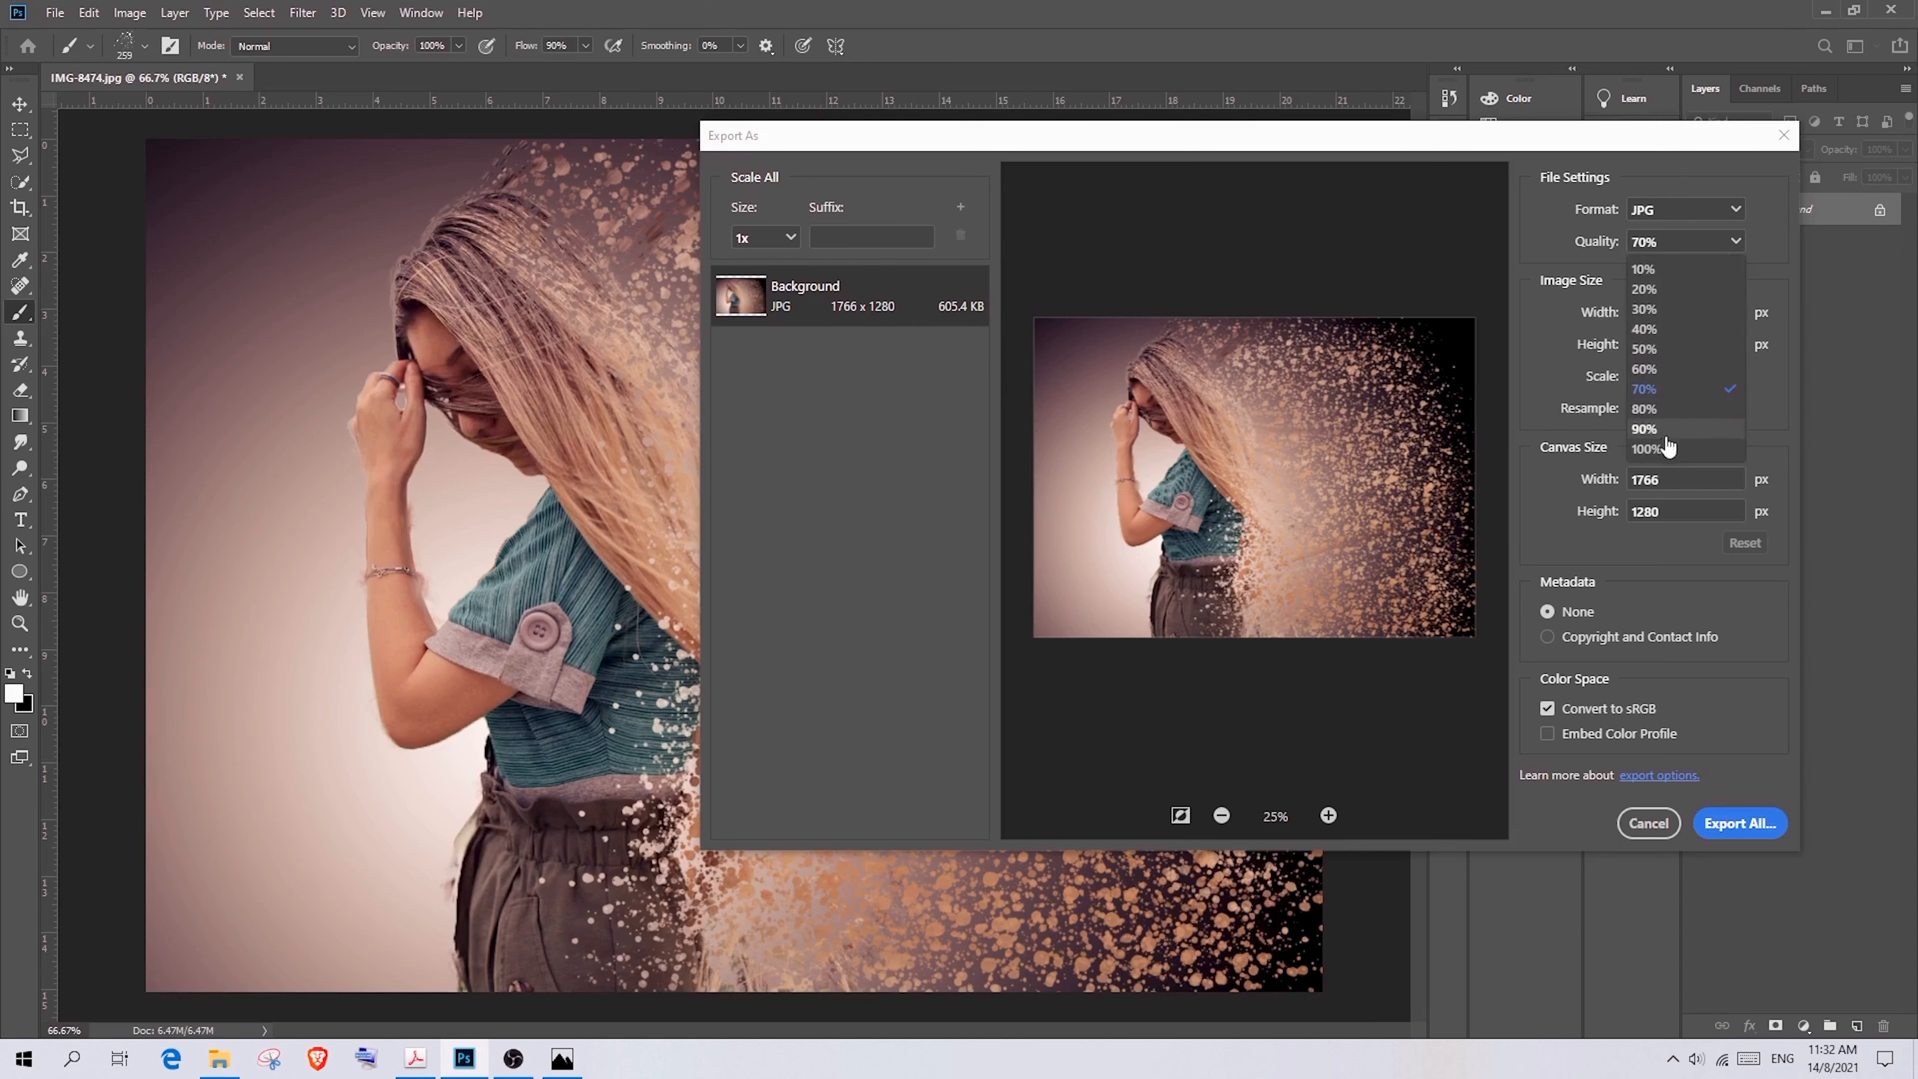
click(1660, 447)
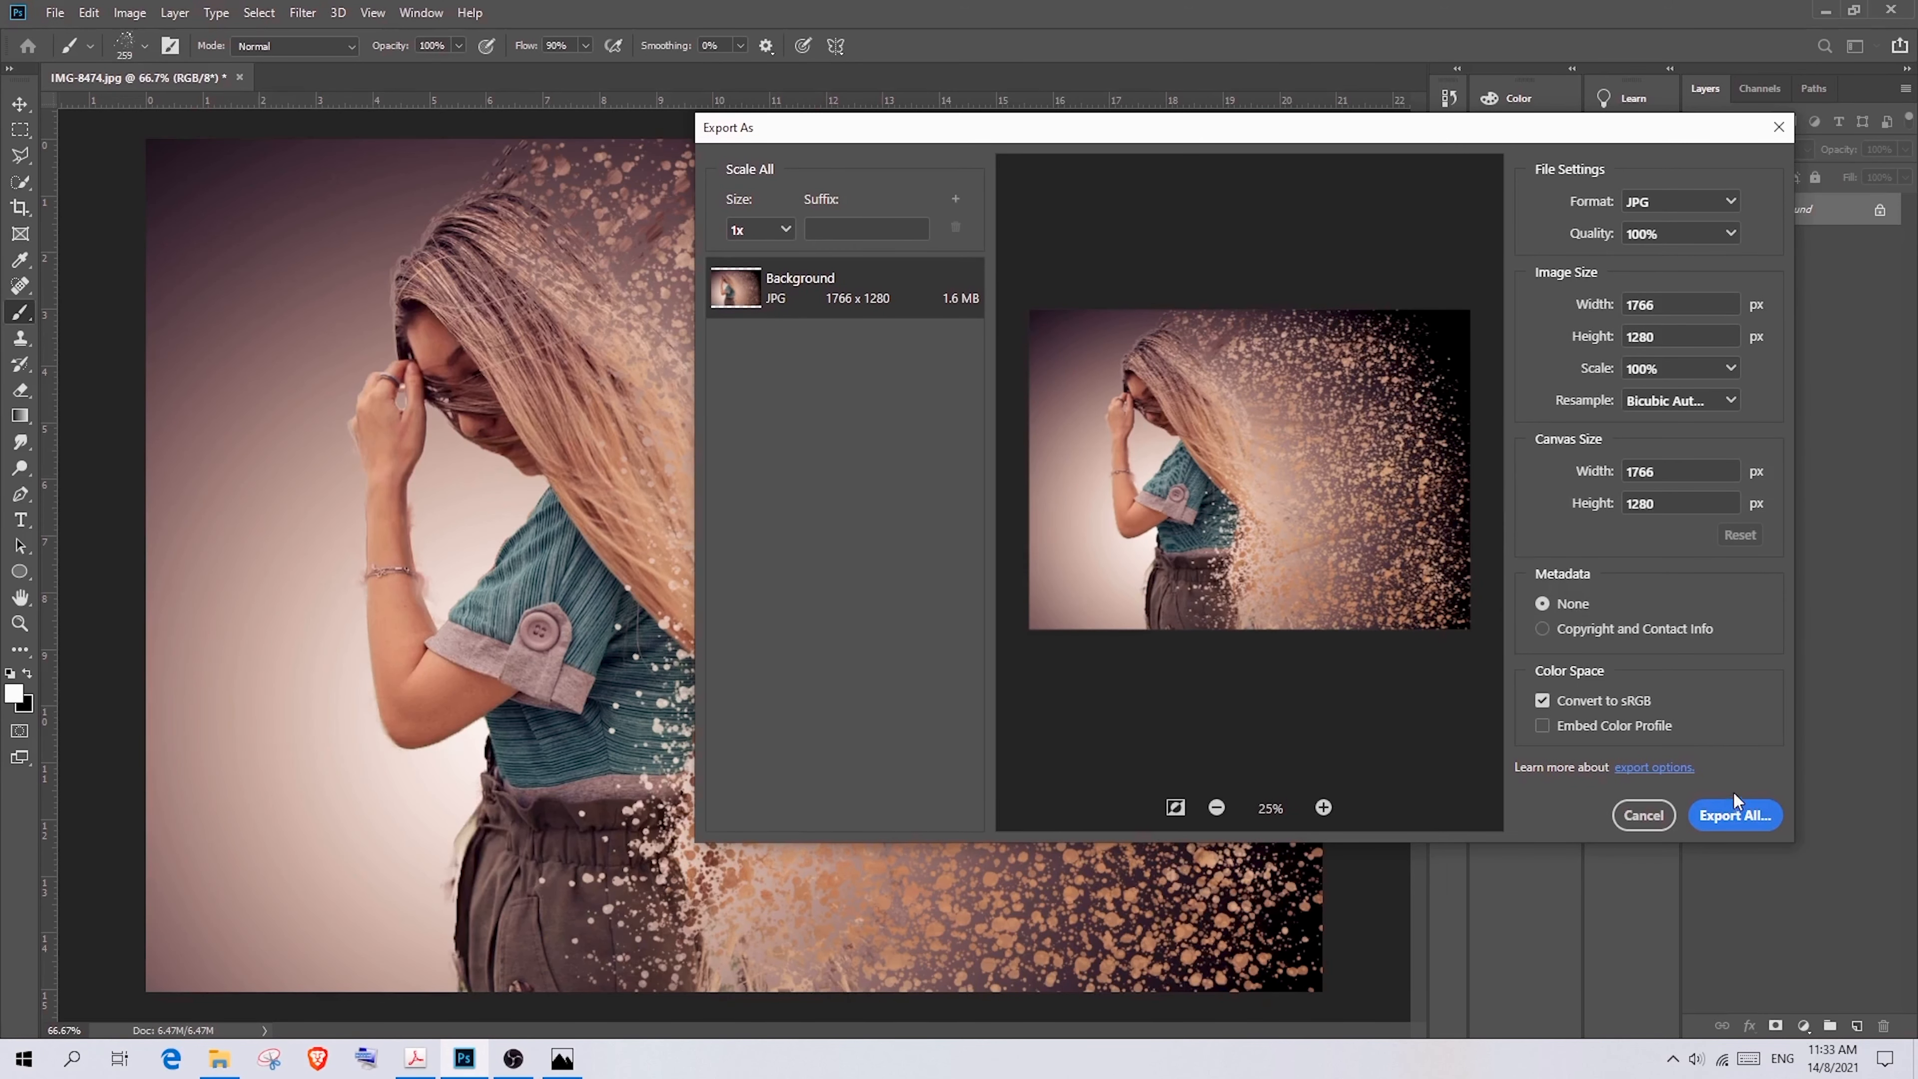
Export the flattened image as Background into the Desktop folder that holds IMG-8474, replacing the existing file of that name
click(1737, 816)
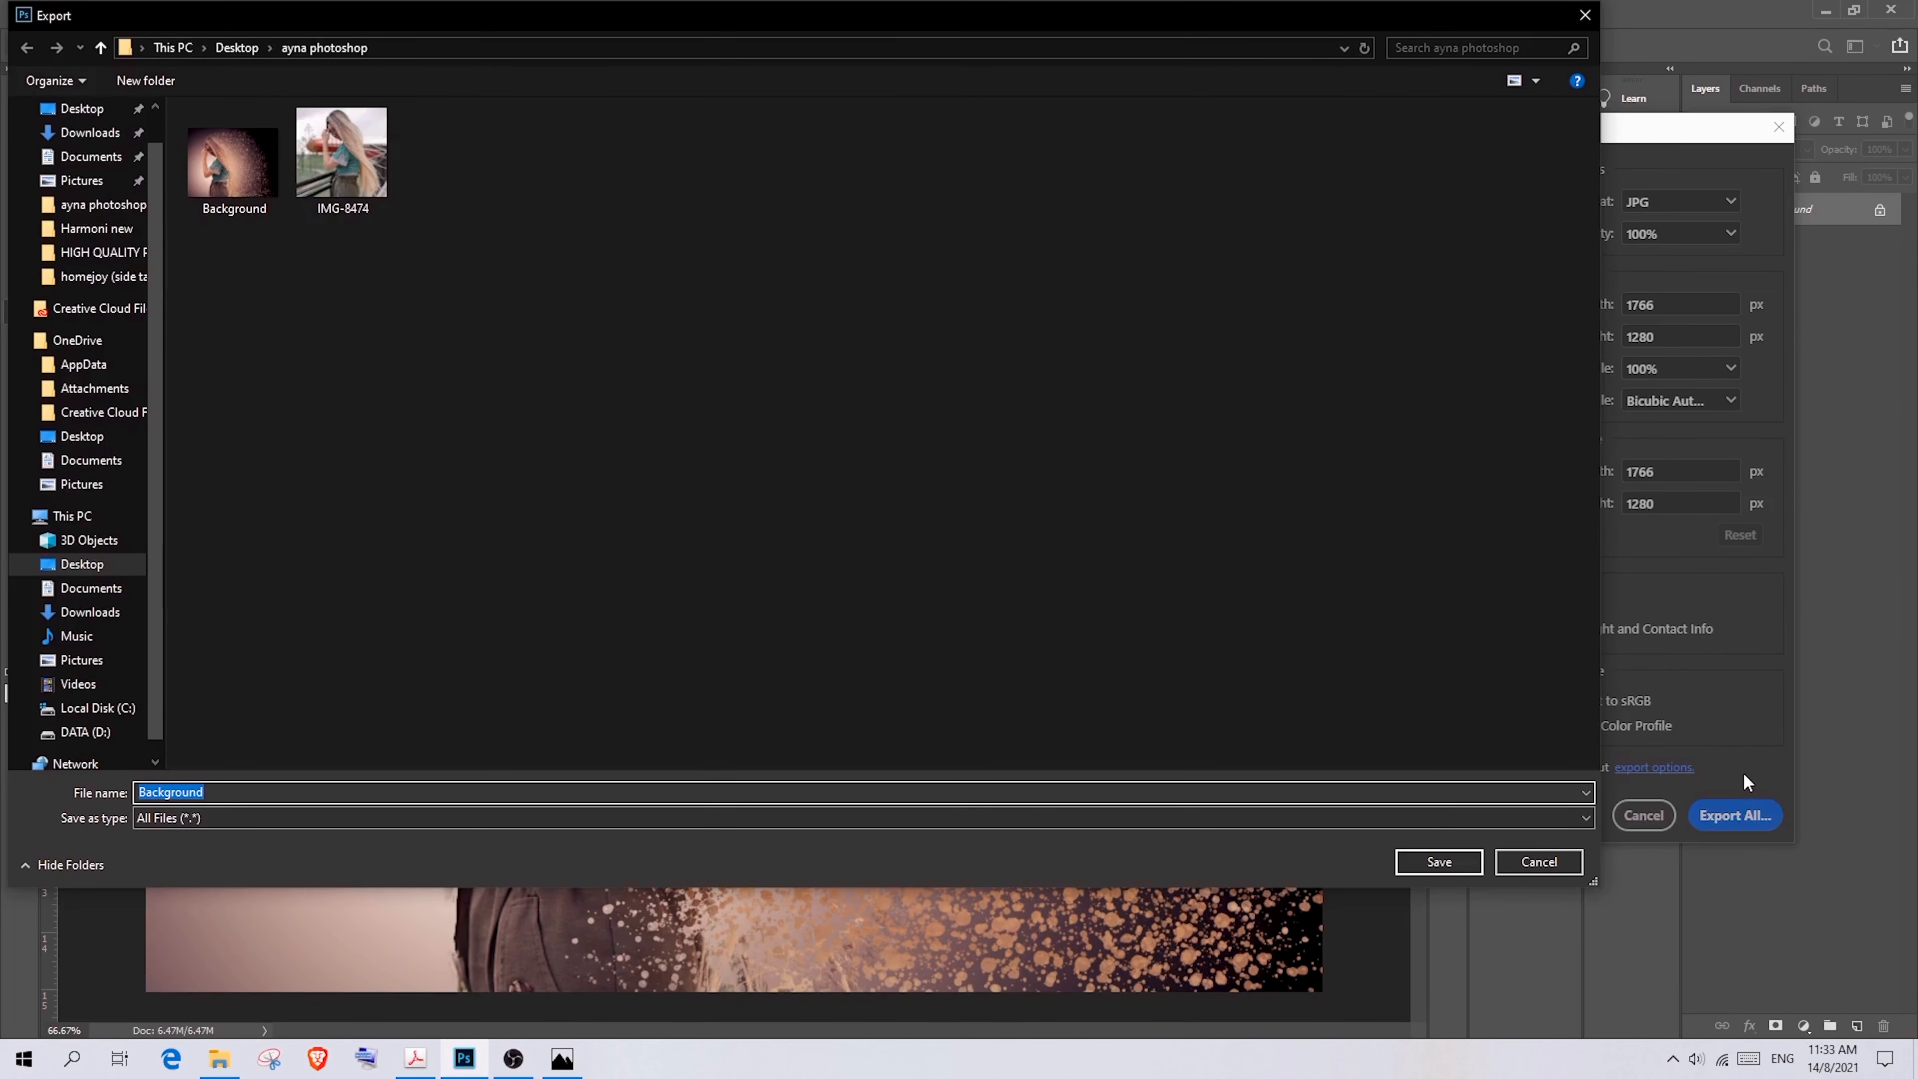
drag(1167, 38, 1277, 88)
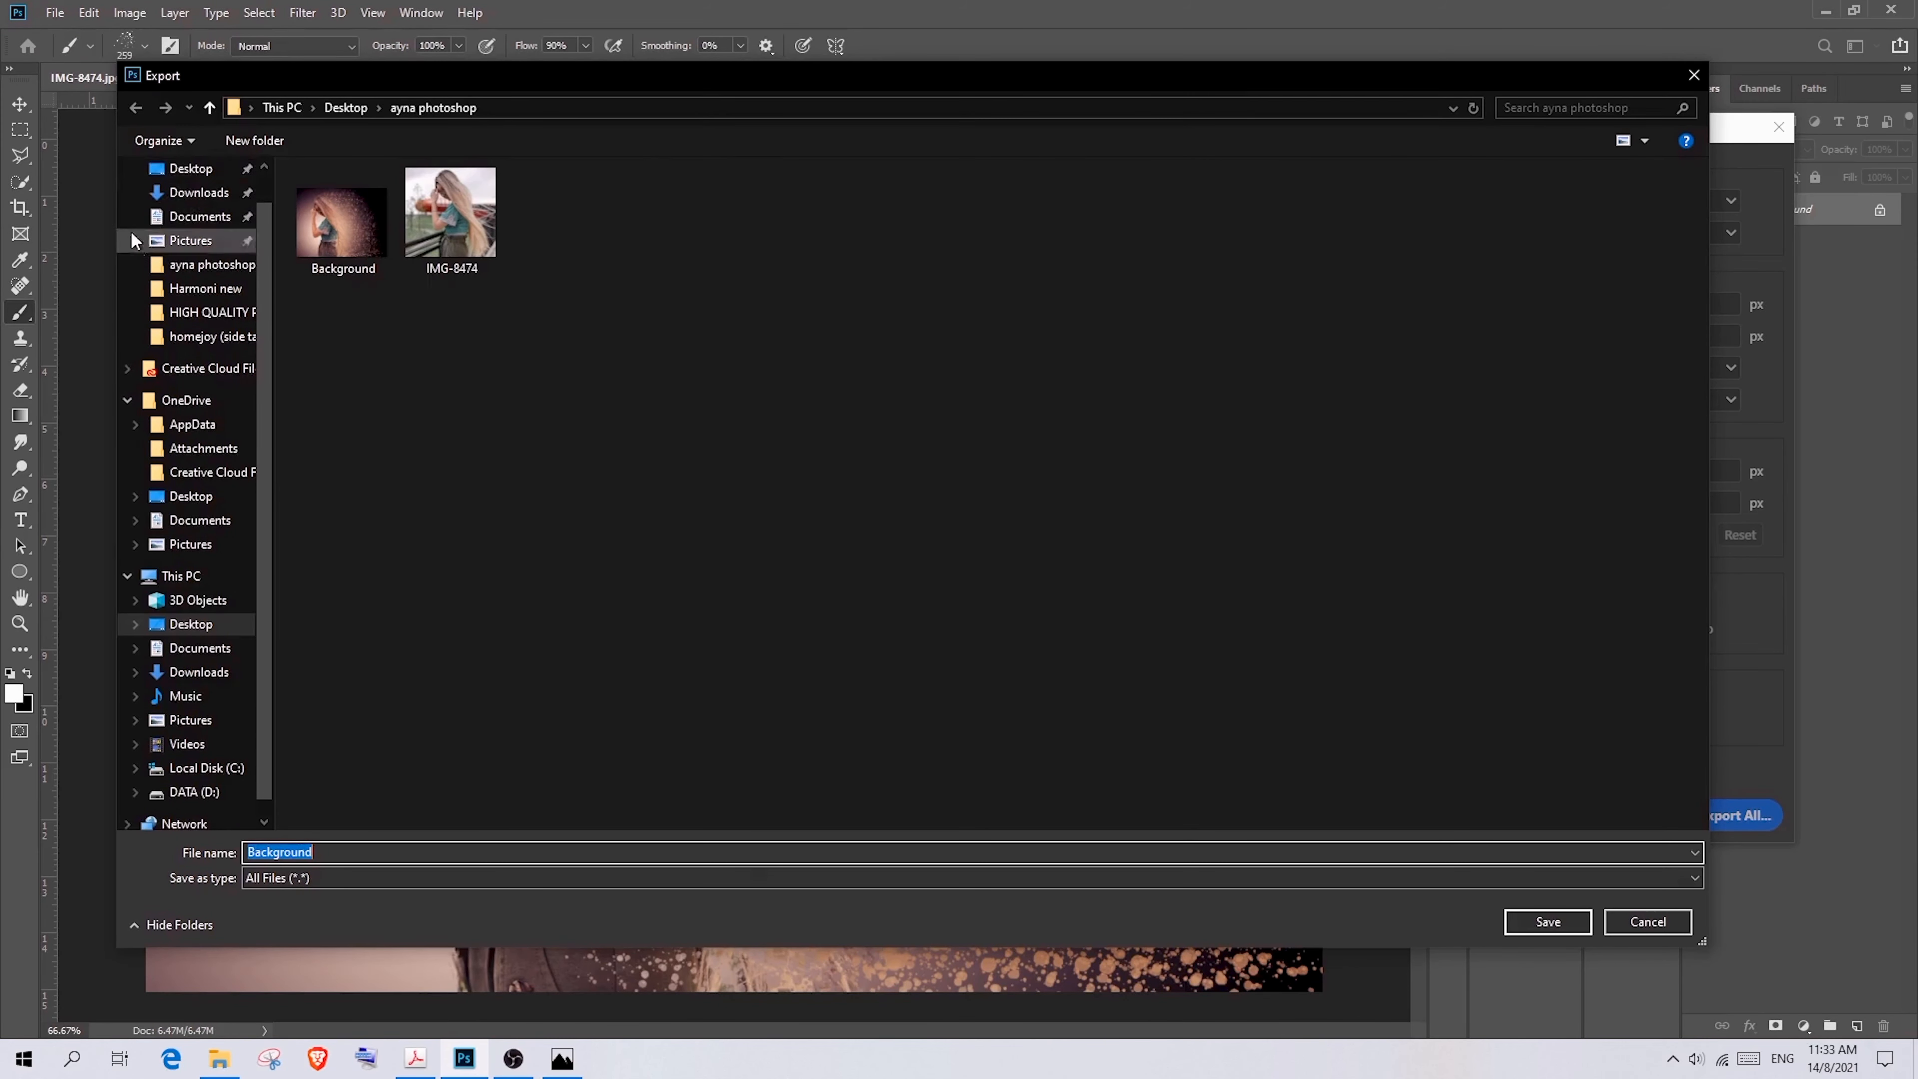
click(189, 170)
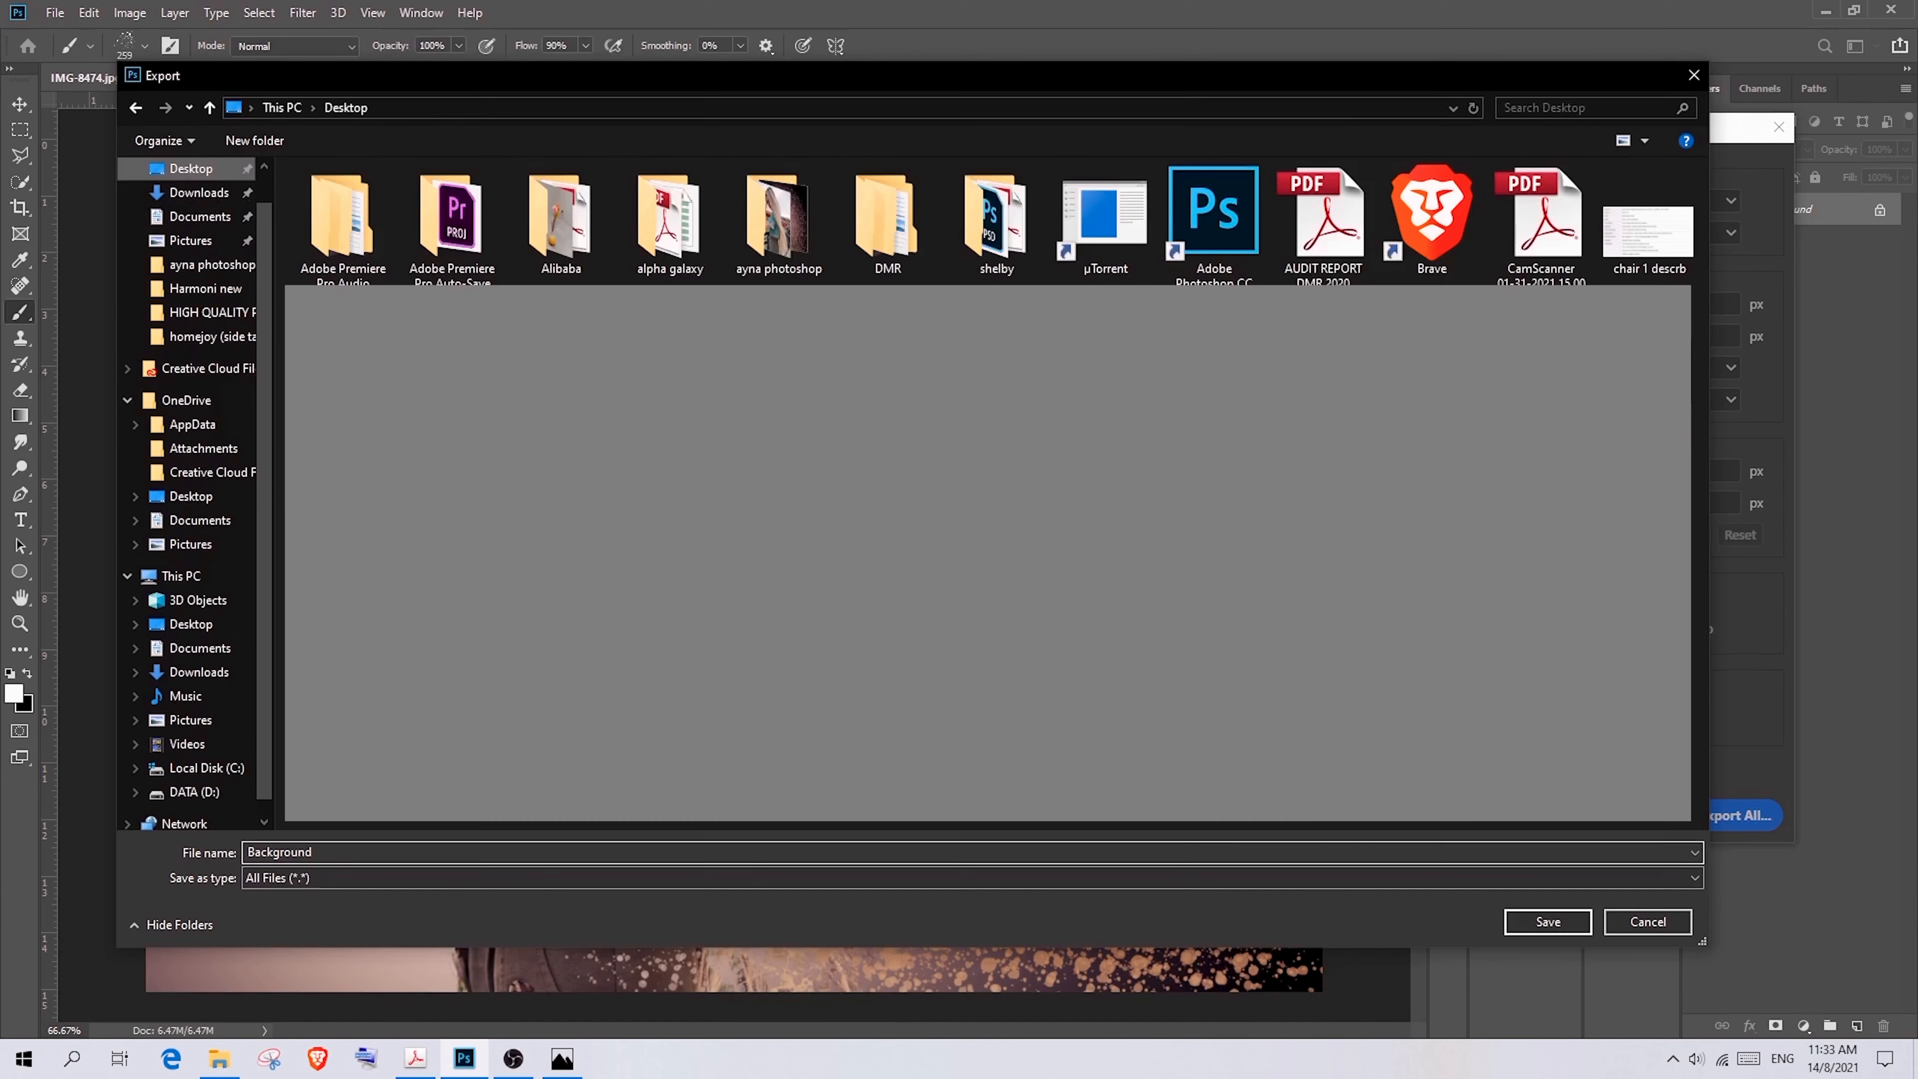
click(777, 230)
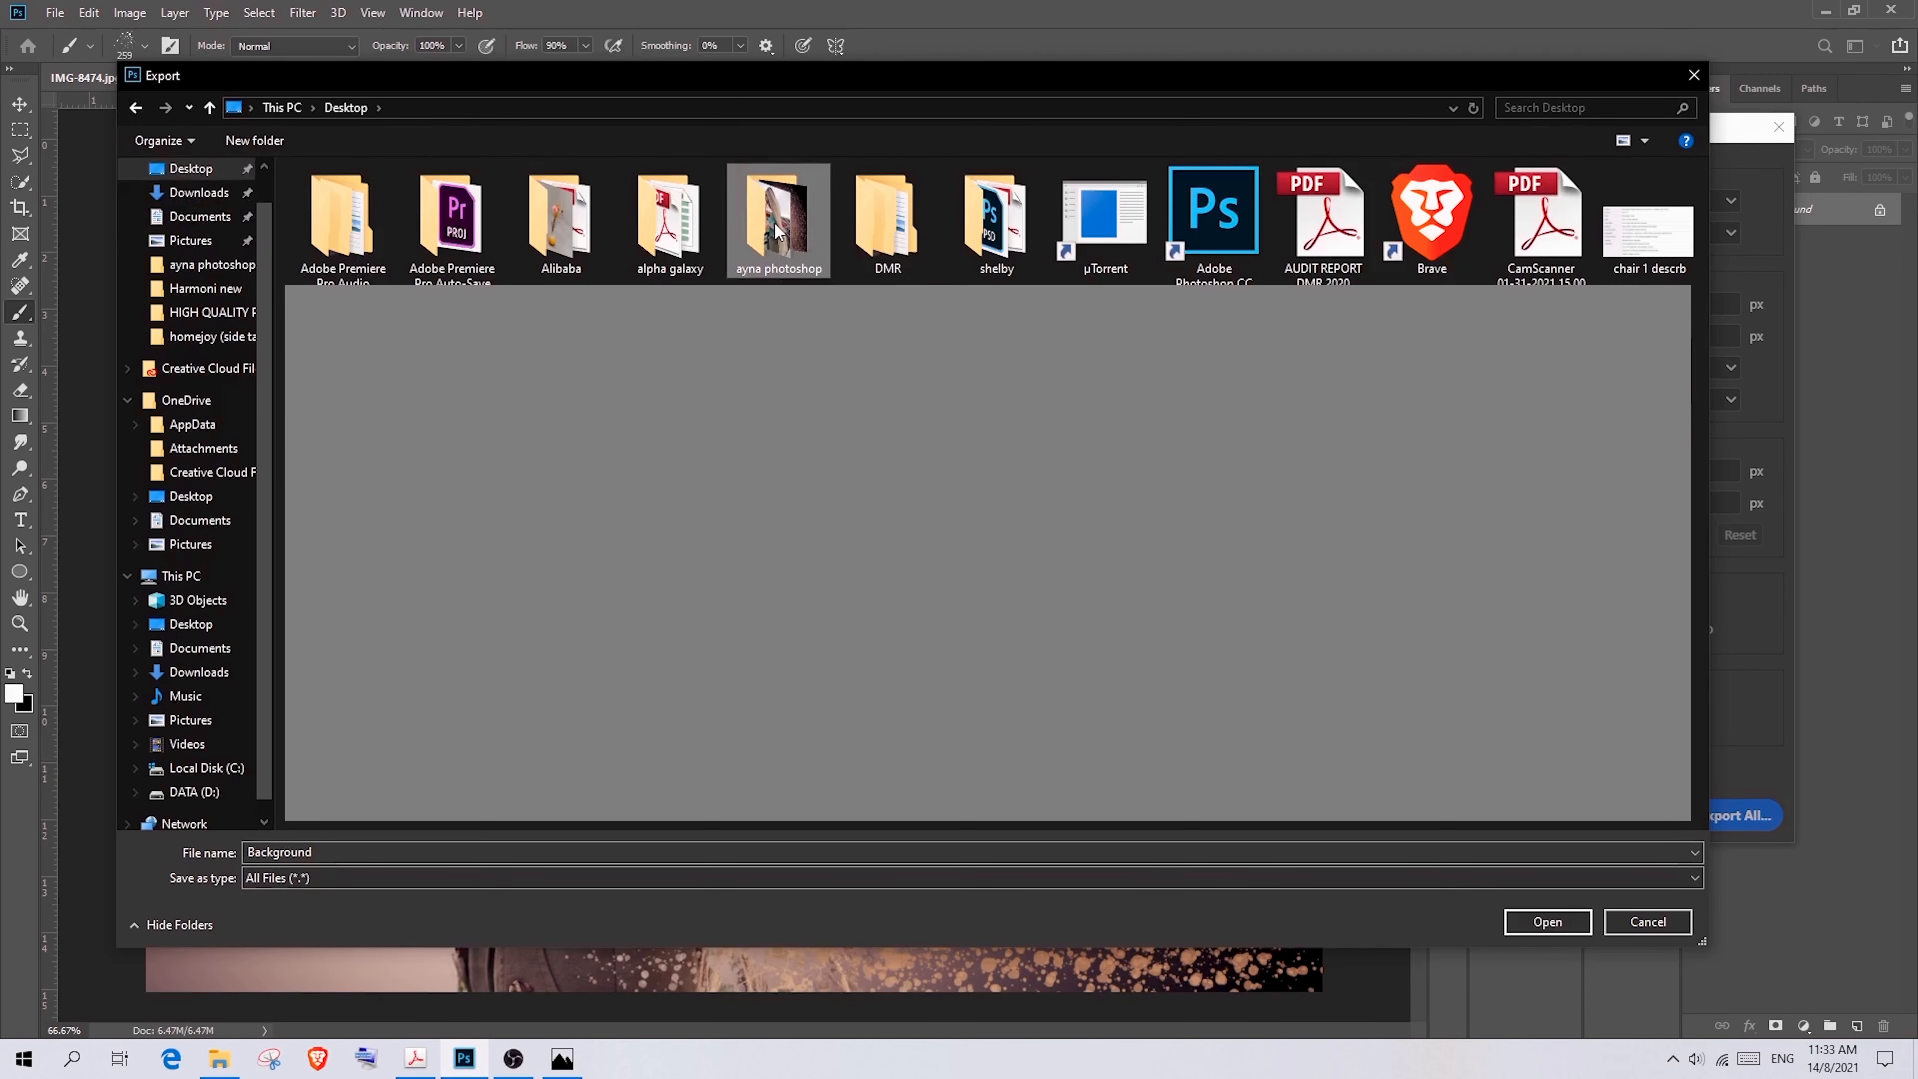
double_click(777, 238)
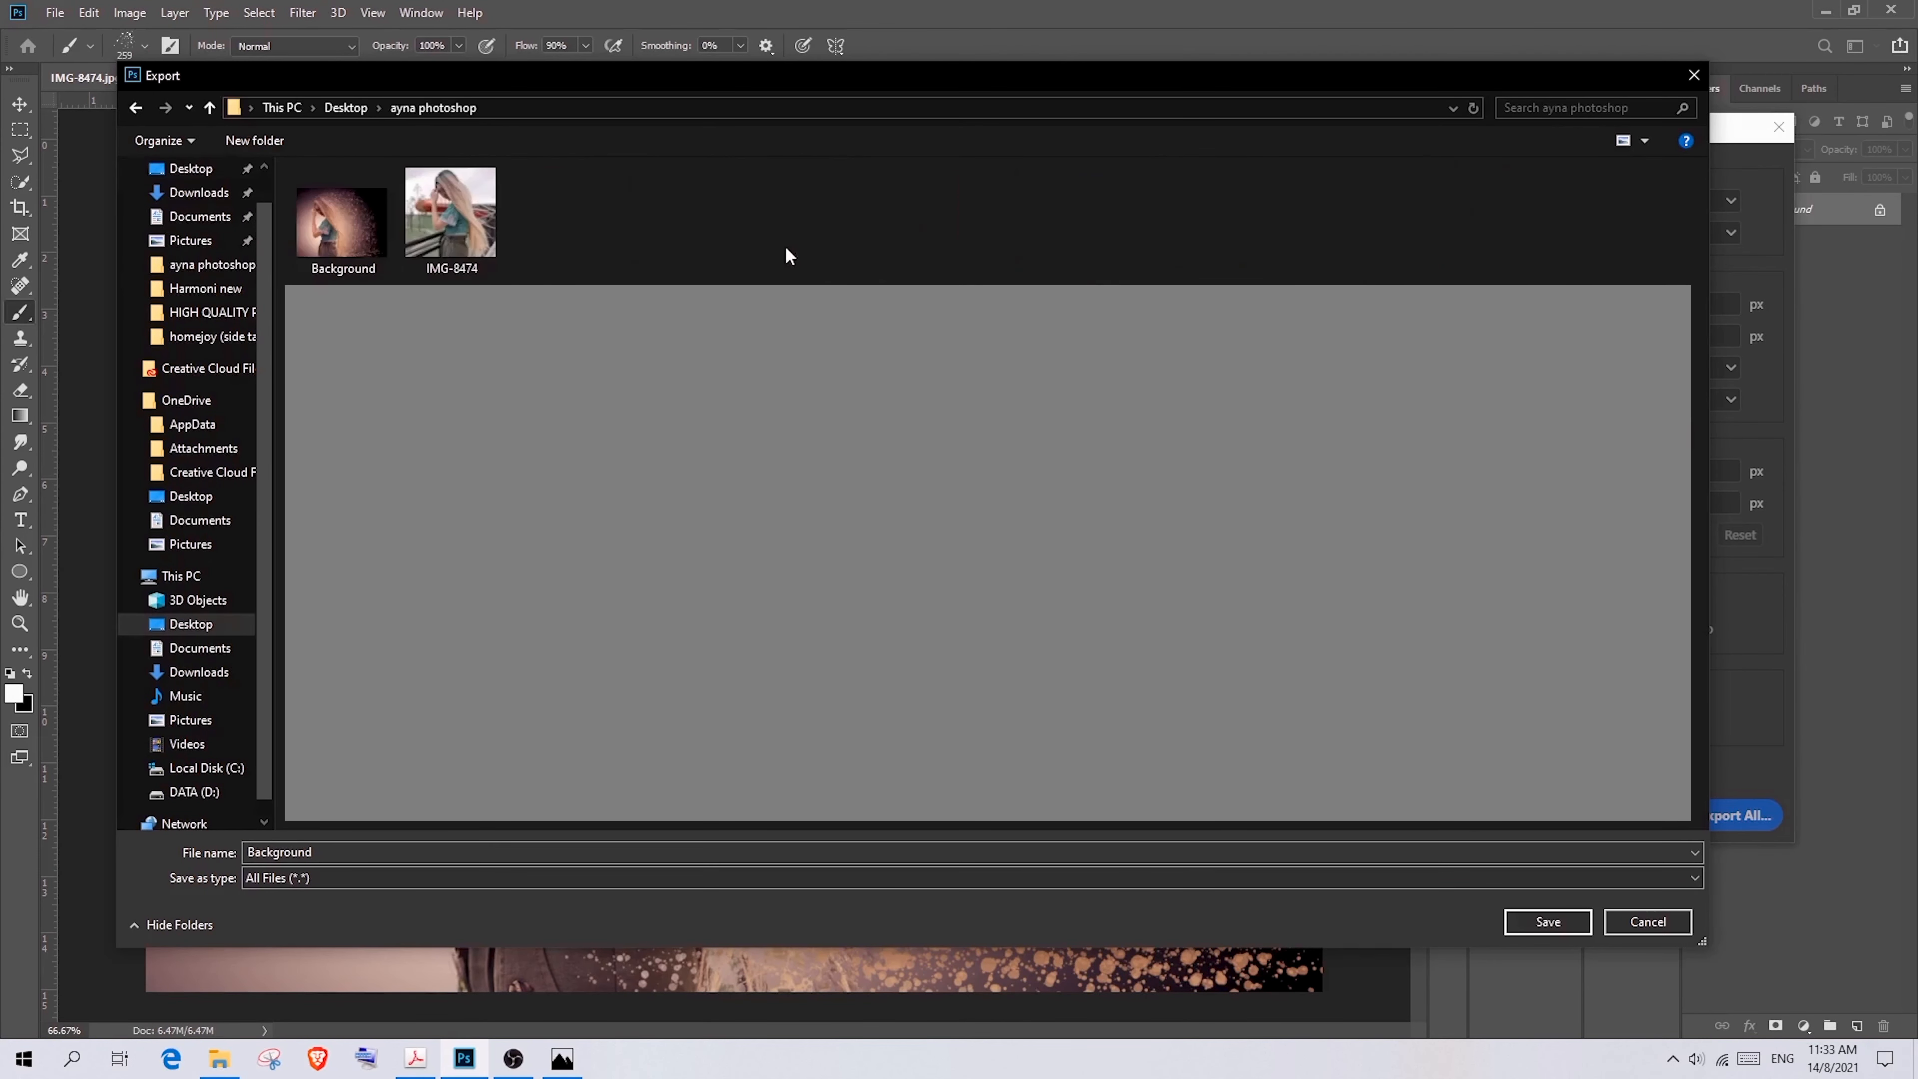
click(1574, 920)
click(1014, 538)
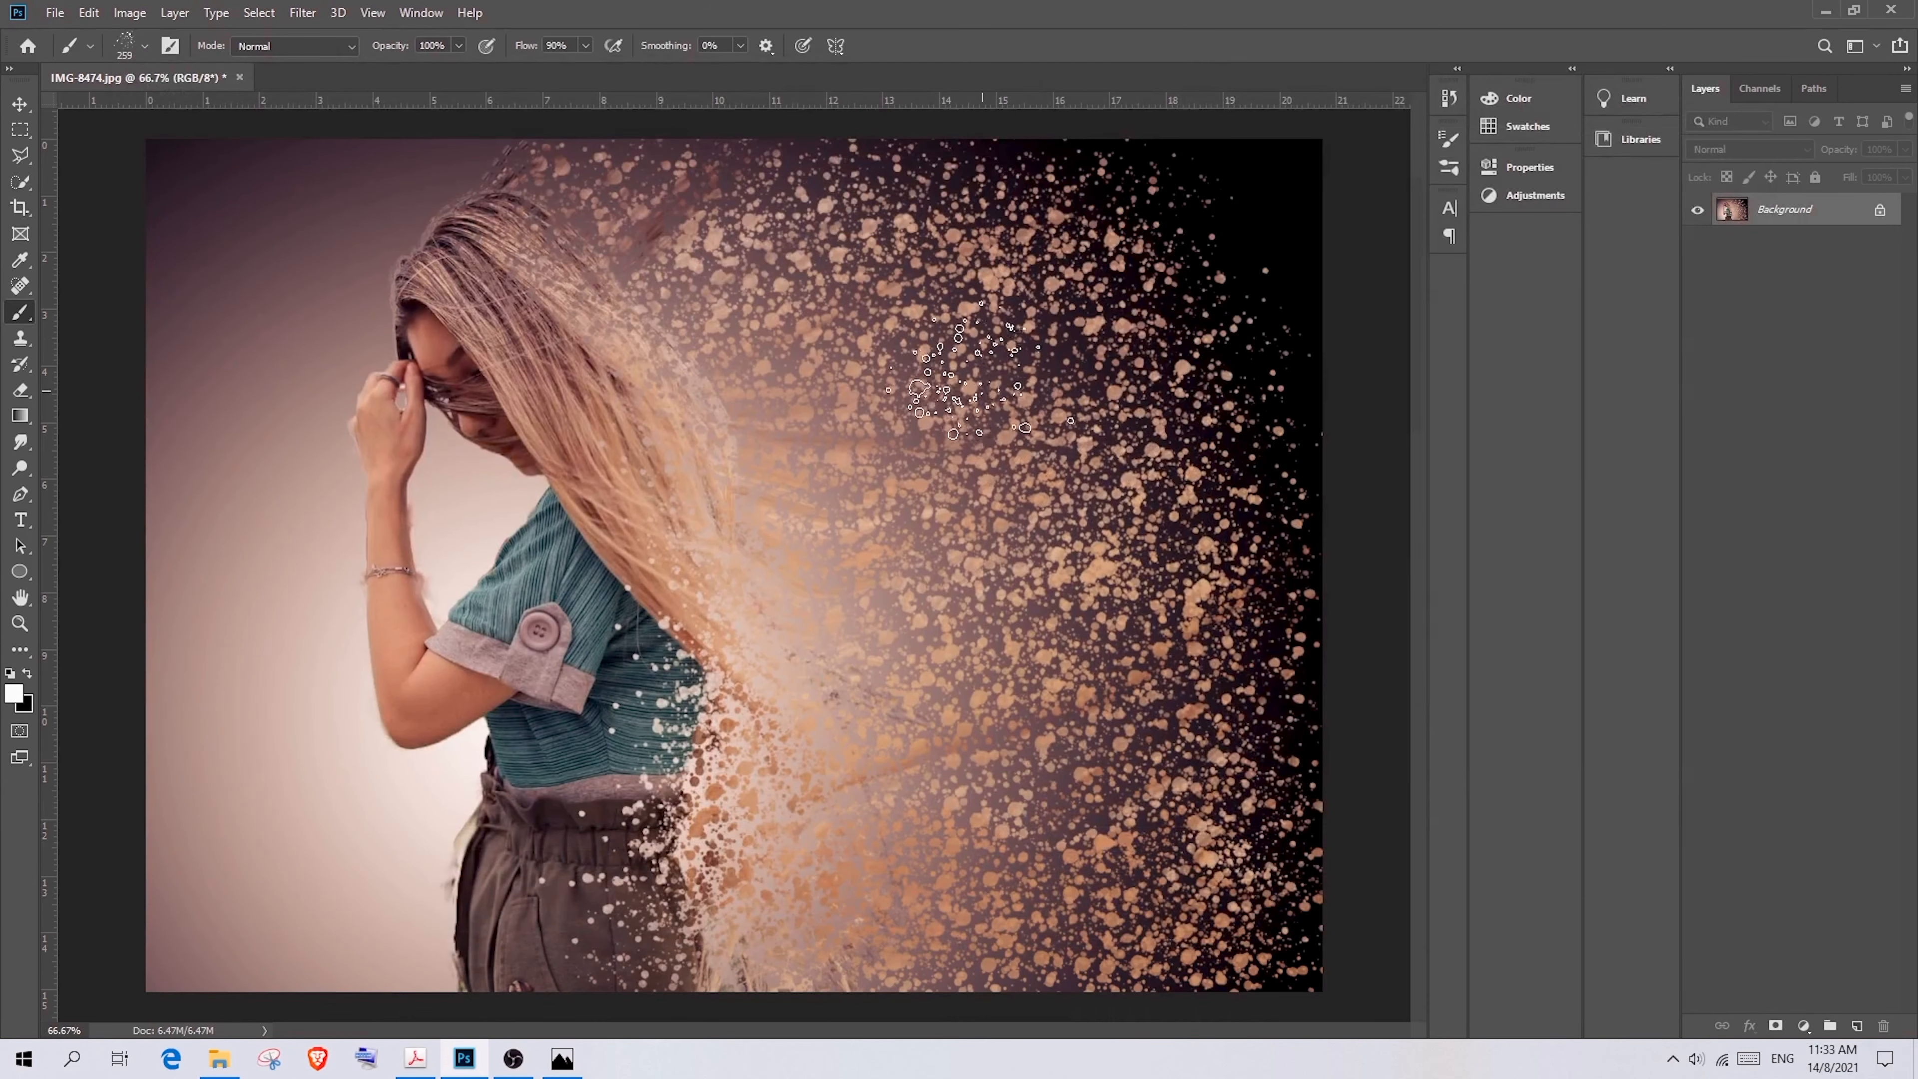
Minimize Photoshop, close the open photo viewer and minimize the folder window to reach the desktop
click(1826, 12)
click(1894, 15)
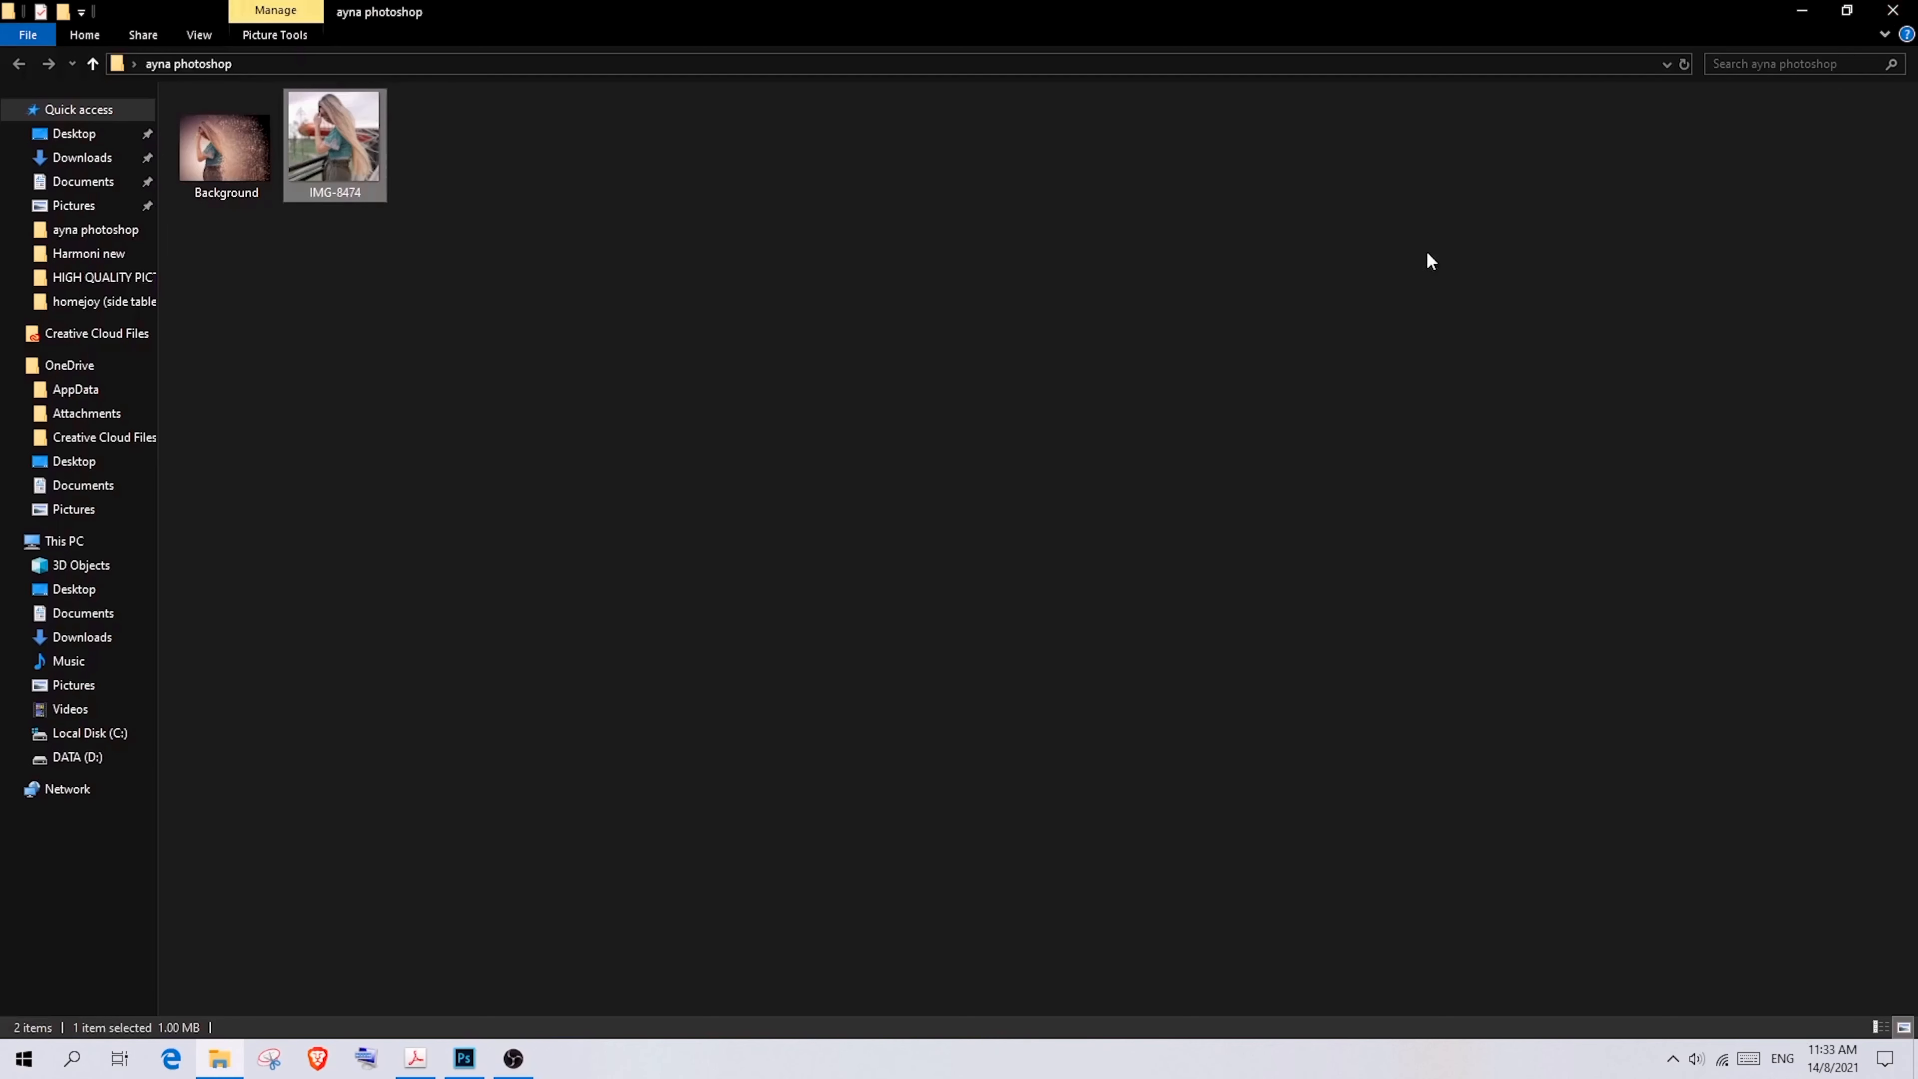
click(1802, 10)
Refresh the desktop and open the exported Background image from its desktop folder for viewing
right_click(1116, 196)
click(1178, 253)
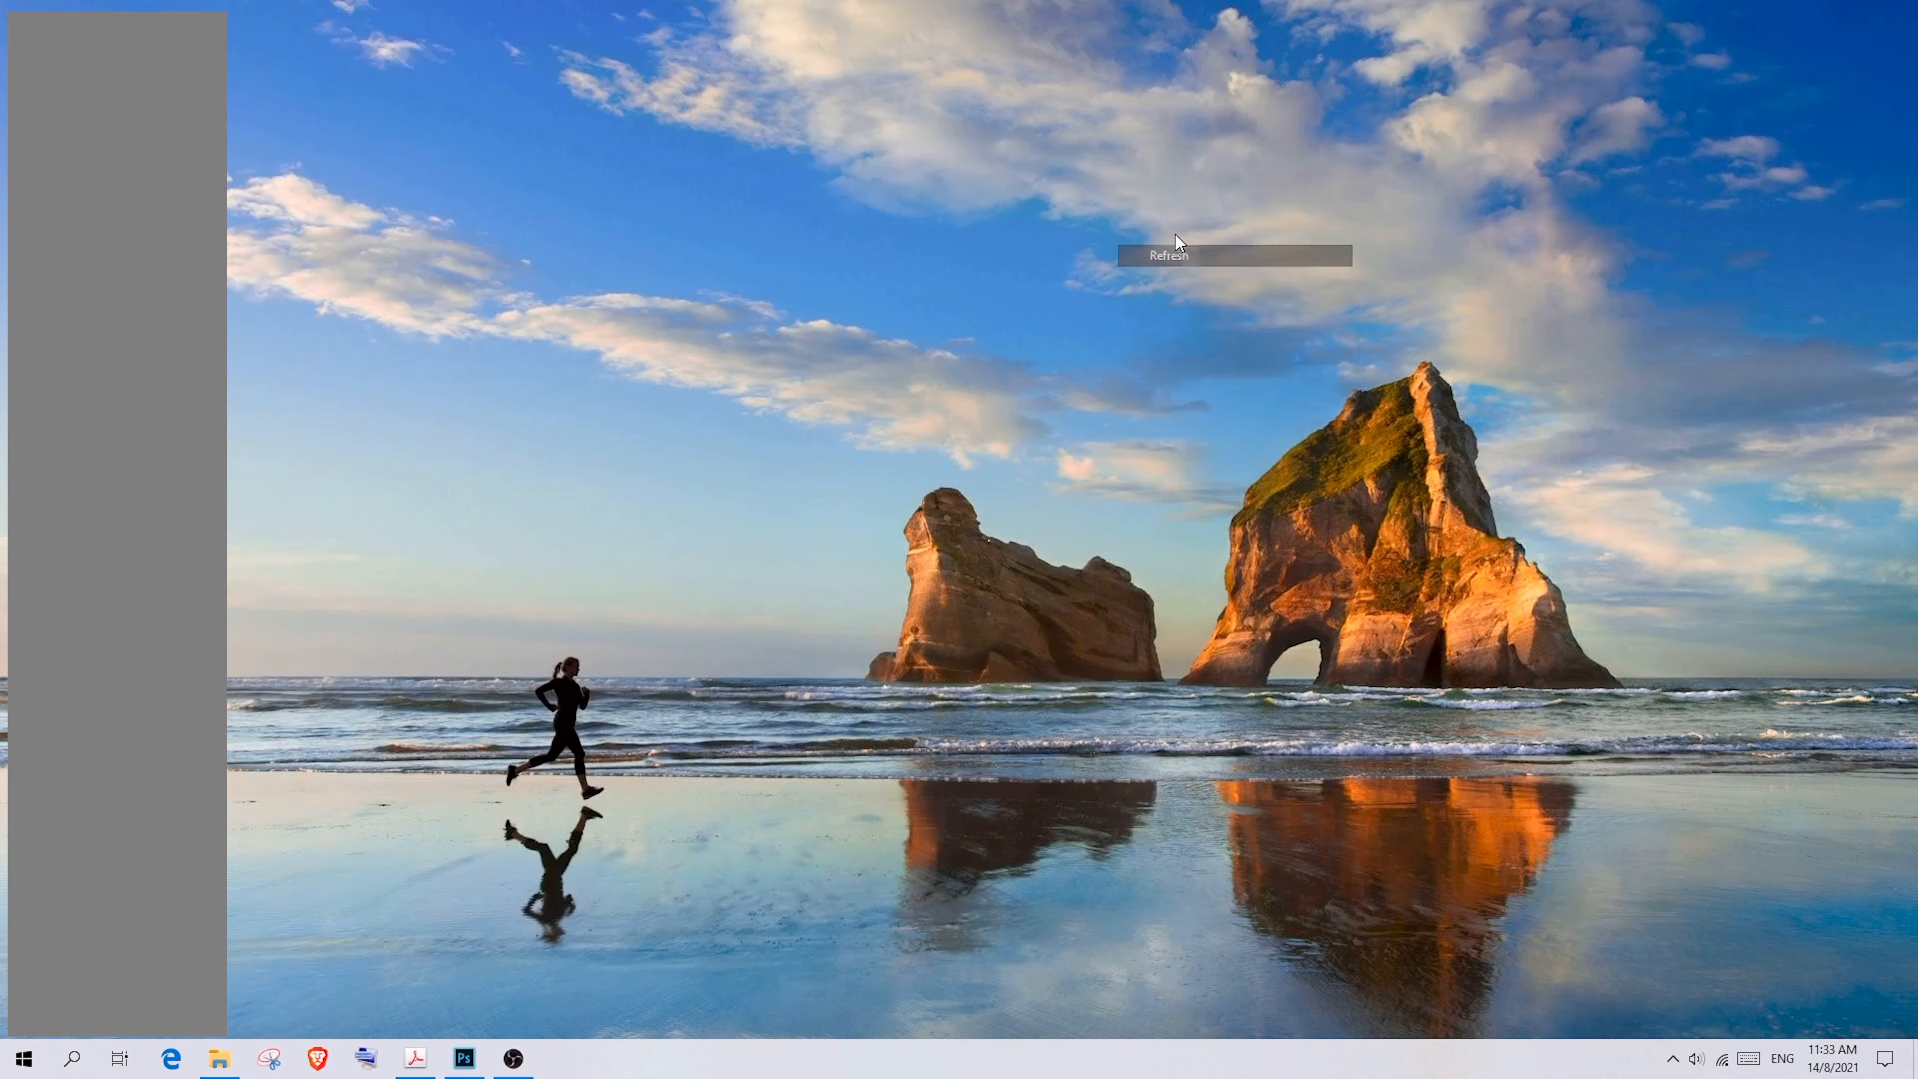
right_click(1176, 235)
click(1233, 300)
double_click(1641, 58)
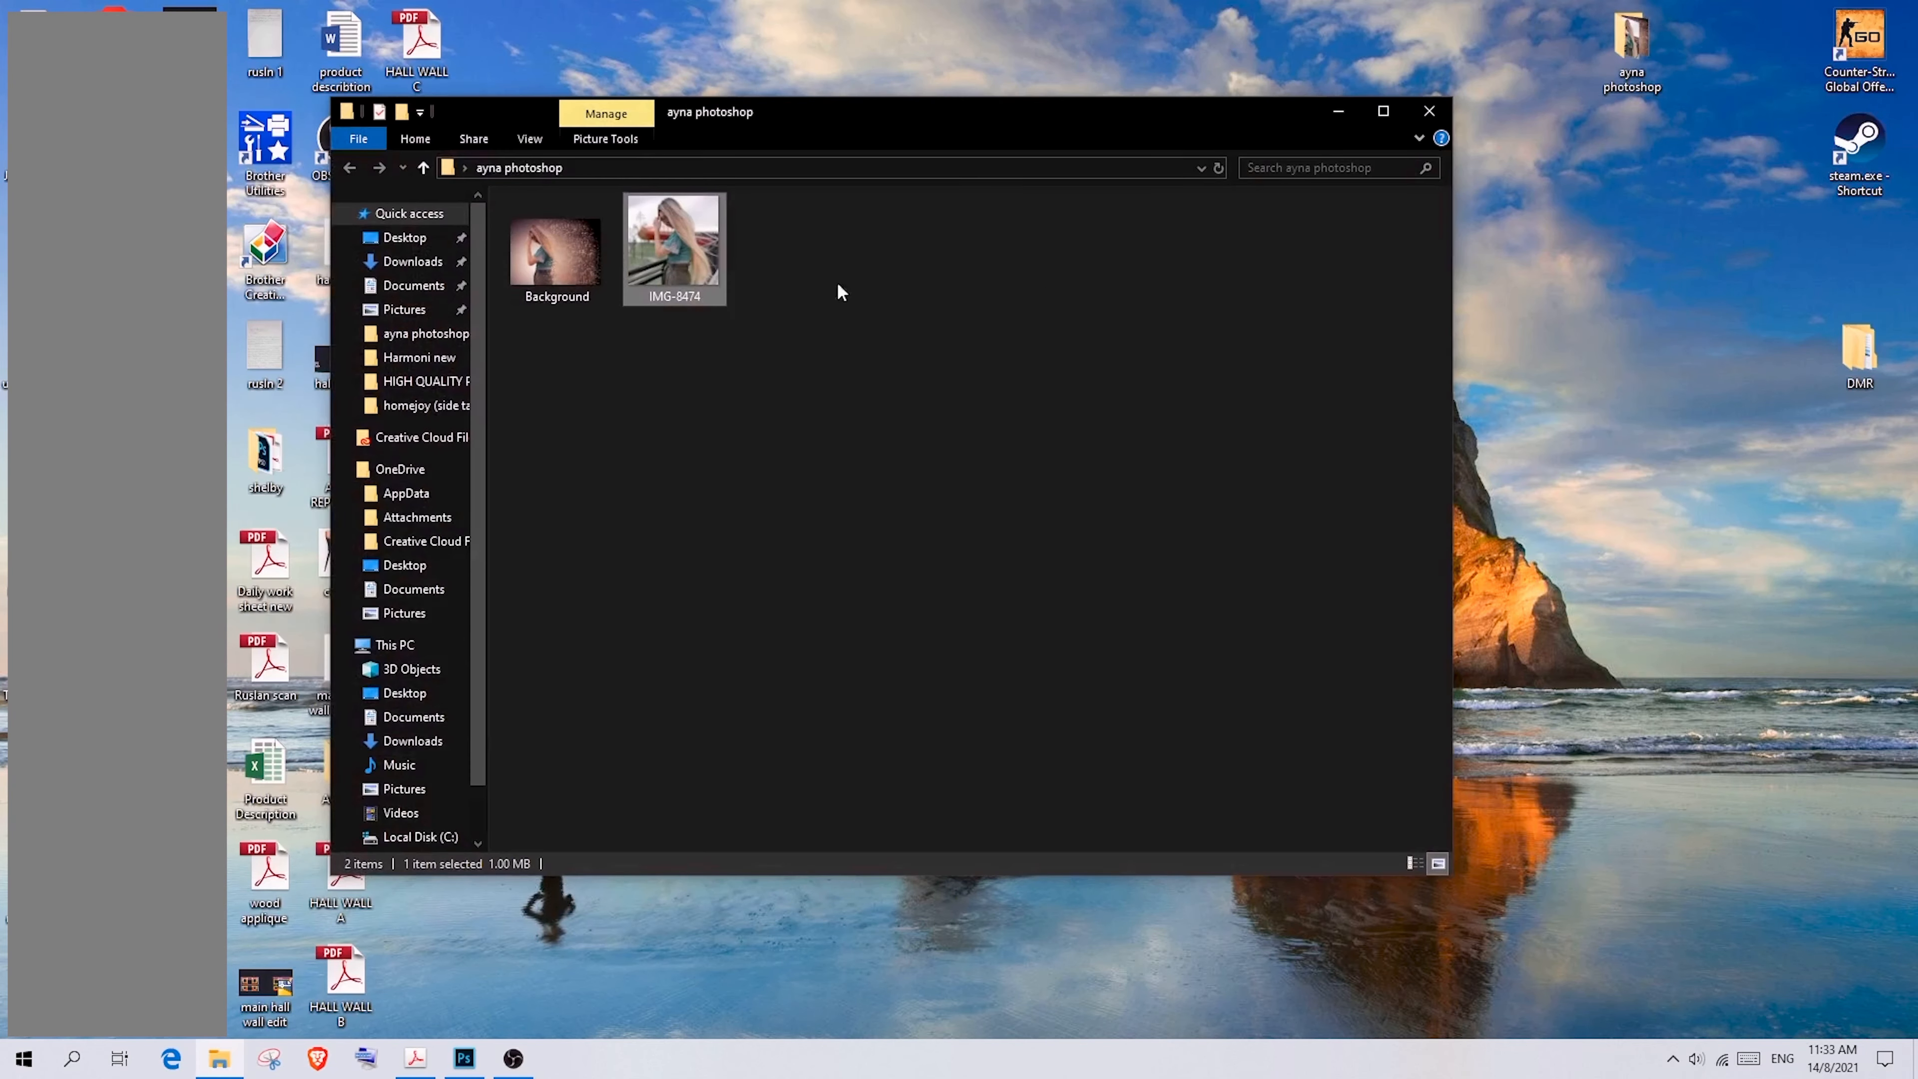
double_click(556, 253)
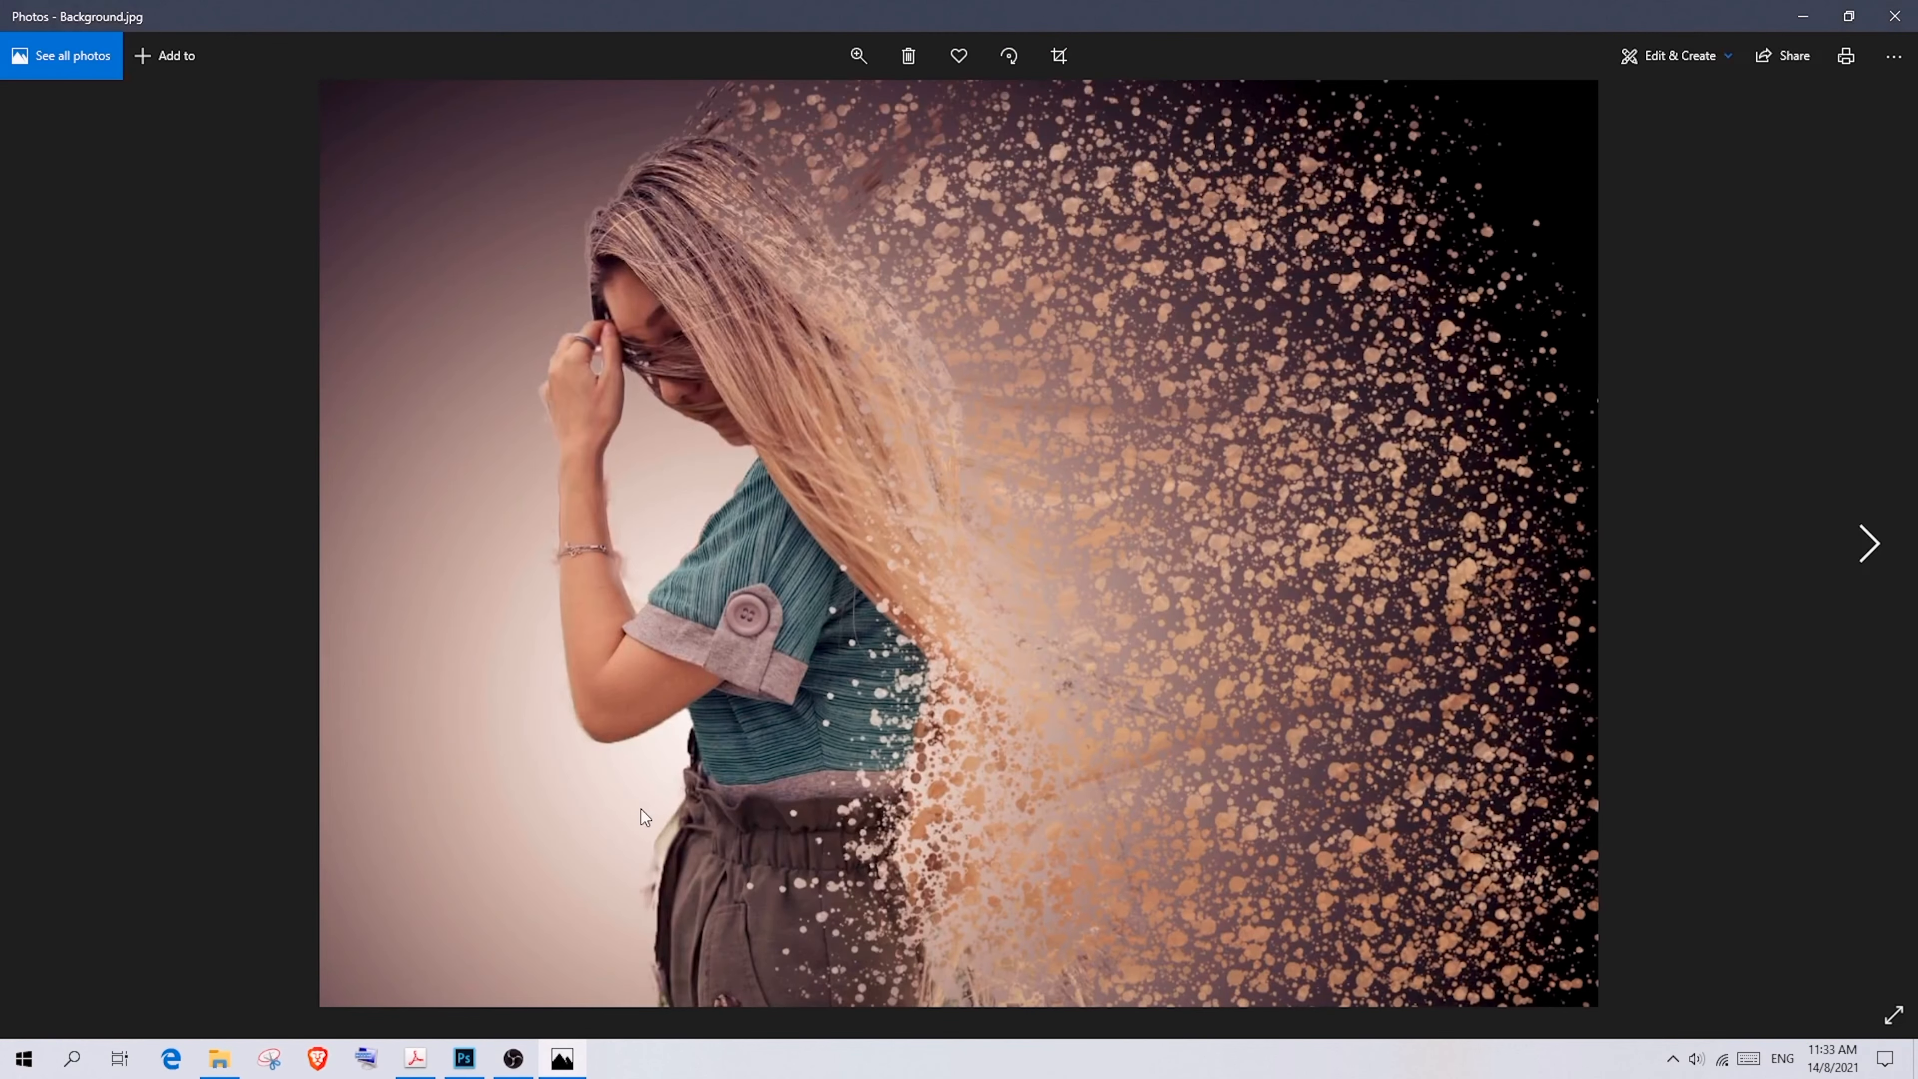